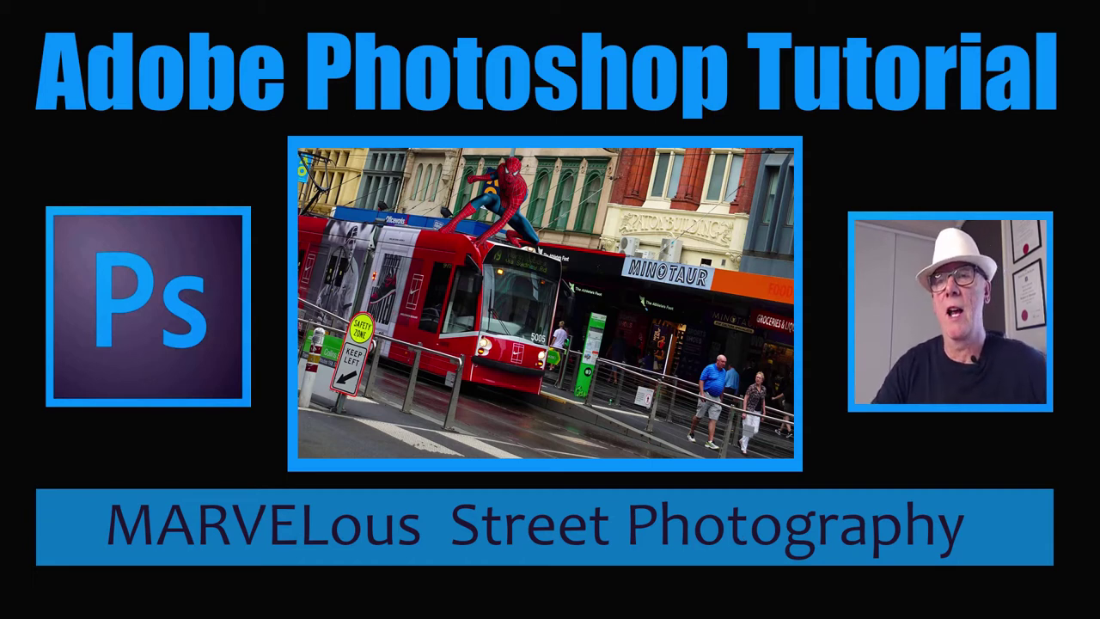
Step: Advance from the title slide to the lesson preview showing Batman beneath the bat-signal
{"action": "left_click", "coordinate": [1034, 165]}
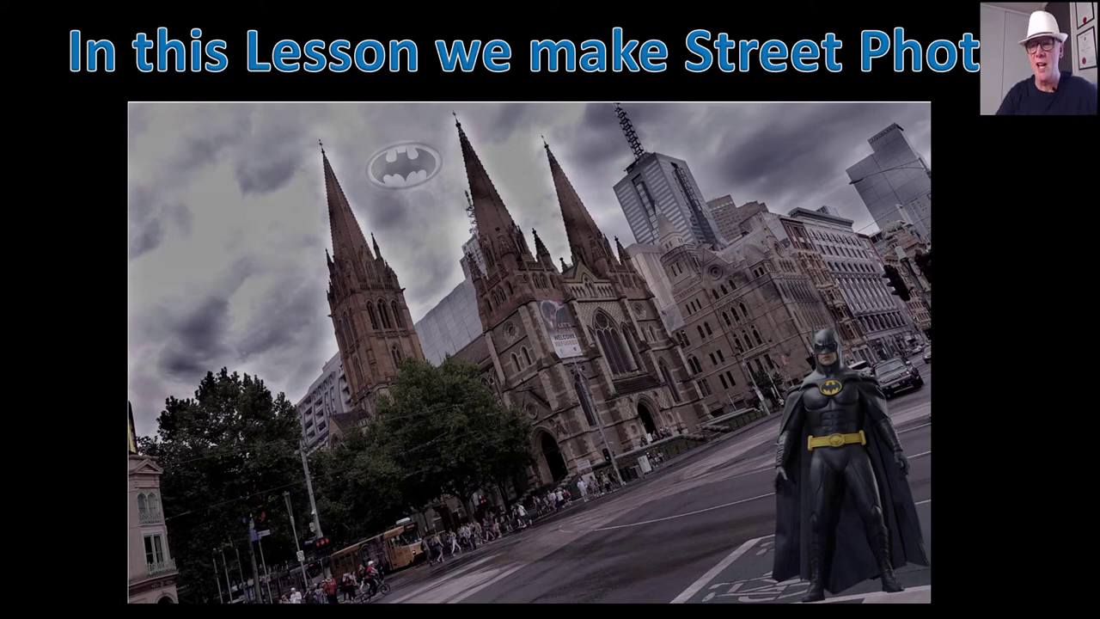
Step: Step through the Select & Mask recap's three portrait photos to the playback-speed slide
{"action": "key", "text": "Right"}
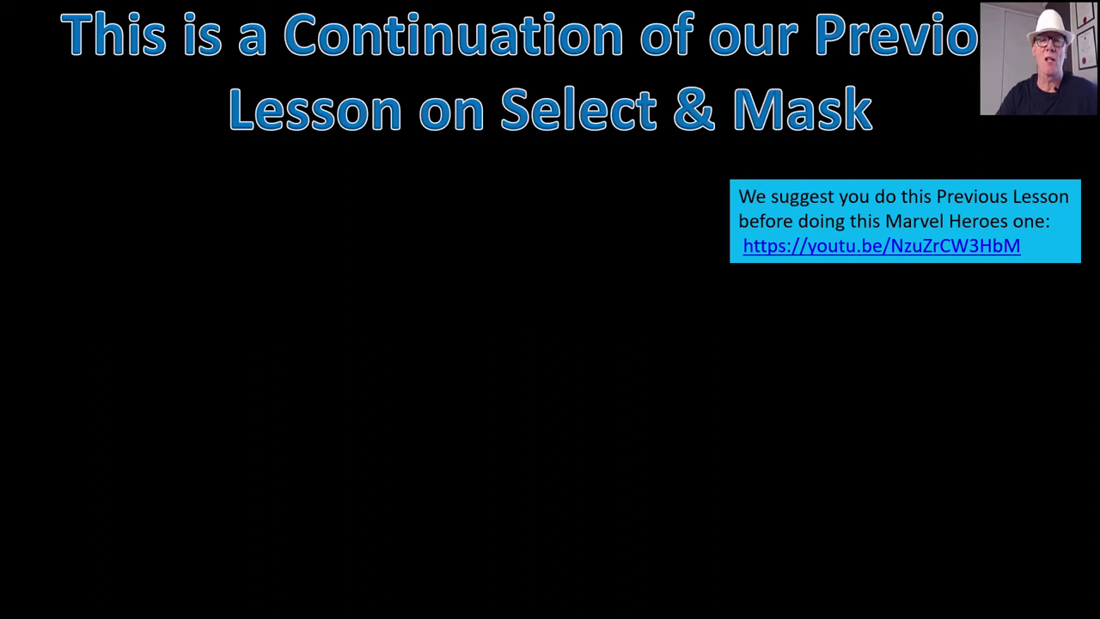
{"action": "key", "text": "Right"}
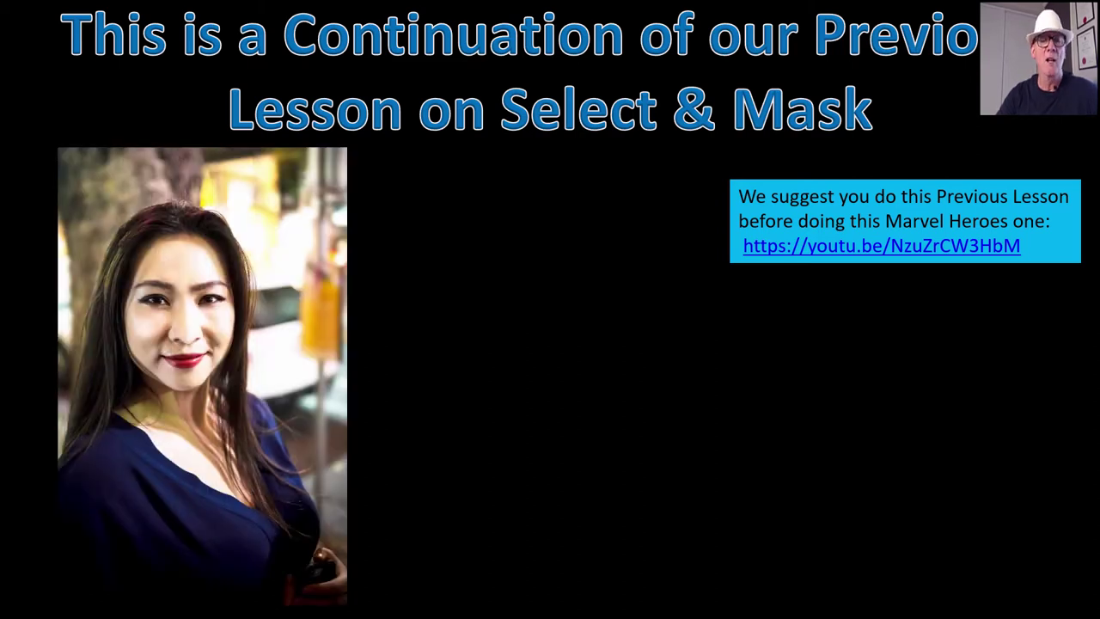
{"action": "key", "text": "Right"}
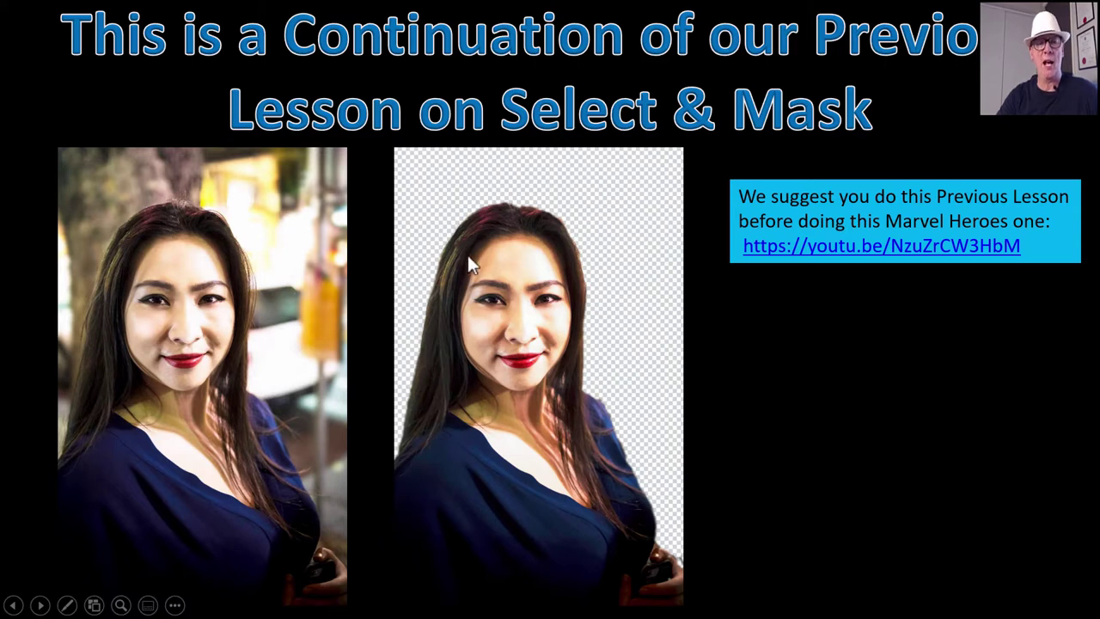
{"action": "key", "text": "Right"}
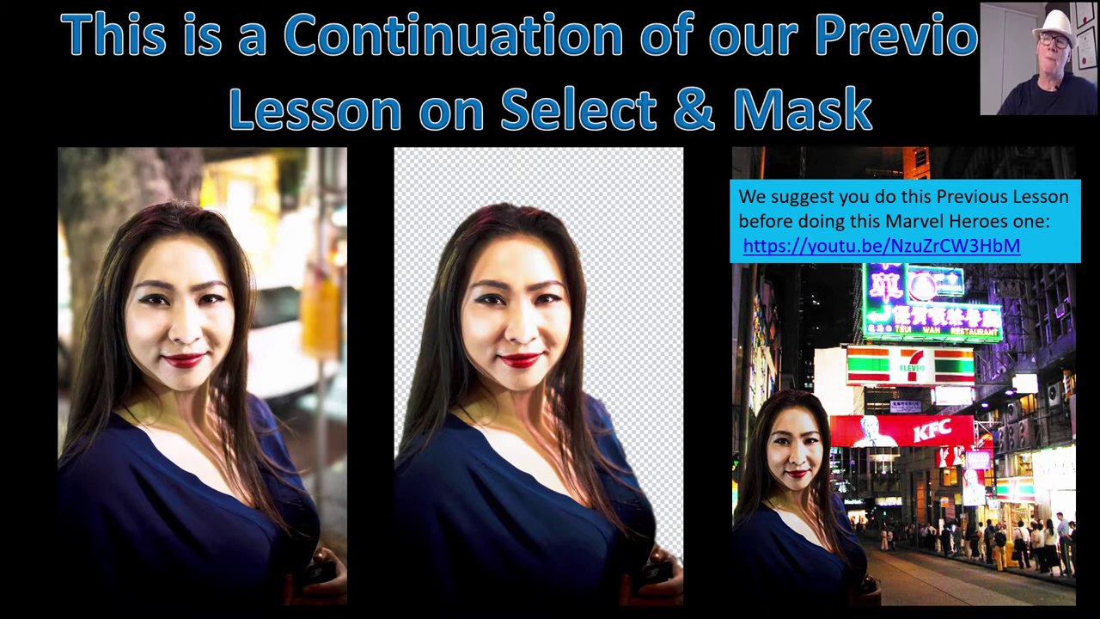
{"action": "key", "text": "Right"}
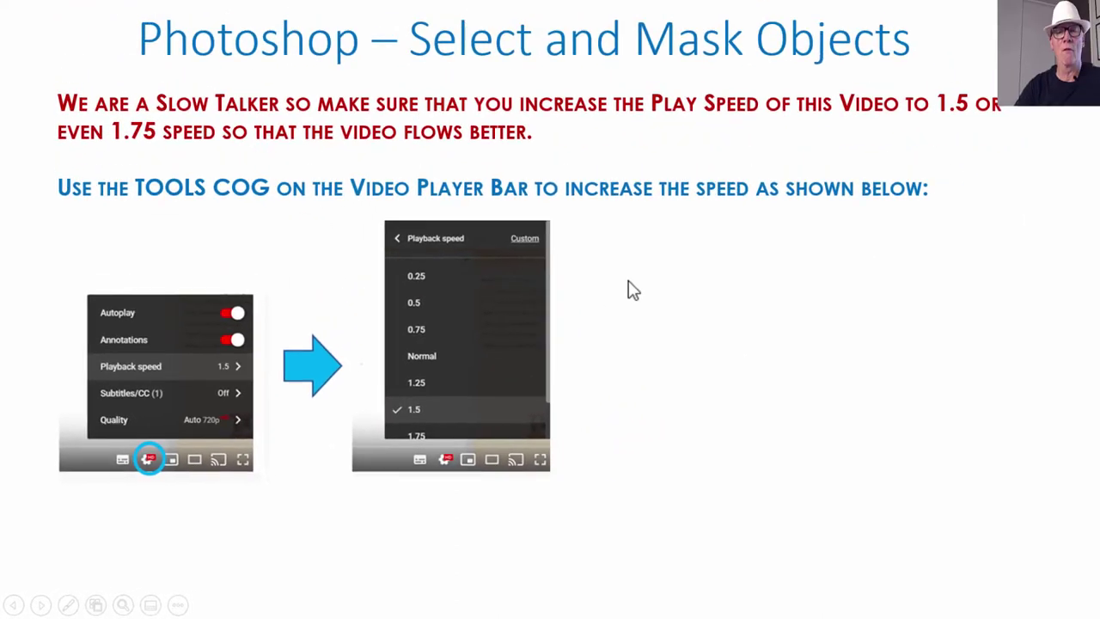
Step: Show the Video Timeline Index box, then move to the Lesson Overview slide
{"action": "left_click", "coordinate": [613, 288]}
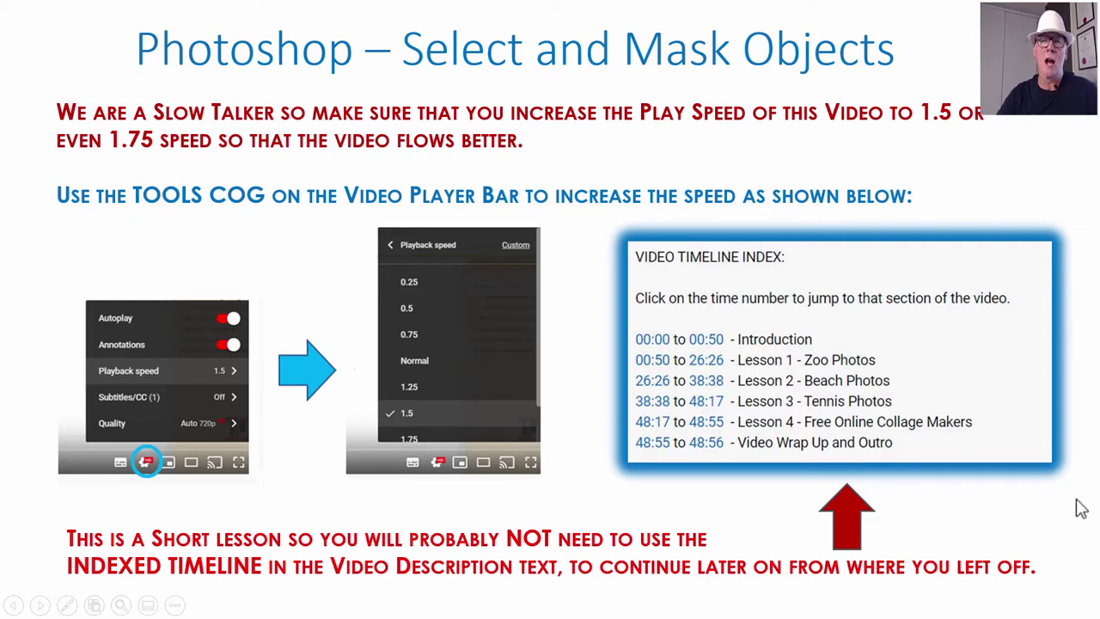
{"action": "key", "text": "Right"}
{"action": "key", "text": "Right"}
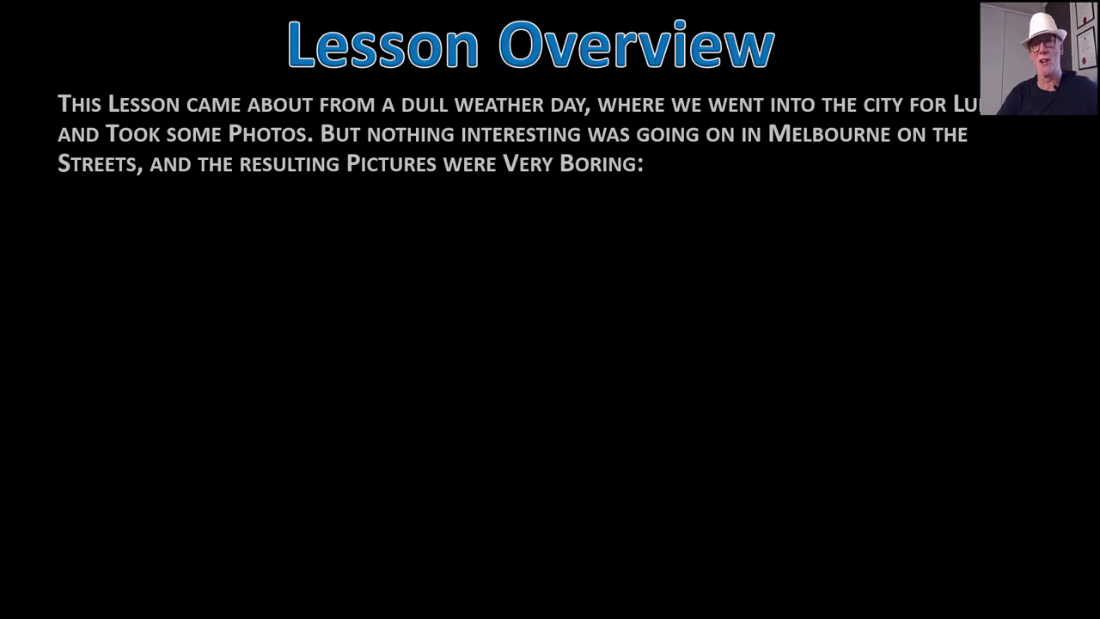
Step: Reveal the five dull Melbourne street photos, then move to the superheroes overview
{"action": "left_click", "coordinate": [900, 172]}
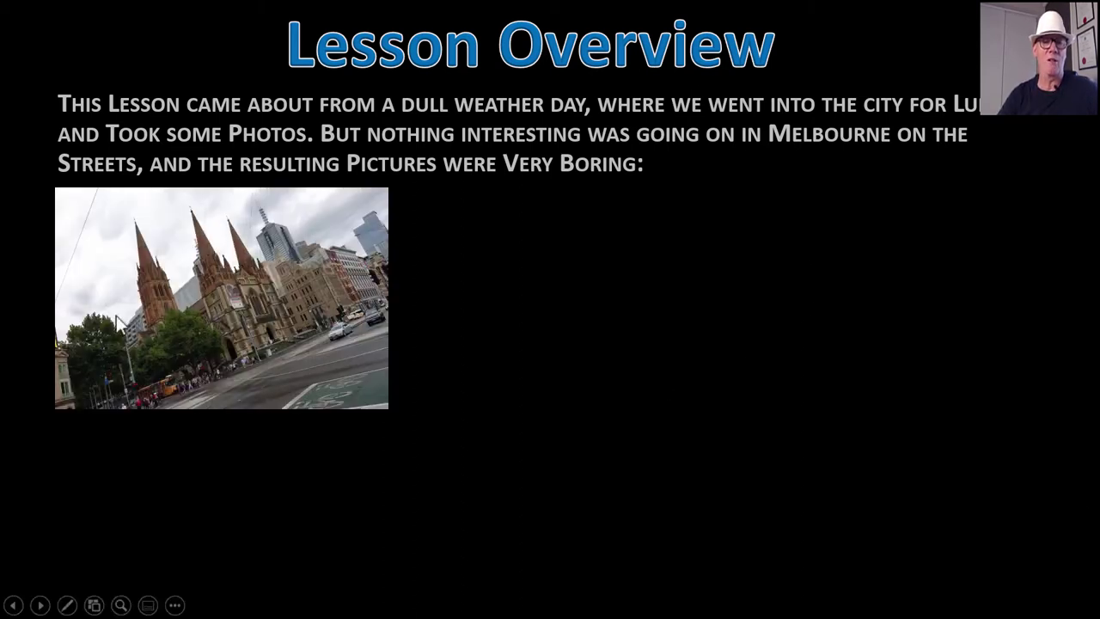
{"action": "left_click", "coordinate": [1061, 197]}
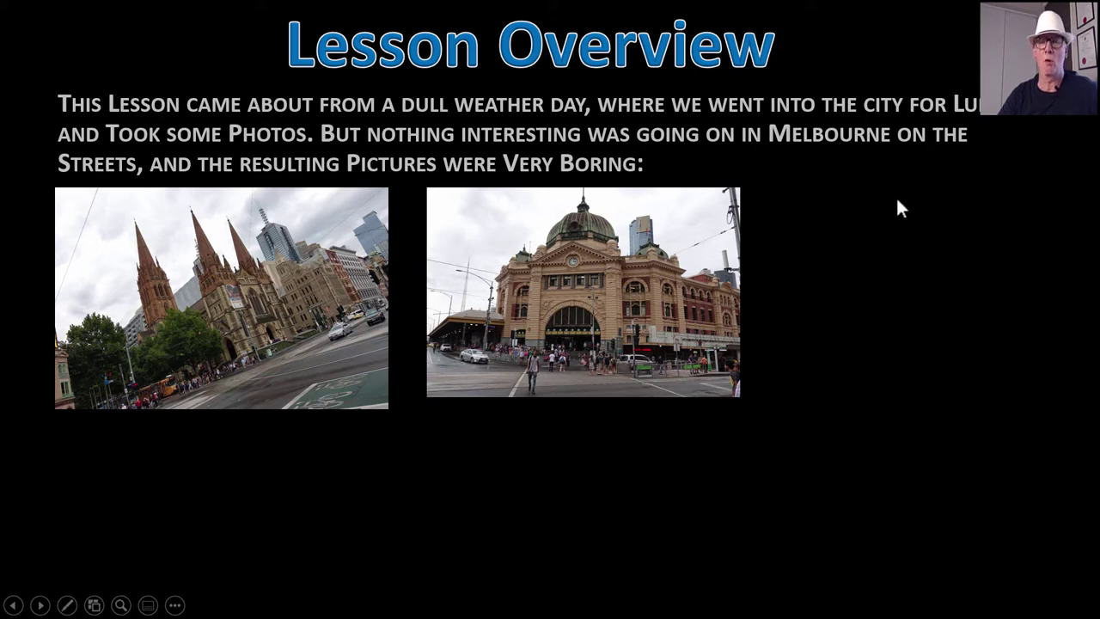
{"action": "left_click", "coordinate": [958, 178]}
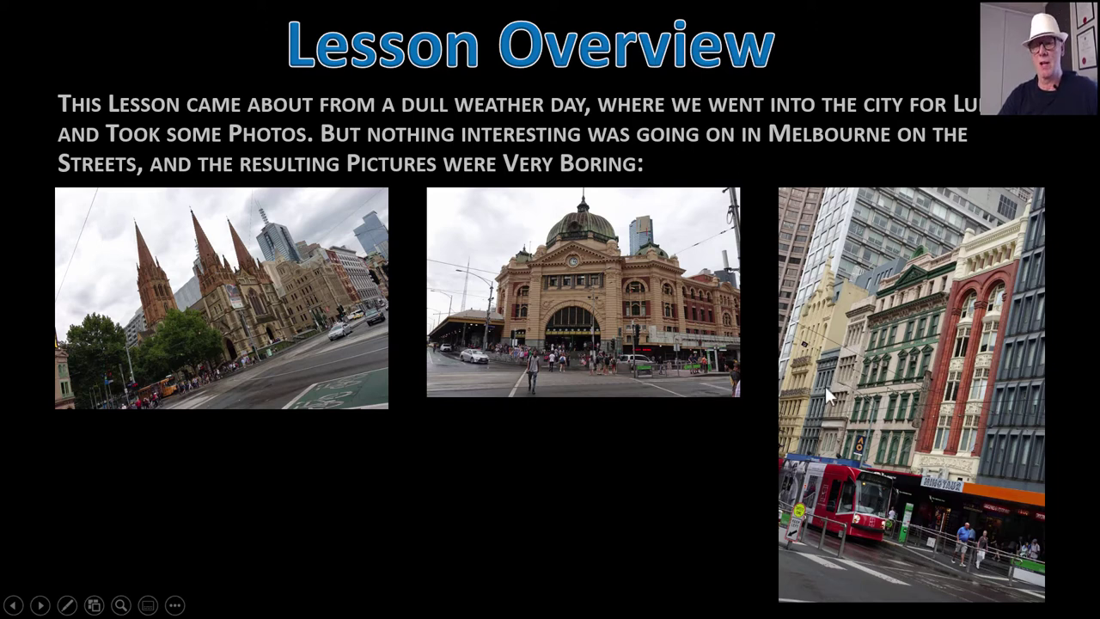
{"action": "left_click", "coordinate": [853, 366]}
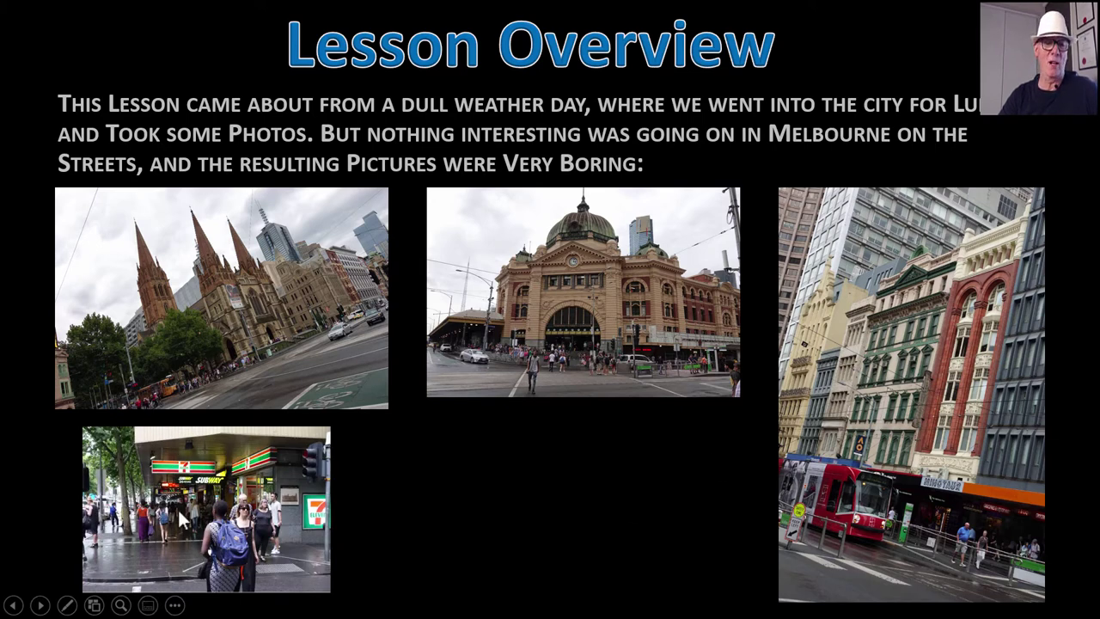
{"action": "left_click", "coordinate": [487, 465]}
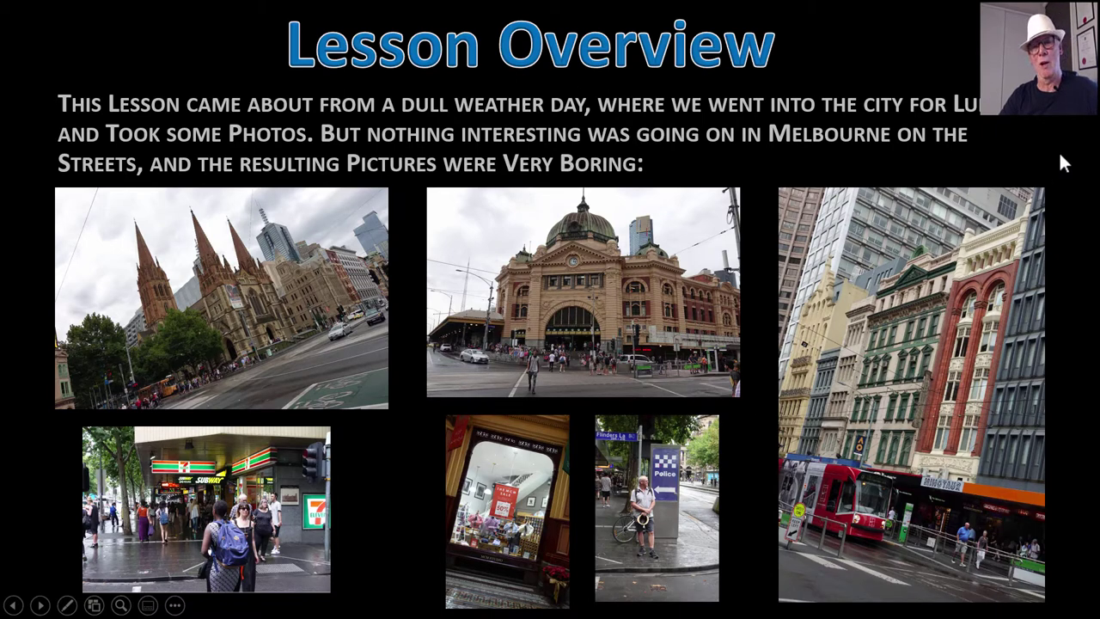
{"action": "key", "text": "Right"}
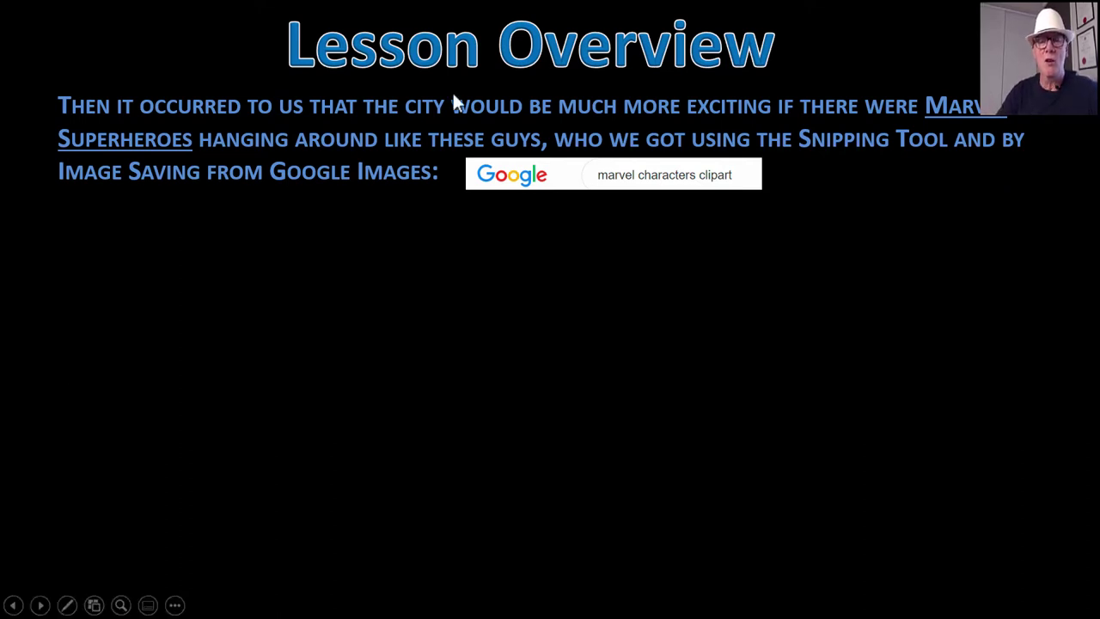
Step: Reveal Batman, Spider-Man, Wonder Woman and Captain America, then advance to the finished-photos slideshow
{"action": "left_click", "coordinate": [914, 156]}
{"action": "left_click", "coordinate": [914, 157]}
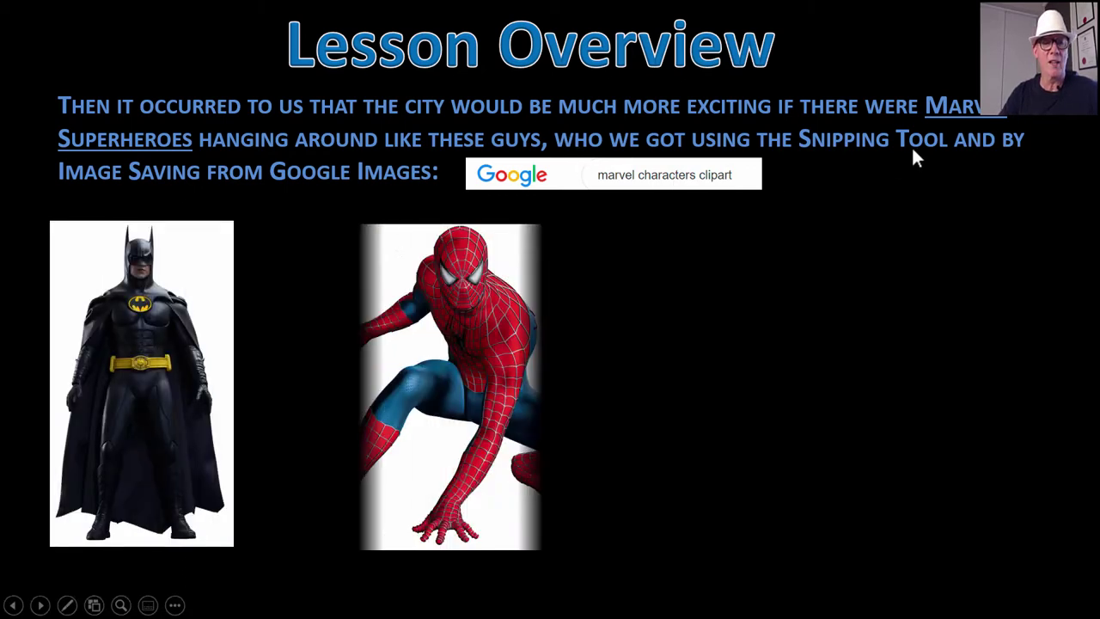
{"action": "left_click", "coordinate": [917, 165]}
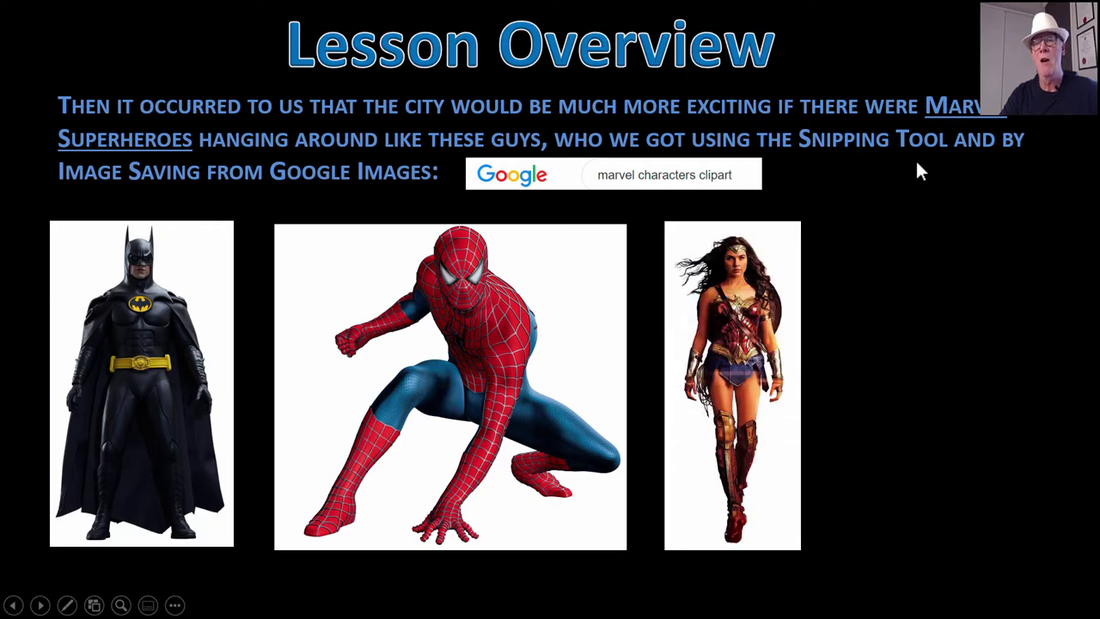
{"action": "left_click", "coordinate": [917, 166]}
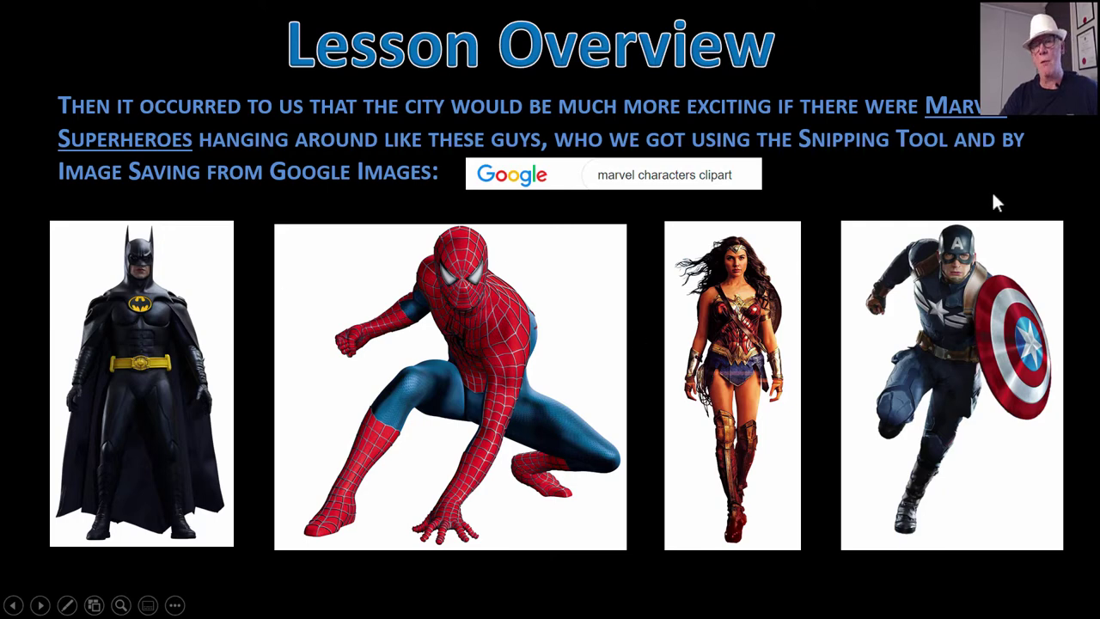
{"action": "left_click", "coordinate": [1084, 143]}
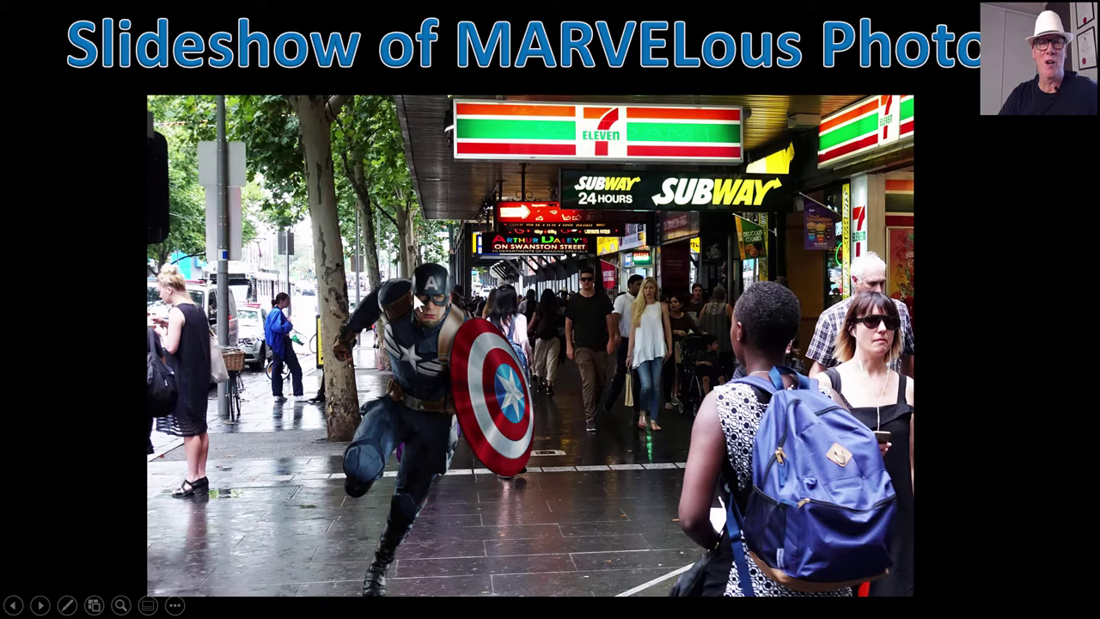
Step: Advance to the Flinders Street Station example with superheroes around the building
{"action": "left_click", "coordinate": [949, 256]}
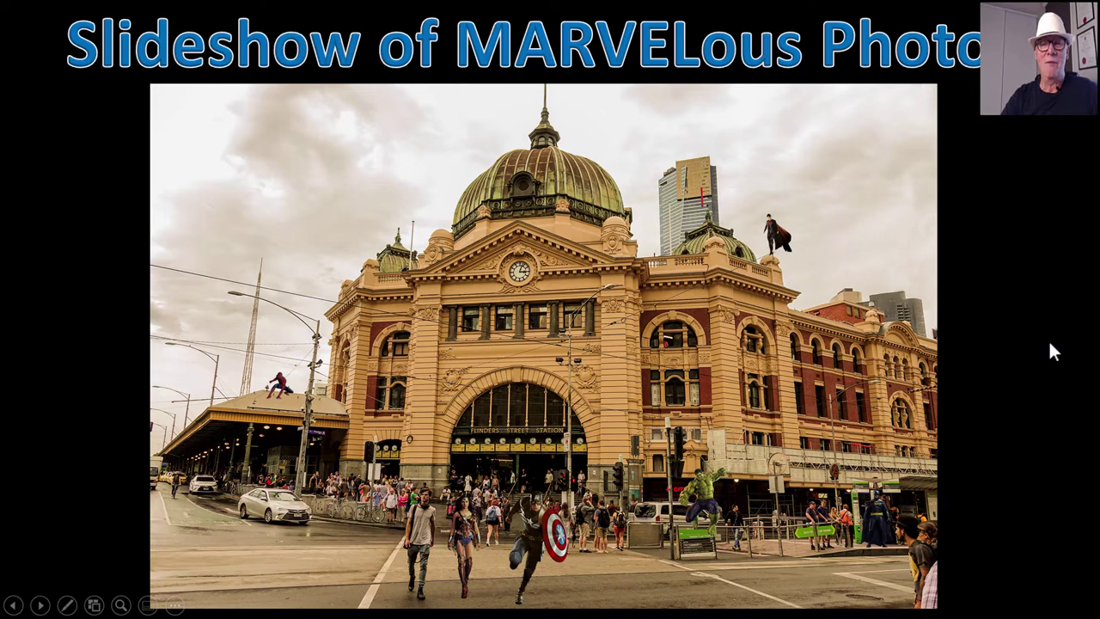
Step: Step through the Lesson Downloads and Let's Get Started slides, then switch to Photoshop
{"action": "left_click", "coordinate": [1053, 351]}
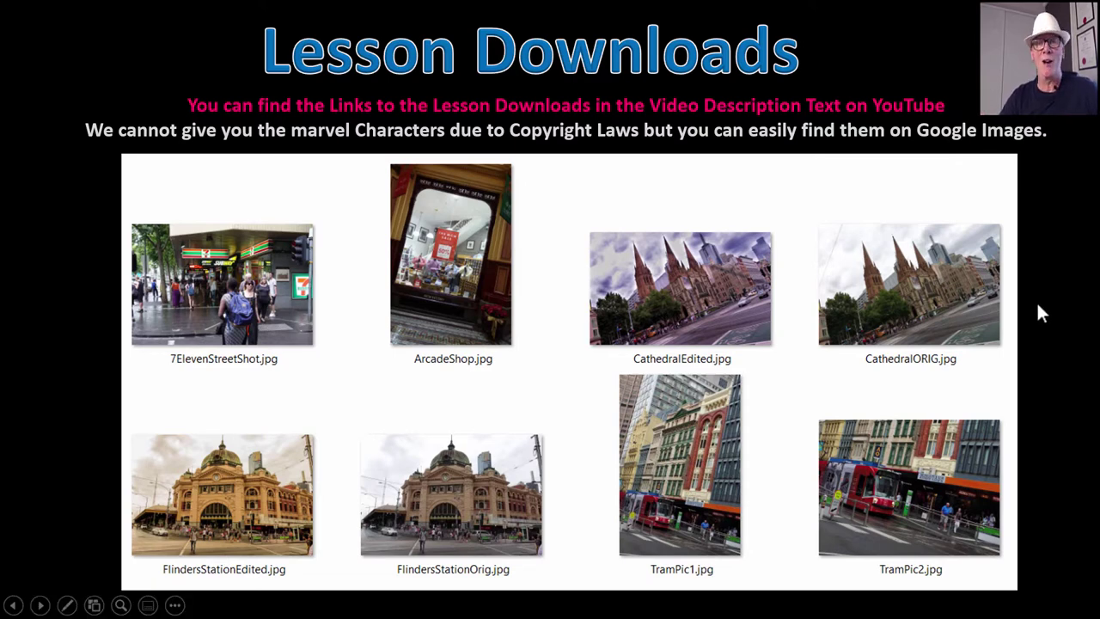
{"action": "left_click", "coordinate": [1060, 300]}
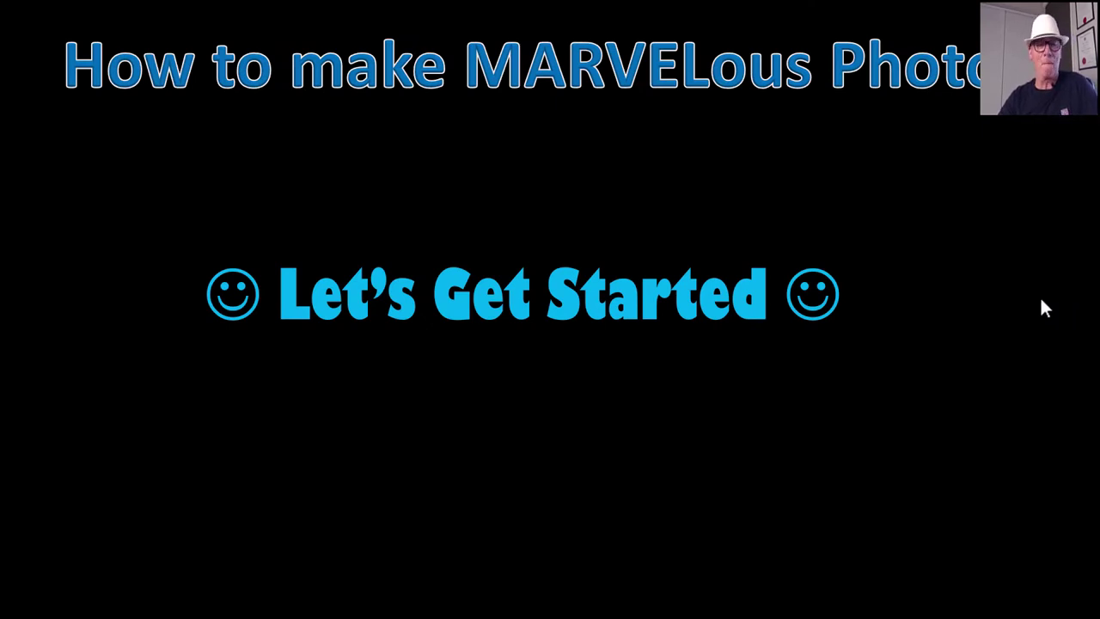
{"action": "key", "text": "alt+Tab"}
Step: Open TramPic2.jpg and fit it on screen at 58.3%
{"action": "left_click", "coordinate": [35, 10]}
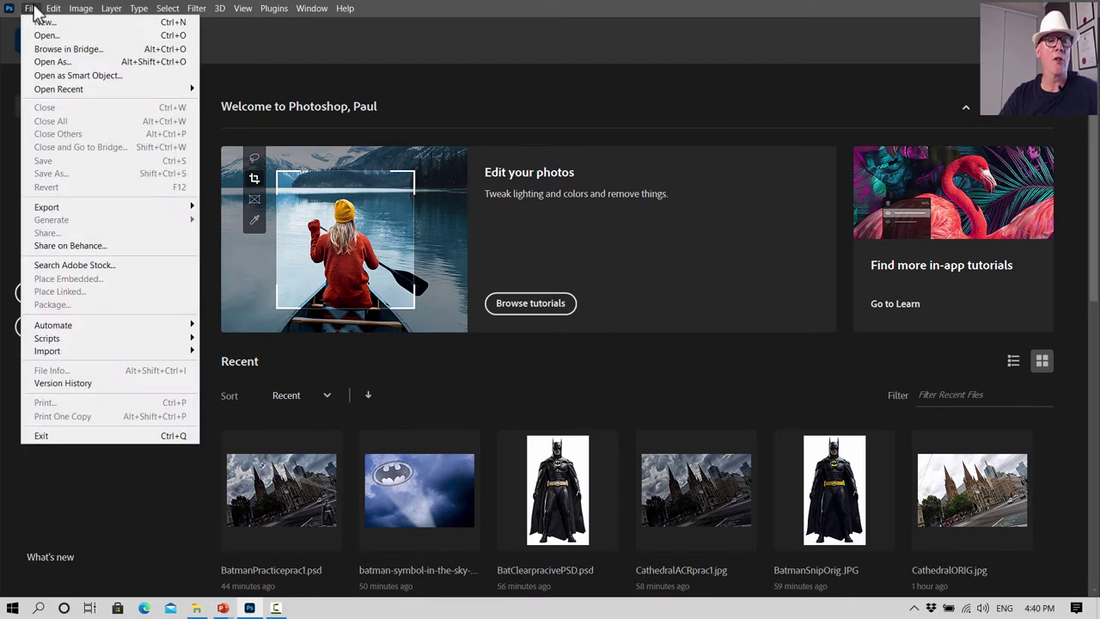
{"action": "left_click", "coordinate": [61, 36]}
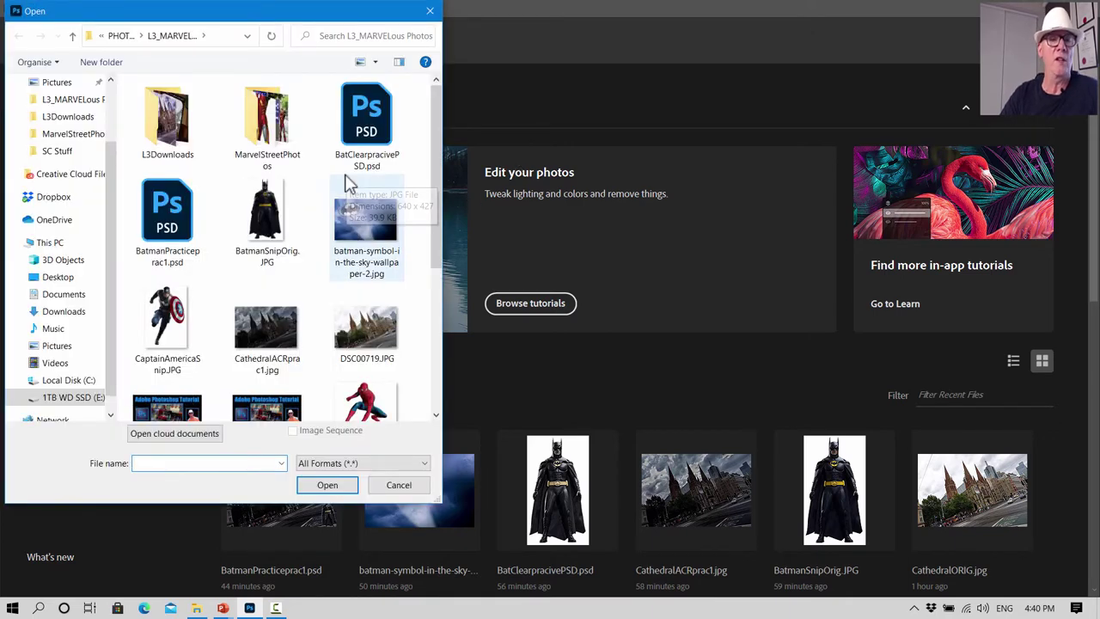
{"action": "scroll", "coordinate": [341, 183], "scroll_direction": "down", "scroll_amount": 2}
{"action": "scroll", "coordinate": [342, 183], "scroll_direction": "down", "scroll_amount": 2}
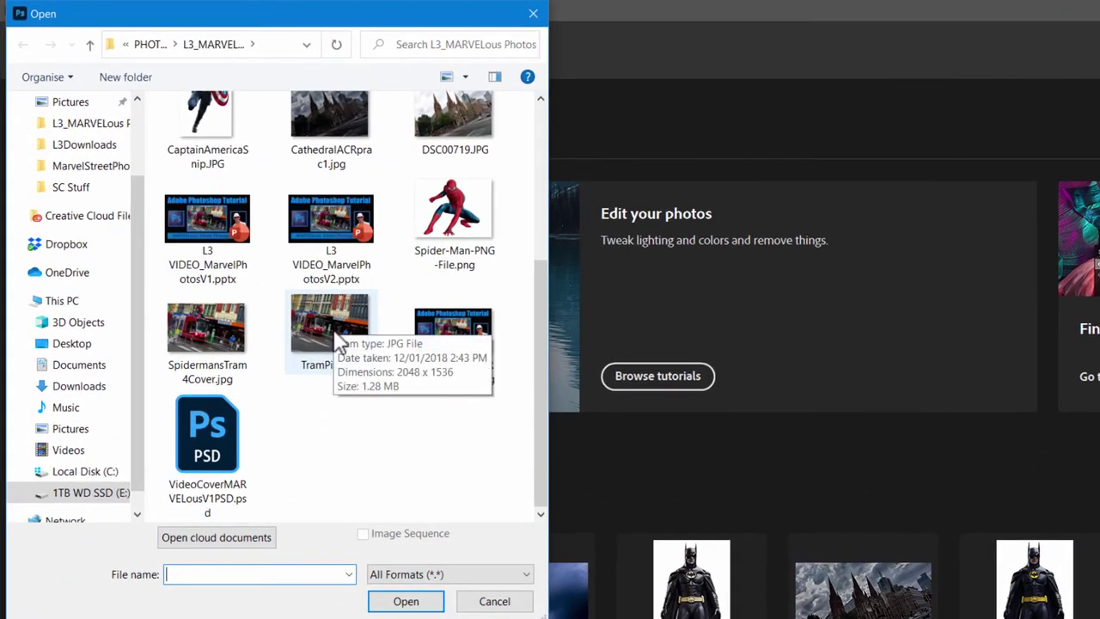
{"action": "left_click", "coordinate": [335, 327]}
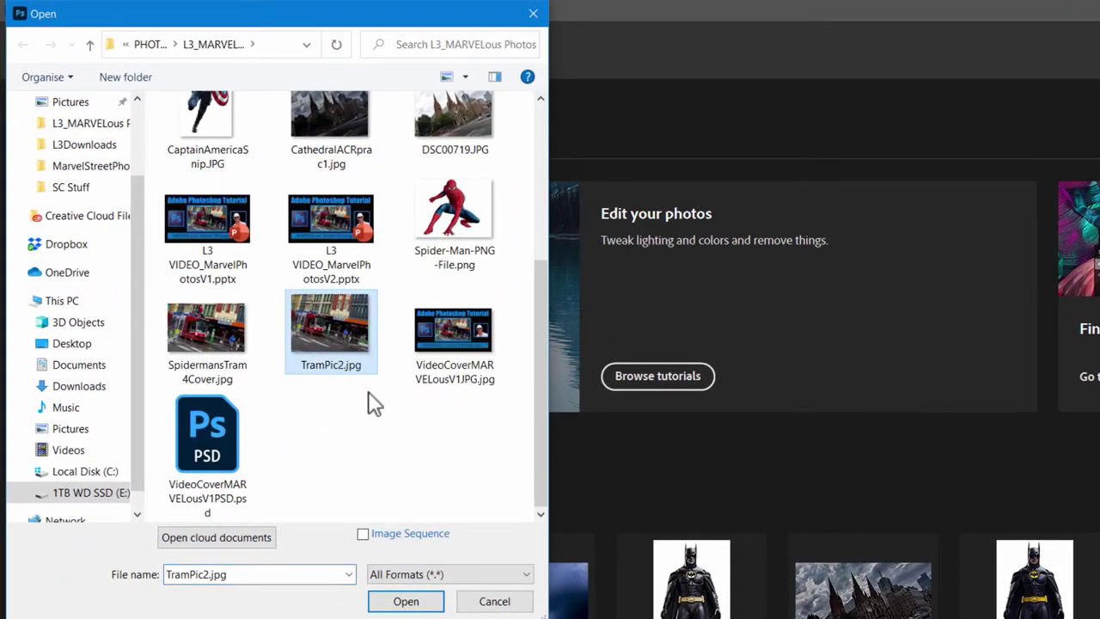
{"action": "left_click", "coordinate": [406, 602]}
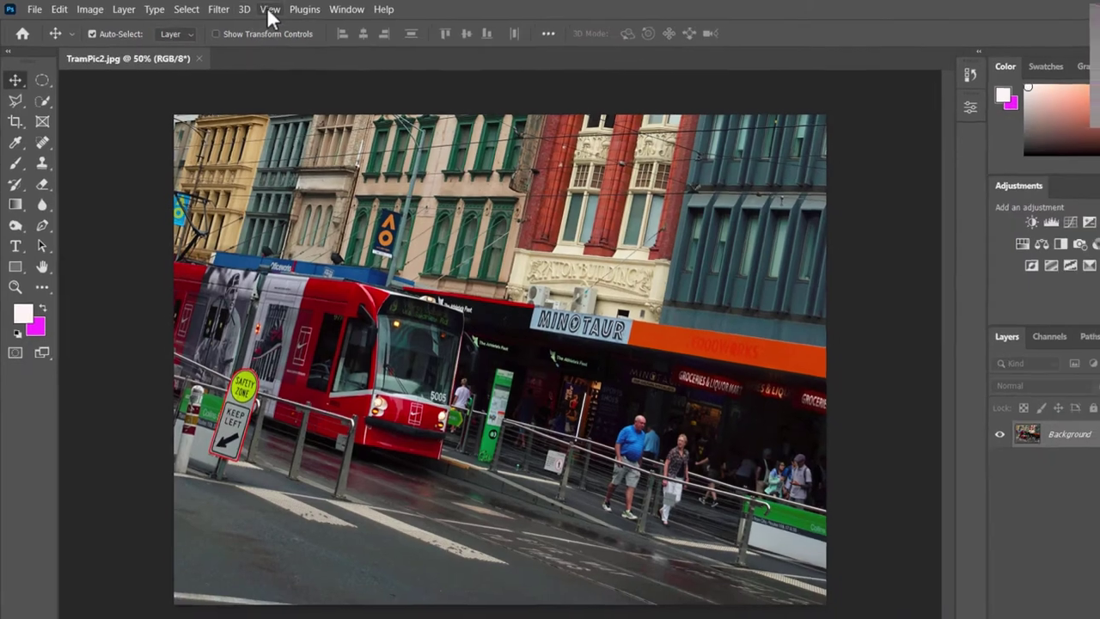
{"action": "left_click", "coordinate": [242, 9]}
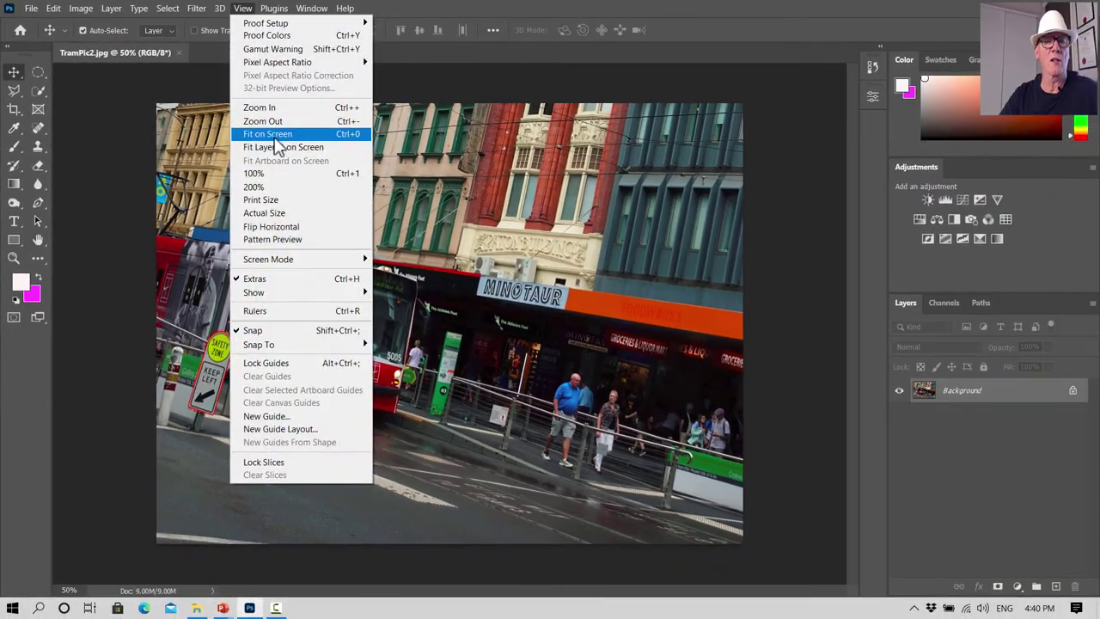
{"action": "left_click", "coordinate": [273, 134]}
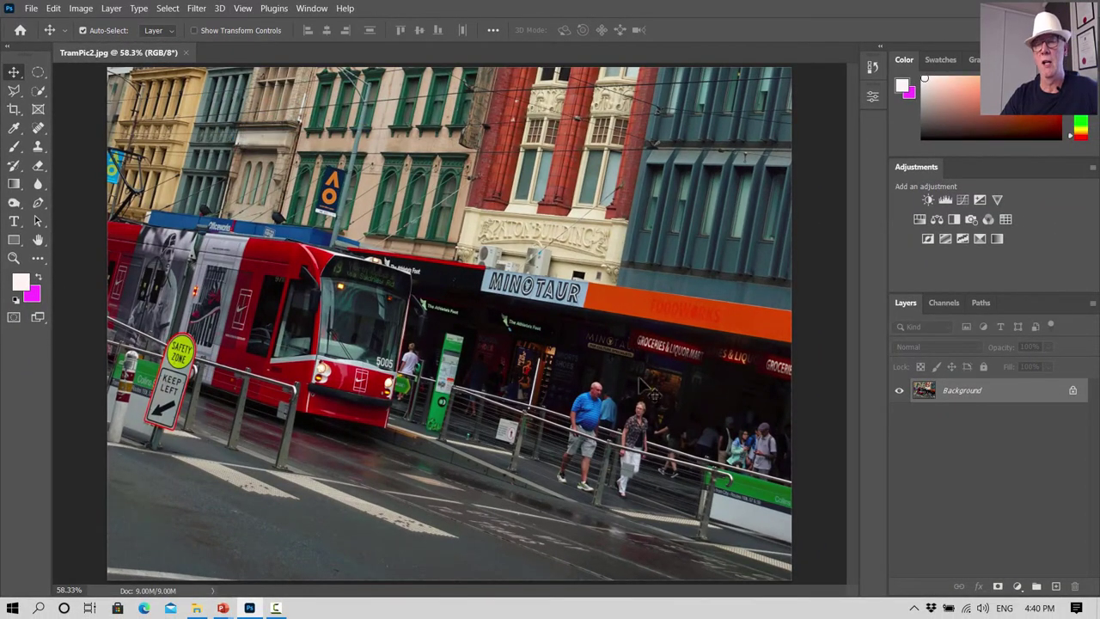
Step: Open Spider-Man-PNG-File.png as a second document alongside the tram photo
{"action": "left_click", "coordinate": [32, 9]}
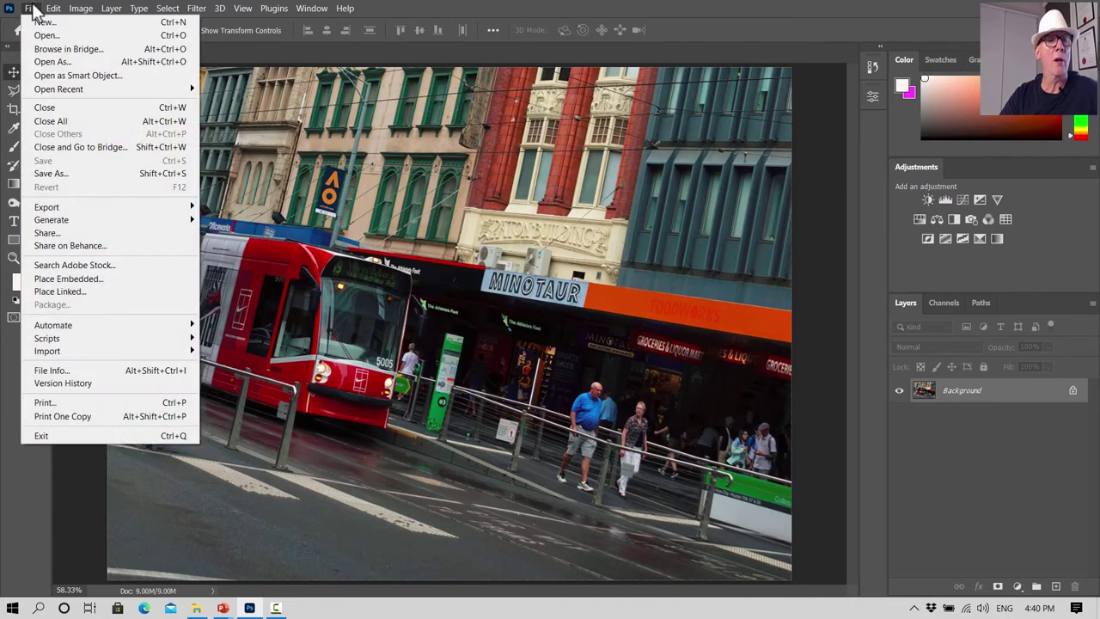
{"action": "left_click", "coordinate": [44, 35]}
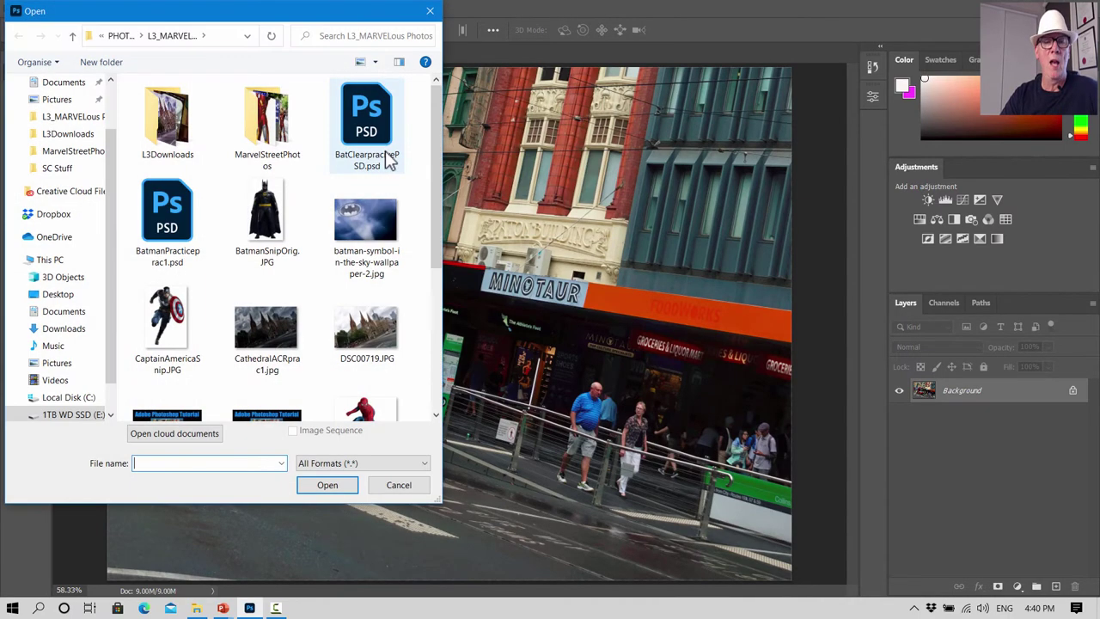
{"action": "scroll", "coordinate": [326, 266], "scroll_direction": "down", "scroll_amount": 1}
{"action": "left_click", "coordinate": [362, 168]}
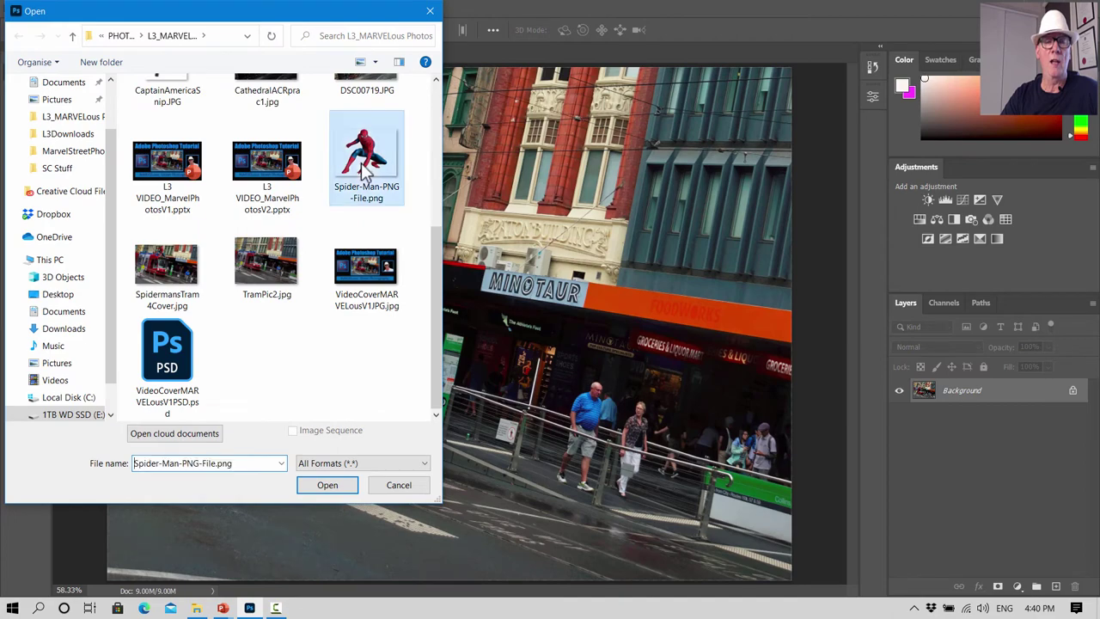
{"action": "left_click", "coordinate": [332, 485]}
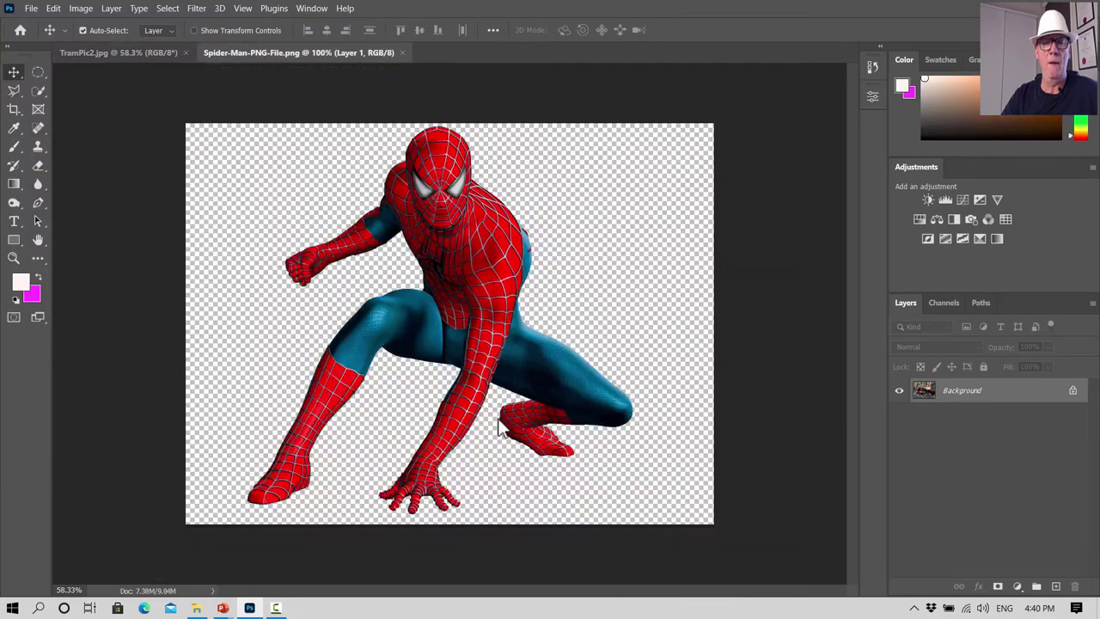
{"action": "left_click", "coordinate": [592, 181]}
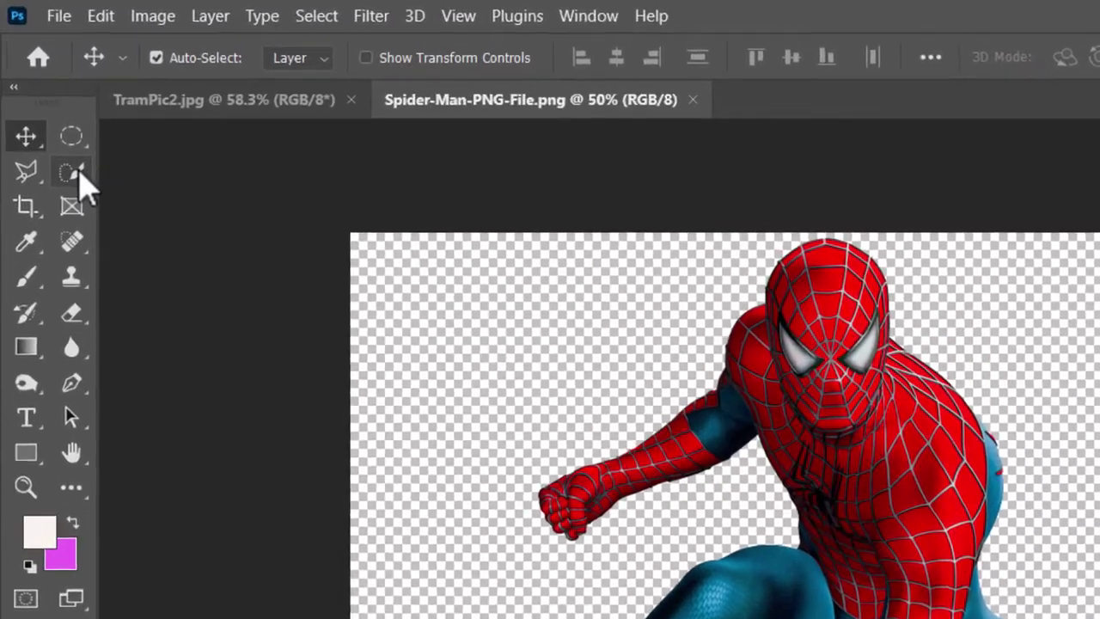
{"action": "left_click", "coordinate": [40, 92]}
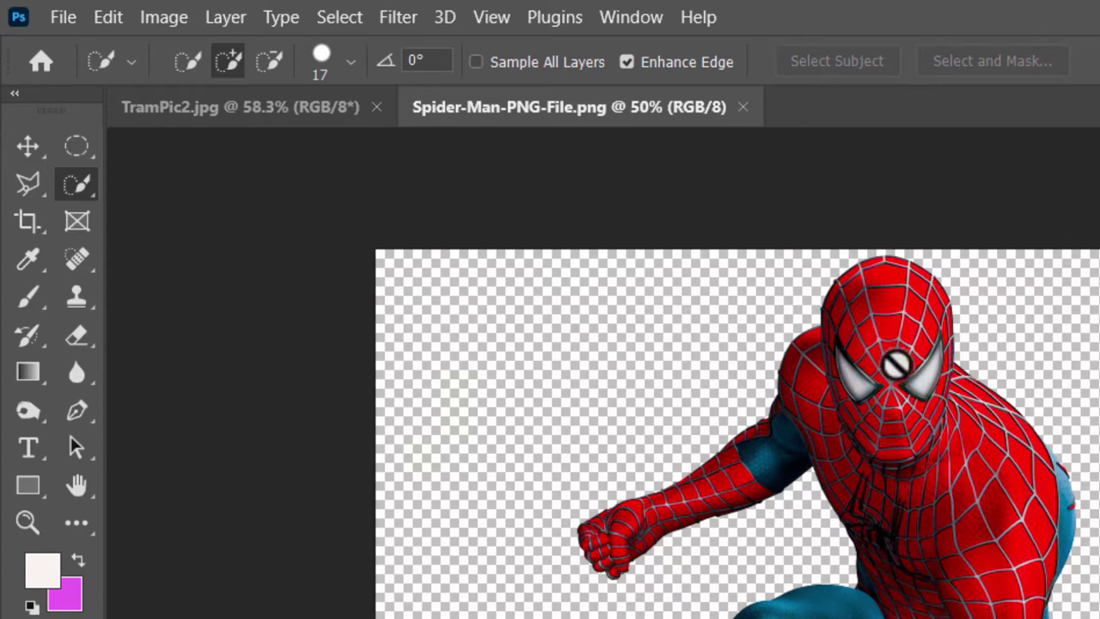
{"action": "left_click", "coordinate": [979, 475]}
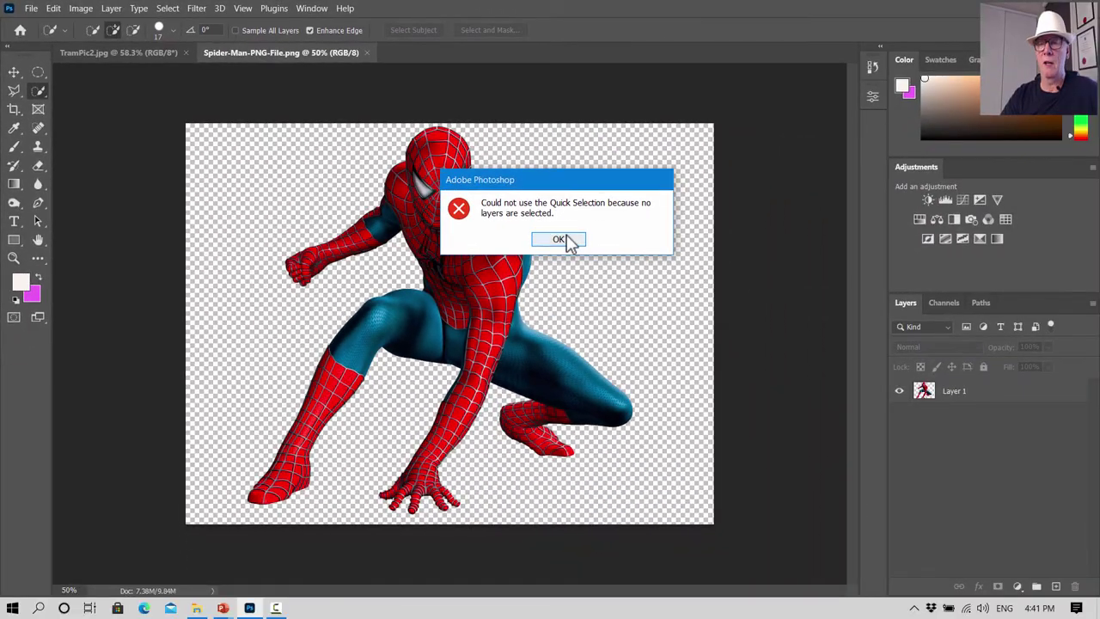
{"action": "left_click", "coordinate": [563, 240]}
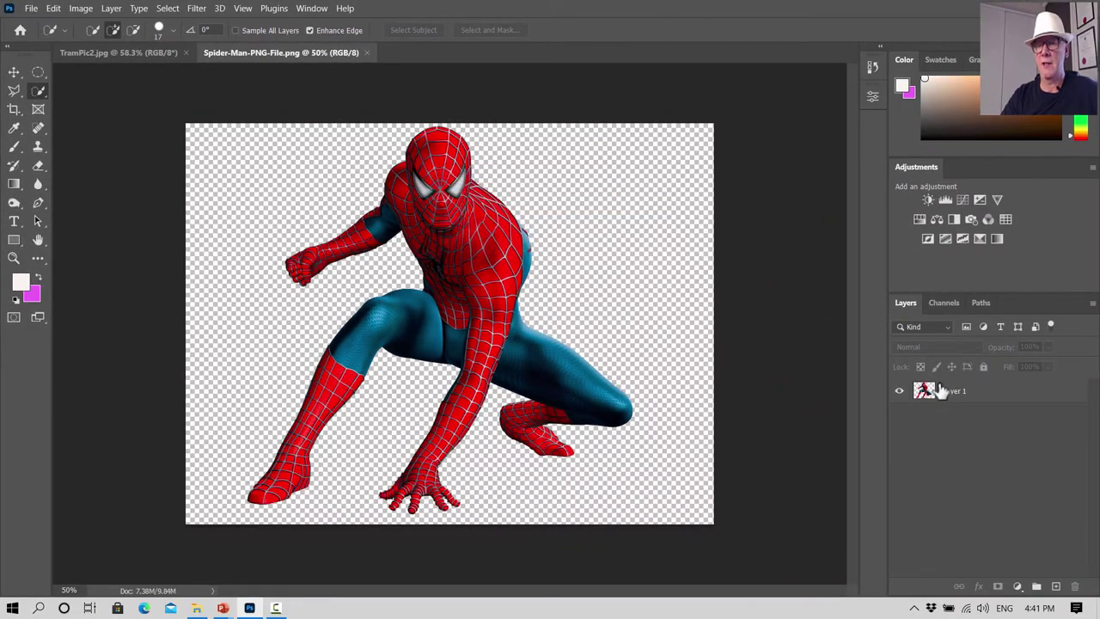
{"action": "left_click", "coordinate": [1015, 393]}
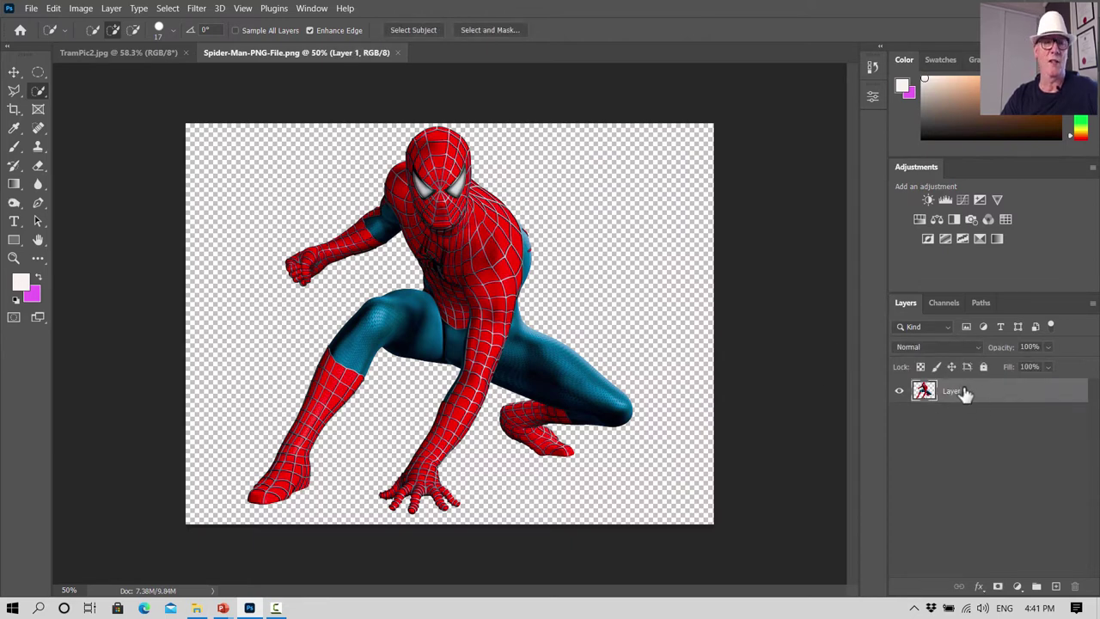
{"action": "left_click", "coordinate": [13, 74]}
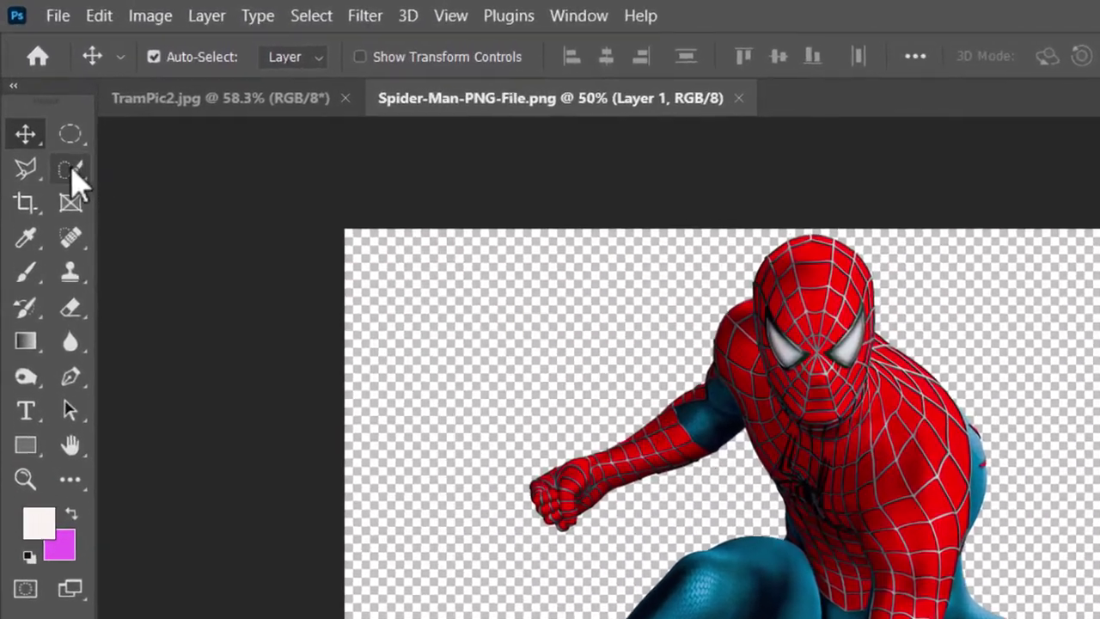
{"action": "left_click", "coordinate": [37, 91]}
{"action": "left_click", "coordinate": [782, 61]}
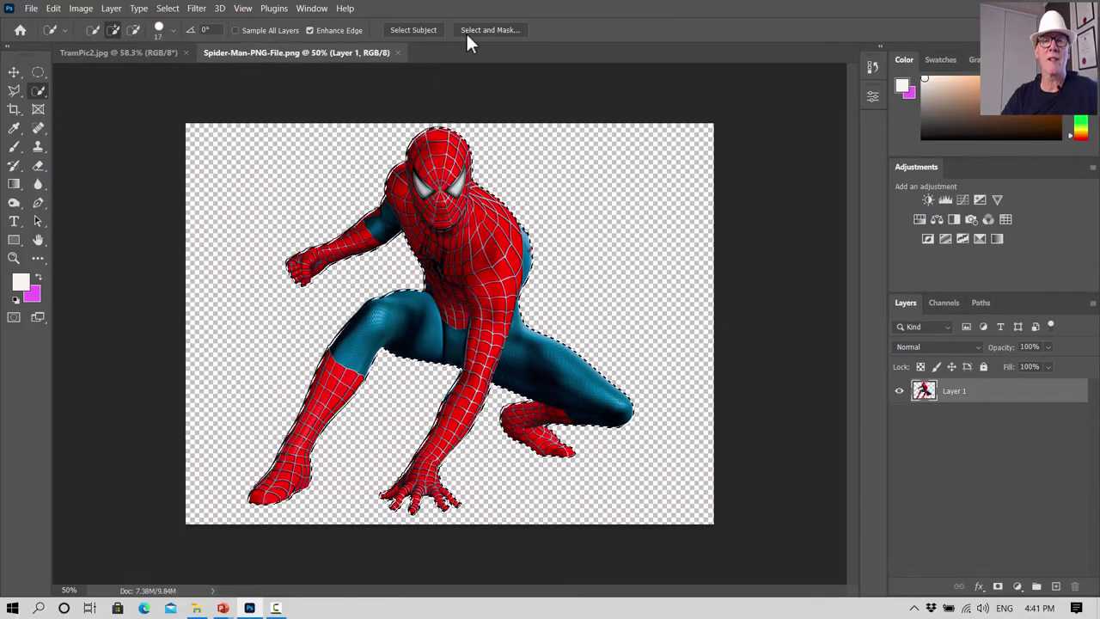
{"action": "left_click", "coordinate": [472, 28]}
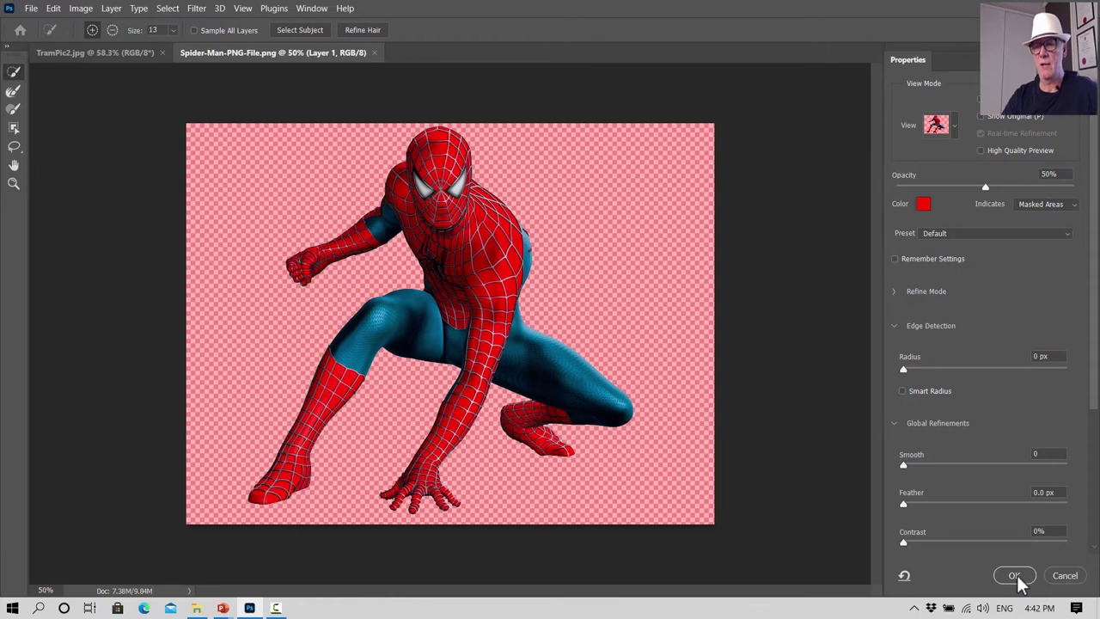
{"action": "left_click", "coordinate": [1065, 576]}
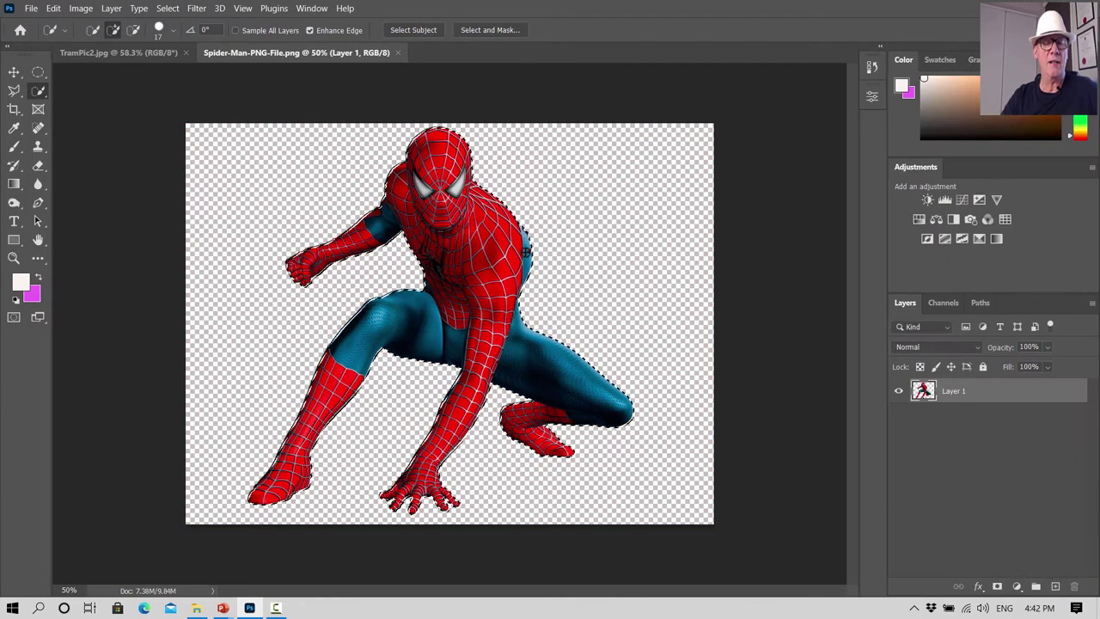
{"action": "key", "text": "ctrl+d"}
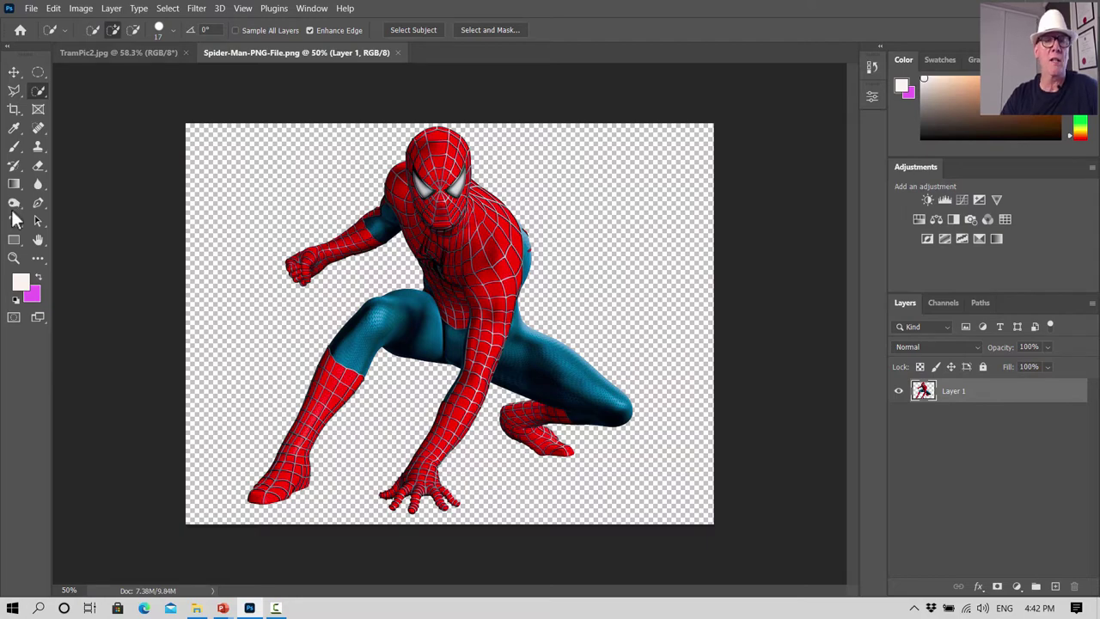
Step: Save a copy to the computer, renaming the file to Spider-Man-Clrear
{"action": "left_click", "coordinate": [30, 8]}
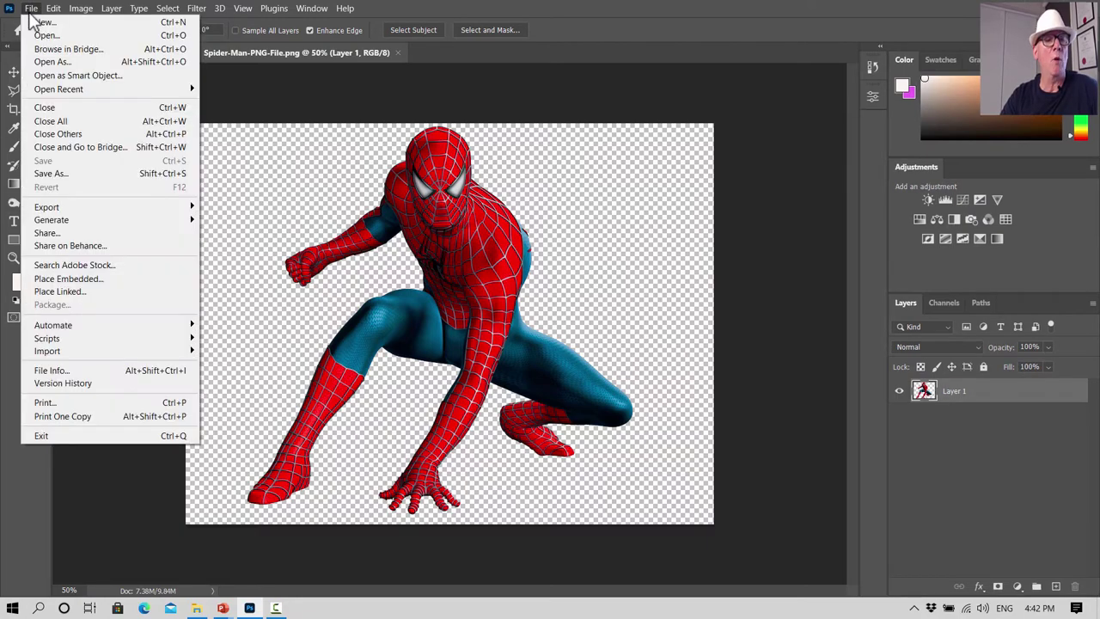
{"action": "left_click", "coordinate": [67, 176]}
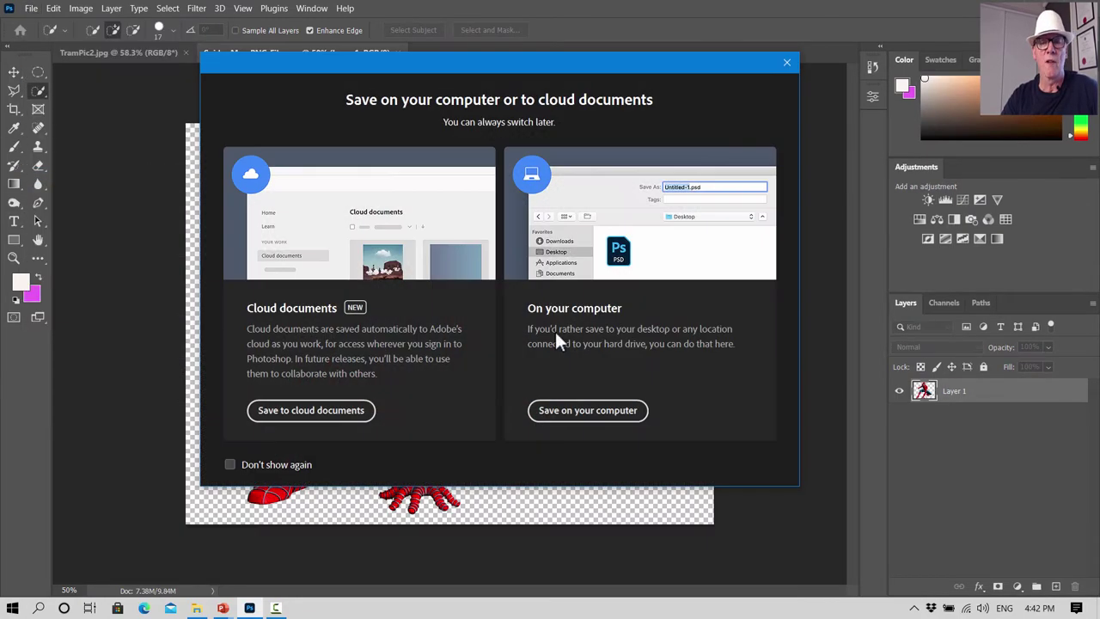
{"action": "left_click", "coordinate": [569, 412]}
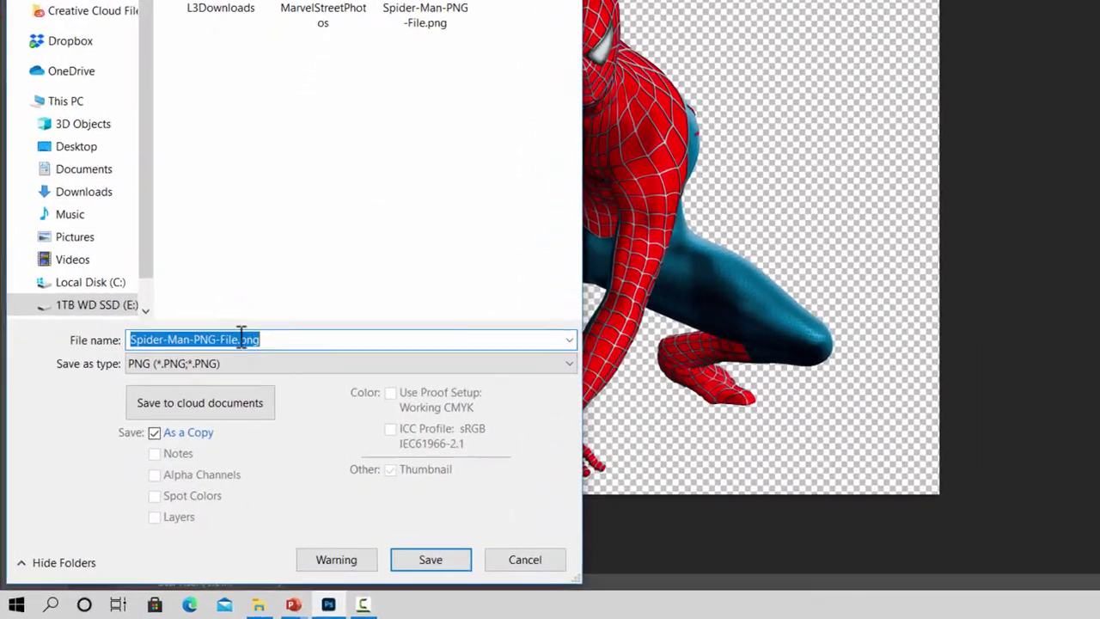
{"action": "left_click", "coordinate": [207, 406]}
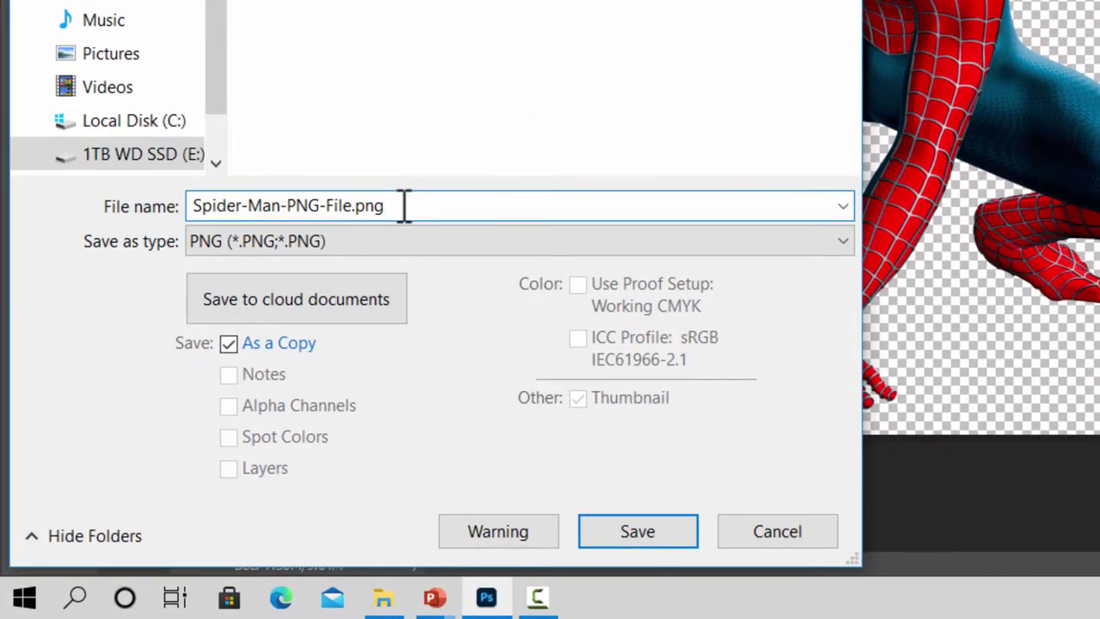
{"action": "key", "text": "BackSpace"}
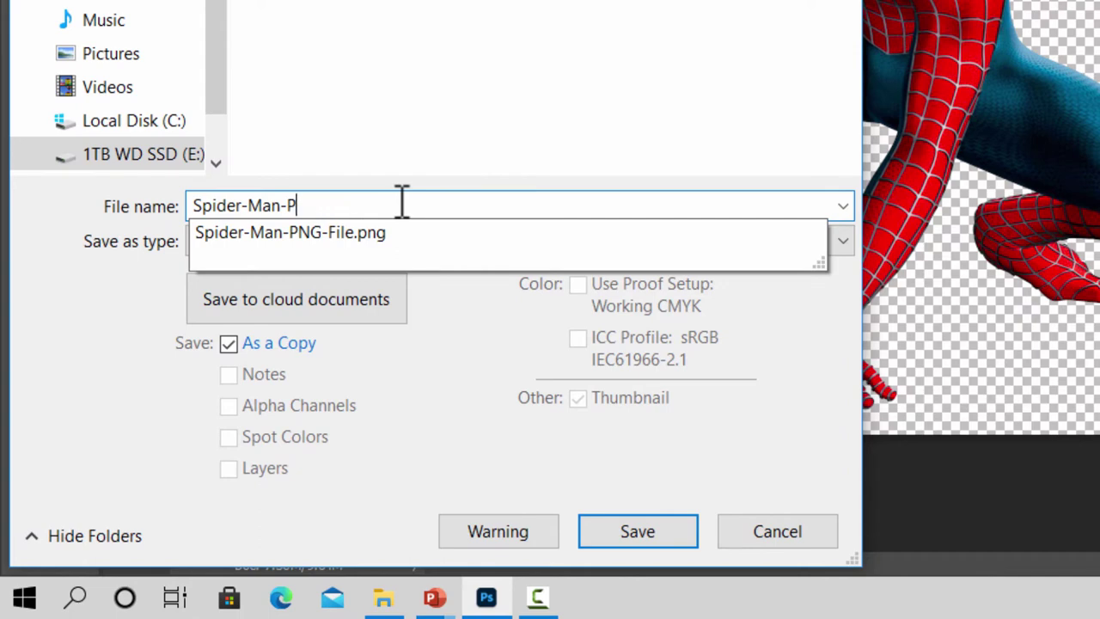
{"action": "type", "text": "VClrear"}
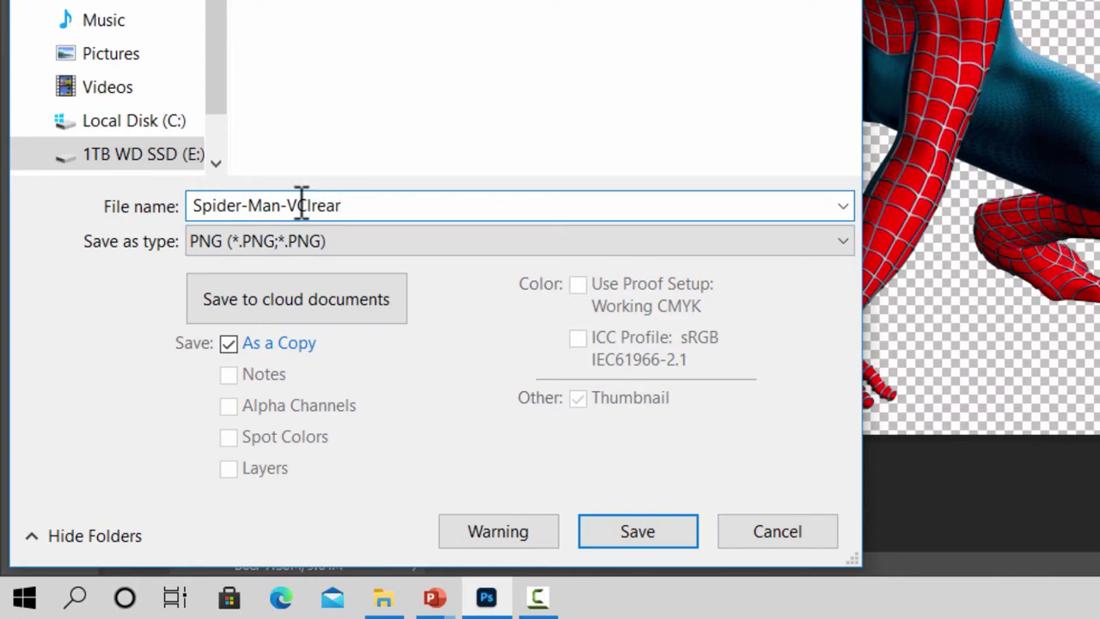
{"action": "key", "text": "BackSpace"}
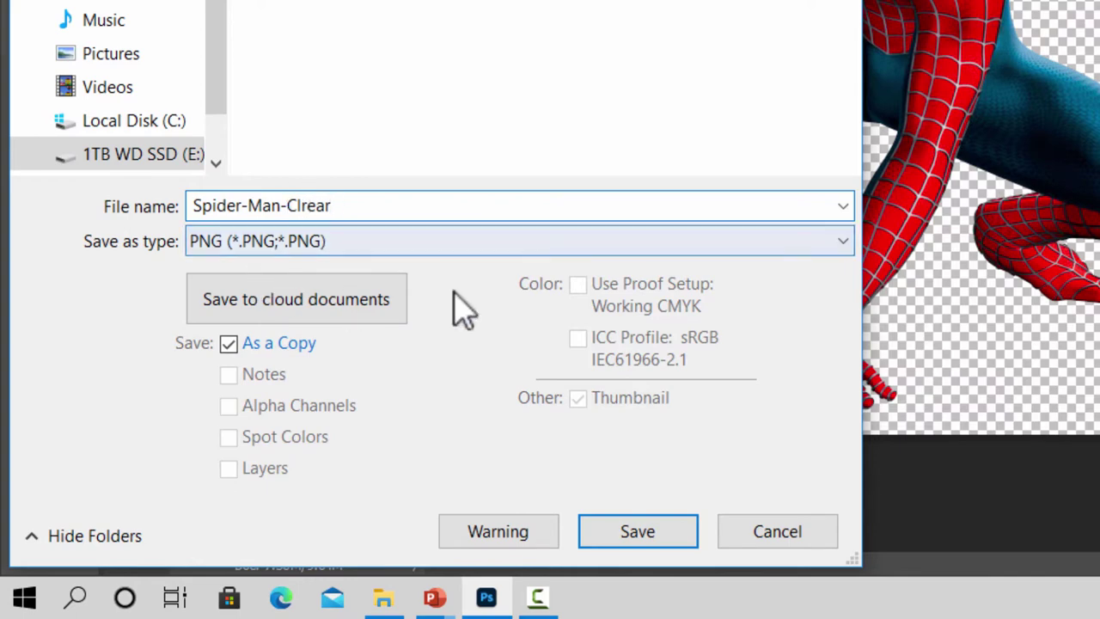
Step: Set the format to Photoshop (*.PSD) and save, accepting the compatibility options
{"action": "left_click", "coordinate": [817, 240]}
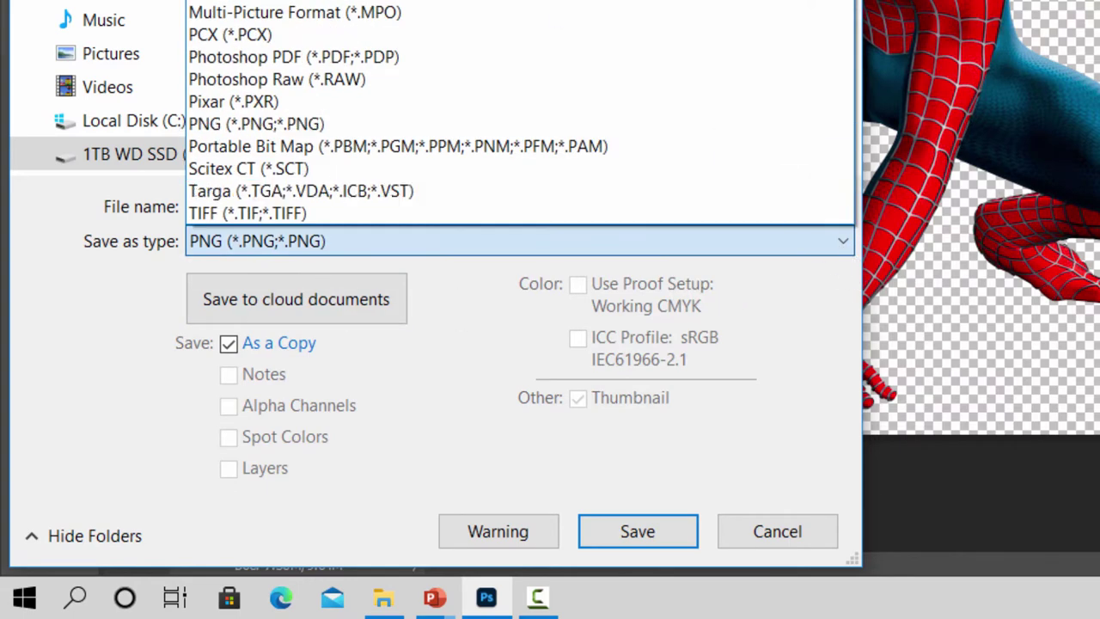
{"action": "key", "text": "Home"}
{"action": "key", "text": "Return"}
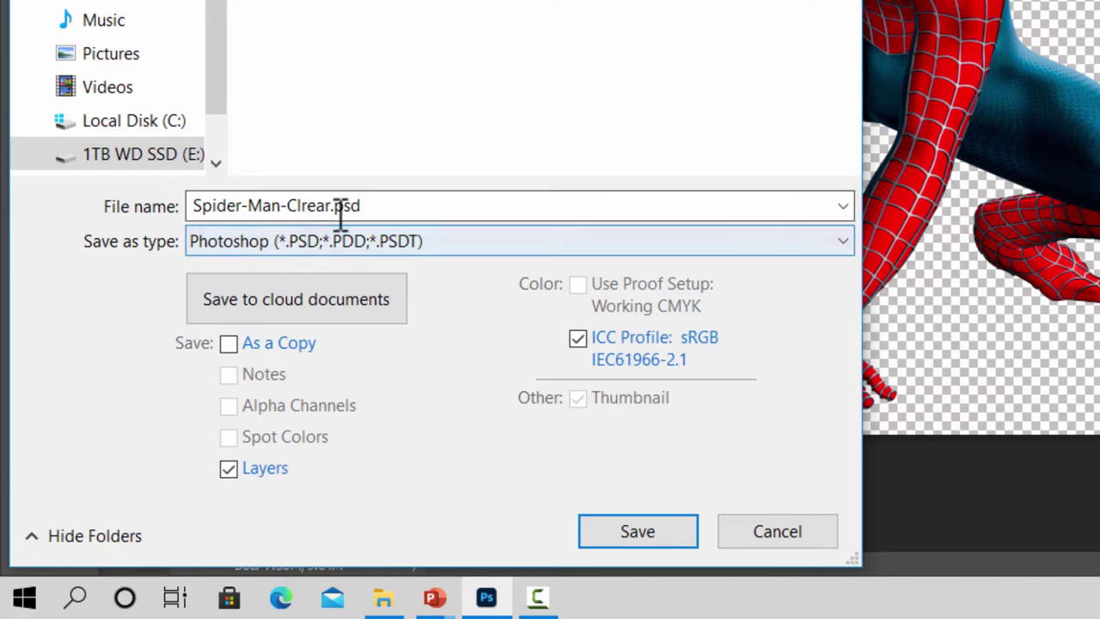
{"action": "left_click", "coordinate": [628, 538]}
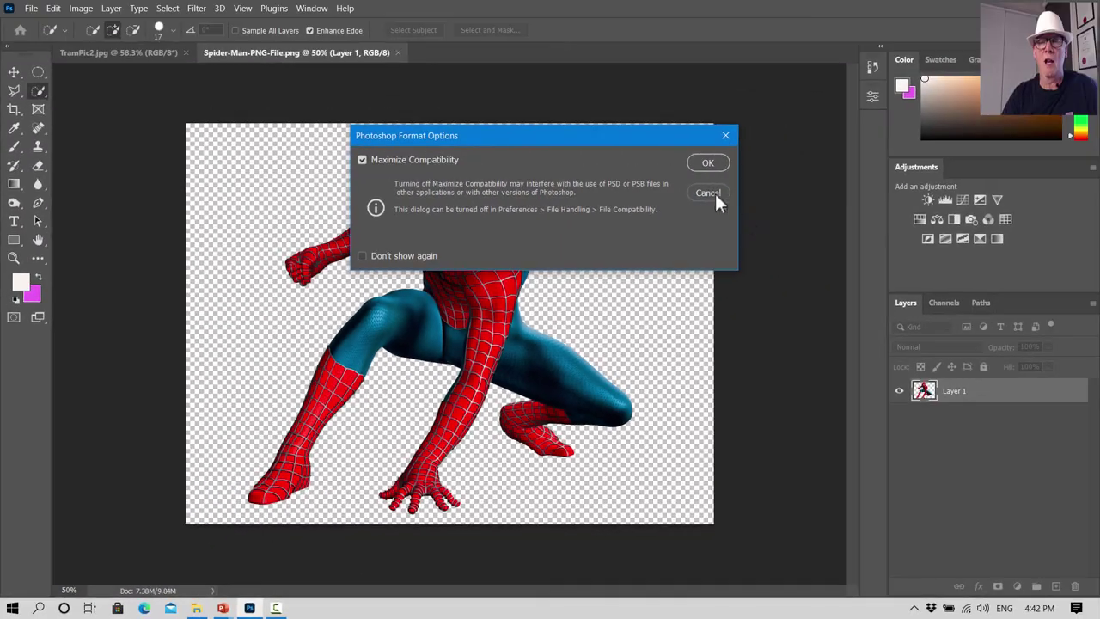
{"action": "left_click", "coordinate": [710, 162]}
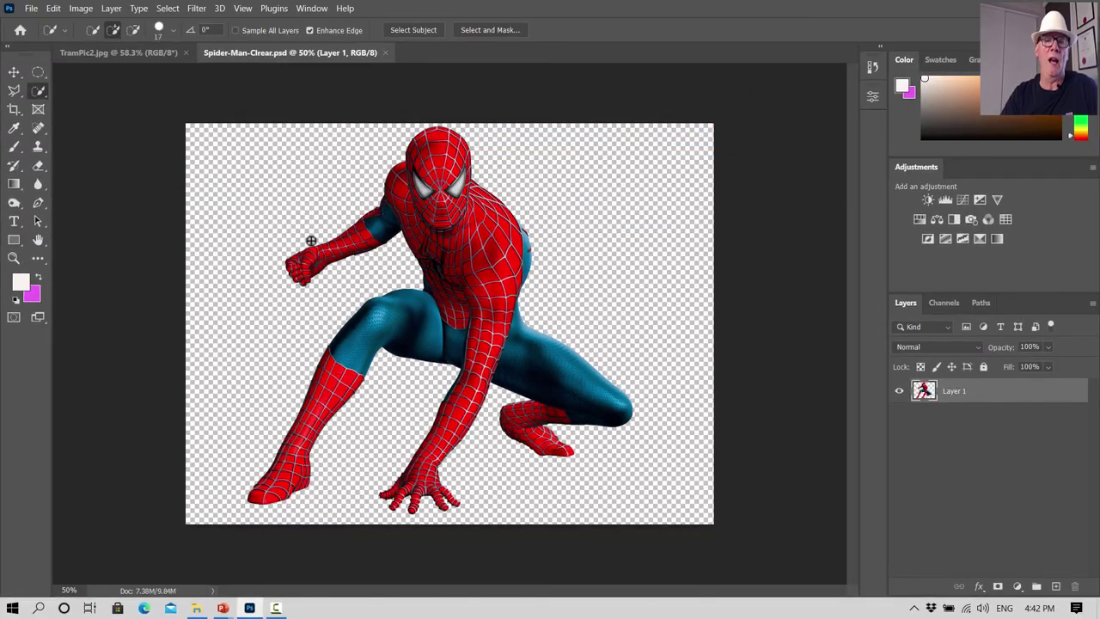
Step: Place Spider-Man-Clrear.psd as an embedded layer over the TramPic2.jpg photo
{"action": "left_click", "coordinate": [116, 53]}
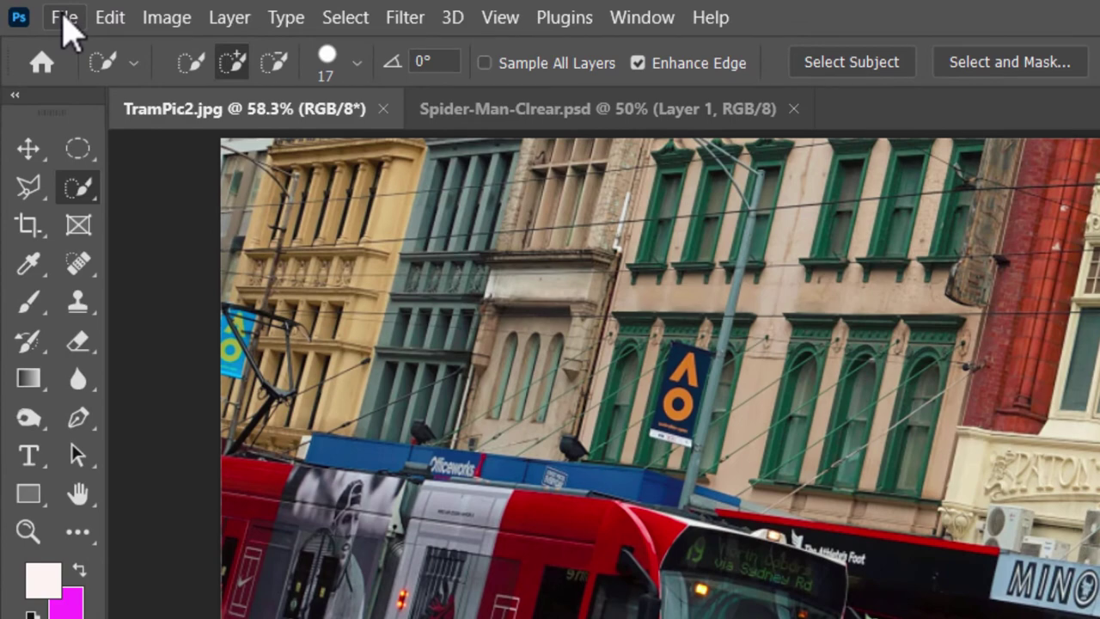
{"action": "left_click", "coordinate": [64, 19]}
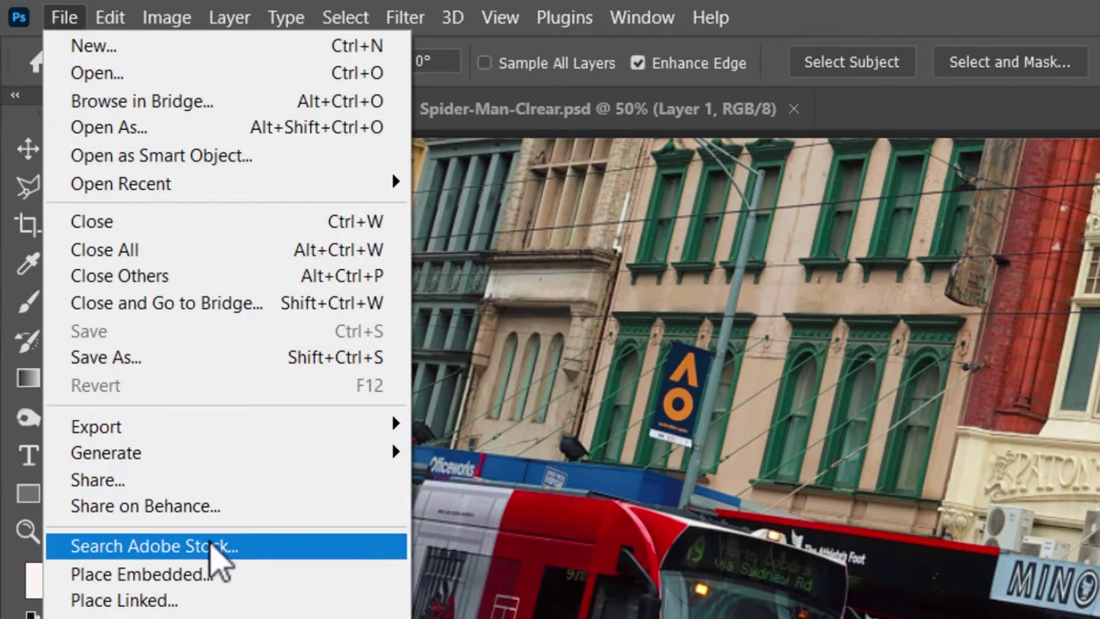
{"action": "left_click", "coordinate": [206, 576]}
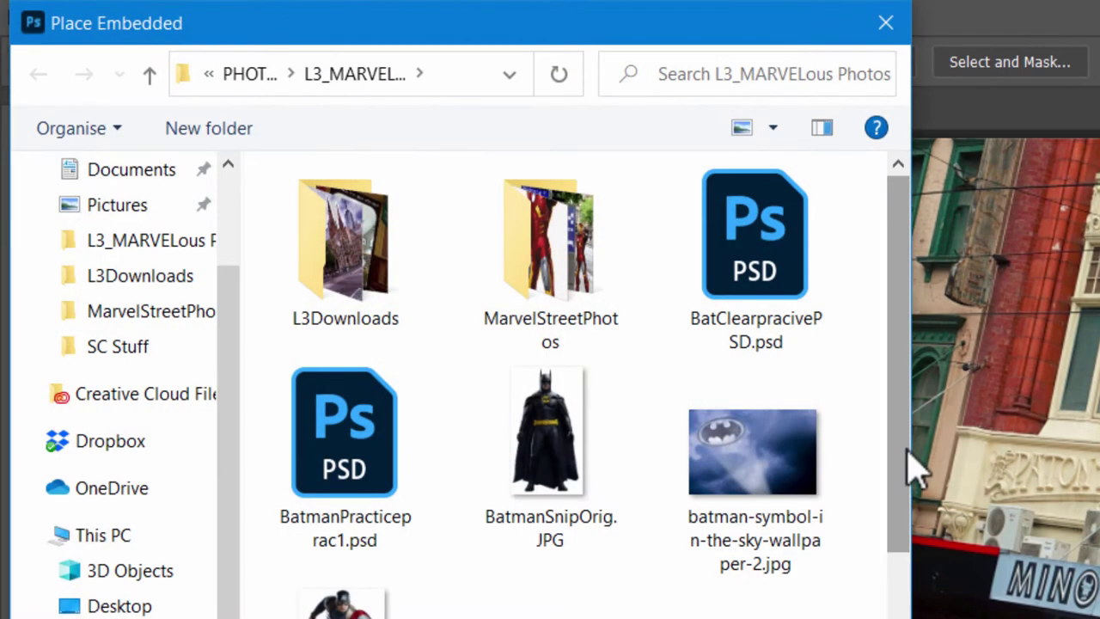
{"action": "scroll", "coordinate": [743, 352], "scroll_direction": "down", "scroll_amount": 5}
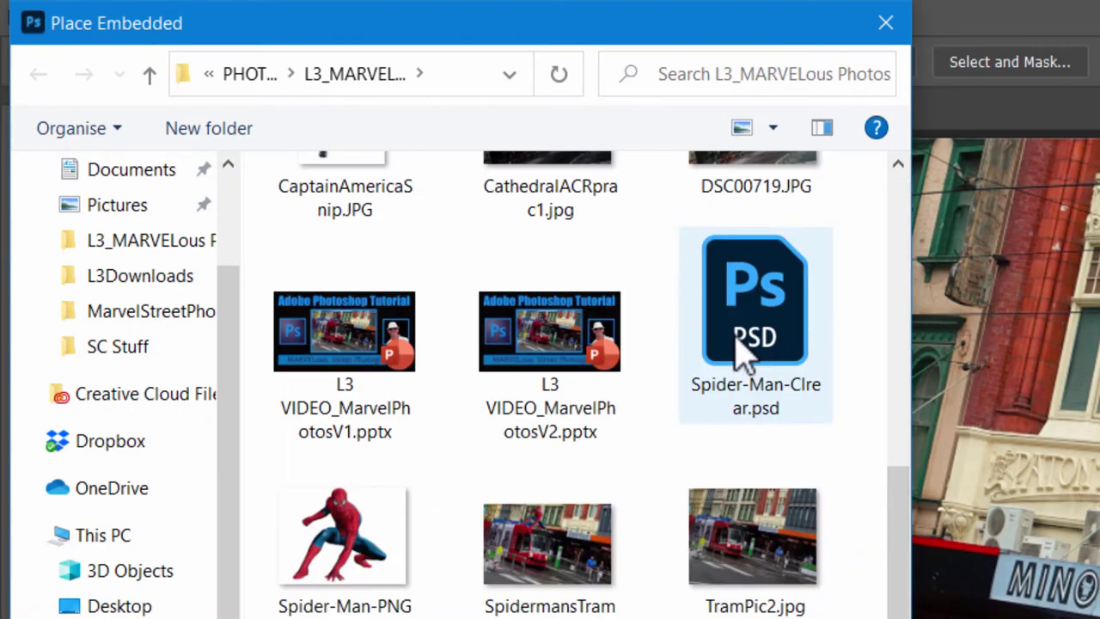
{"action": "left_click", "coordinate": [744, 353]}
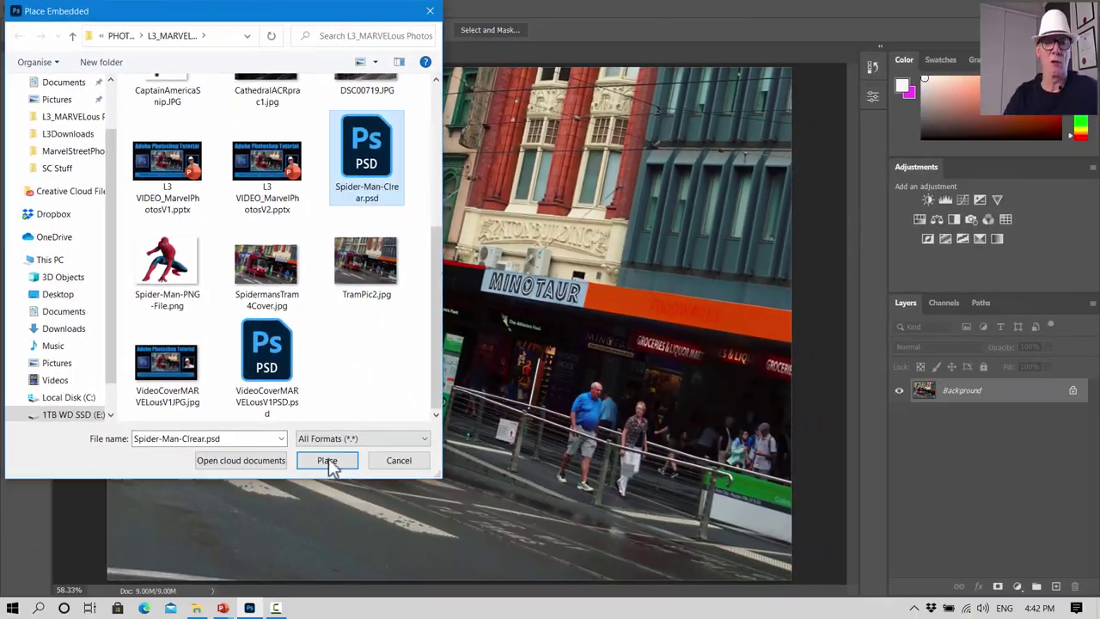
{"action": "left_click", "coordinate": [327, 461]}
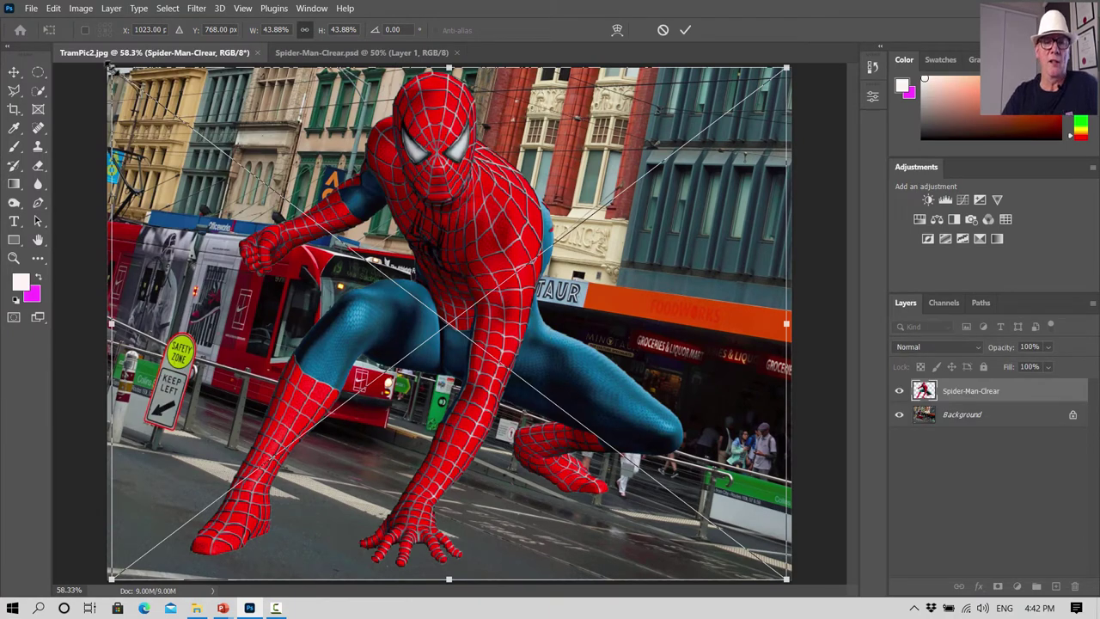
Step: Scale Spider-Man to about 12%, tilt it about 19° clockwise onto the tram roof, and commit
{"action": "left_click_drag", "start_coordinate": [110, 67], "coordinate": [541, 395]}
{"action": "left_click_drag", "start_coordinate": [606, 415], "coordinate": [252, 103]}
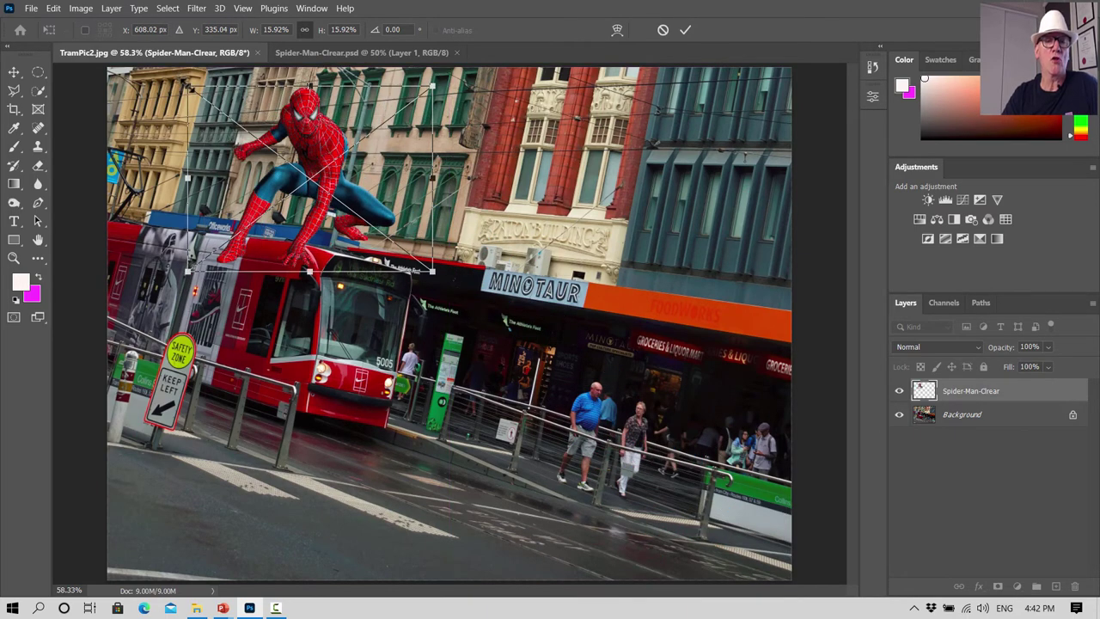
{"action": "left_click_drag", "start_coordinate": [188, 84], "coordinate": [203, 97]}
{"action": "left_click_drag", "start_coordinate": [249, 148], "coordinate": [253, 157]}
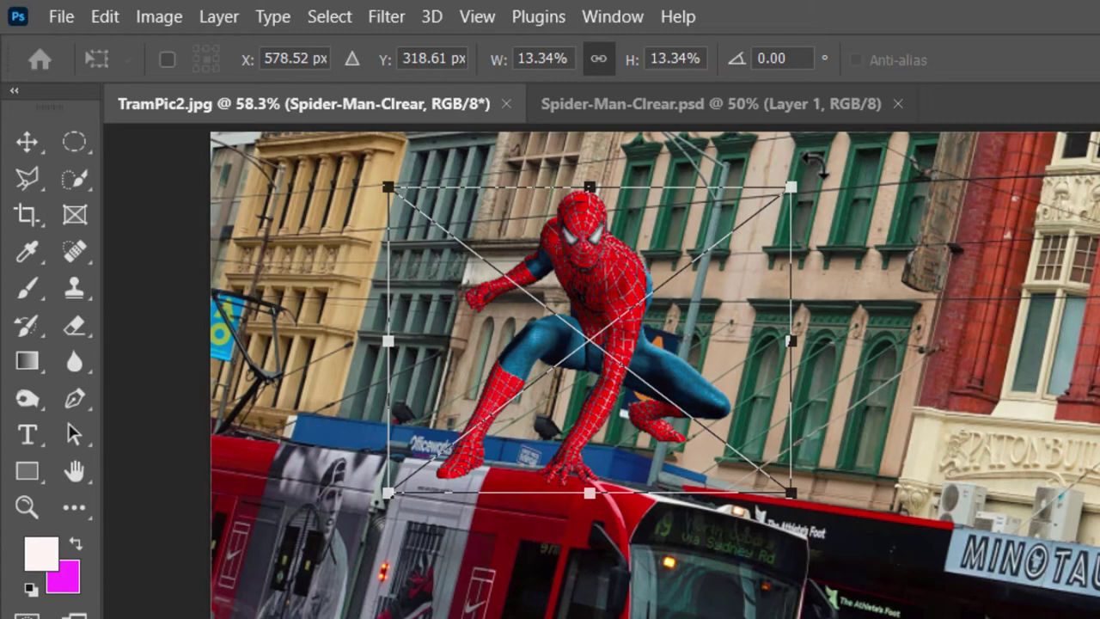
{"action": "left_click_drag", "start_coordinate": [819, 168], "coordinate": [859, 225]}
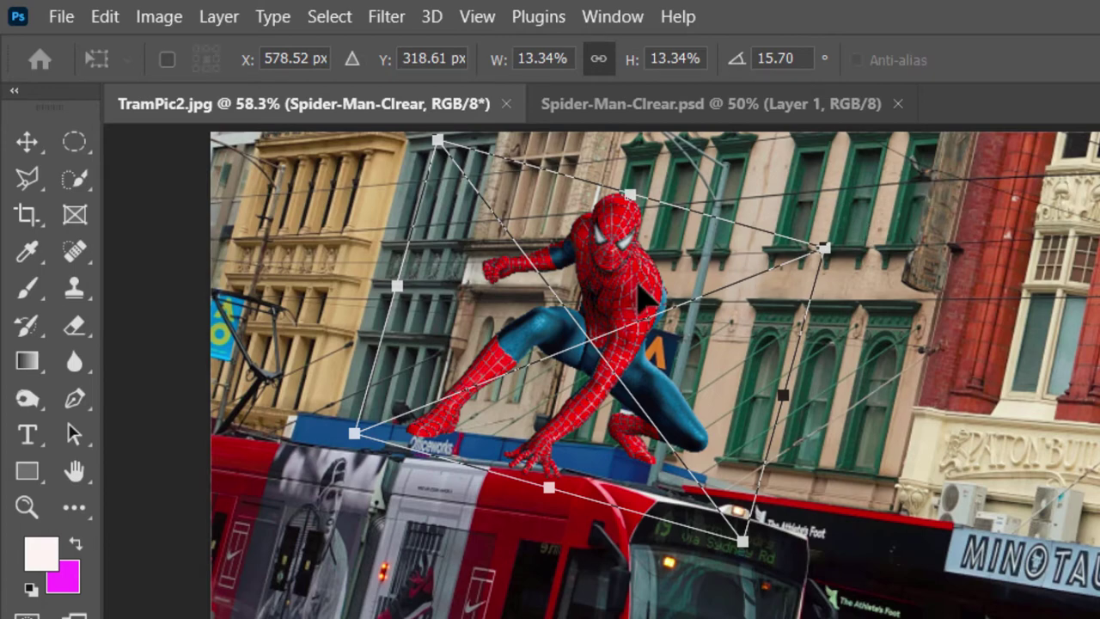
{"action": "left_click_drag", "start_coordinate": [647, 298], "coordinate": [659, 322]}
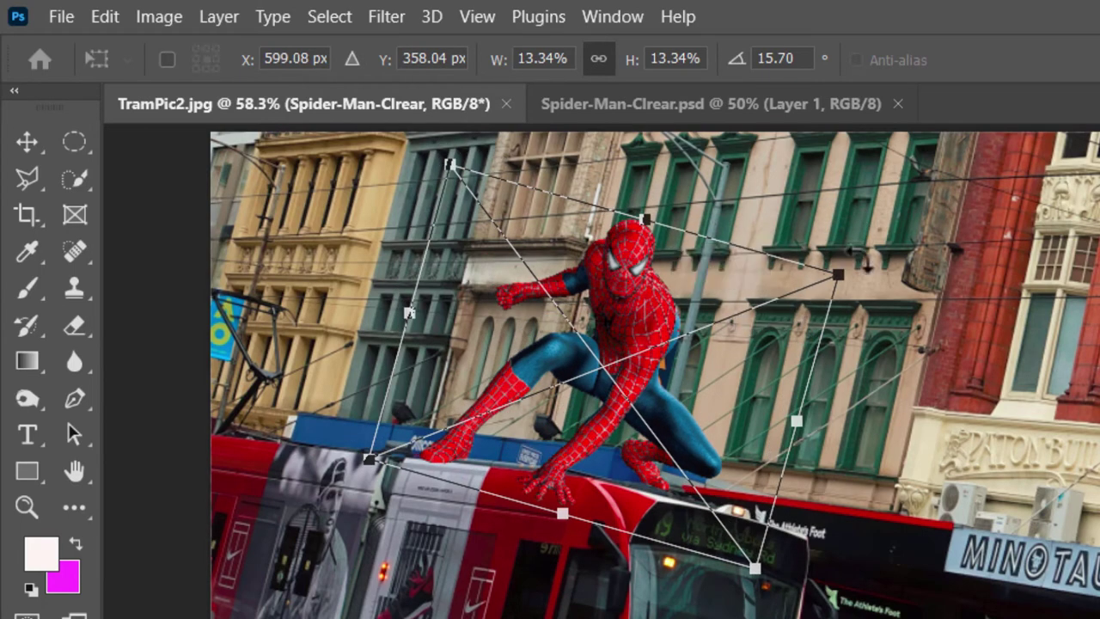
{"action": "left_click_drag", "start_coordinate": [860, 257], "coordinate": [866, 272]}
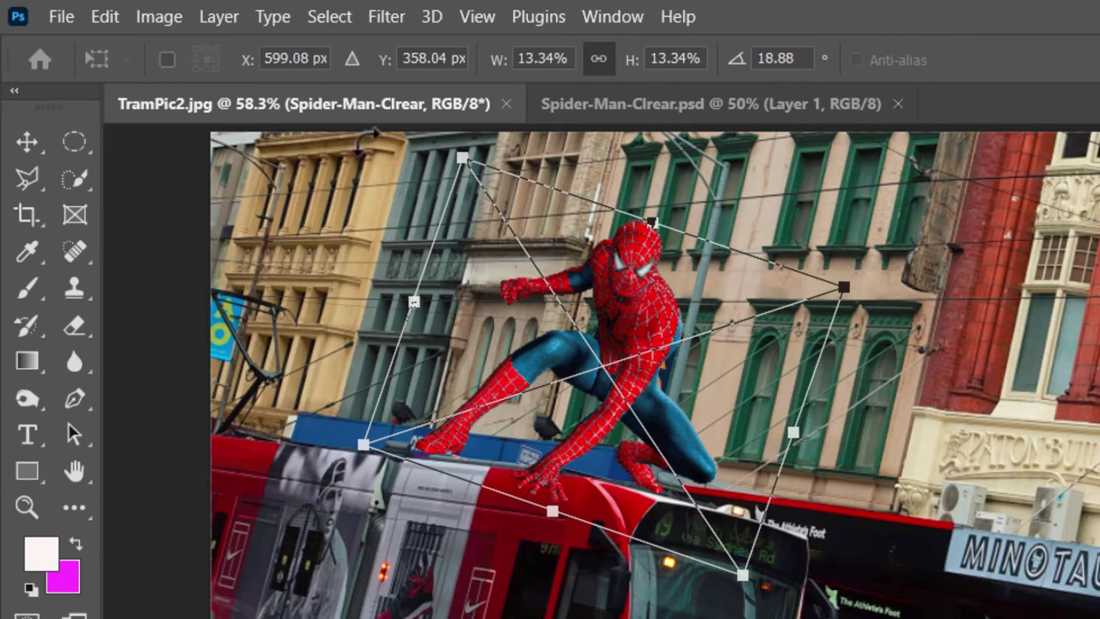
{"action": "mouse_move", "coordinate": [465, 159]}
{"action": "left_mouse_down"}
{"action": "mouse_move", "coordinate": [514, 204]}
{"action": "mouse_move", "coordinate": [248, 98]}
{"action": "left_mouse_up"}
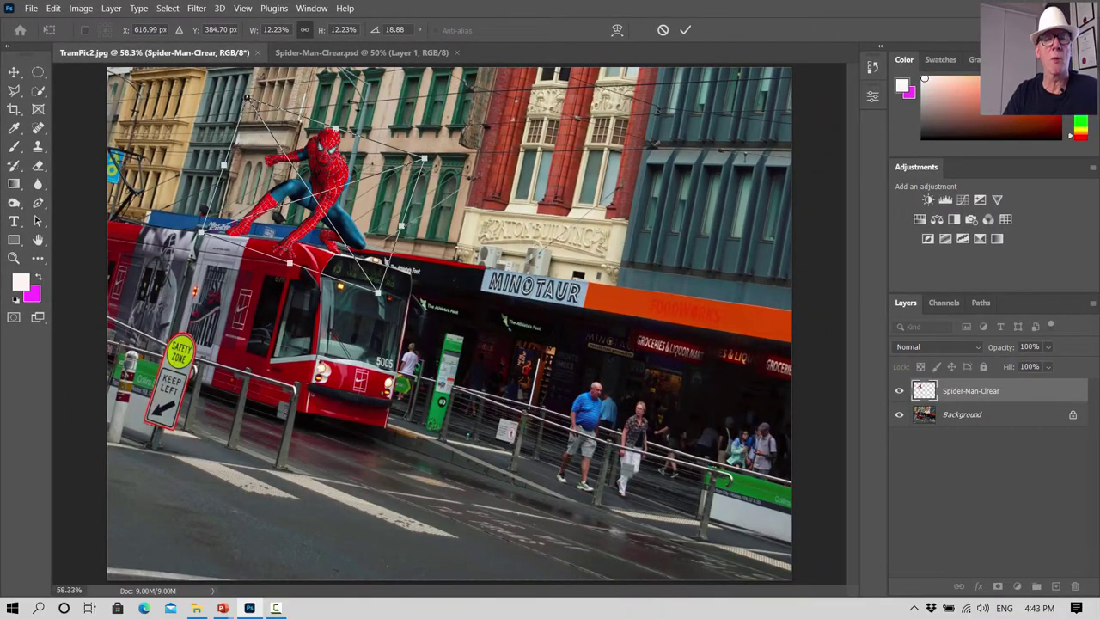
{"action": "left_click", "coordinate": [13, 74]}
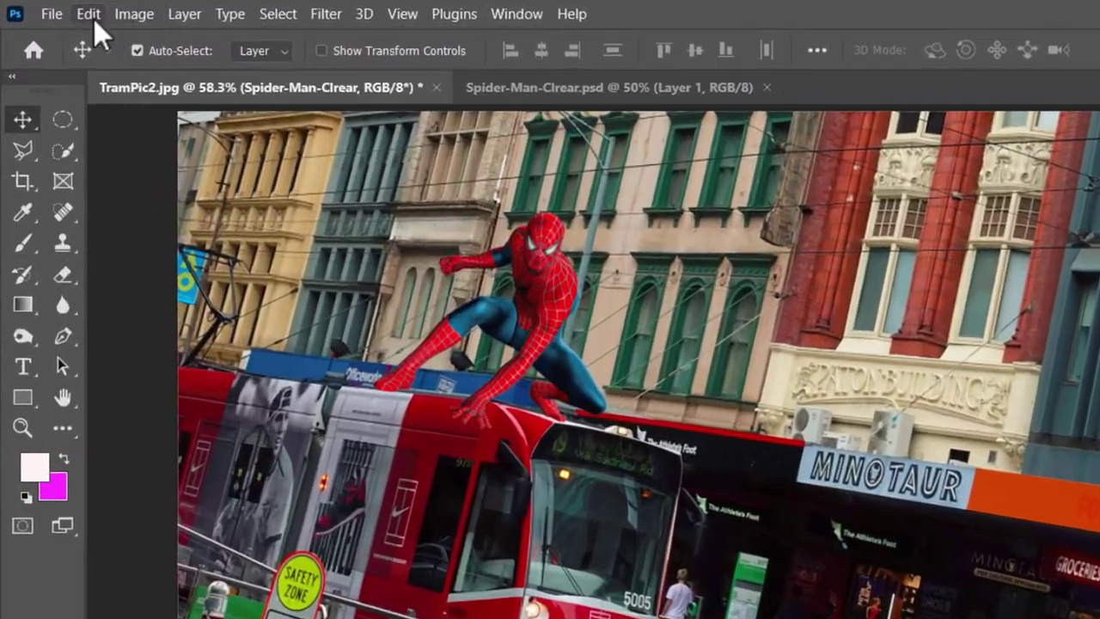
Step: Free Transform Spider-Man slightly larger, to about 12.4%, and commit
{"action": "left_click", "coordinate": [57, 11]}
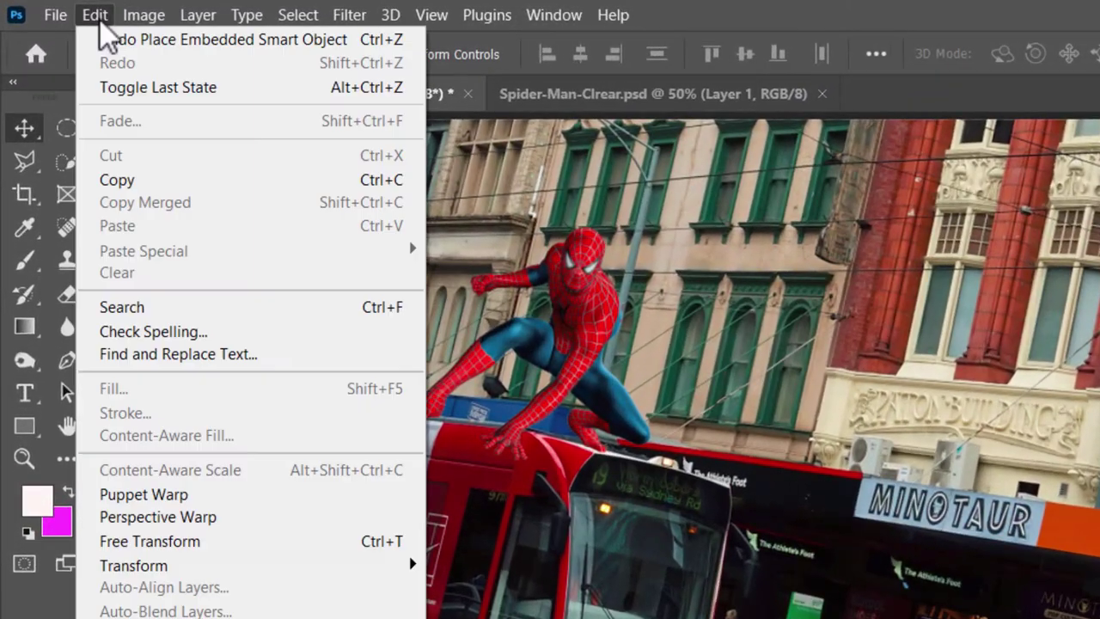
{"action": "left_click", "coordinate": [164, 544]}
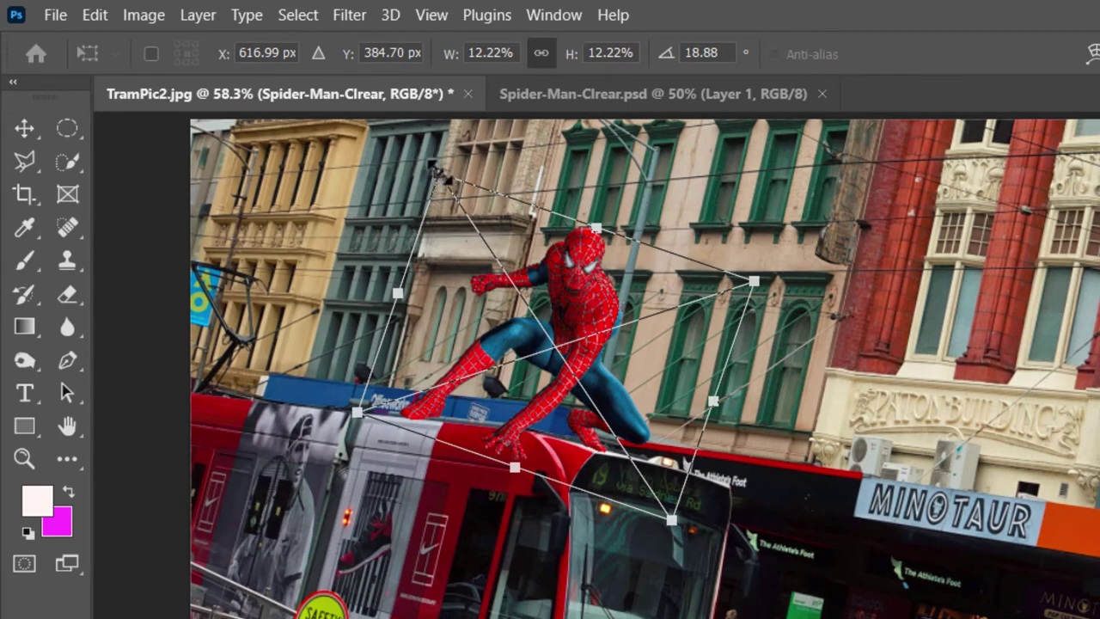
{"action": "left_click_drag", "start_coordinate": [439, 174], "coordinate": [439, 171]}
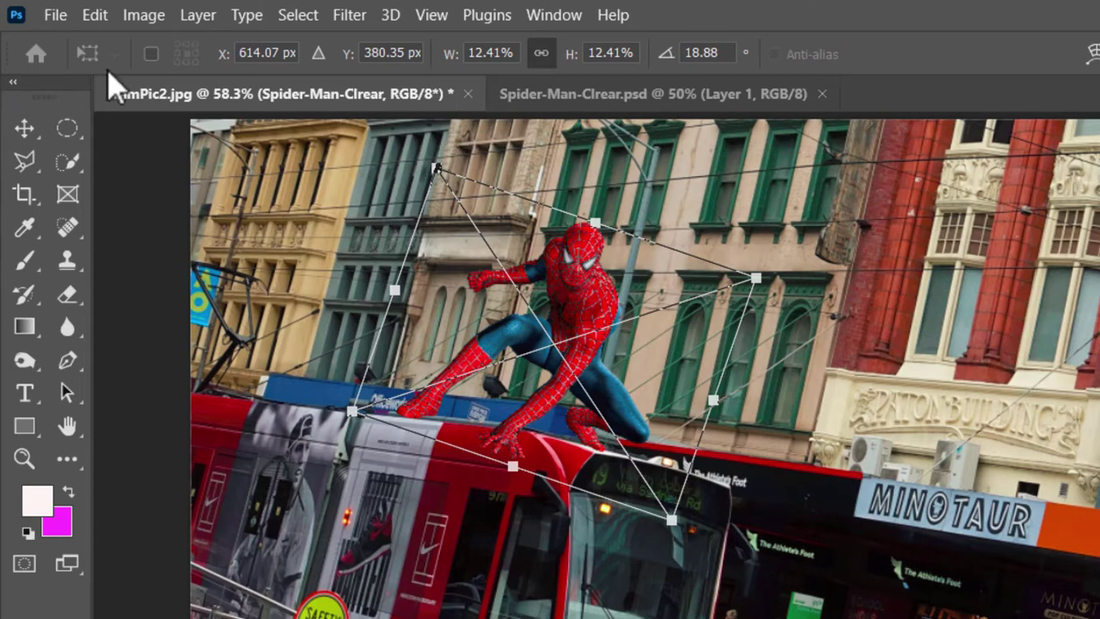
{"action": "left_click", "coordinate": [23, 134]}
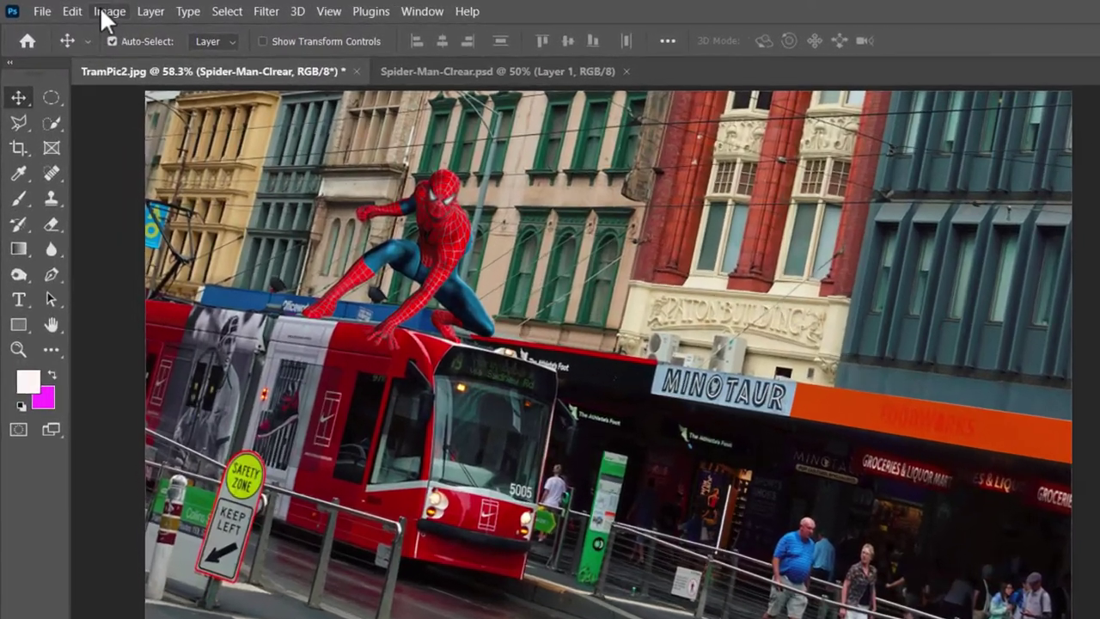
Step: Apply Hue/Saturation to Spider-Man with Saturation -21 and Lightness -4
{"action": "left_click", "coordinate": [81, 8]}
{"action": "mouse_move", "coordinate": [176, 73]}
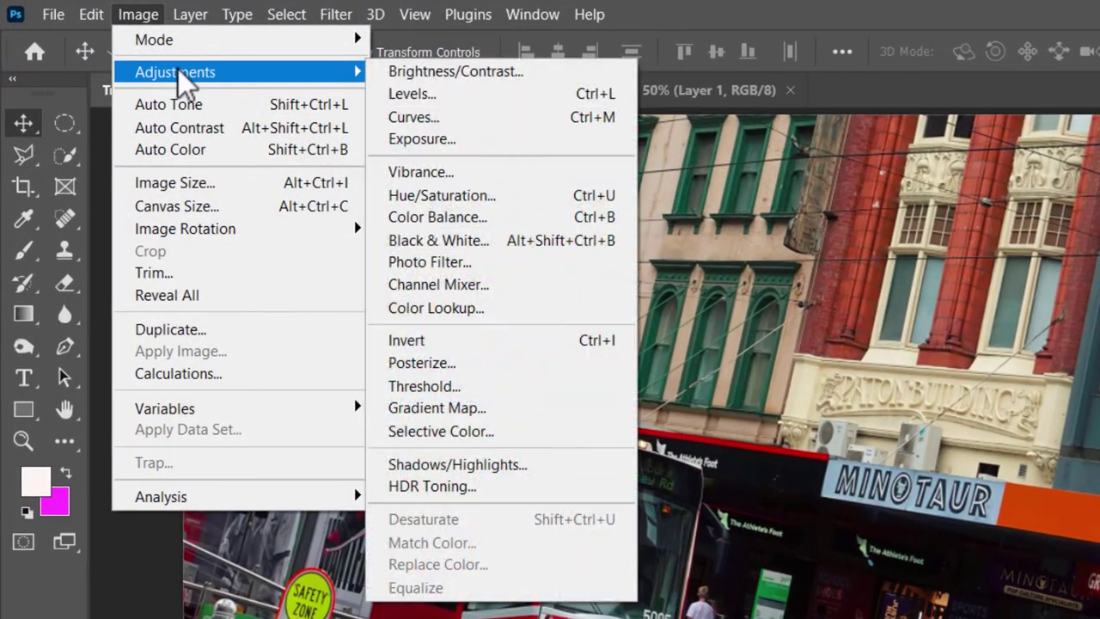
{"action": "left_click", "coordinate": [432, 196]}
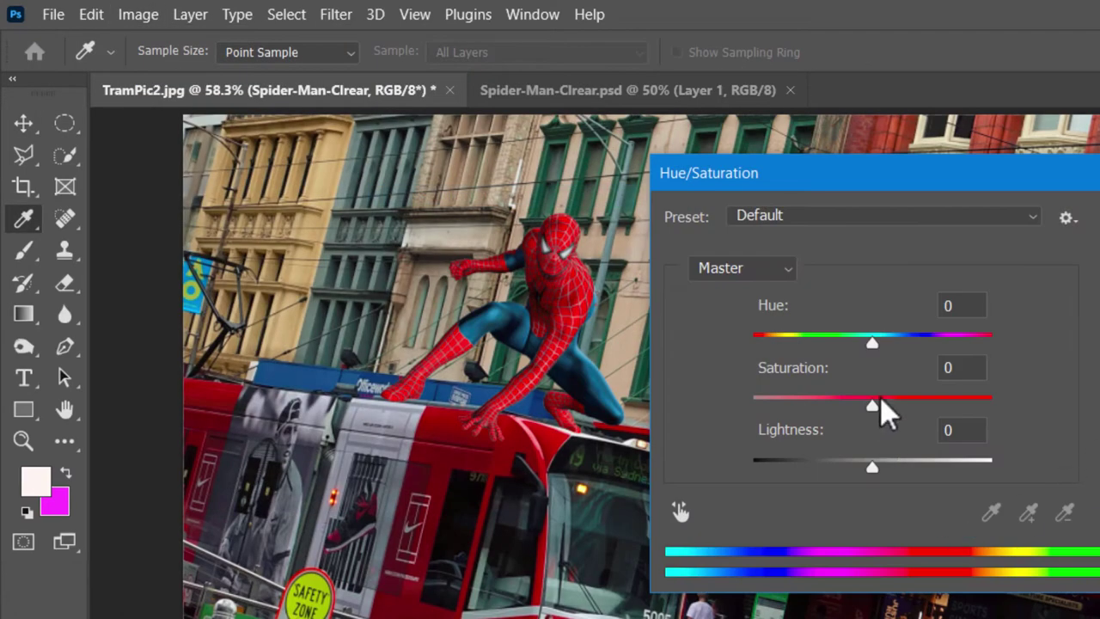
{"action": "left_click_drag", "start_coordinate": [861, 401], "coordinate": [849, 408]}
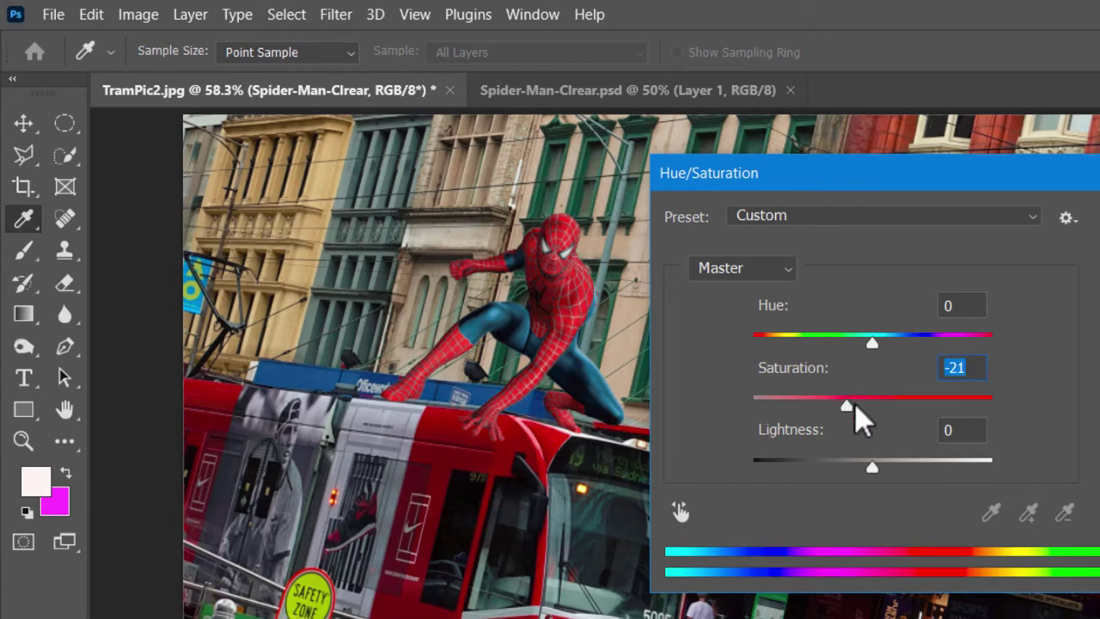
{"action": "mouse_move", "coordinate": [871, 464]}
{"action": "left_mouse_down"}
{"action": "mouse_move", "coordinate": [854, 466]}
{"action": "mouse_move", "coordinate": [868, 466]}
{"action": "left_mouse_up"}
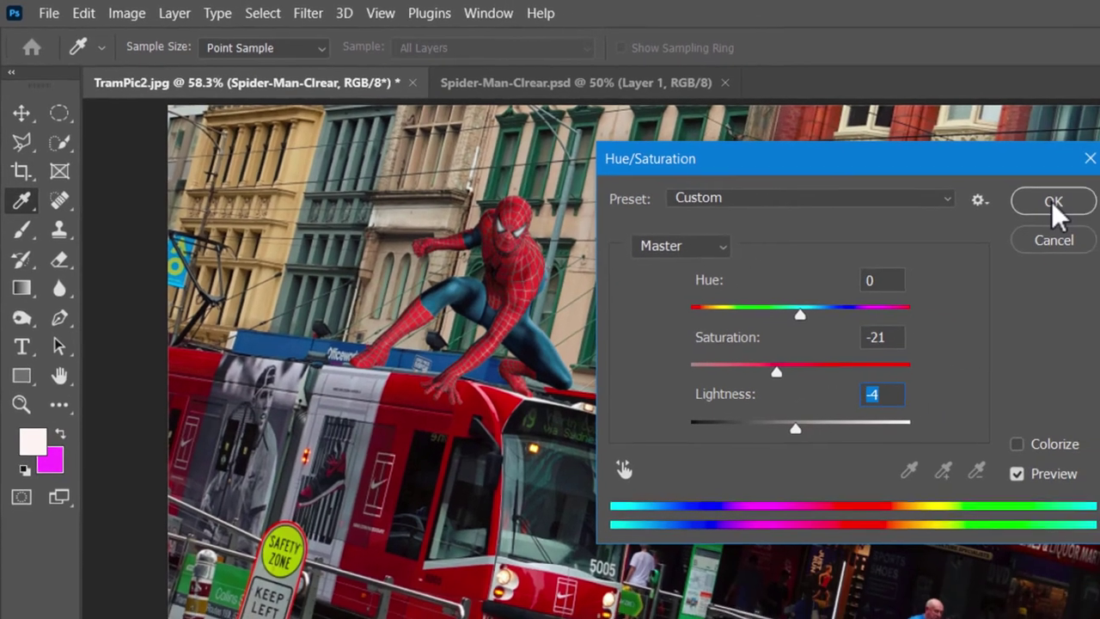
{"action": "left_click", "coordinate": [1054, 211]}
{"action": "key", "text": "v"}
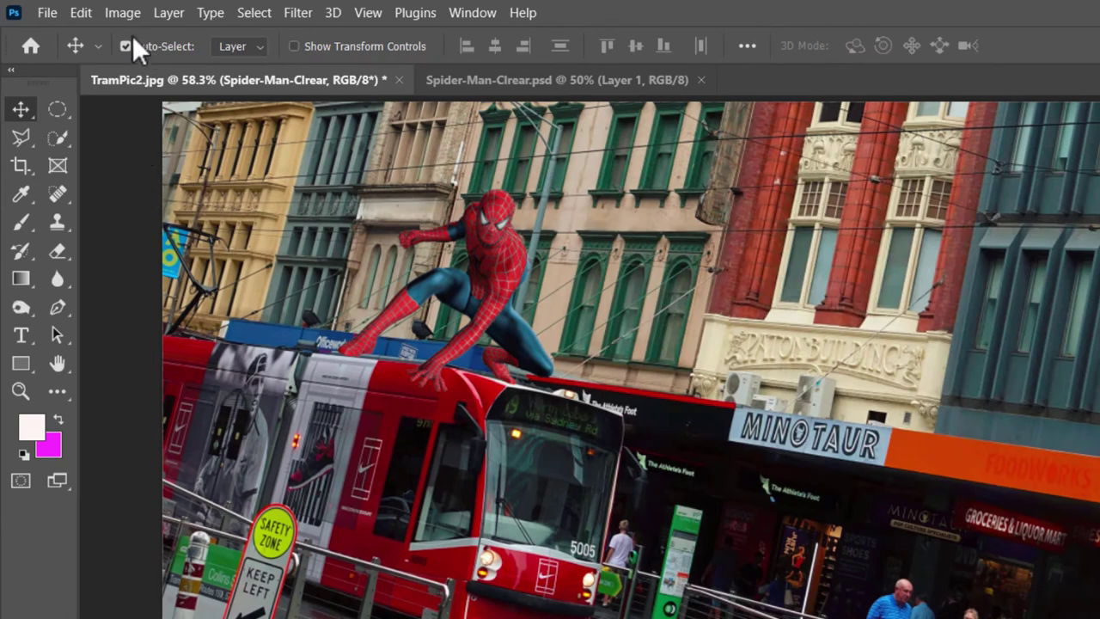
Step: Apply Brightness/Contrast to Spider-Man with Brightness 14 and Contrast 11
{"action": "left_click", "coordinate": [120, 13]}
{"action": "left_click", "coordinate": [361, 64]}
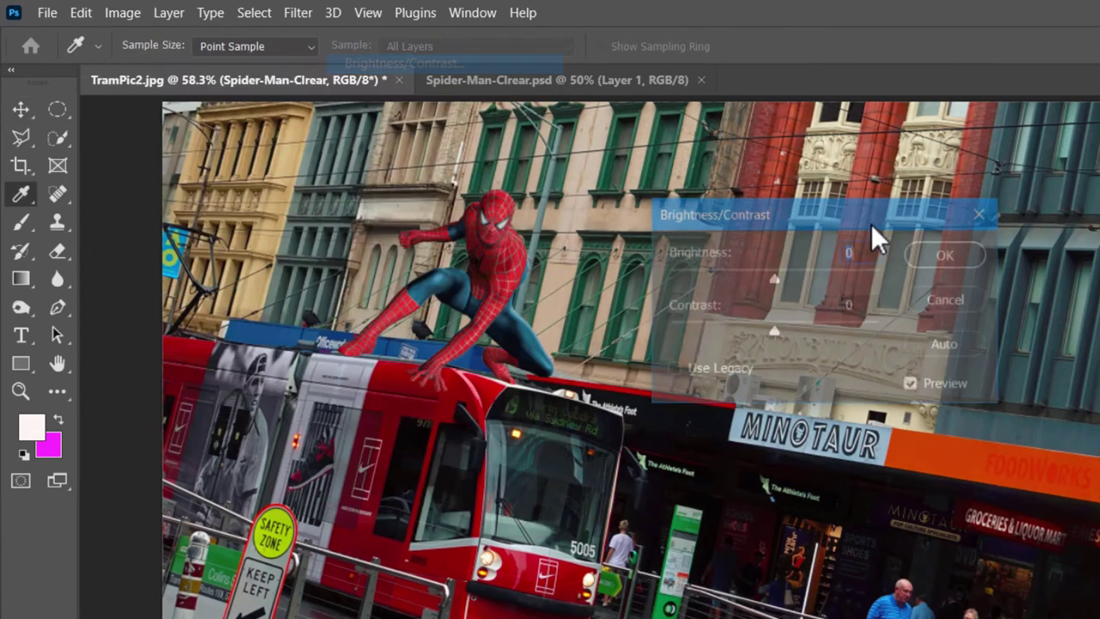
{"action": "mouse_move", "coordinate": [774, 329]}
{"action": "left_mouse_down"}
{"action": "mouse_move", "coordinate": [799, 335]}
{"action": "mouse_move", "coordinate": [787, 337]}
{"action": "left_mouse_up"}
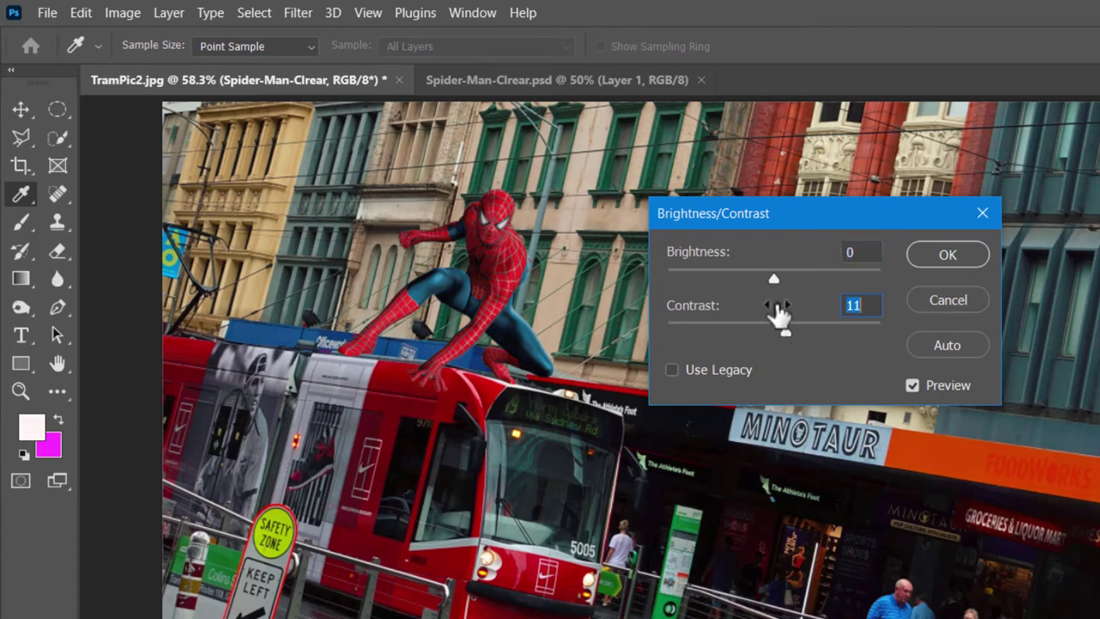
{"action": "left_click_drag", "start_coordinate": [774, 278], "coordinate": [755, 278]}
{"action": "left_click_drag", "start_coordinate": [763, 276], "coordinate": [785, 282]}
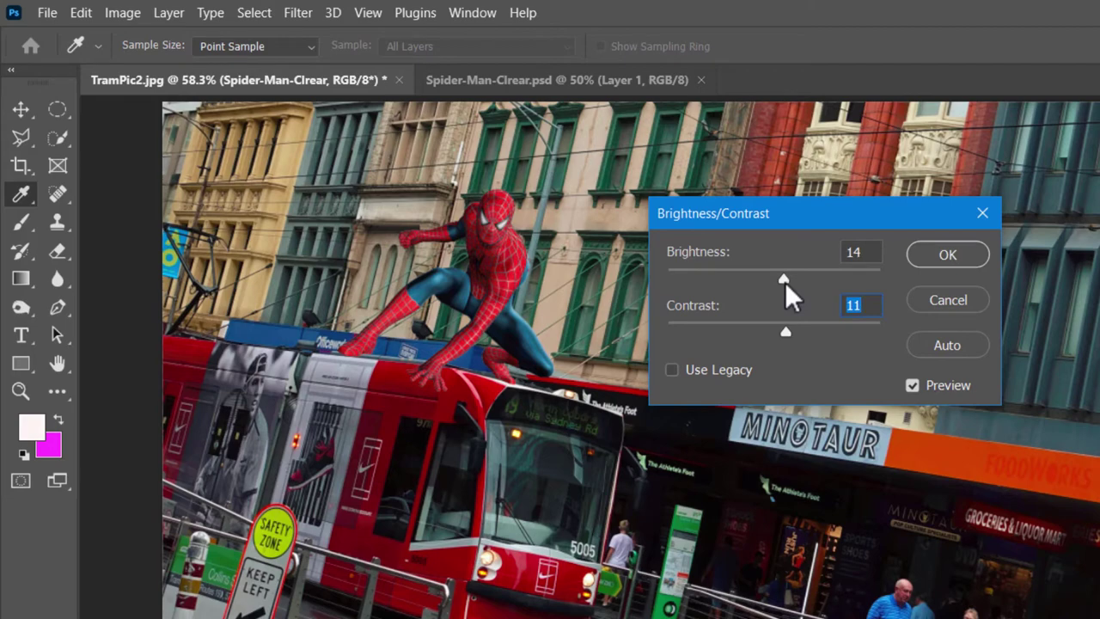
{"action": "left_click", "coordinate": [972, 257]}
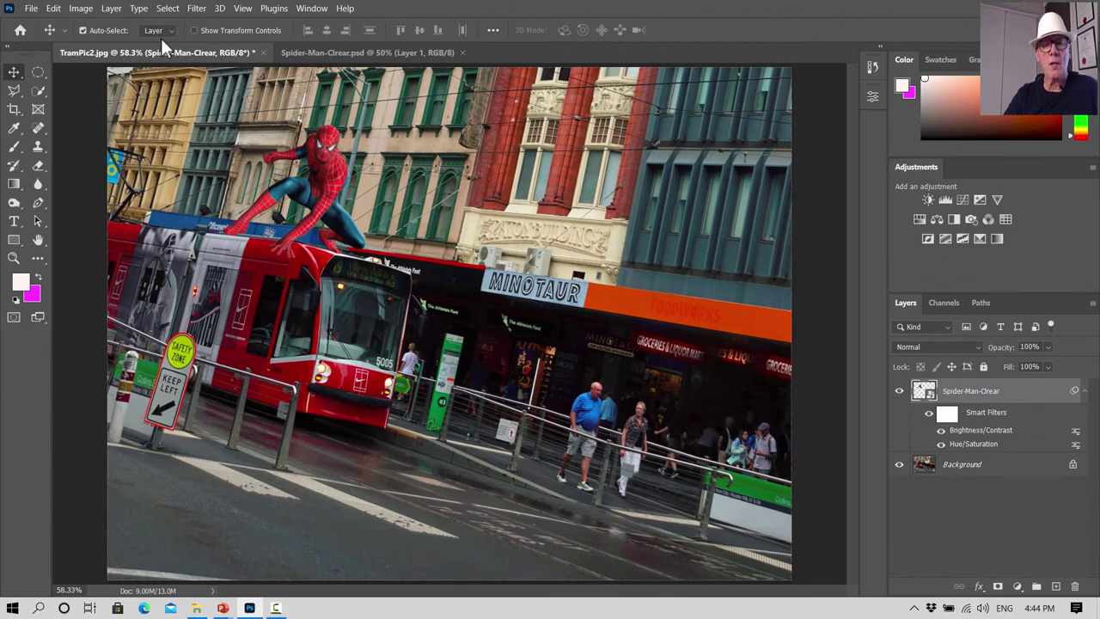
Step: Check the document's Image Size, then return to the Photoshop Home screen
{"action": "left_click", "coordinate": [30, 9]}
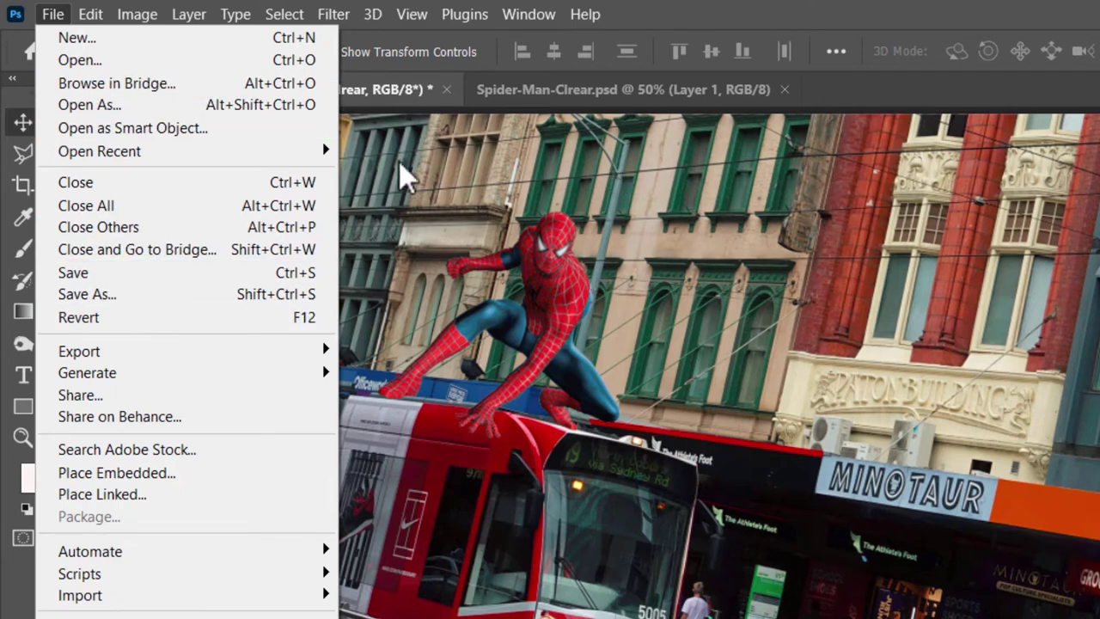
{"action": "left_click", "coordinate": [645, 12]}
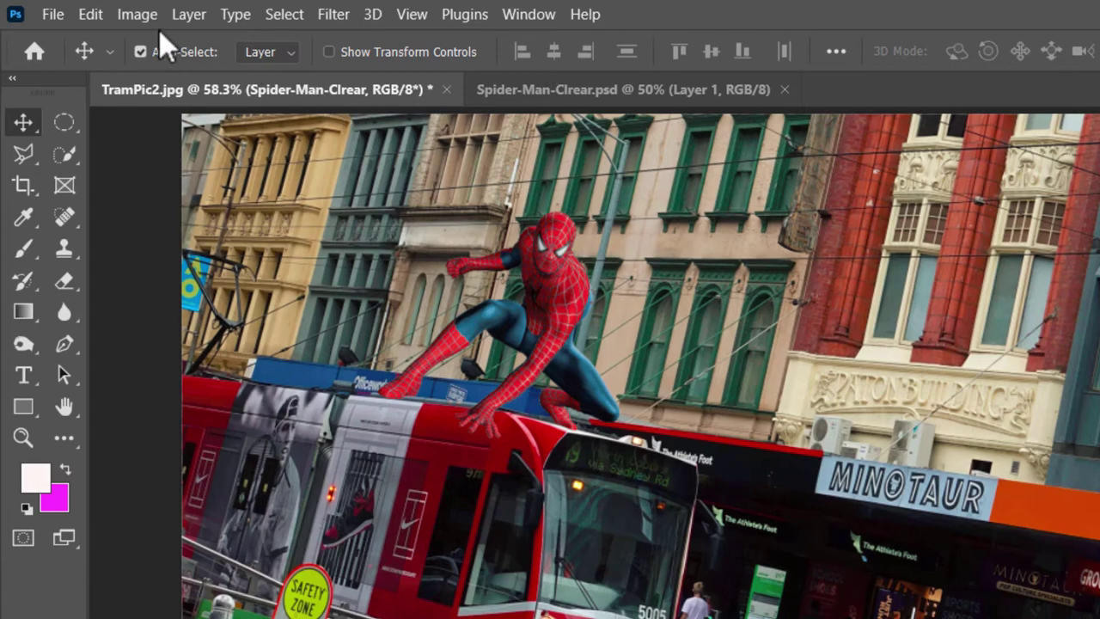
{"action": "left_click", "coordinate": [136, 16]}
{"action": "left_click", "coordinate": [182, 179]}
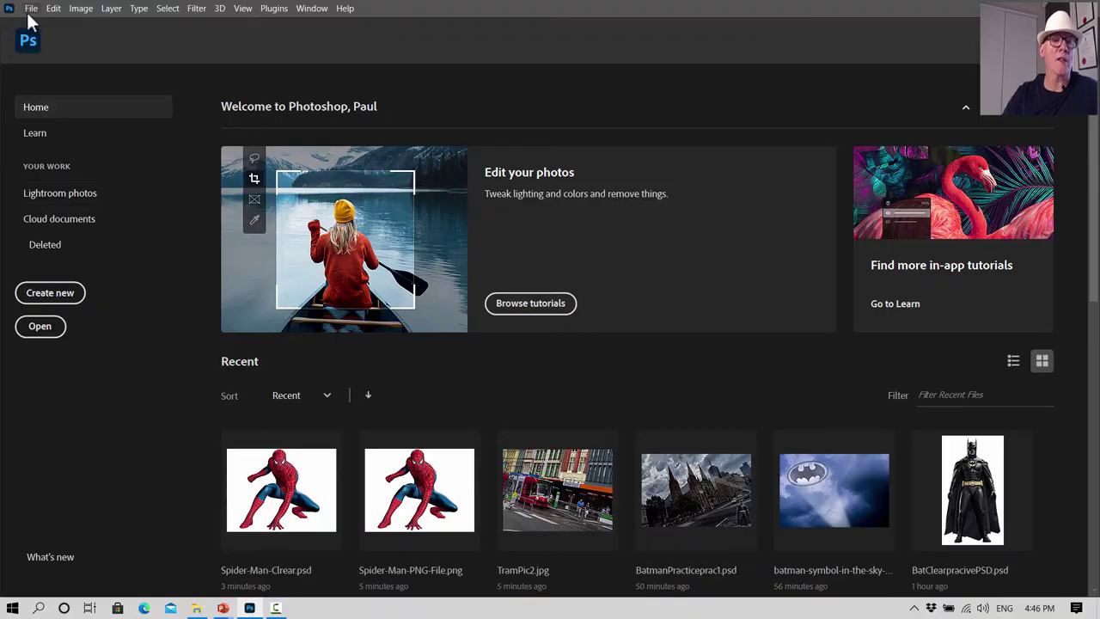
{"action": "left_click", "coordinate": [31, 8]}
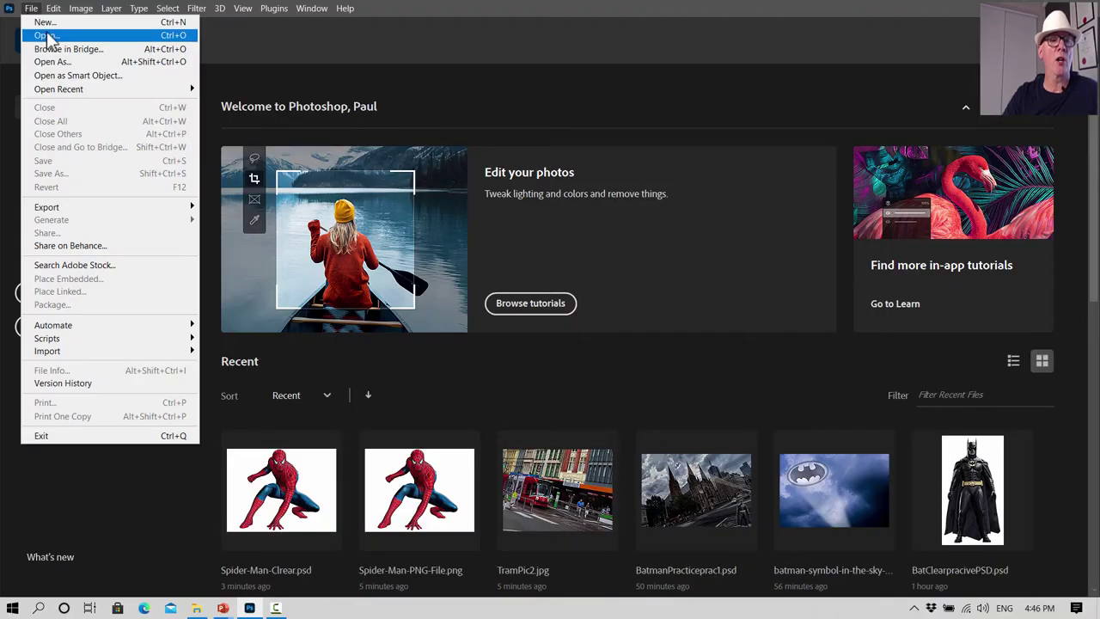
Step: Open DSC00719.JPG and fit the whole photo on screen
{"action": "left_click", "coordinate": [47, 34]}
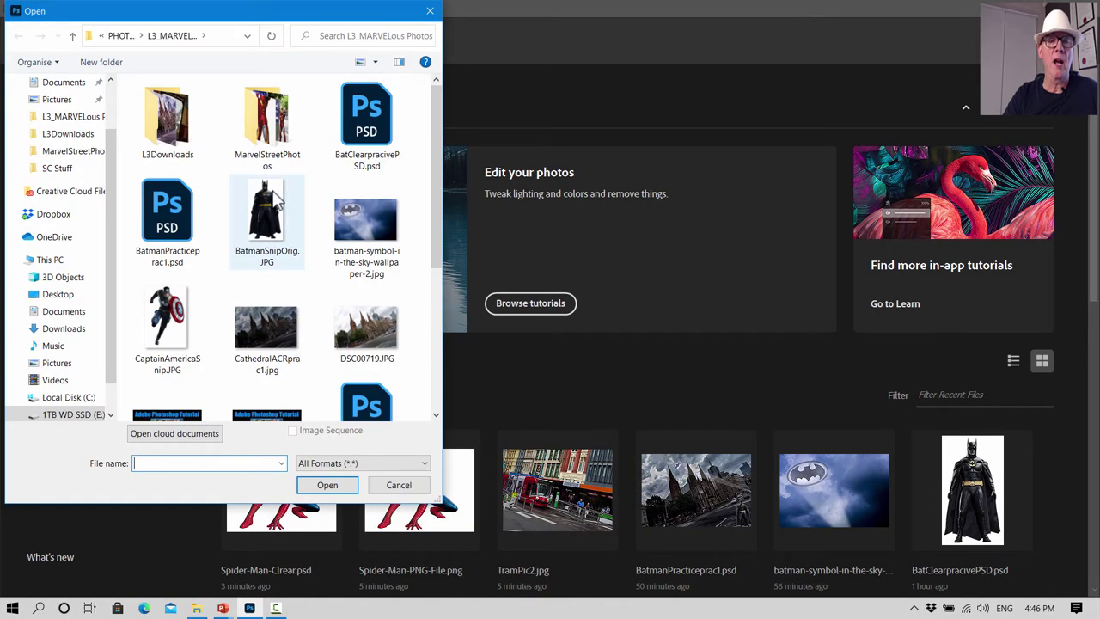
{"action": "scroll", "coordinate": [245, 184], "scroll_direction": "down", "scroll_amount": 2}
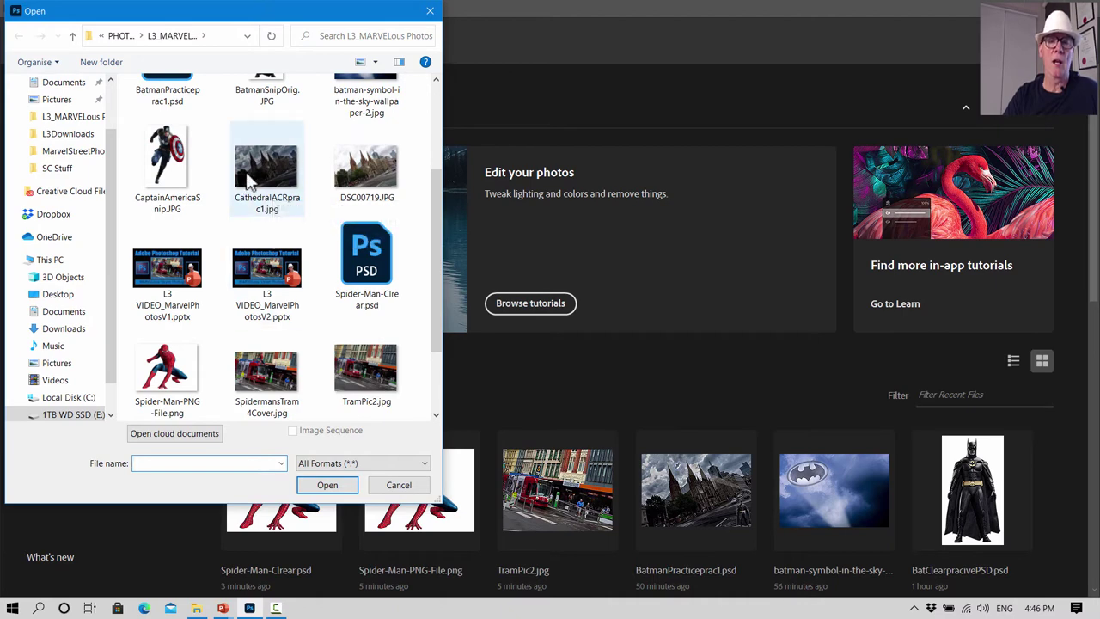
{"action": "left_click", "coordinate": [361, 174]}
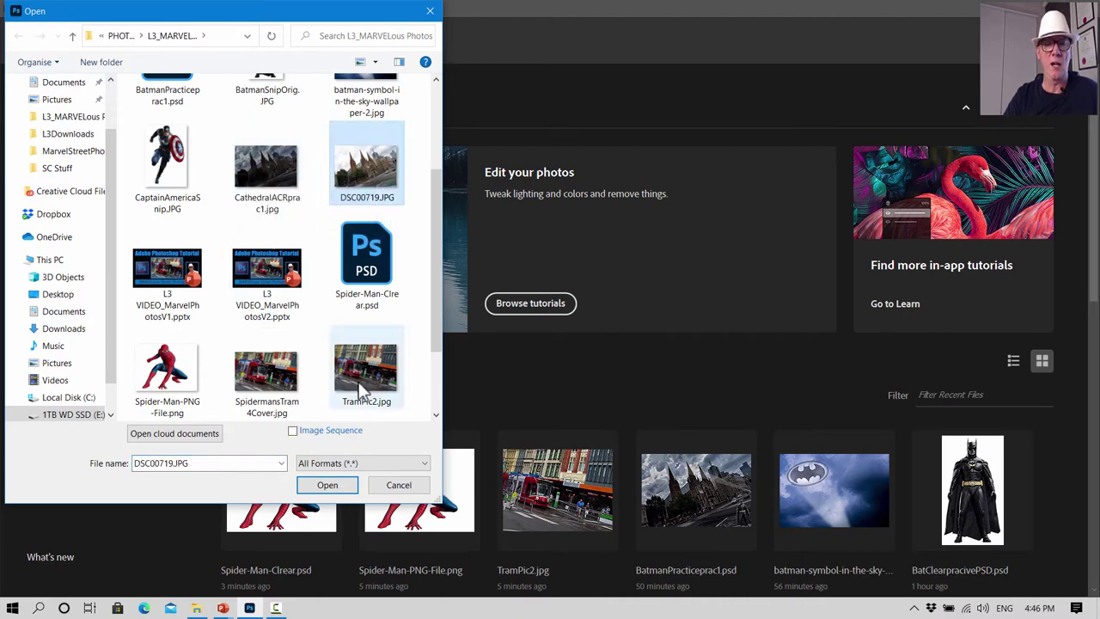
{"action": "left_click", "coordinate": [325, 485]}
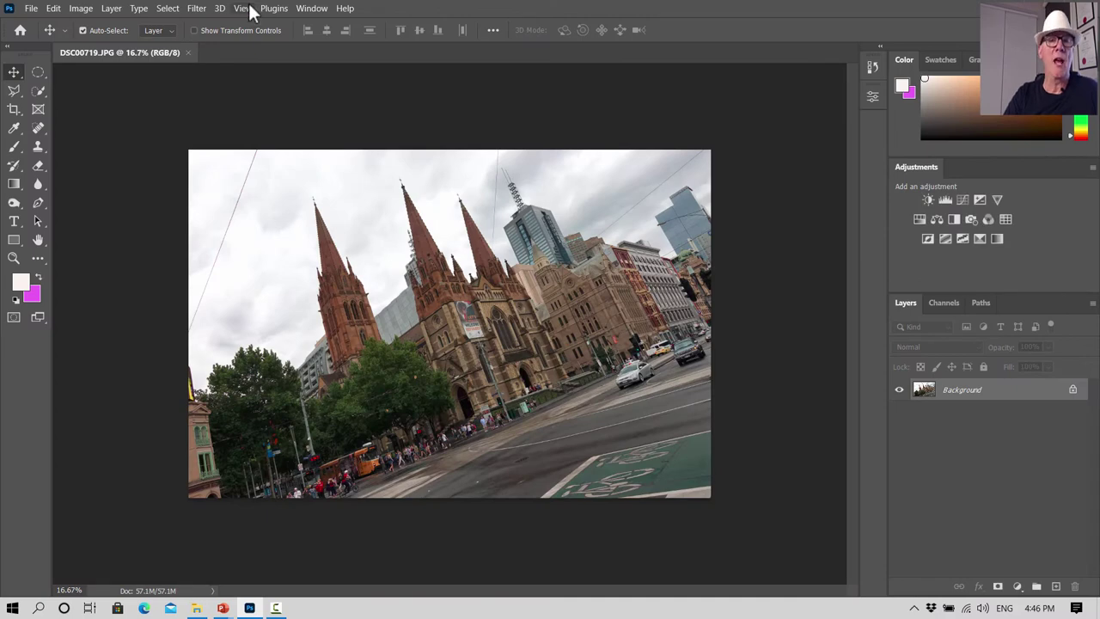
{"action": "left_click", "coordinate": [243, 8]}
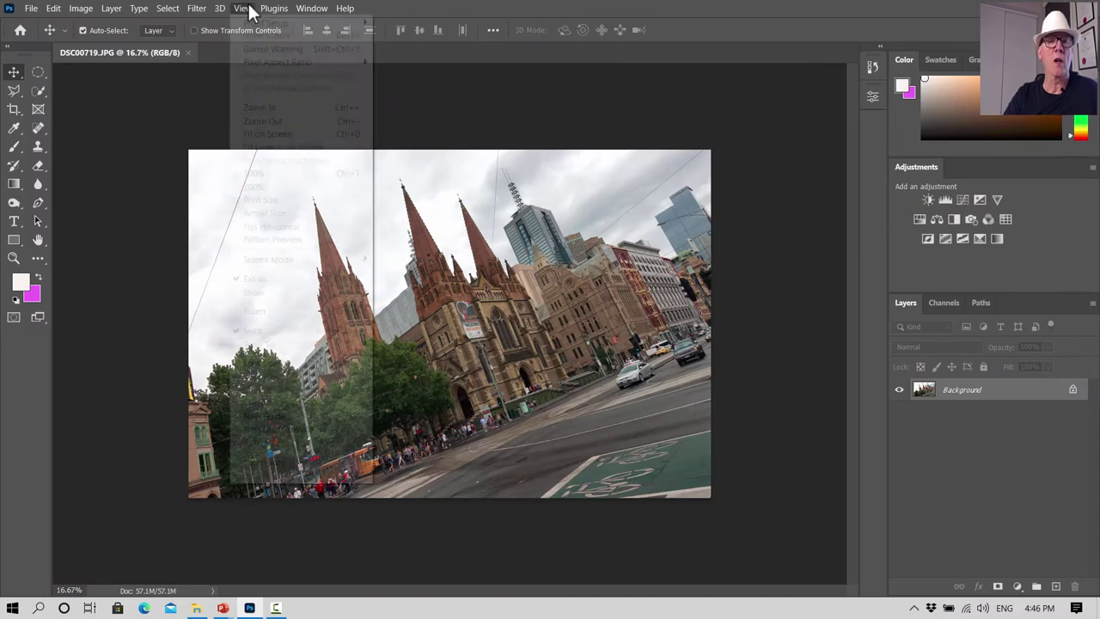
{"action": "left_click", "coordinate": [258, 139]}
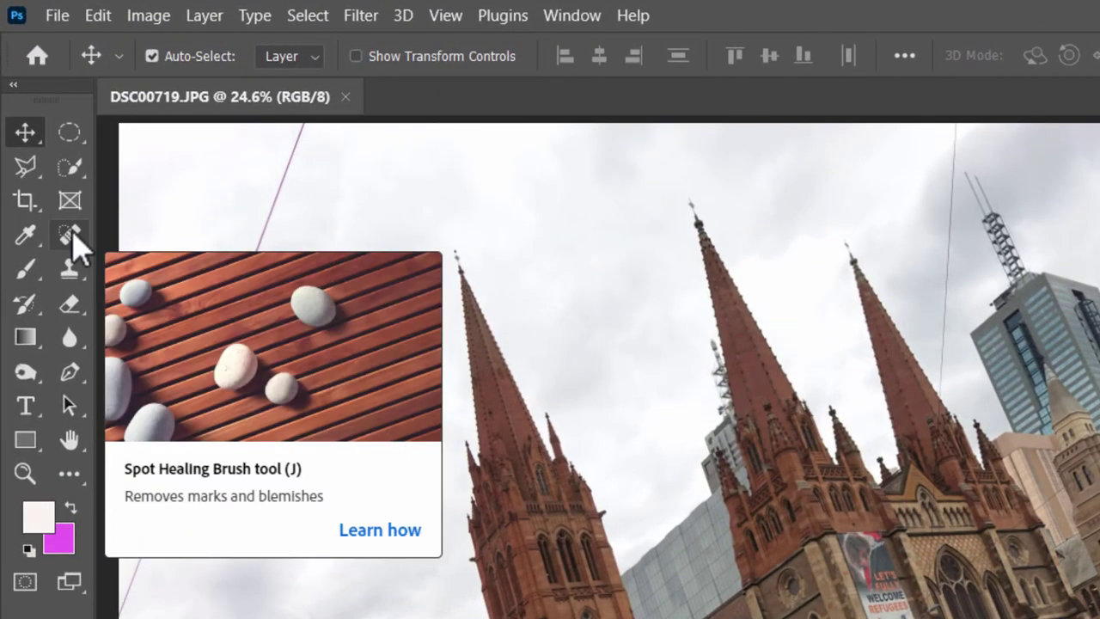
Step: Heal away the diagonal, spire-side and rising overhead wires with the Spot Healing Brush
{"action": "left_click", "coordinate": [71, 236]}
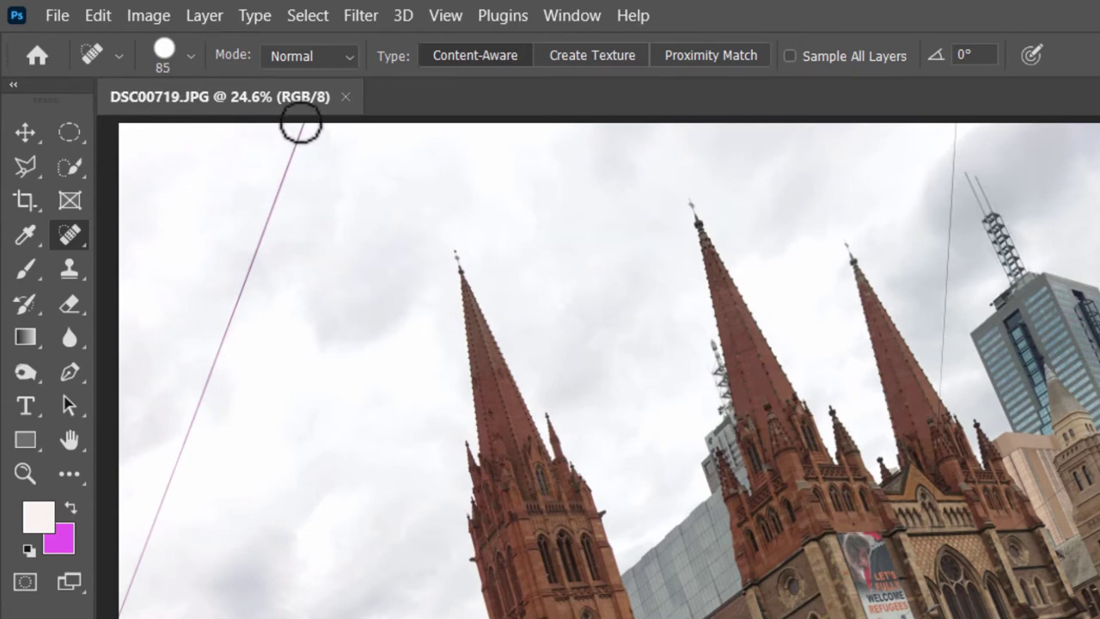
{"action": "left_click_drag", "start_coordinate": [301, 126], "coordinate": [201, 427]}
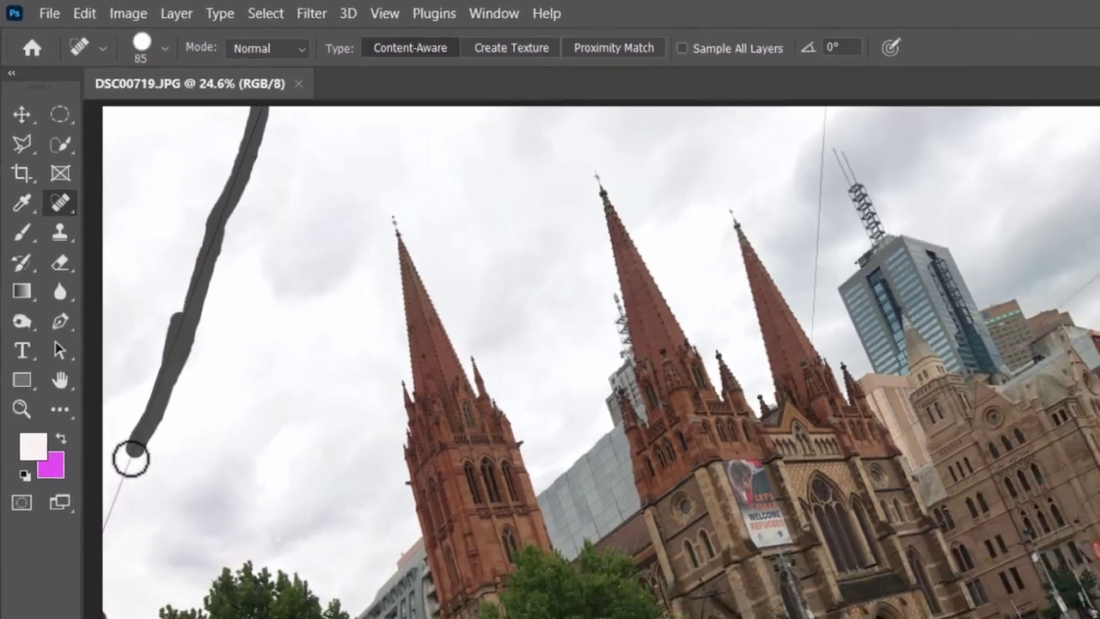
{"action": "left_click_drag", "start_coordinate": [200, 427], "coordinate": [83, 391]}
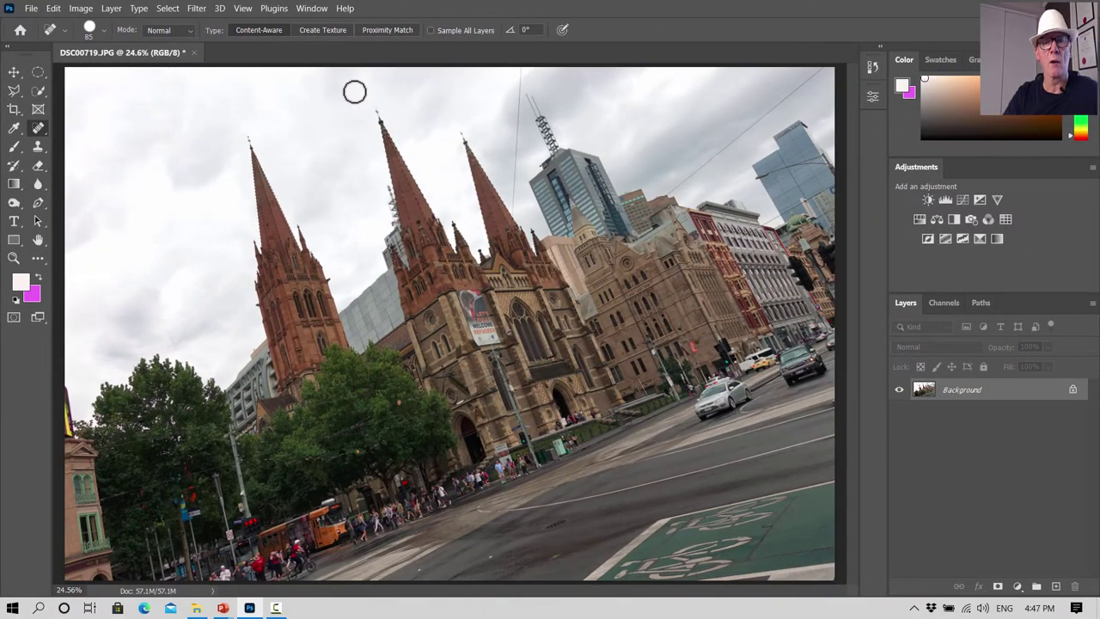
{"action": "left_click_drag", "start_coordinate": [517, 69], "coordinate": [513, 209]}
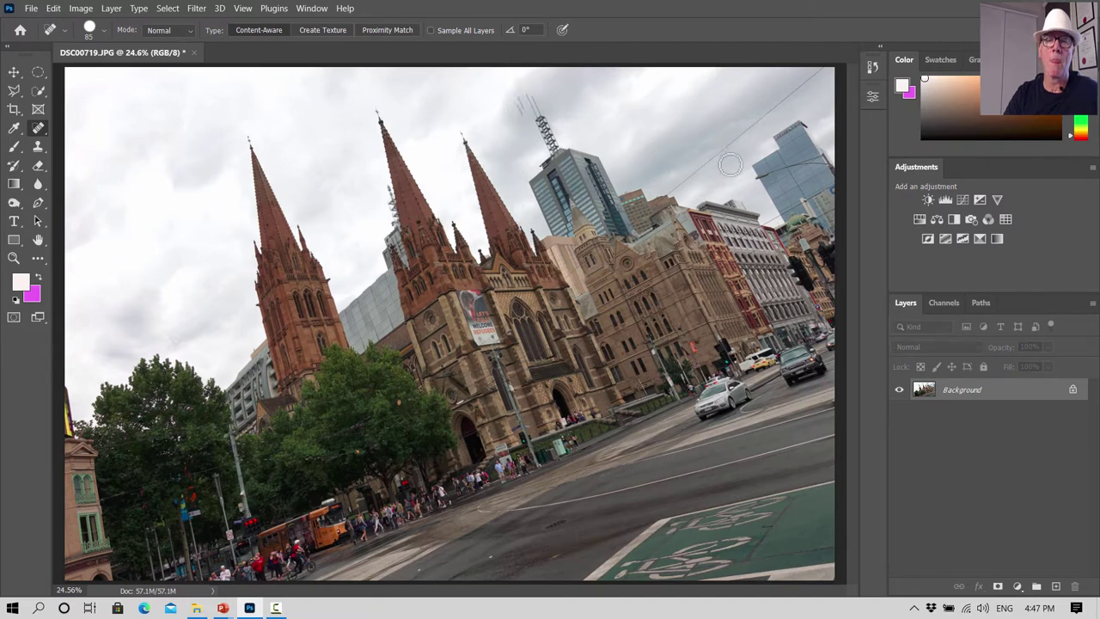
{"action": "mouse_move", "coordinate": [677, 192]}
{"action": "left_mouse_down"}
{"action": "mouse_move", "coordinate": [850, 56]}
{"action": "mouse_move", "coordinate": [813, 80]}
{"action": "left_mouse_up"}
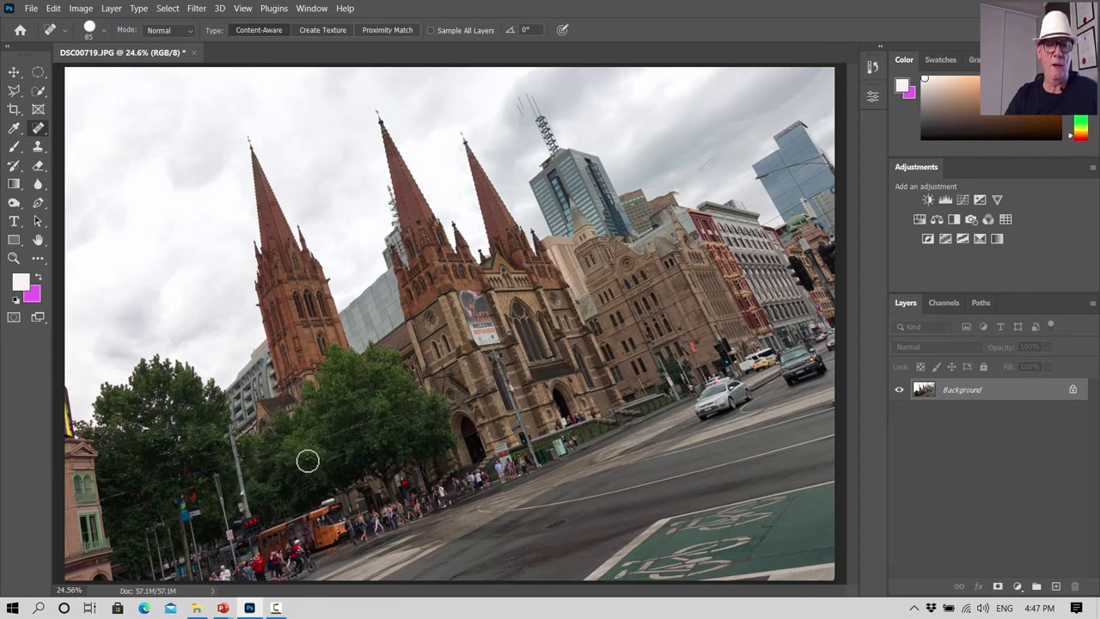
Step: Open the Camera Raw Filter and set Exposure -0.80 and Whites -99
{"action": "left_click", "coordinate": [14, 72]}
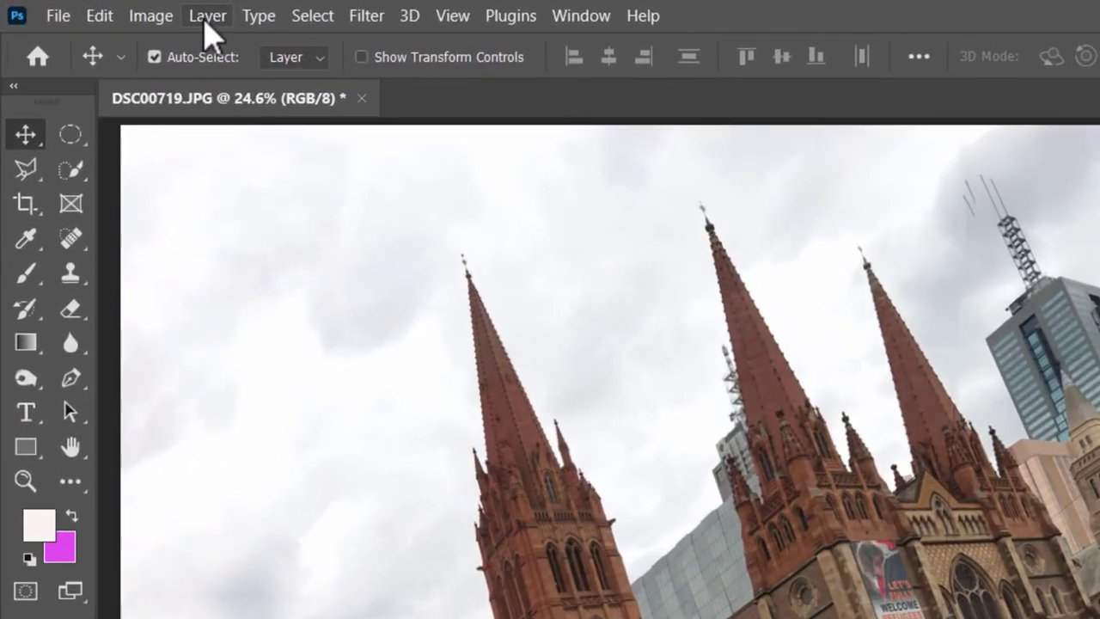
{"action": "left_click", "coordinate": [368, 24]}
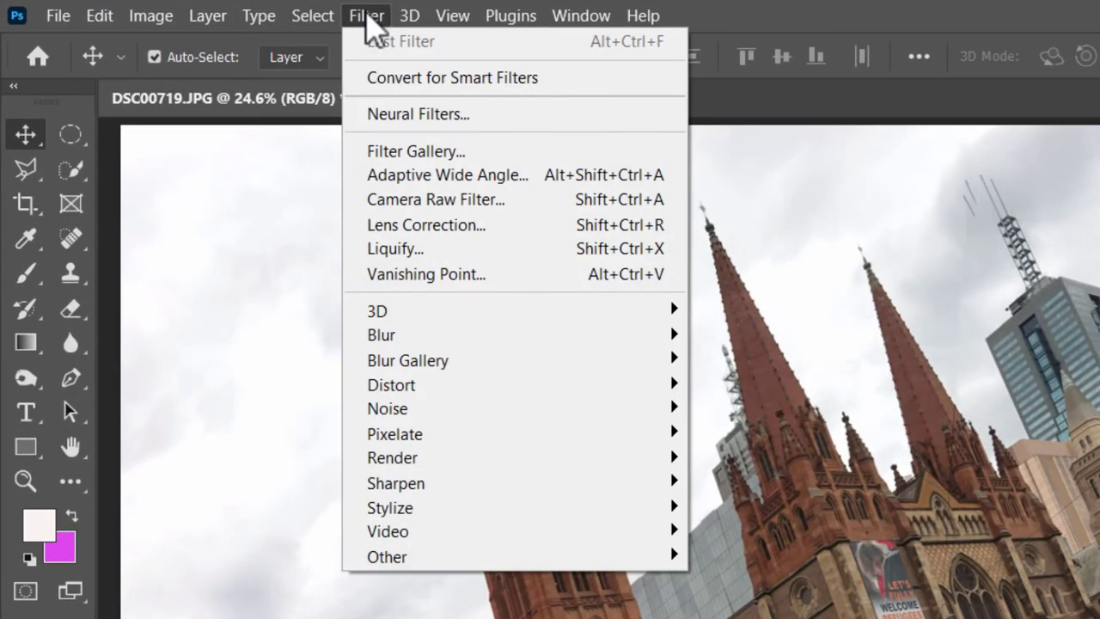
{"action": "left_click", "coordinate": [433, 204]}
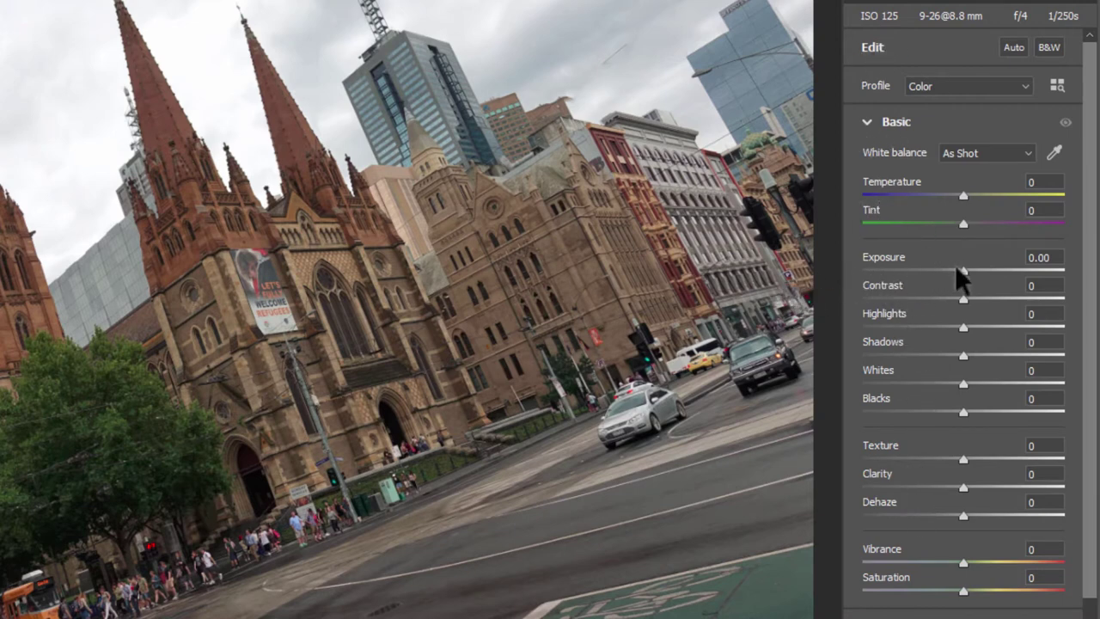
{"action": "left_click_drag", "start_coordinate": [960, 266], "coordinate": [944, 264]}
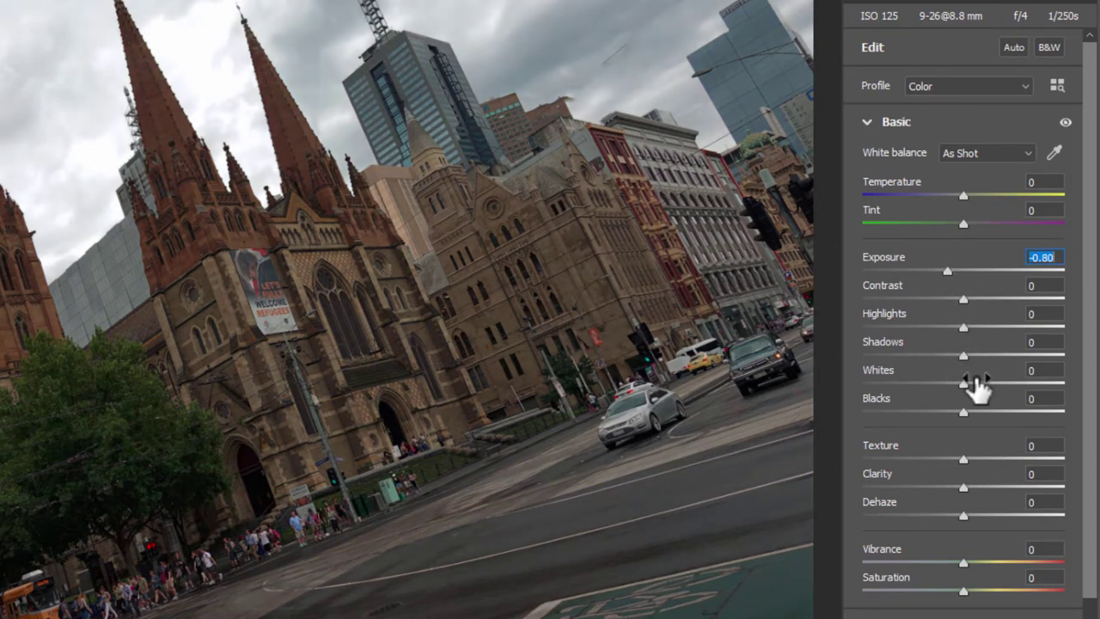
{"action": "left_click_drag", "start_coordinate": [962, 381], "coordinate": [841, 377]}
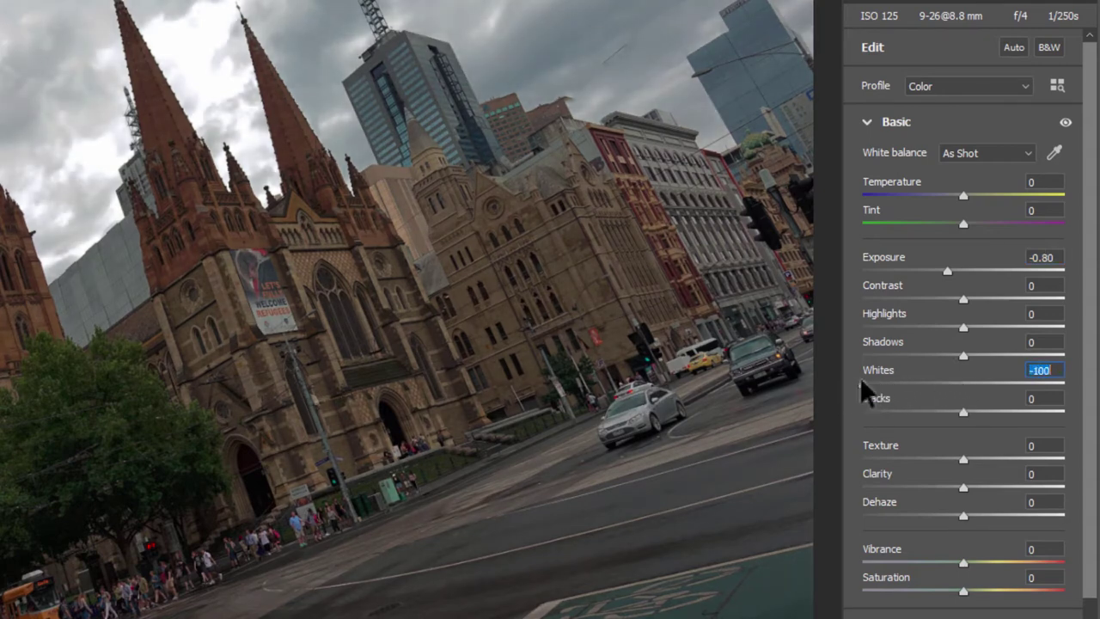
{"action": "key", "text": "Up"}
{"action": "key", "text": "Tab"}
Step: Set Blacks -22, Clarity +49, Dehaze +37 and Vibrance -39
{"action": "mouse_move", "coordinate": [961, 422]}
{"action": "left_mouse_down"}
{"action": "mouse_move", "coordinate": [894, 434]}
{"action": "mouse_move", "coordinate": [943, 441]}
{"action": "left_mouse_up"}
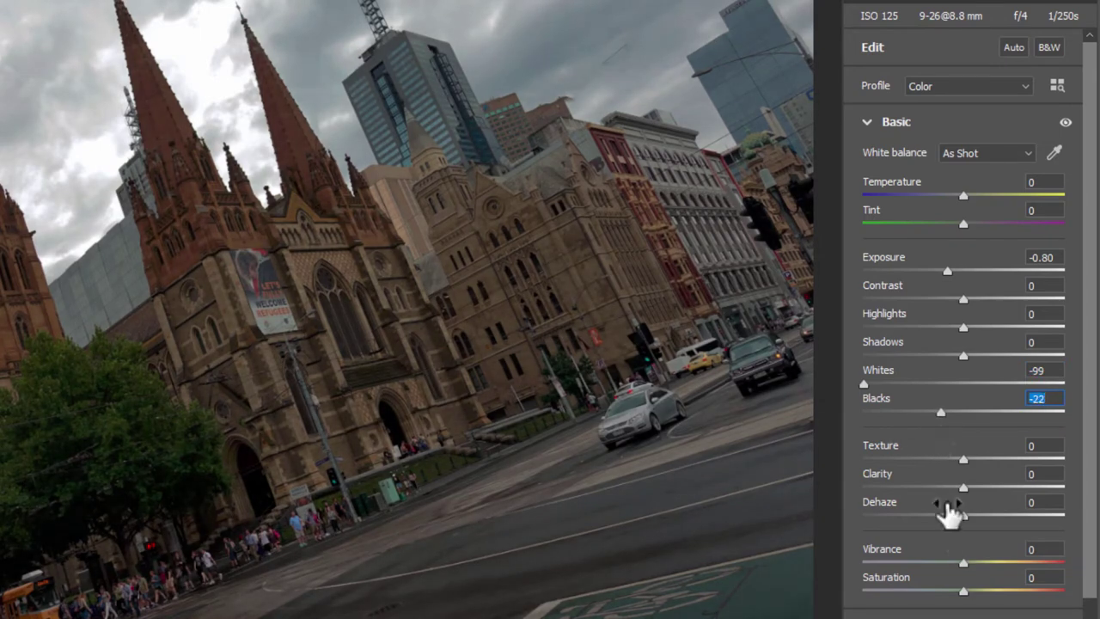
{"action": "left_click_drag", "start_coordinate": [963, 489], "coordinate": [1016, 485]}
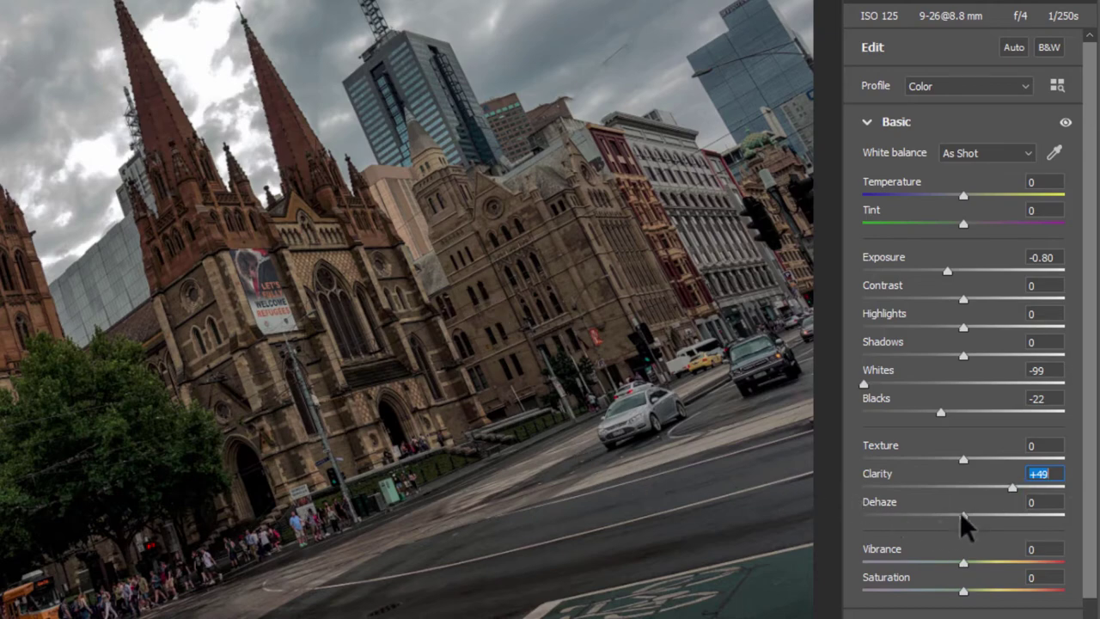
{"action": "mouse_move", "coordinate": [964, 515]}
{"action": "left_mouse_down"}
{"action": "mouse_move", "coordinate": [1038, 515]}
{"action": "mouse_move", "coordinate": [983, 515]}
{"action": "mouse_move", "coordinate": [1020, 515]}
{"action": "mouse_move", "coordinate": [1002, 514]}
{"action": "left_mouse_up"}
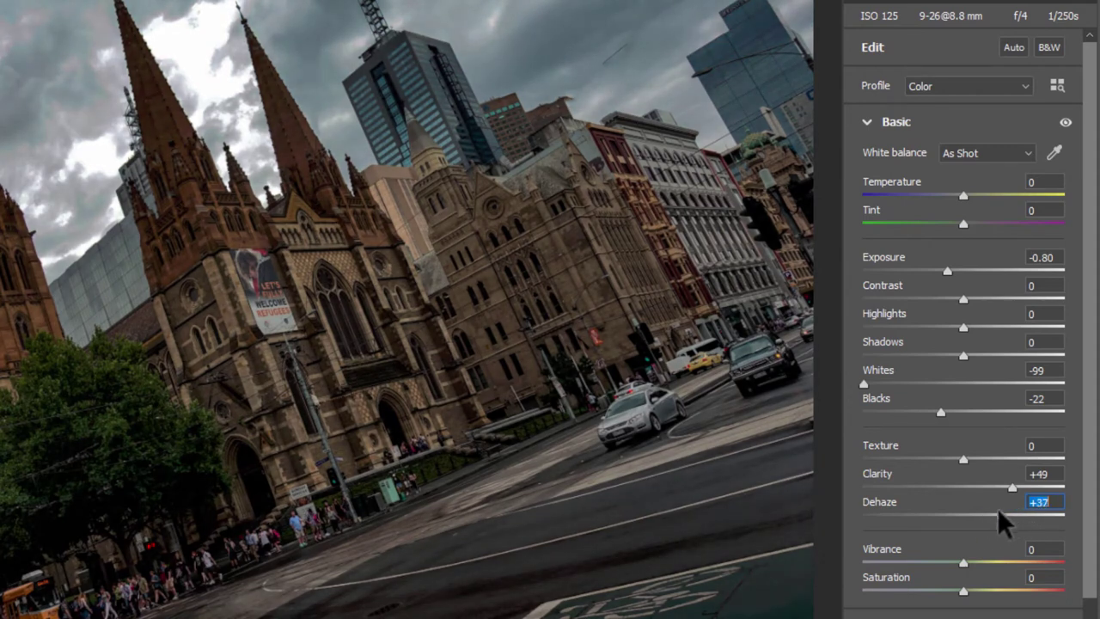
{"action": "mouse_move", "coordinate": [963, 563]}
{"action": "left_mouse_down"}
{"action": "mouse_move", "coordinate": [905, 562]}
{"action": "mouse_move", "coordinate": [928, 560]}
{"action": "left_mouse_up"}
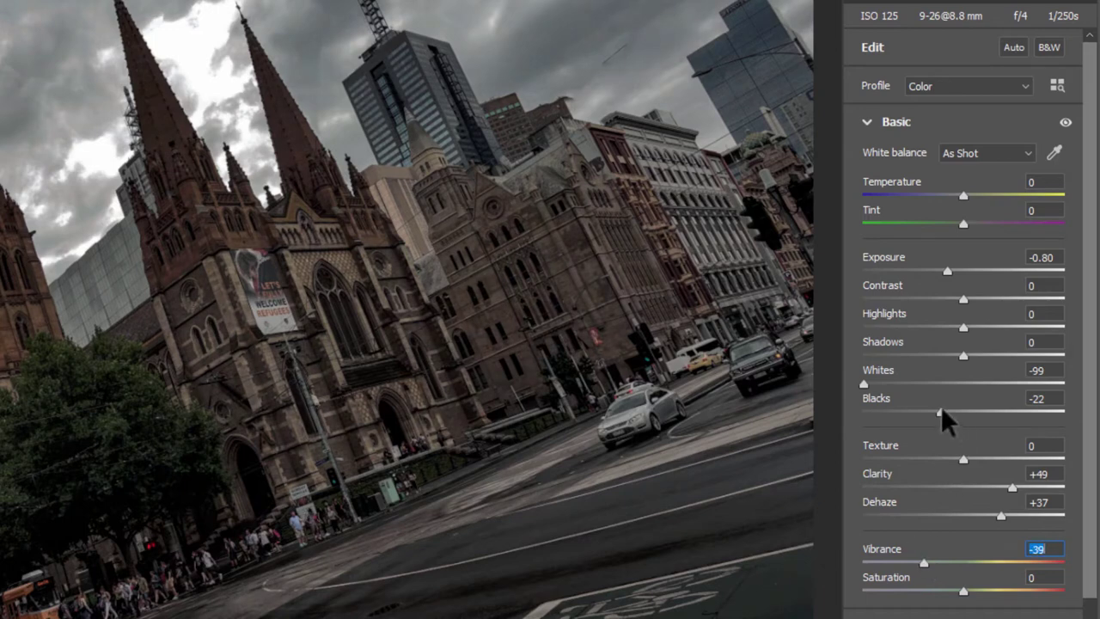
Step: Set Highlights -100, Blacks -23, Exposure -0.75, cooler Temperature, and apply Camera Raw
{"action": "left_click", "coordinate": [963, 327]}
{"action": "mouse_move", "coordinate": [963, 326]}
{"action": "left_mouse_down"}
{"action": "mouse_move", "coordinate": [859, 350]}
{"action": "mouse_move", "coordinate": [828, 340]}
{"action": "mouse_move", "coordinate": [914, 344]}
{"action": "mouse_move", "coordinate": [827, 351]}
{"action": "left_mouse_up"}
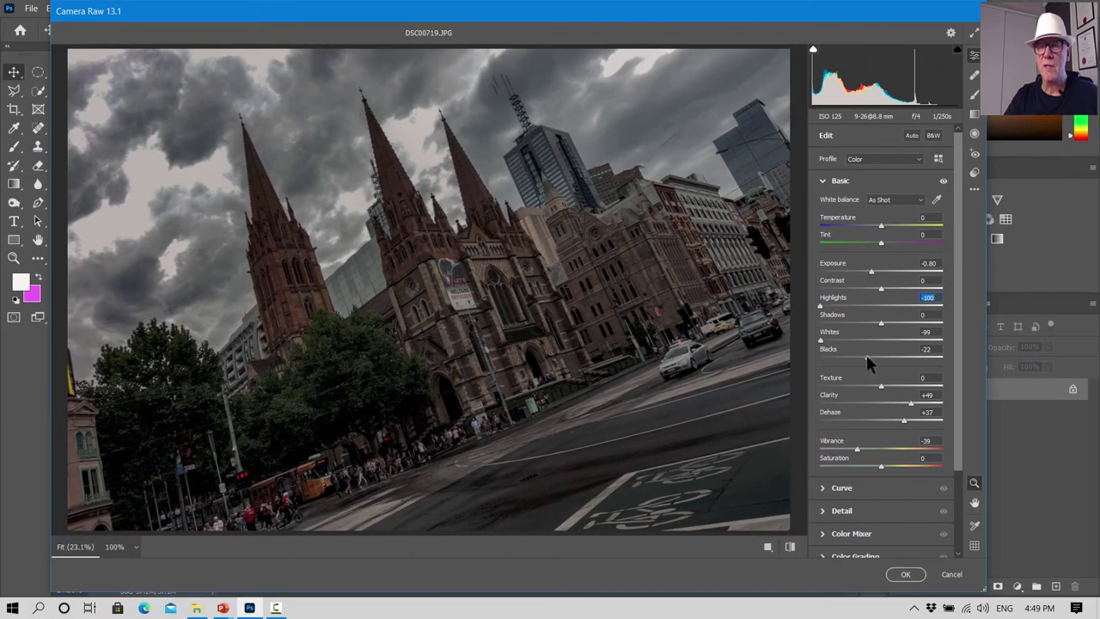
{"action": "left_click_drag", "start_coordinate": [866, 355], "coordinate": [867, 364]}
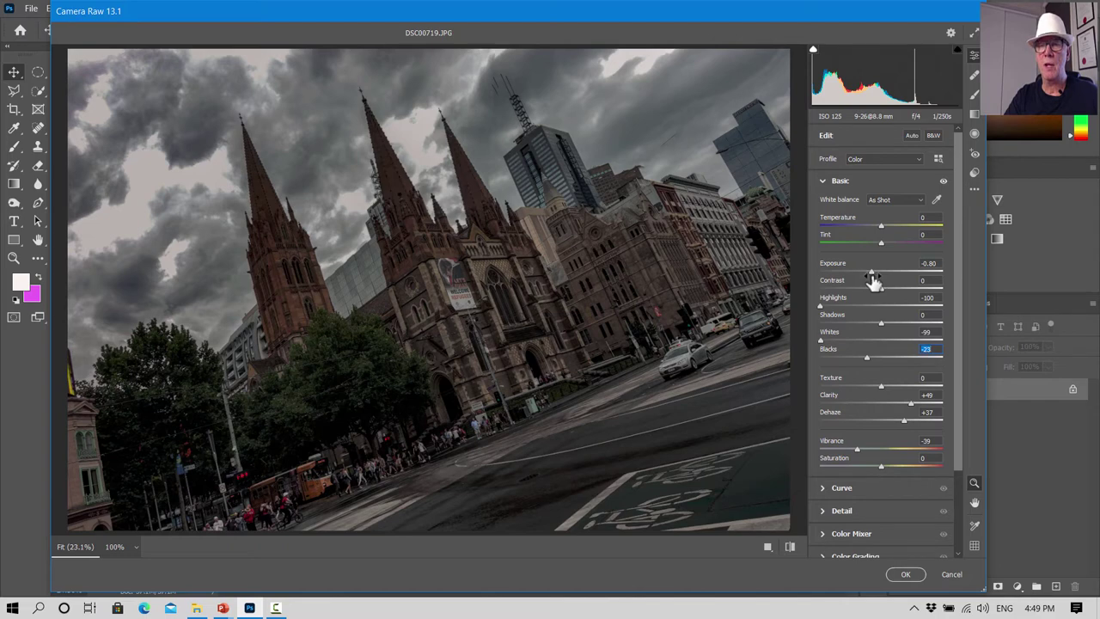
{"action": "left_click_drag", "start_coordinate": [873, 276], "coordinate": [873, 277]}
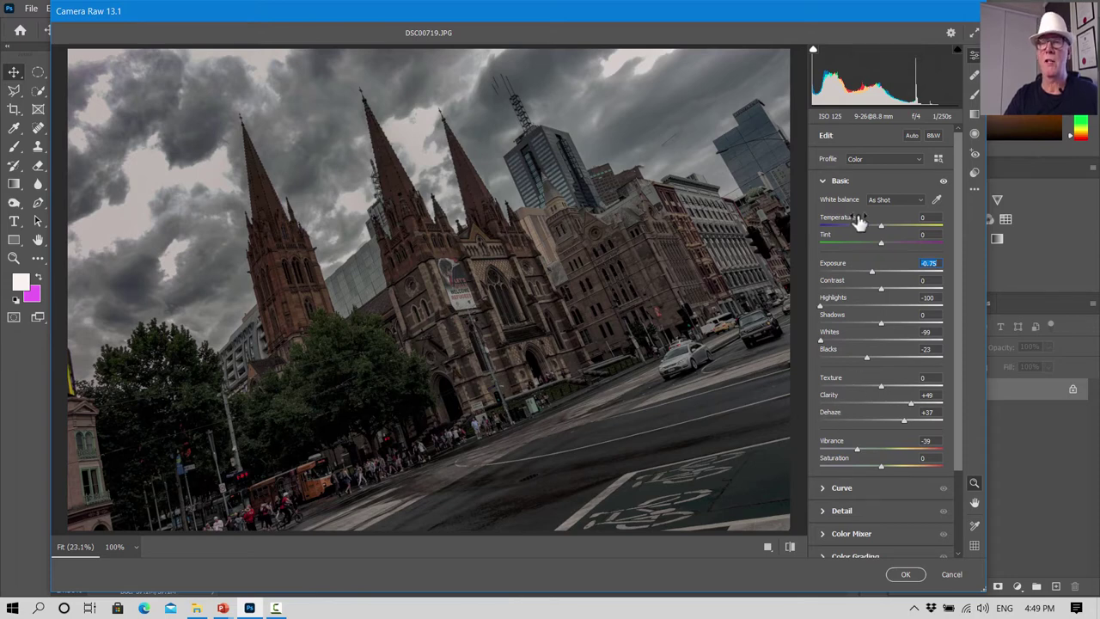
{"action": "left_click_drag", "start_coordinate": [883, 230], "coordinate": [878, 231]}
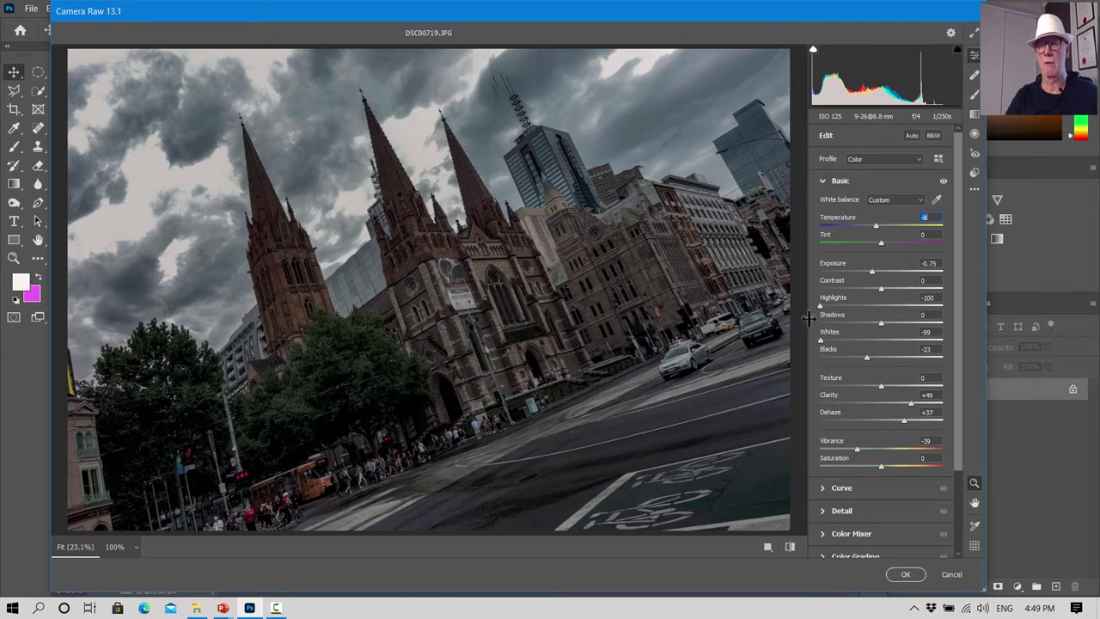
{"action": "left_click", "coordinate": [905, 575]}
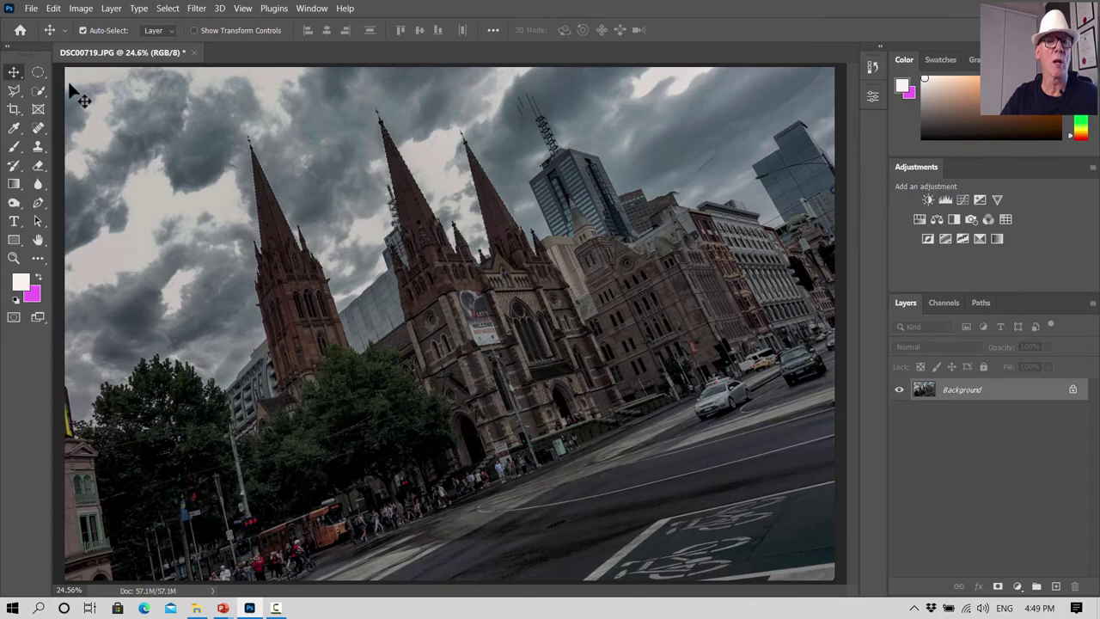
Step: Save the photo to this computer as the JPEG Bat1inprog.jpg
{"action": "left_click", "coordinate": [31, 9]}
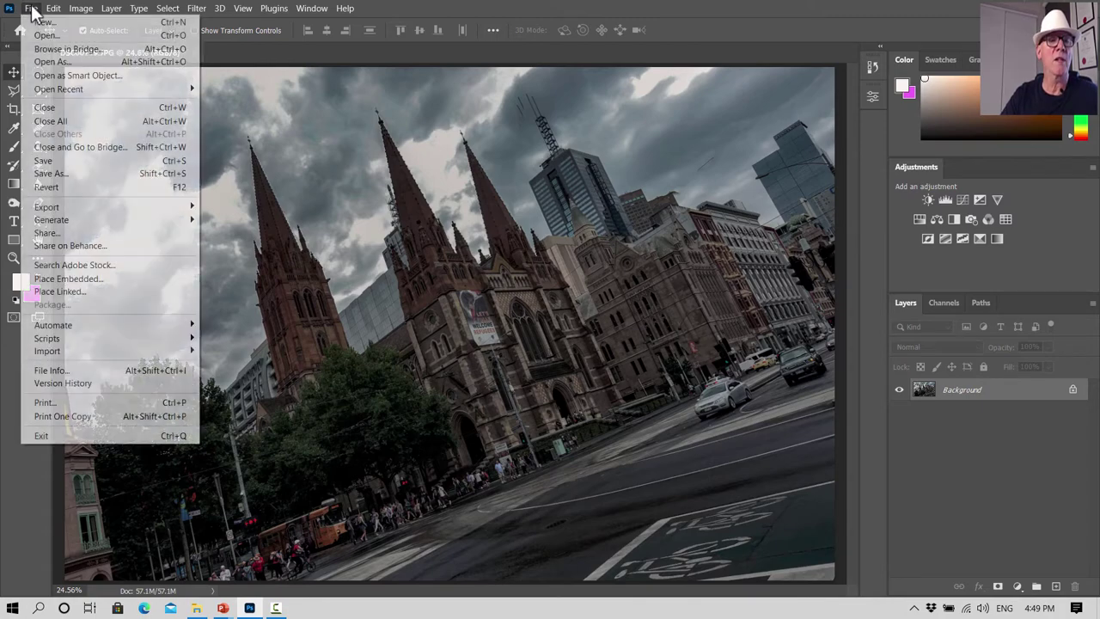
{"action": "left_click", "coordinate": [129, 177]}
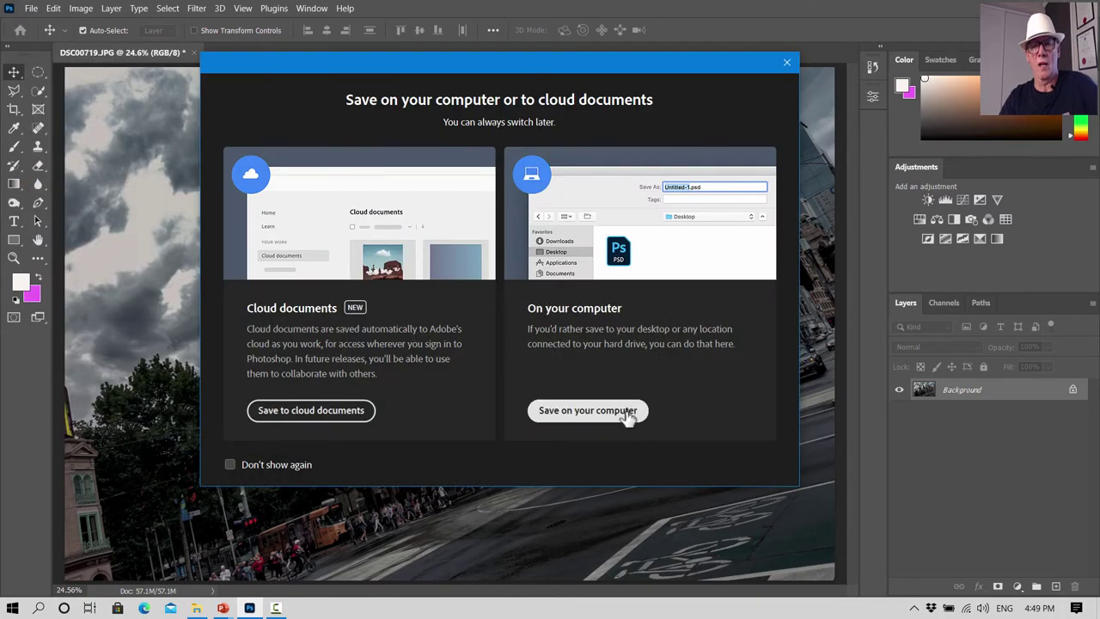
{"action": "left_click", "coordinate": [627, 411]}
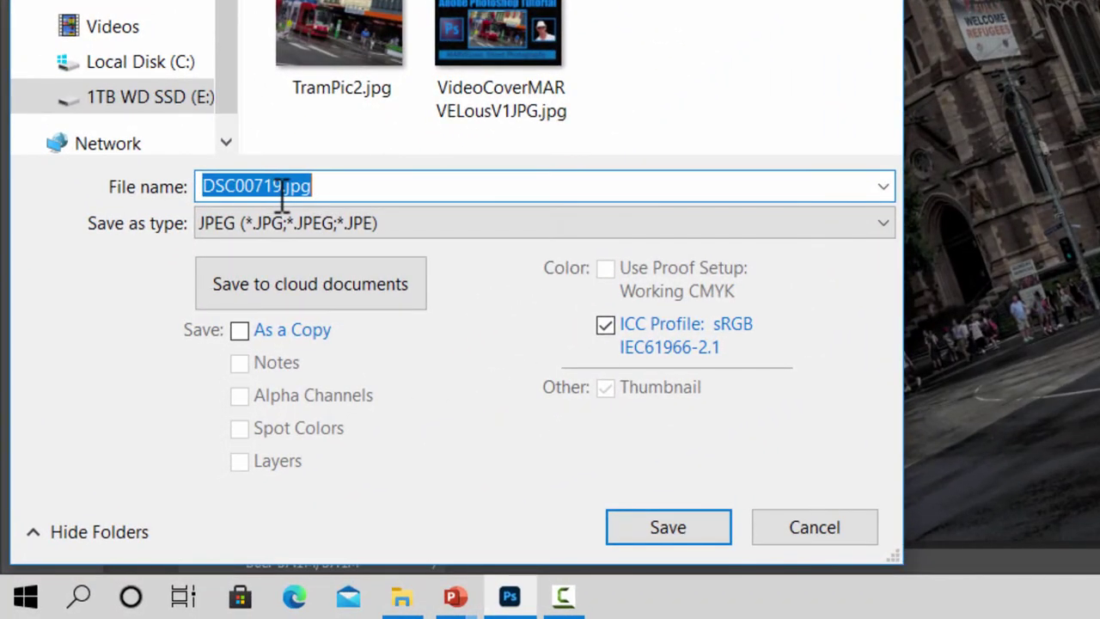
{"action": "left_click", "coordinate": [282, 187]}
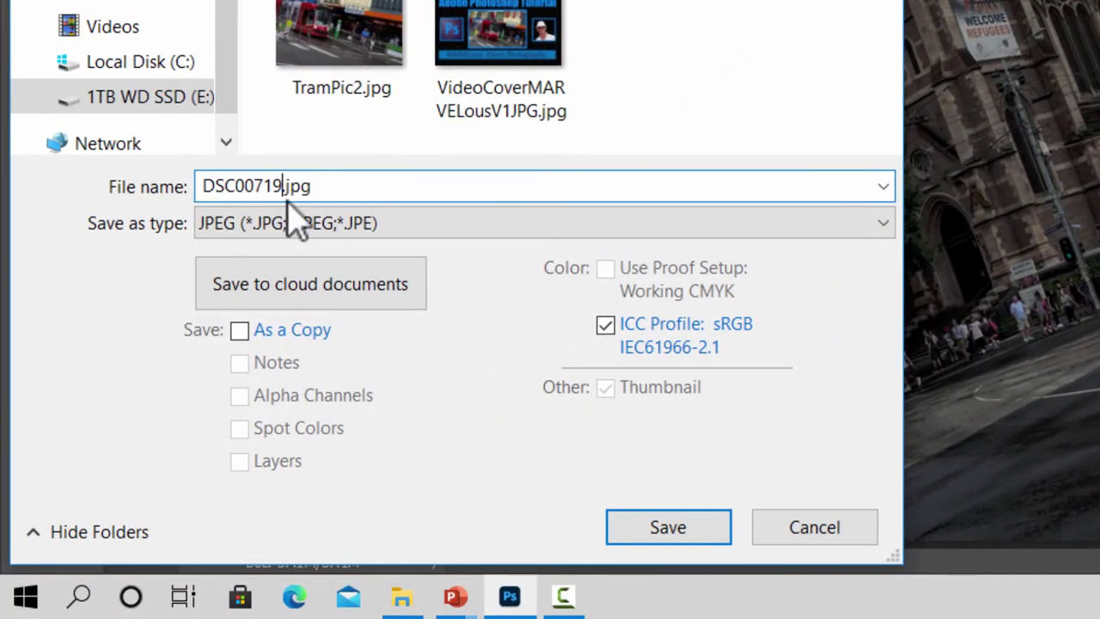
{"action": "key", "text": "BackSpace"}
{"action": "key", "text": "BackSpace"}
{"action": "key", "text": "BackSpace"}
{"action": "key", "text": "BackSpace"}
{"action": "key", "text": "BackSpace"}
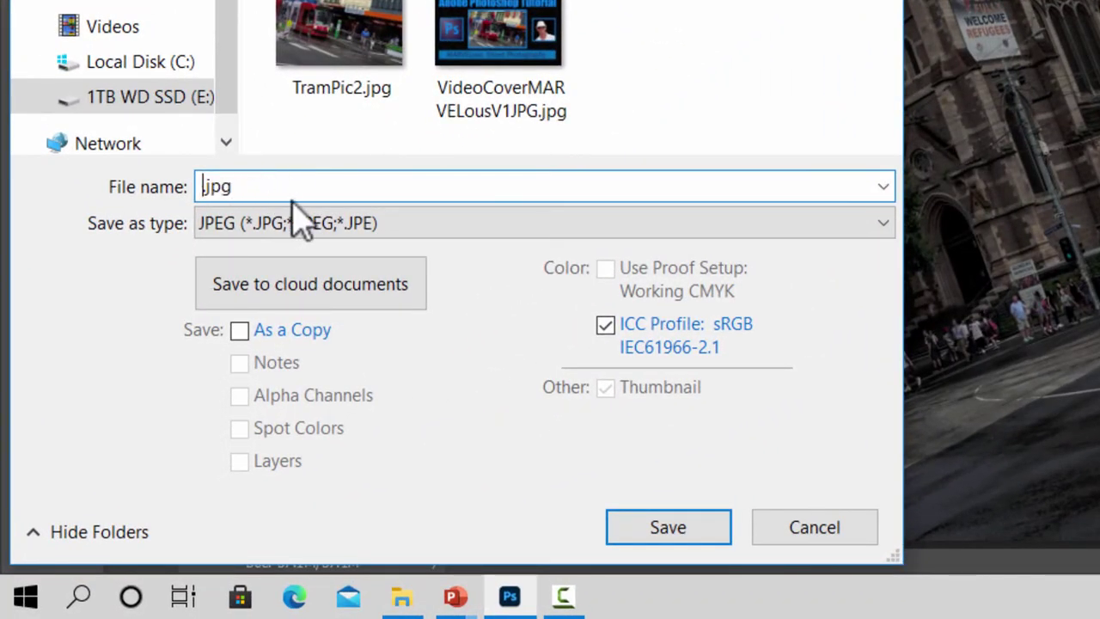
{"action": "type", "text": "Bat"}
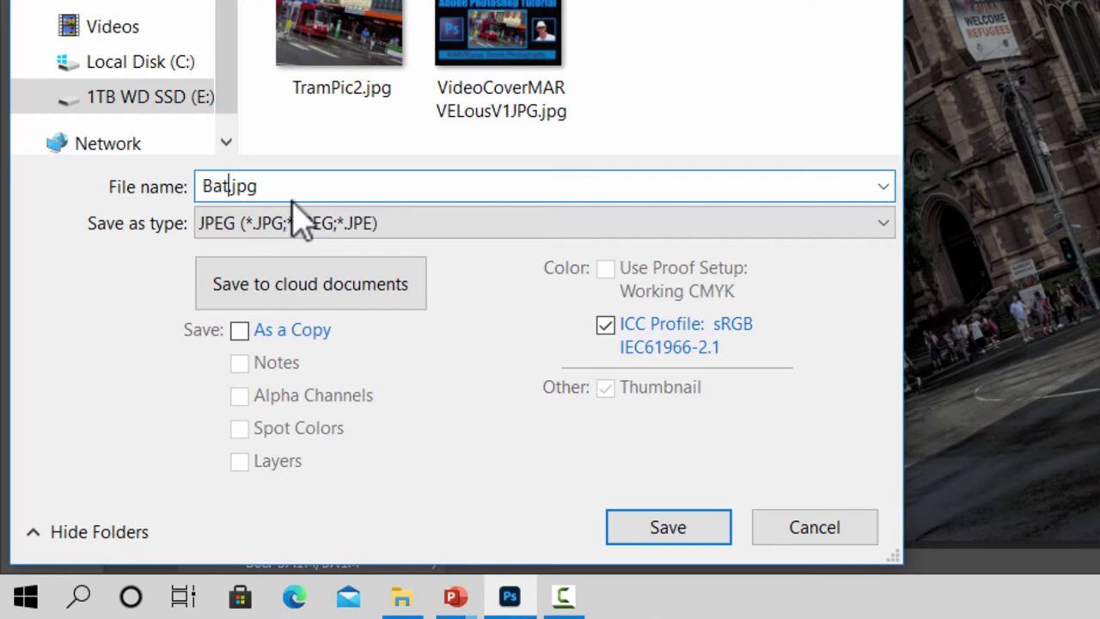
{"action": "type", "text": "1i"}
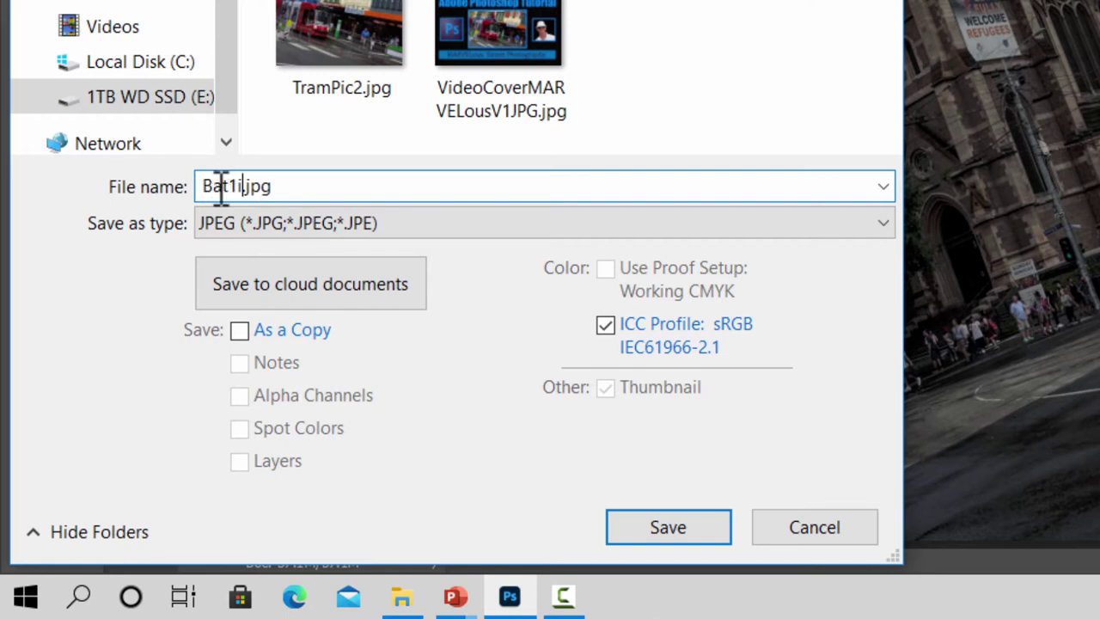
{"action": "type", "text": "nprog"}
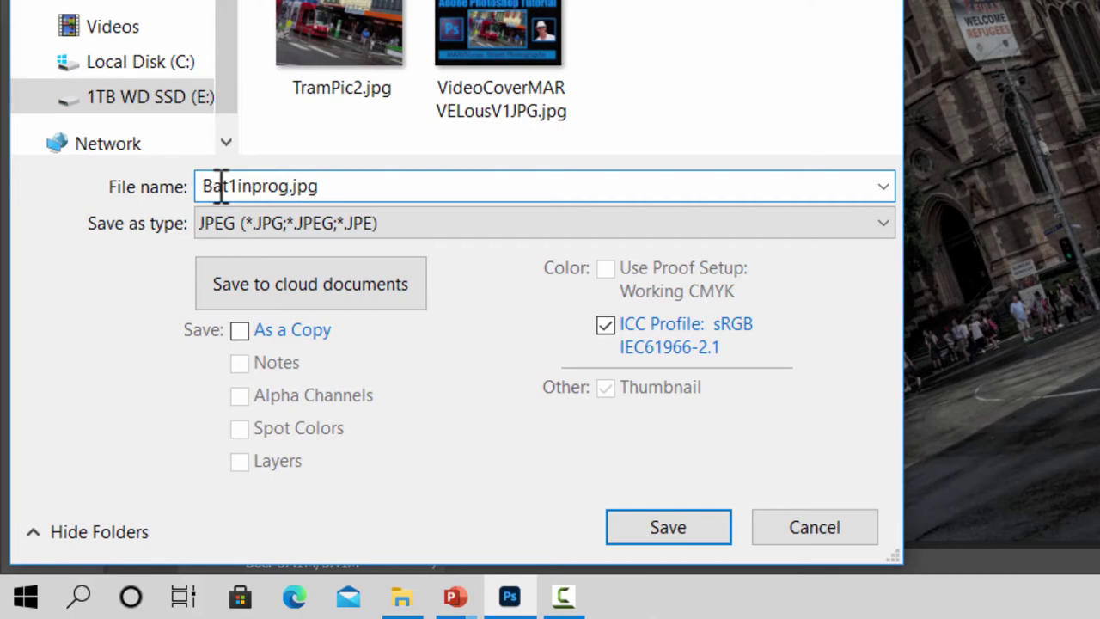
{"action": "left_click", "coordinate": [679, 528]}
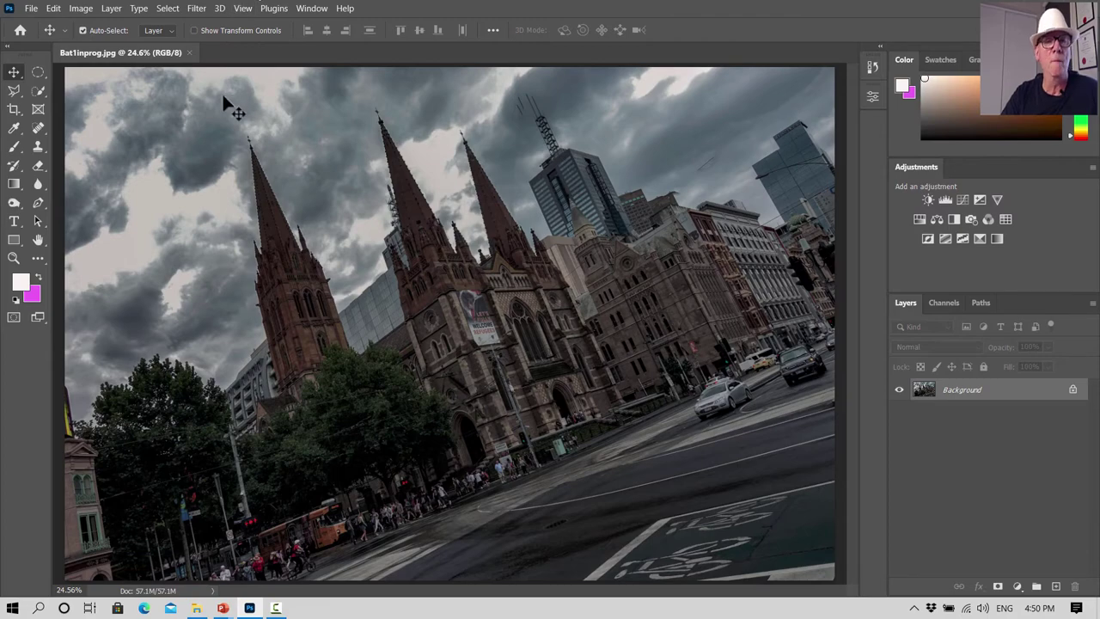
Step: Open BatmanSnipOrig.JPG and fit it to the window
{"action": "left_click", "coordinate": [31, 9]}
{"action": "left_click", "coordinate": [38, 31]}
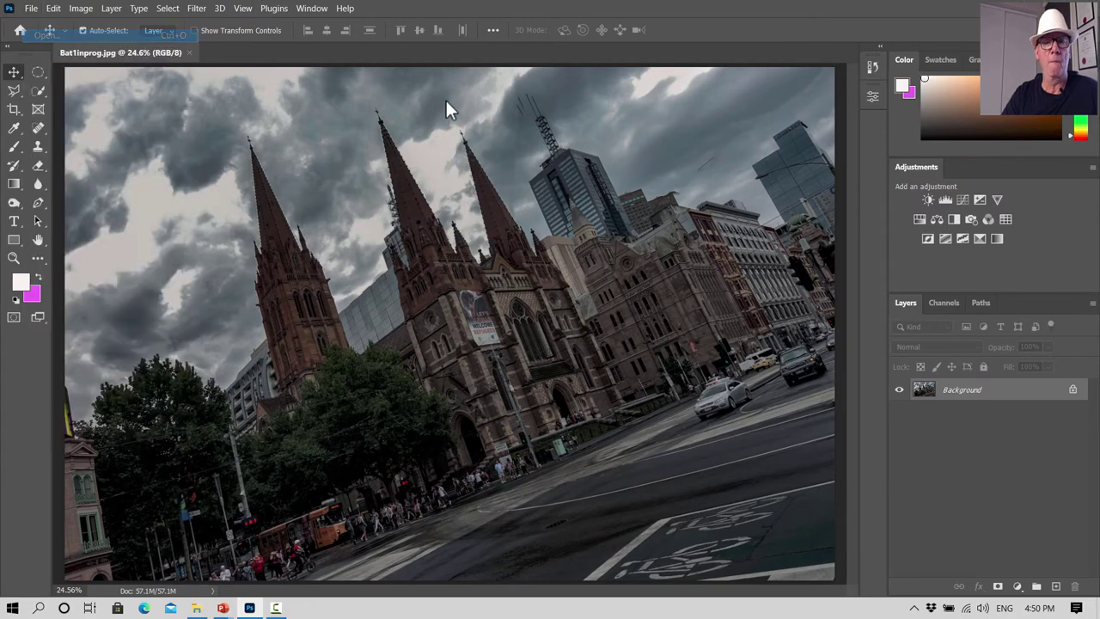
{"action": "left_click", "coordinate": [365, 215]}
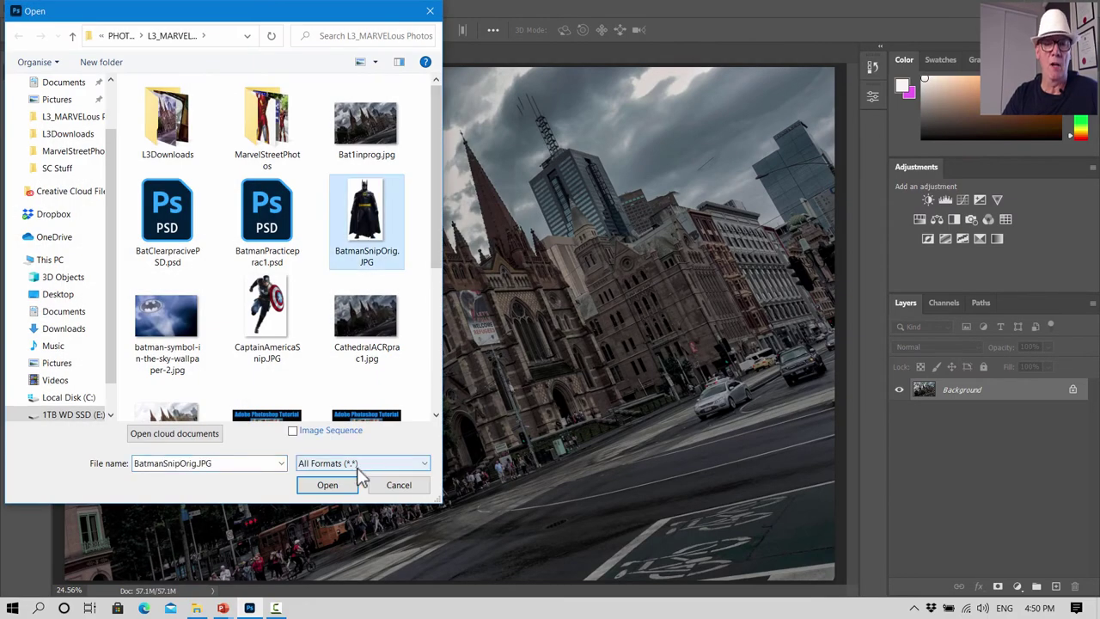
{"action": "left_click", "coordinate": [325, 484]}
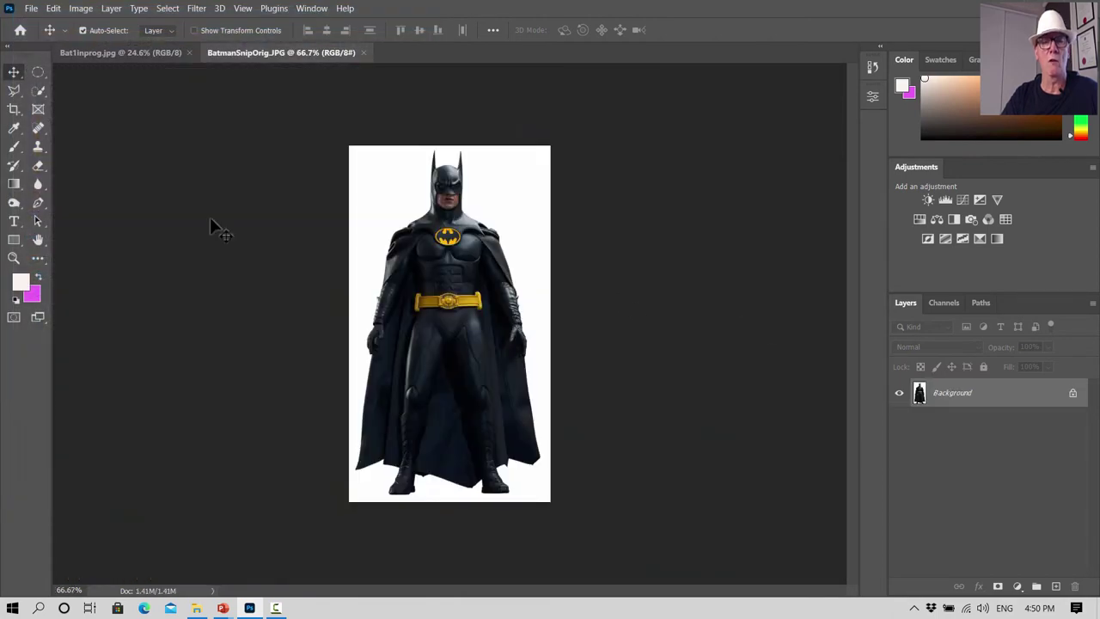
{"action": "left_click", "coordinate": [243, 9]}
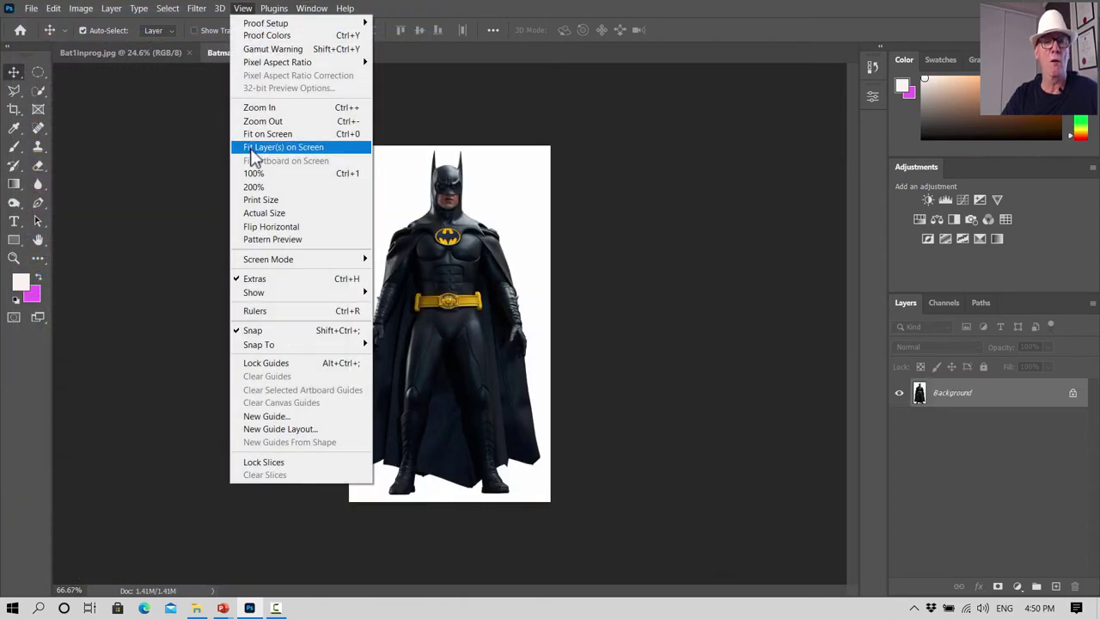
{"action": "left_click", "coordinate": [258, 134]}
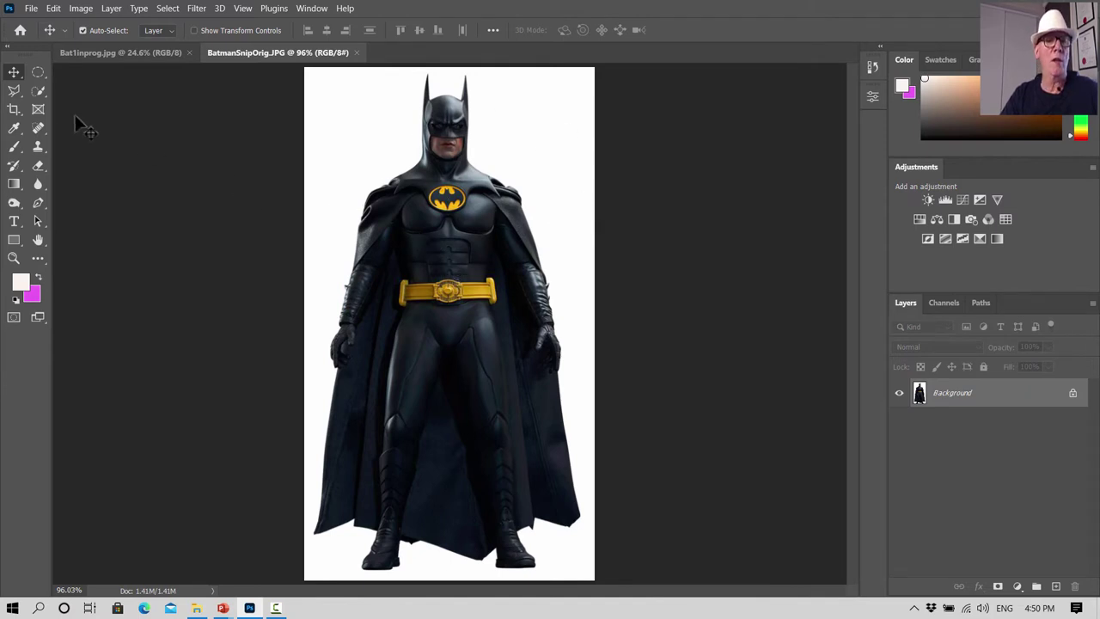
Step: Quick-select the white background on both sides of Batman
{"action": "left_click", "coordinate": [38, 93]}
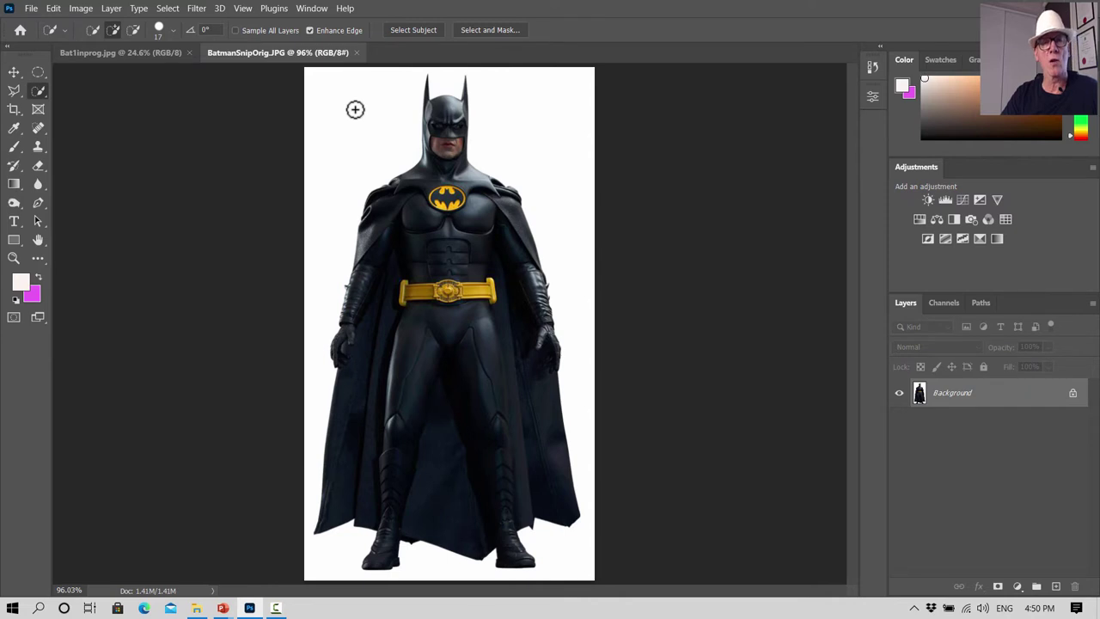
{"action": "left_click_drag", "start_coordinate": [355, 109], "coordinate": [339, 169]}
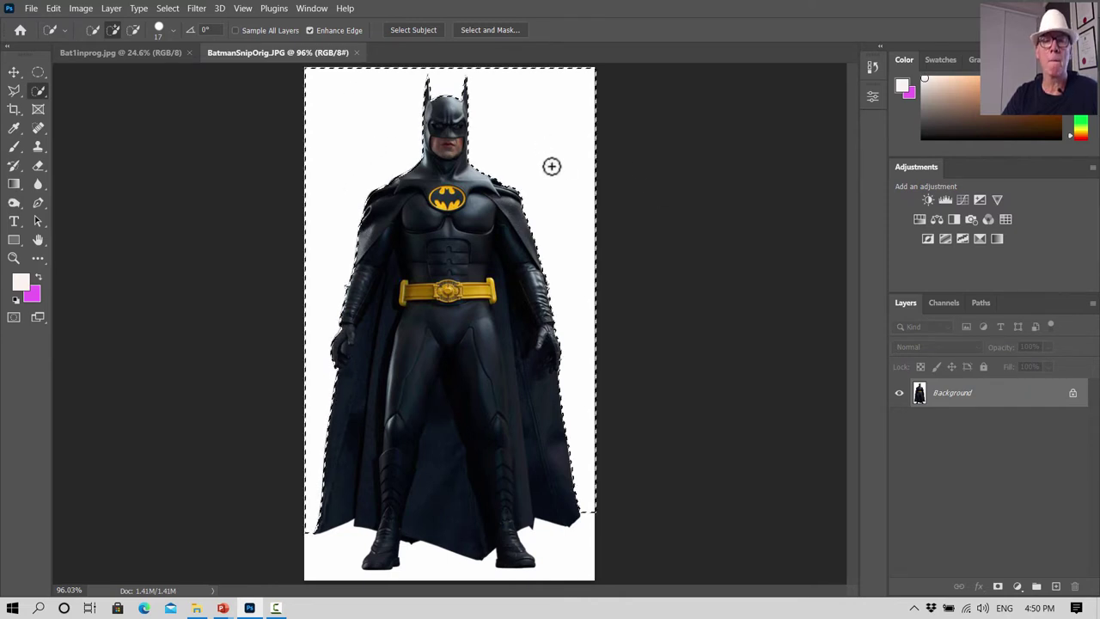
{"action": "mouse_move", "coordinate": [550, 164]}
{"action": "left_mouse_down"}
{"action": "mouse_move", "coordinate": [454, 79]}
{"action": "mouse_move", "coordinate": [592, 462]}
{"action": "mouse_move", "coordinate": [554, 539]}
{"action": "mouse_move", "coordinate": [453, 594]}
{"action": "left_mouse_up"}
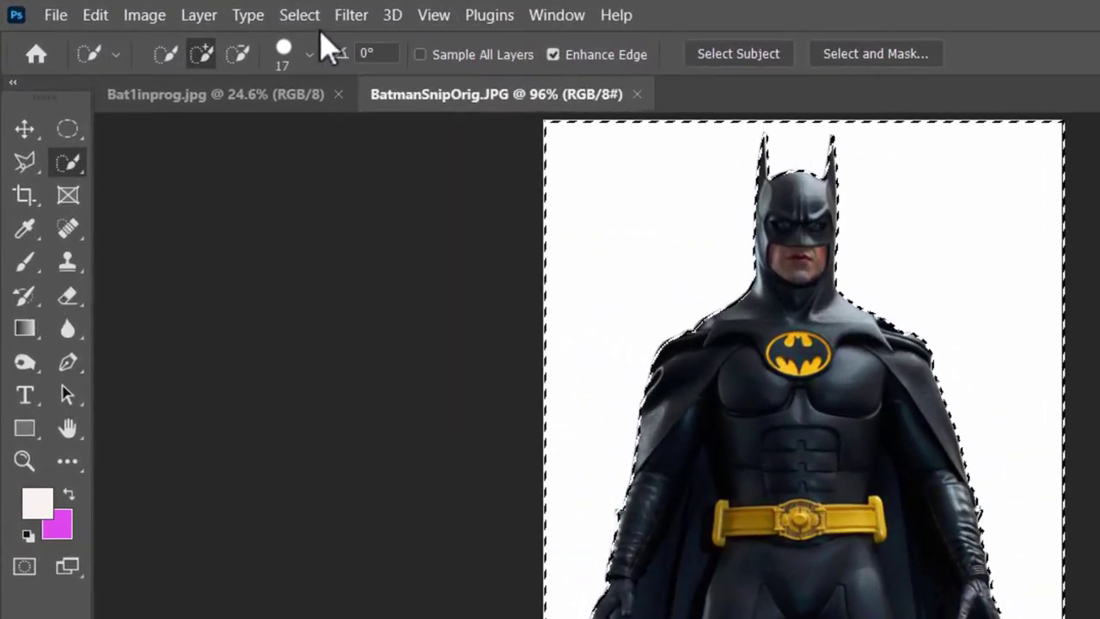
Step: Invert the selection so only the Batman figure is selected
{"action": "left_click", "coordinate": [303, 17]}
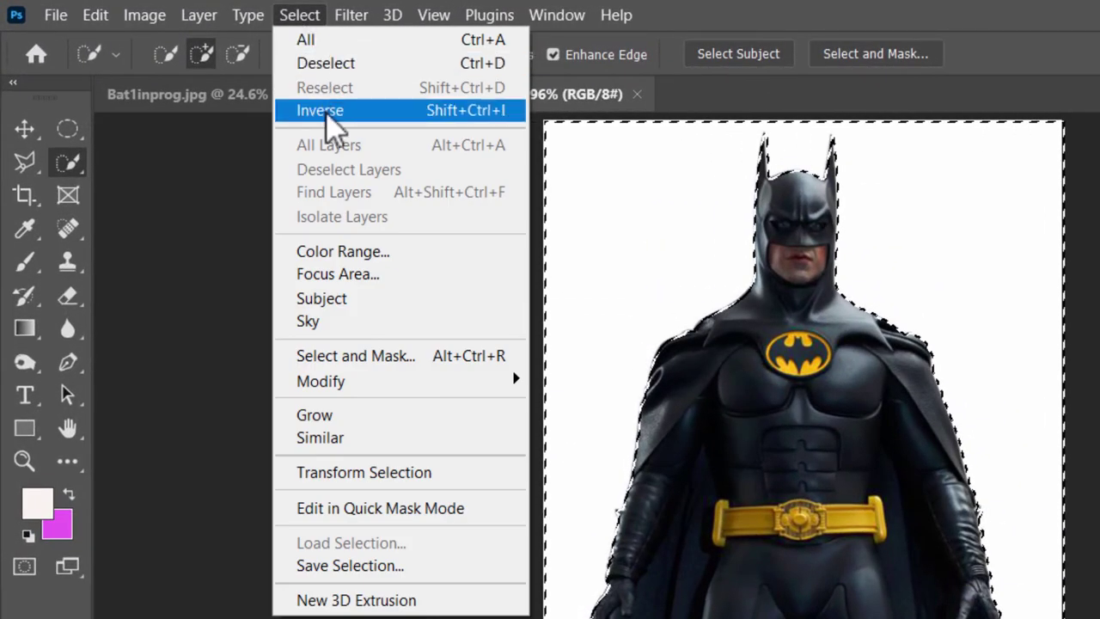
{"action": "left_click", "coordinate": [326, 114]}
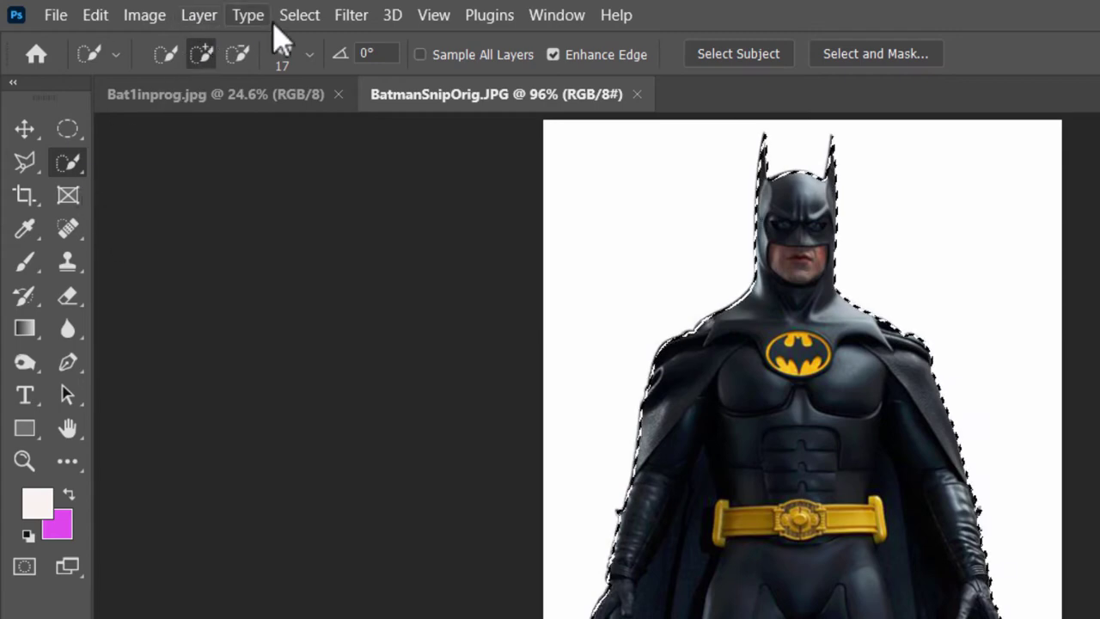
{"action": "left_click", "coordinate": [303, 17]}
{"action": "left_click", "coordinate": [332, 109]}
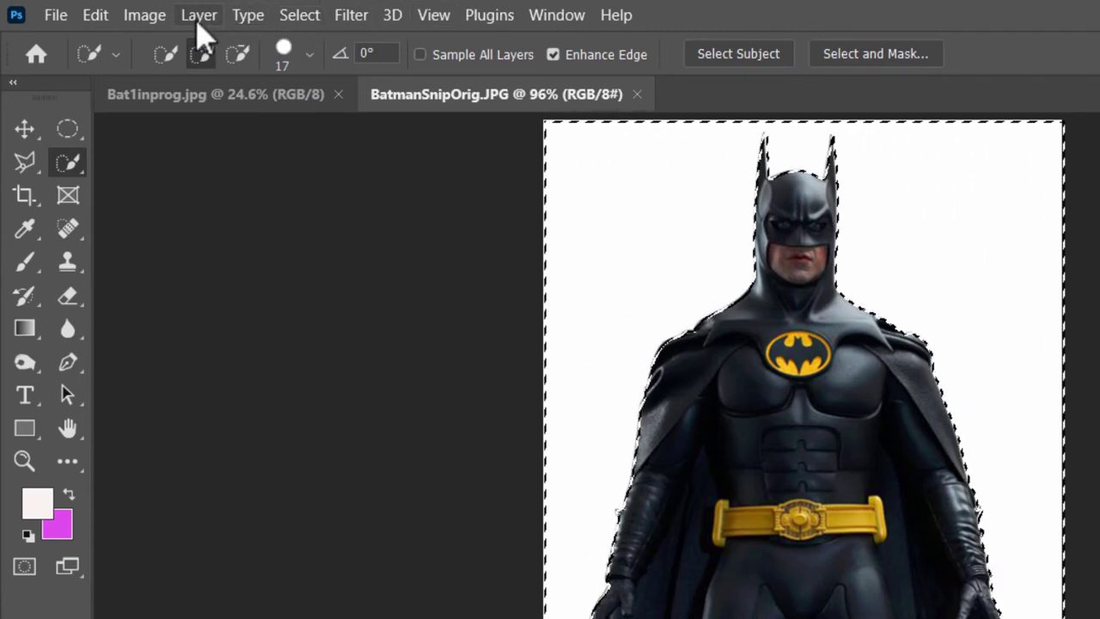
{"action": "left_click", "coordinate": [301, 17]}
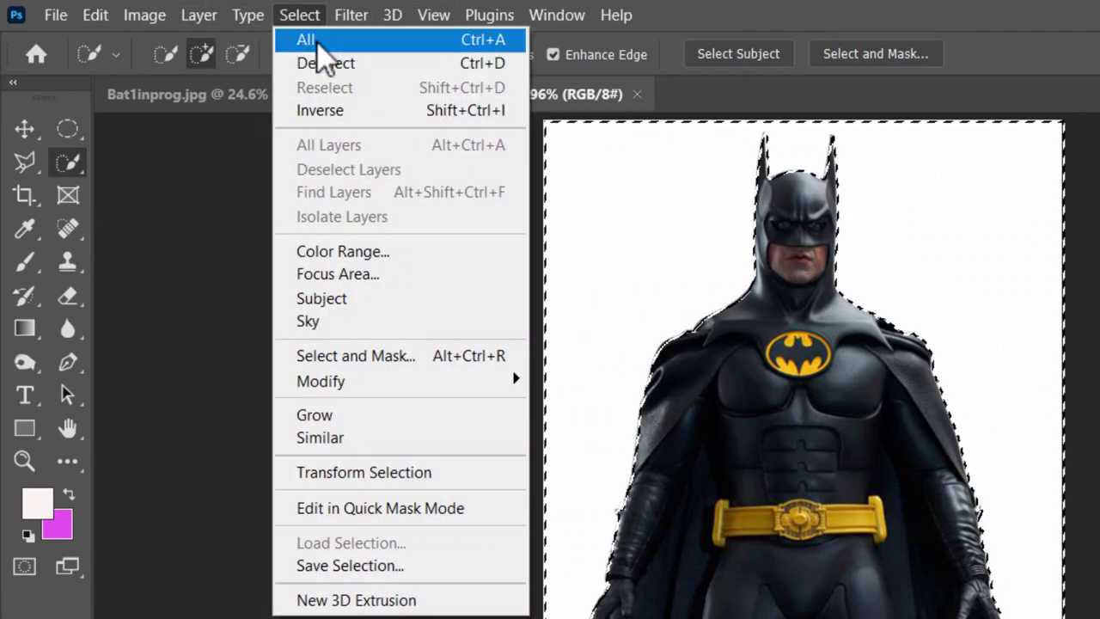
{"action": "left_click", "coordinate": [329, 112]}
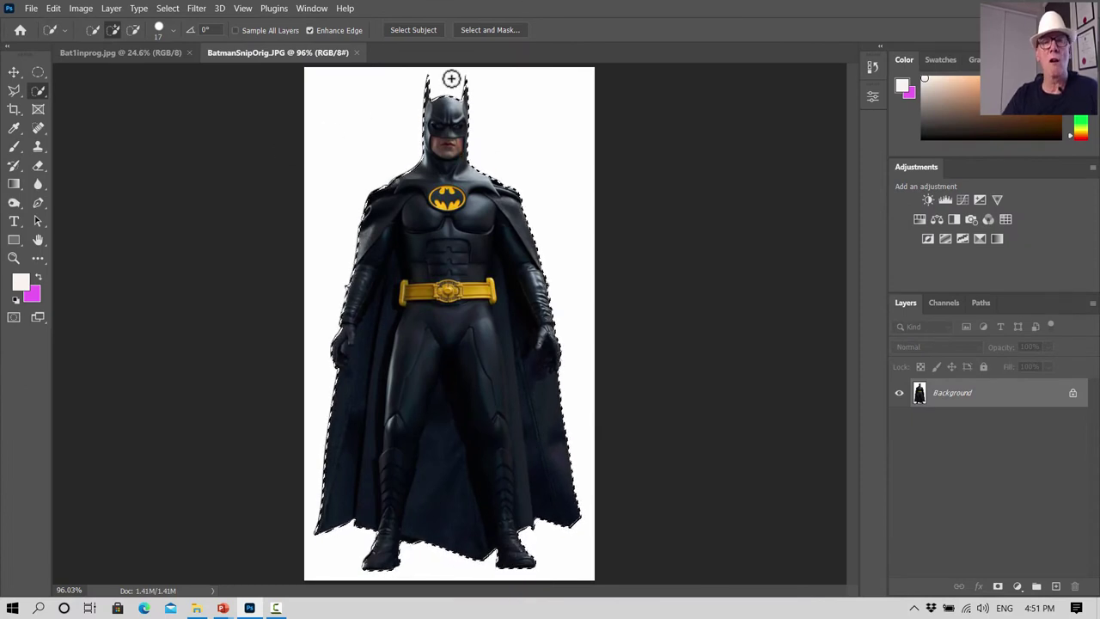
Step: In Select and Mask, try feathering Batman's edge, then return Feather to 0.0 px
{"action": "left_click", "coordinate": [472, 30]}
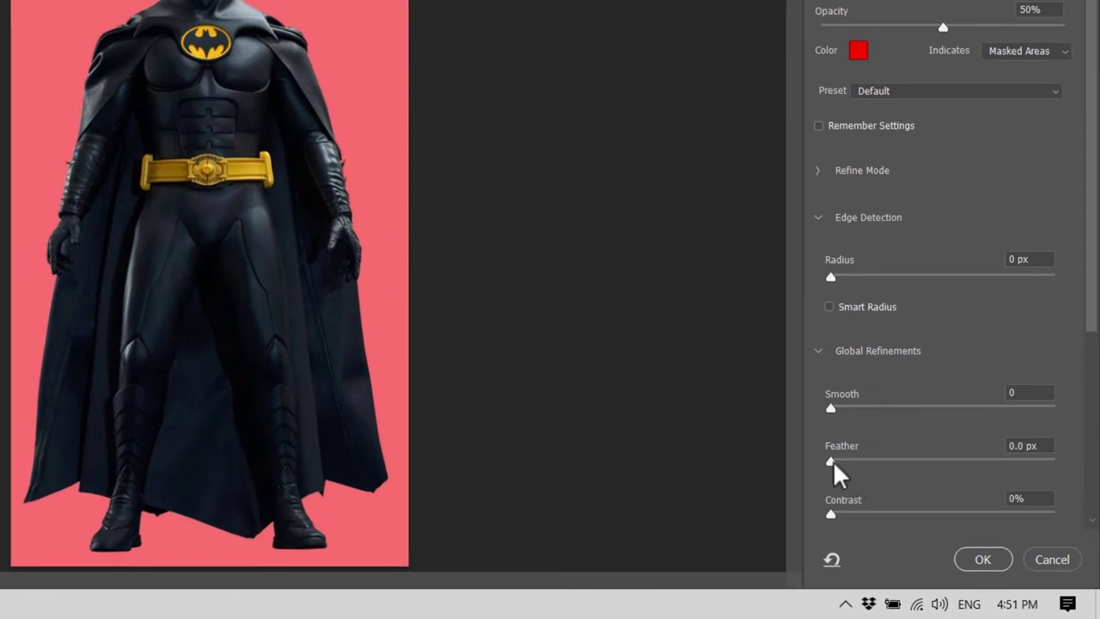
{"action": "left_click_drag", "start_coordinate": [859, 479], "coordinate": [890, 467]}
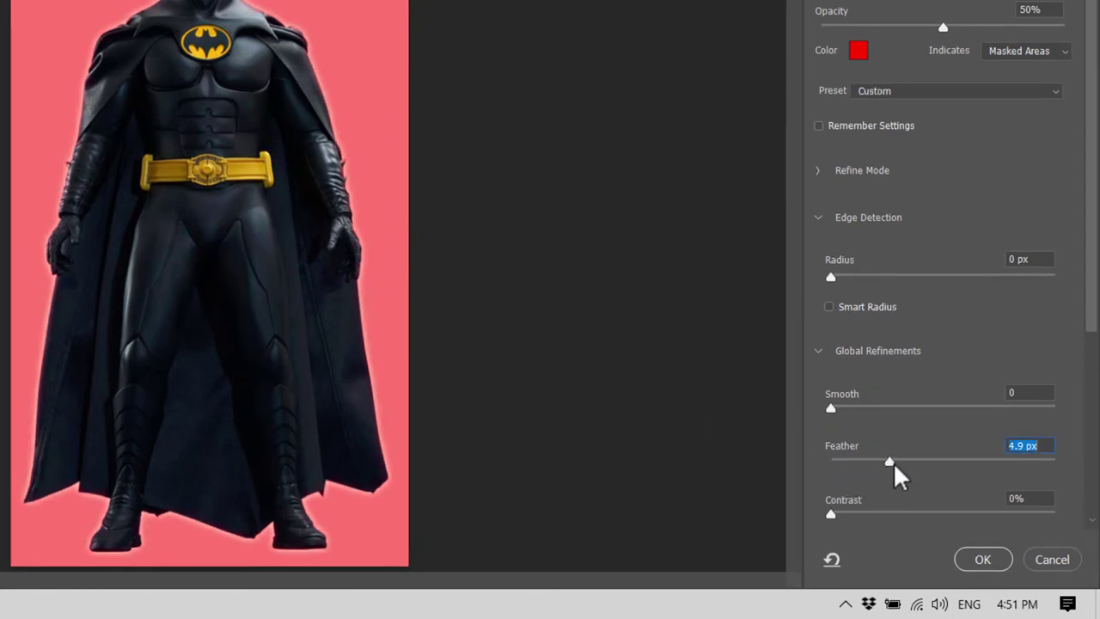
{"action": "mouse_move", "coordinate": [894, 469]}
{"action": "left_mouse_down"}
{"action": "mouse_move", "coordinate": [971, 471]}
{"action": "mouse_move", "coordinate": [937, 473]}
{"action": "left_mouse_up"}
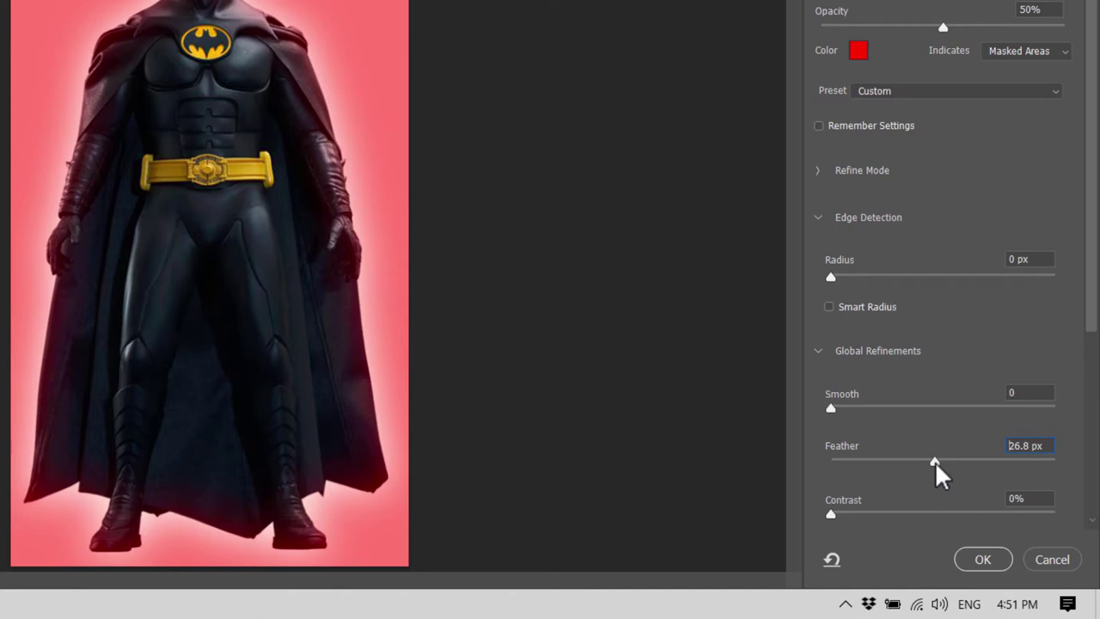
{"action": "left_click_drag", "start_coordinate": [937, 471], "coordinate": [829, 476]}
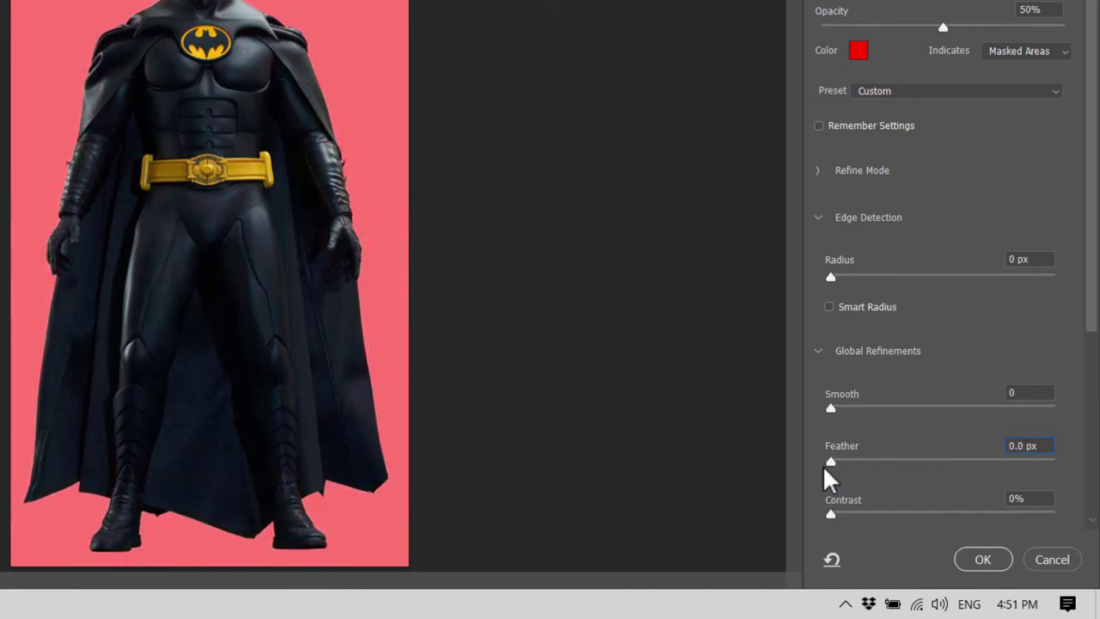
Step: Experiment with Shift Edge, Feather and Contrast, resetting Shift Edge to 0%
{"action": "scroll", "coordinate": [1088, 403], "scroll_direction": "down", "scroll_amount": 1}
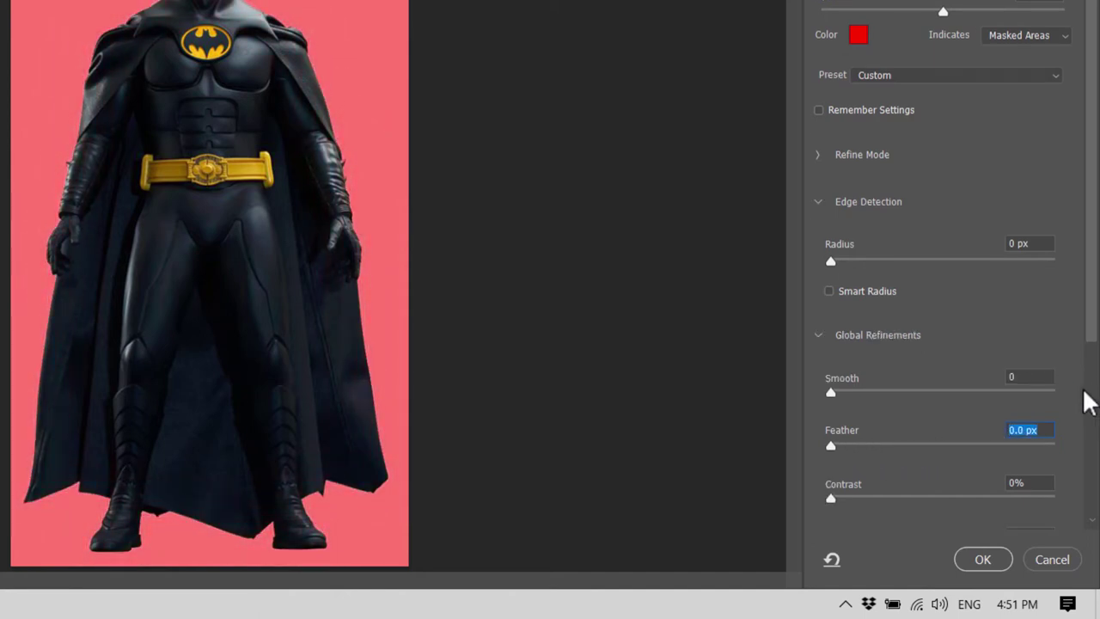
{"action": "scroll", "coordinate": [1089, 402], "scroll_direction": "down", "scroll_amount": 2}
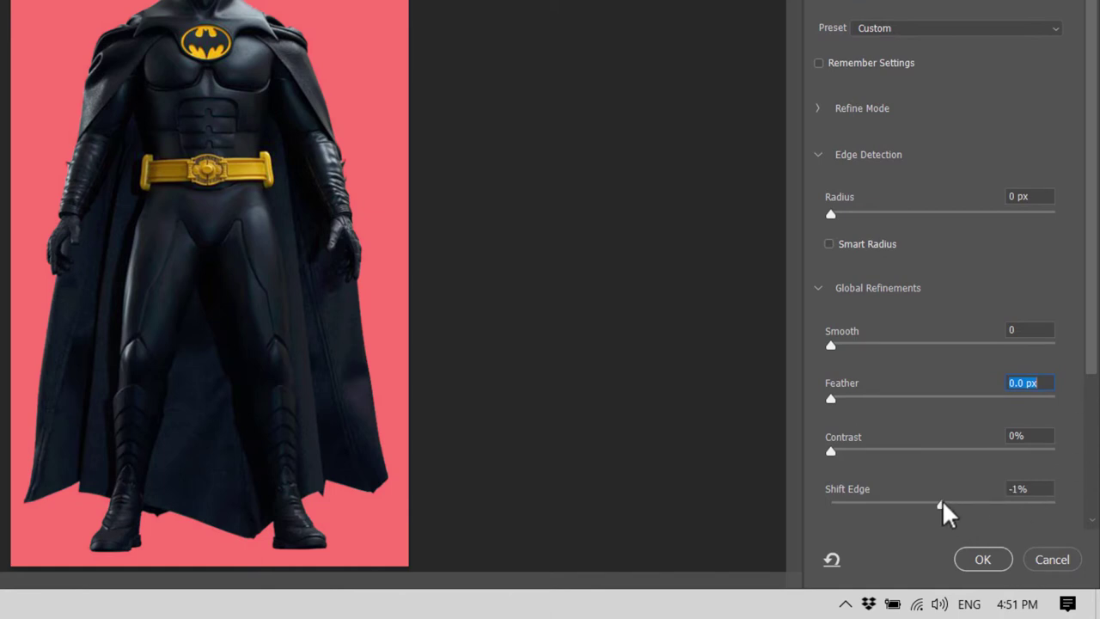
{"action": "left_click_drag", "start_coordinate": [941, 504], "coordinate": [918, 505]}
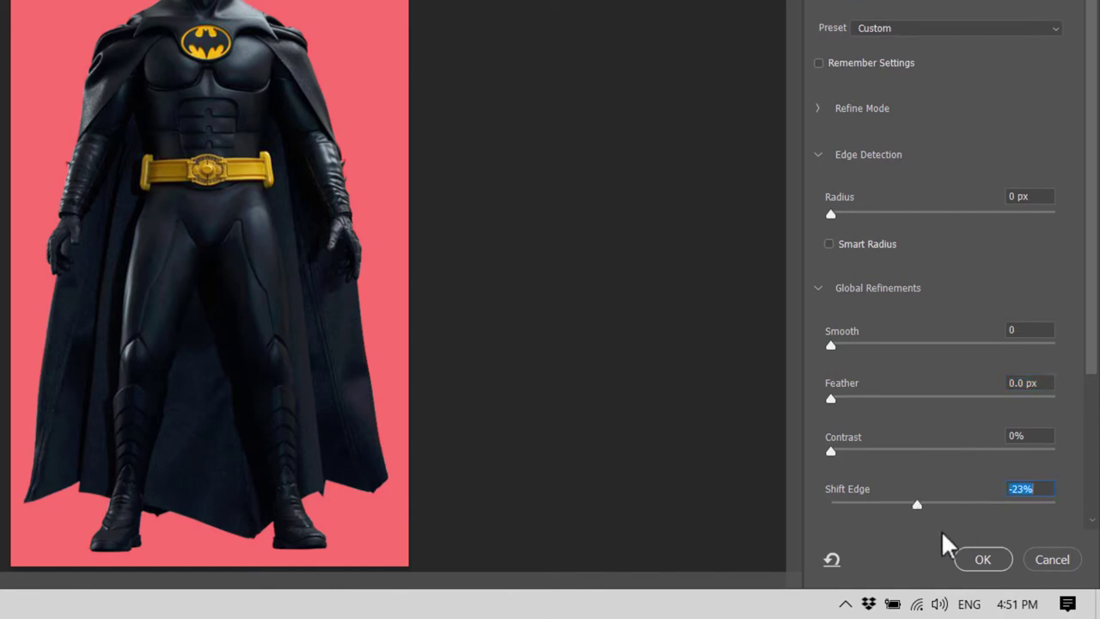
{"action": "mouse_move", "coordinate": [831, 398]}
{"action": "left_mouse_down"}
{"action": "mouse_move", "coordinate": [929, 400]}
{"action": "mouse_move", "coordinate": [835, 422]}
{"action": "left_mouse_up"}
{"action": "left_click_drag", "start_coordinate": [917, 506], "coordinate": [974, 507]}
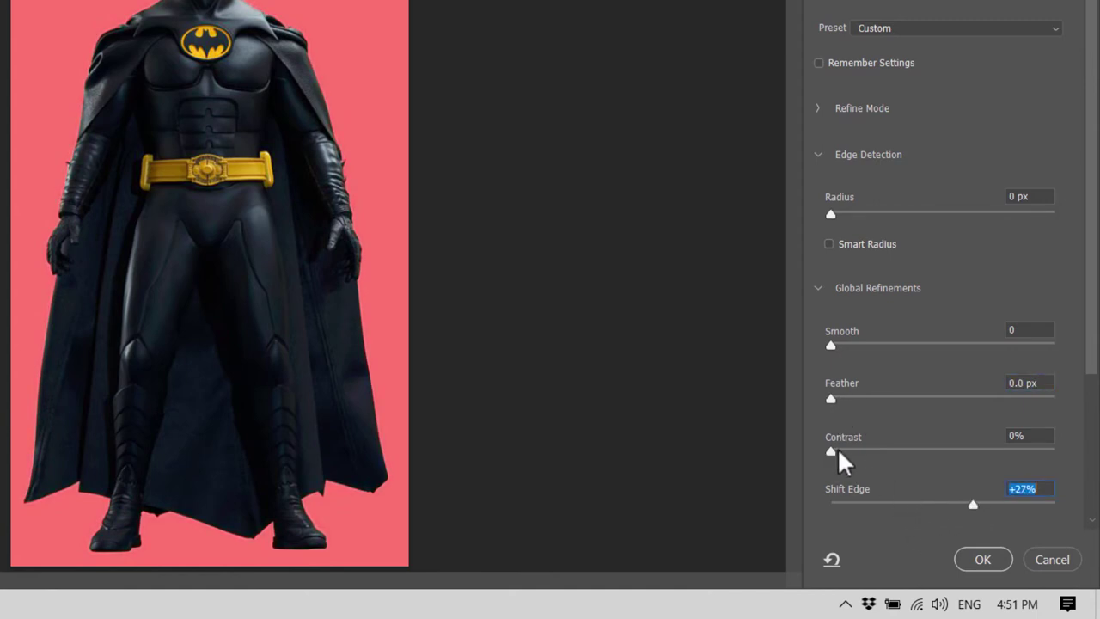
{"action": "mouse_move", "coordinate": [831, 454]}
{"action": "left_mouse_down"}
{"action": "mouse_move", "coordinate": [872, 457]}
{"action": "mouse_move", "coordinate": [837, 467]}
{"action": "mouse_move", "coordinate": [827, 456]}
{"action": "left_mouse_up"}
{"action": "mouse_move", "coordinate": [830, 405]}
{"action": "left_mouse_down"}
{"action": "mouse_move", "coordinate": [889, 405]}
{"action": "mouse_move", "coordinate": [831, 418]}
{"action": "left_mouse_up"}
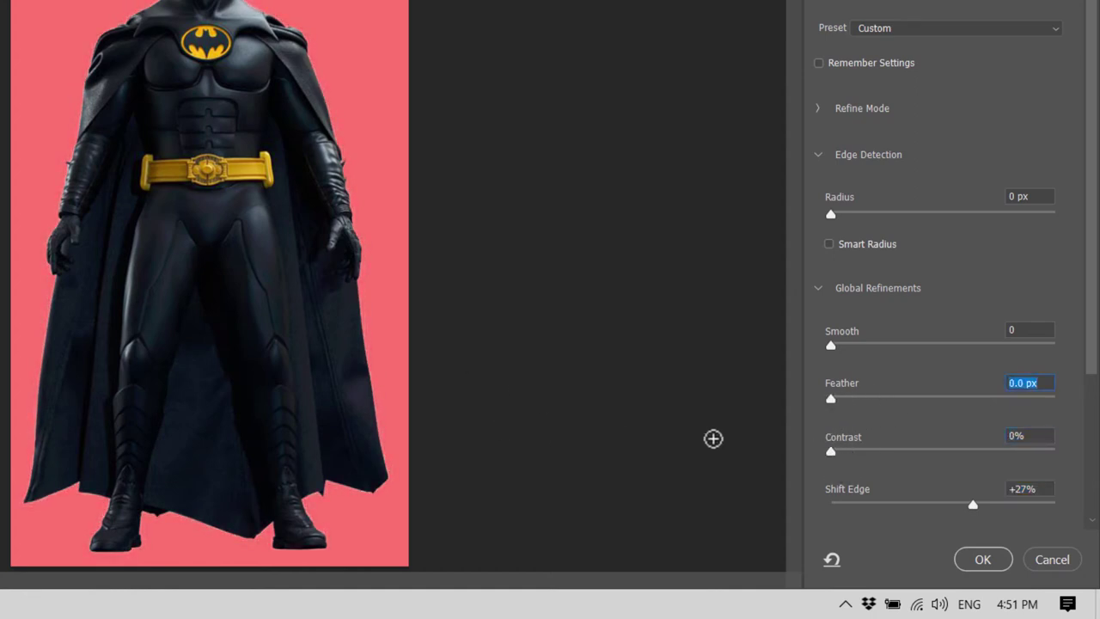
{"action": "left_click_drag", "start_coordinate": [977, 507], "coordinate": [949, 512]}
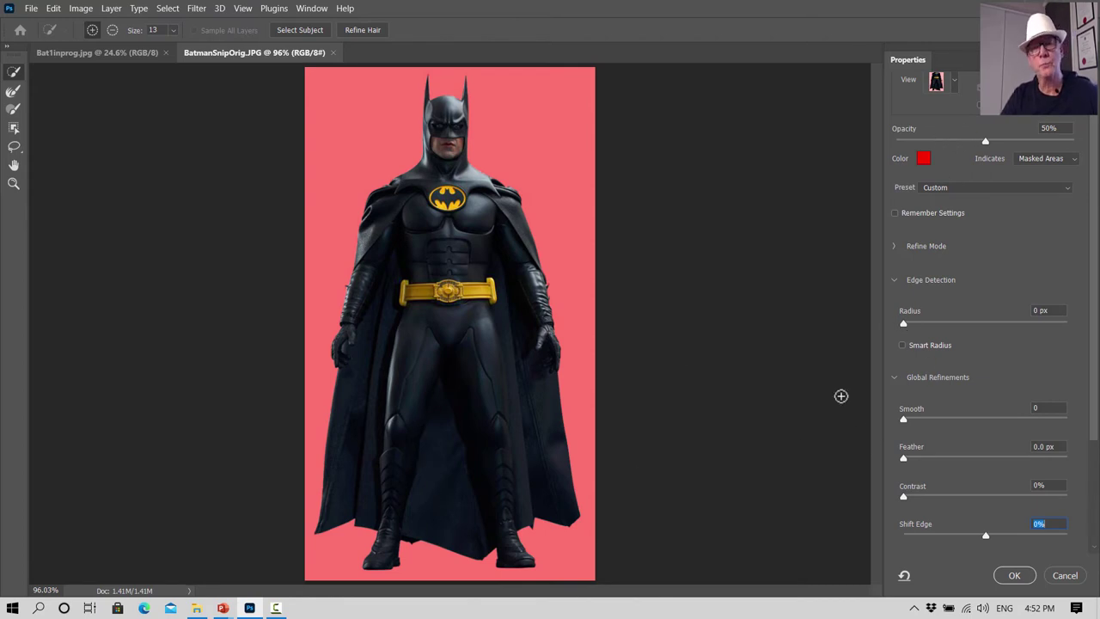
Step: Output the refined Batman selection as a layer mask hiding the white background
{"action": "left_click", "coordinate": [1017, 578]}
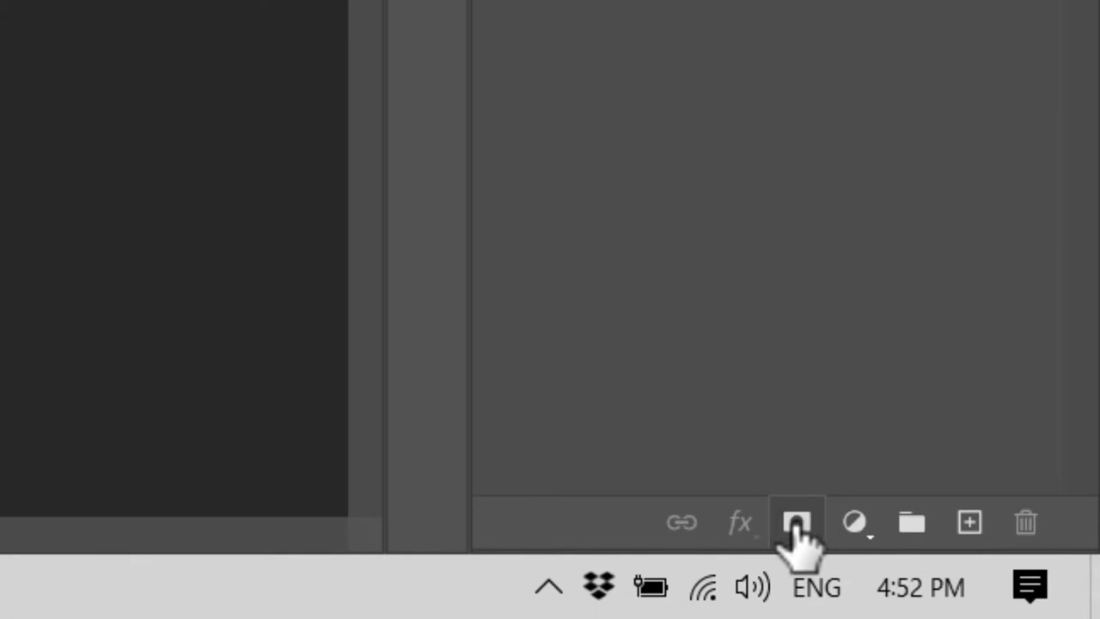
{"action": "left_click", "coordinate": [796, 522]}
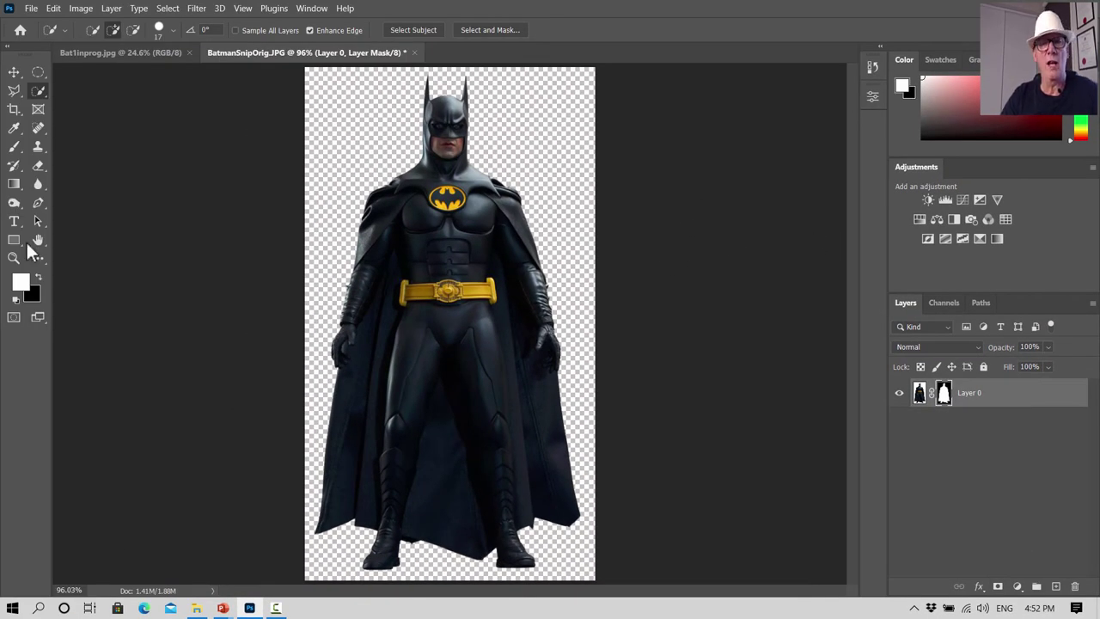
{"action": "left_click", "coordinate": [13, 72]}
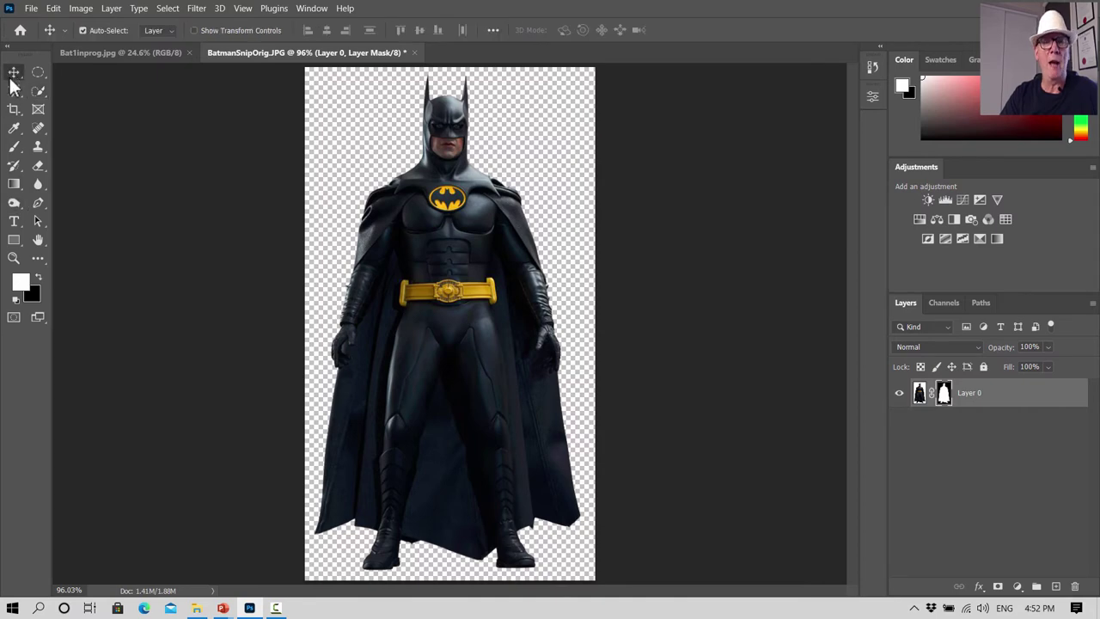
{"action": "left_click", "coordinate": [115, 53]}
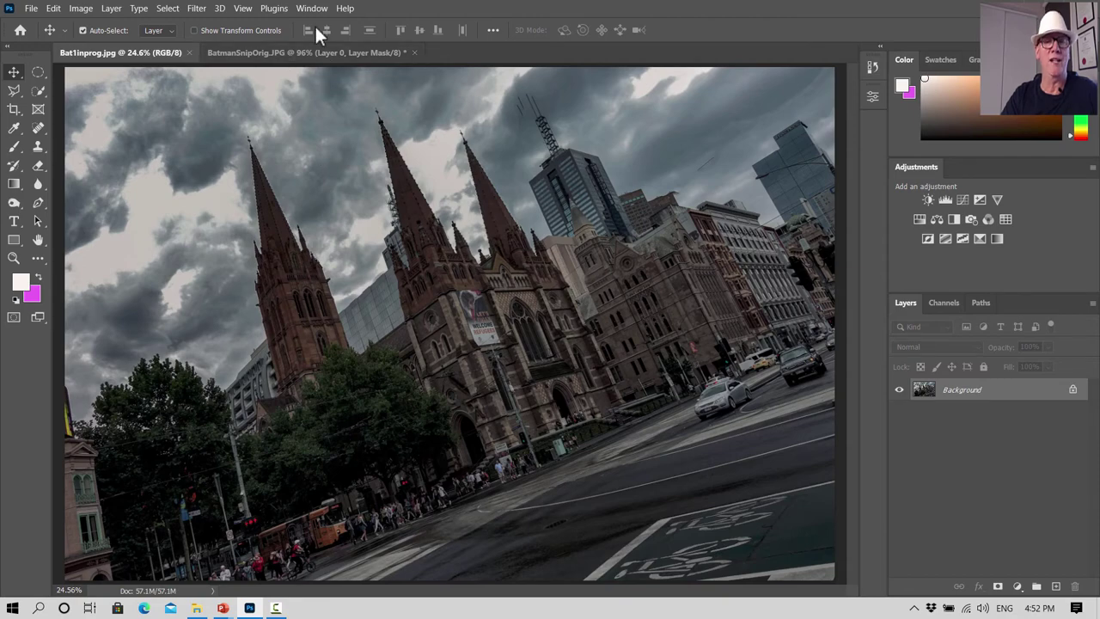
Step: Back in the Batman image, make Layer 0's mask the editing target
{"action": "left_click", "coordinate": [321, 49]}
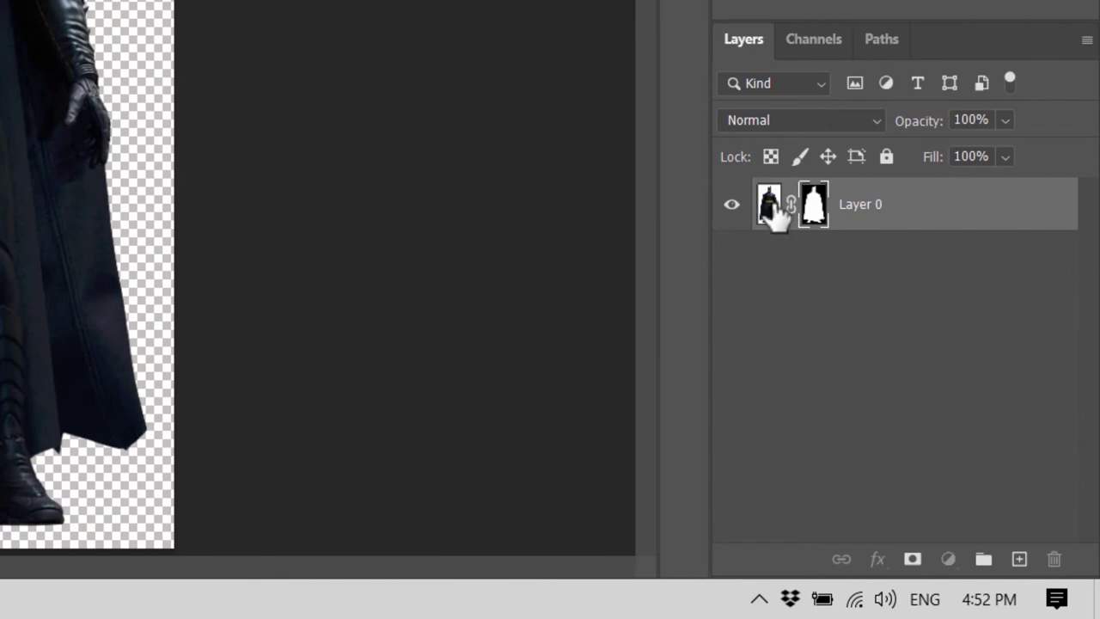
{"action": "left_click", "coordinate": [772, 211]}
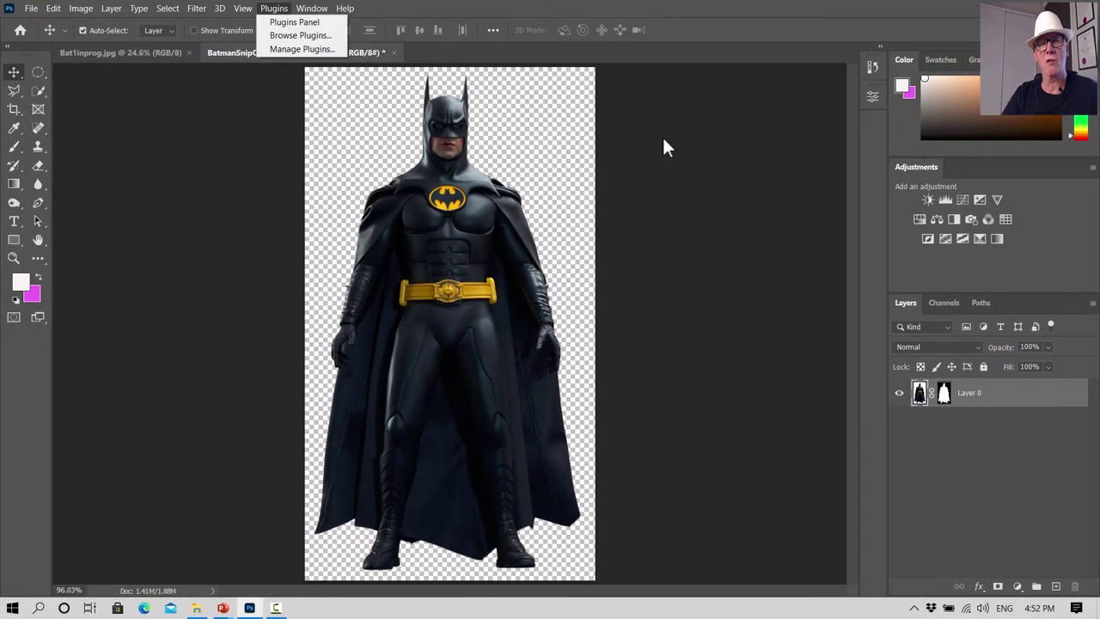
{"action": "key", "text": "Escape"}
{"action": "left_click", "coordinate": [944, 397]}
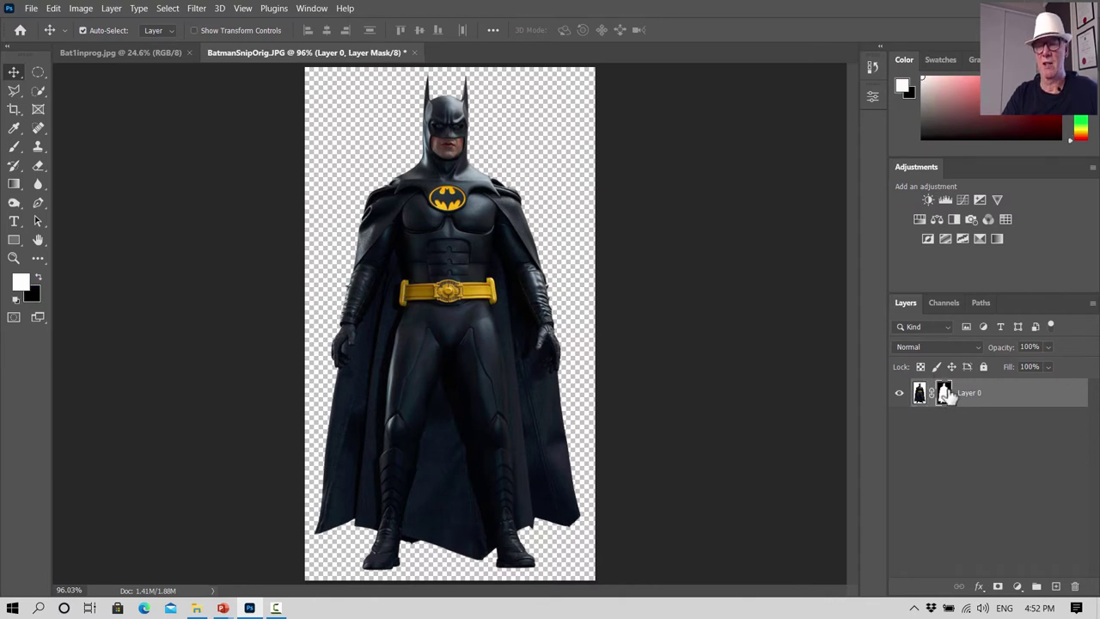
Step: Cancel Camera Raw on the mask and target Layer 0's image thumbnail instead
{"action": "left_click", "coordinate": [194, 10]}
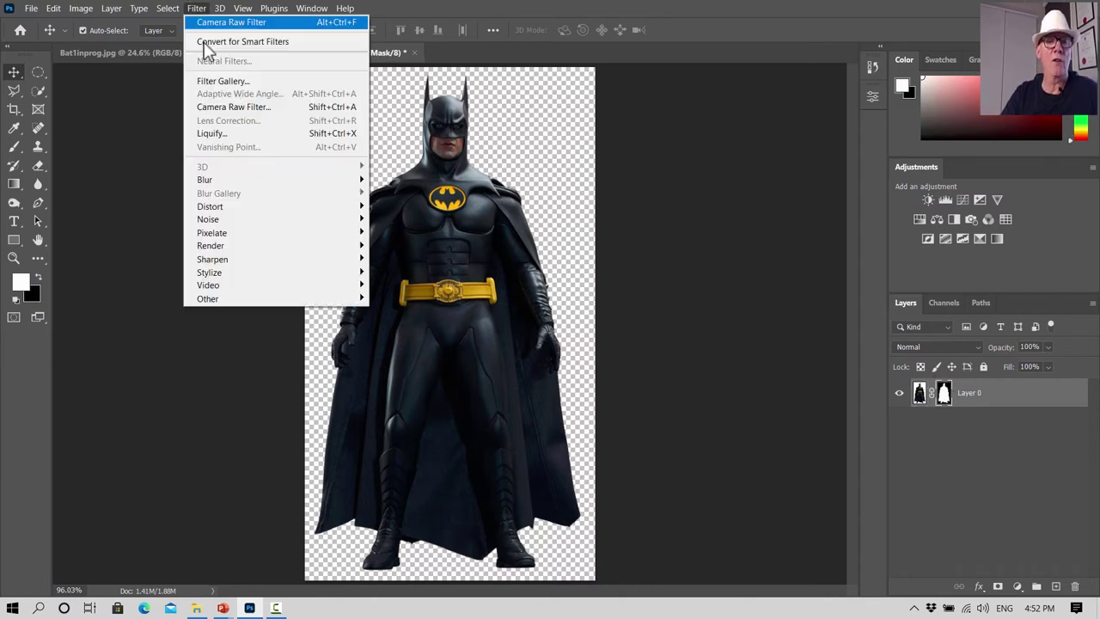
{"action": "left_click", "coordinate": [226, 108]}
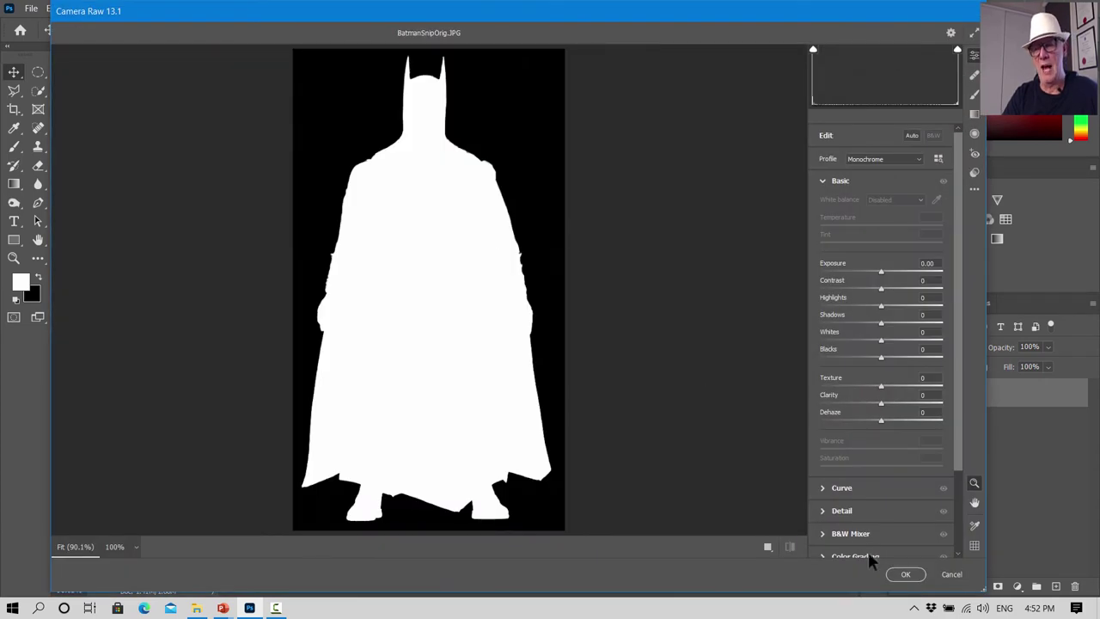
{"action": "left_click", "coordinate": [952, 574]}
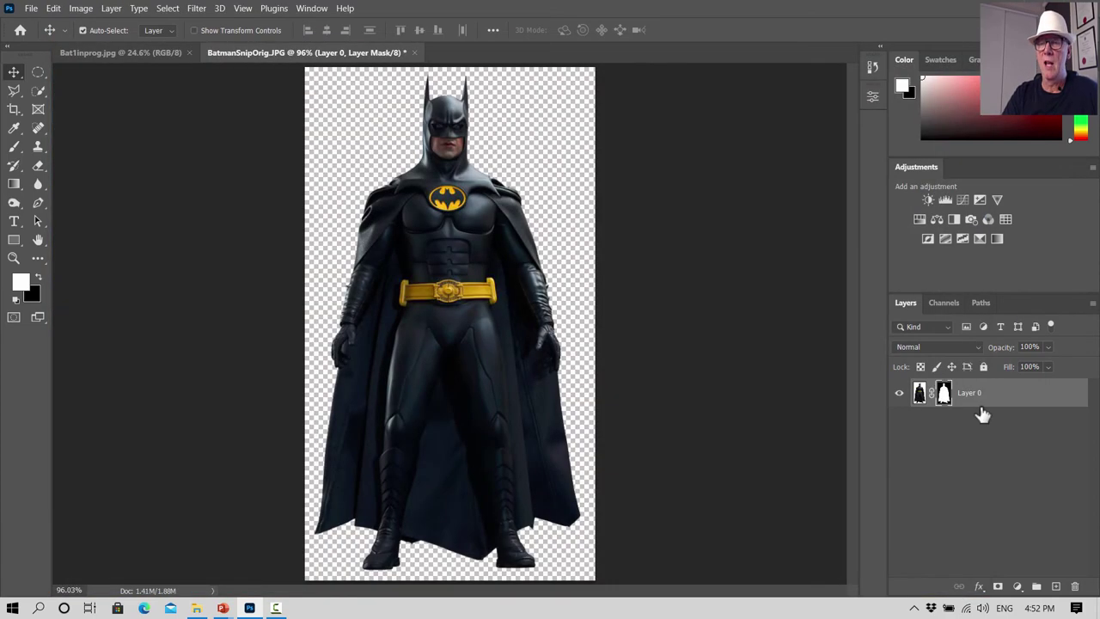
{"action": "left_click", "coordinate": [920, 394]}
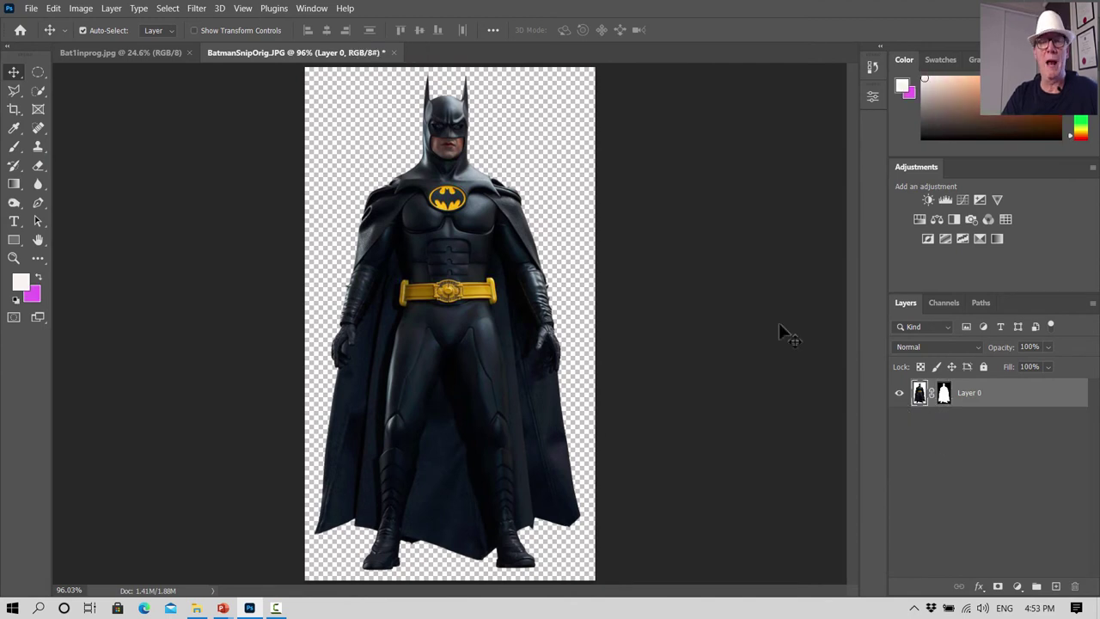
{"action": "left_click", "coordinate": [196, 9]}
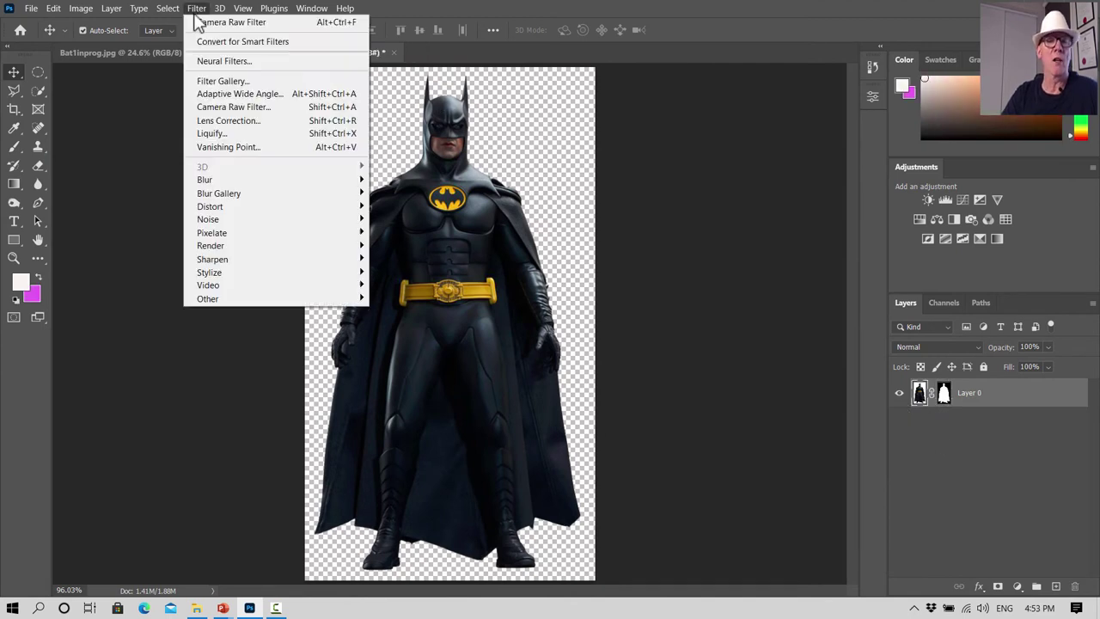
Step: In Camera Raw on Batman, set Shadows -39, Clarity -16, Whites -100 and raise Exposure
{"action": "left_click", "coordinate": [206, 107]}
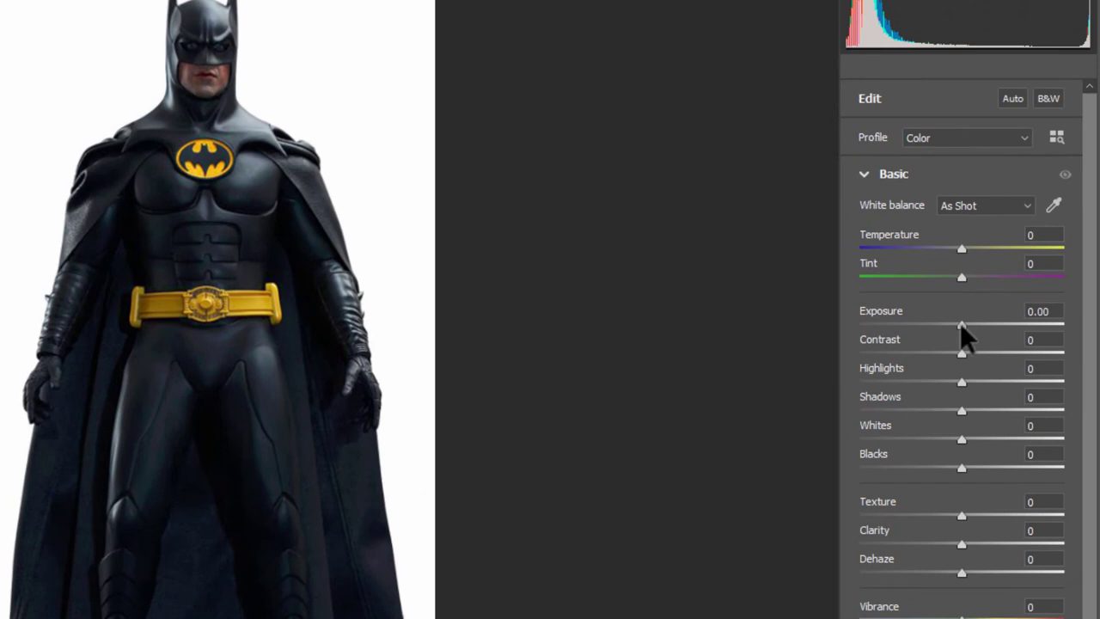
{"action": "left_click_drag", "start_coordinate": [961, 324], "coordinate": [973, 324]}
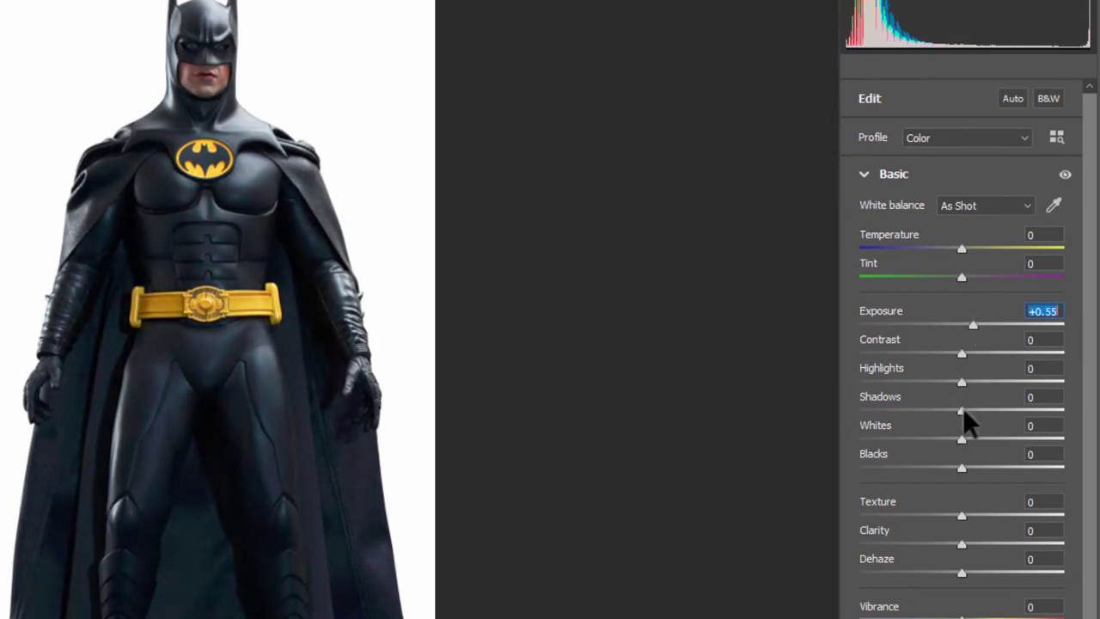
{"action": "mouse_move", "coordinate": [961, 410]}
{"action": "left_mouse_down"}
{"action": "mouse_move", "coordinate": [895, 410]}
{"action": "mouse_move", "coordinate": [923, 410]}
{"action": "left_mouse_up"}
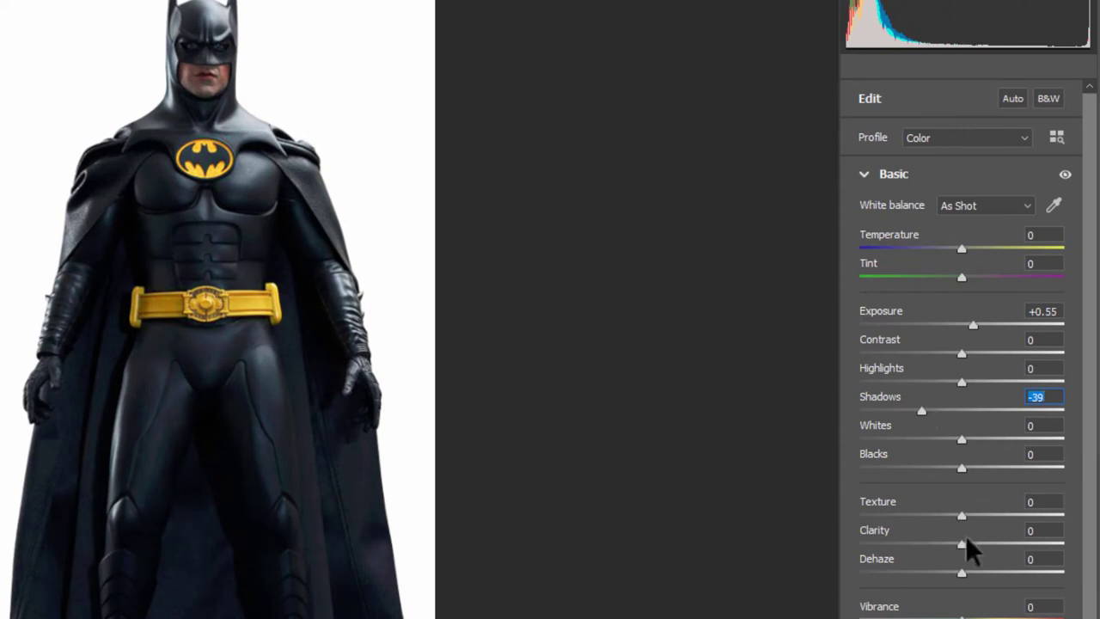
{"action": "mouse_move", "coordinate": [962, 544]}
{"action": "left_mouse_down"}
{"action": "mouse_move", "coordinate": [928, 544]}
{"action": "mouse_move", "coordinate": [945, 541]}
{"action": "left_mouse_up"}
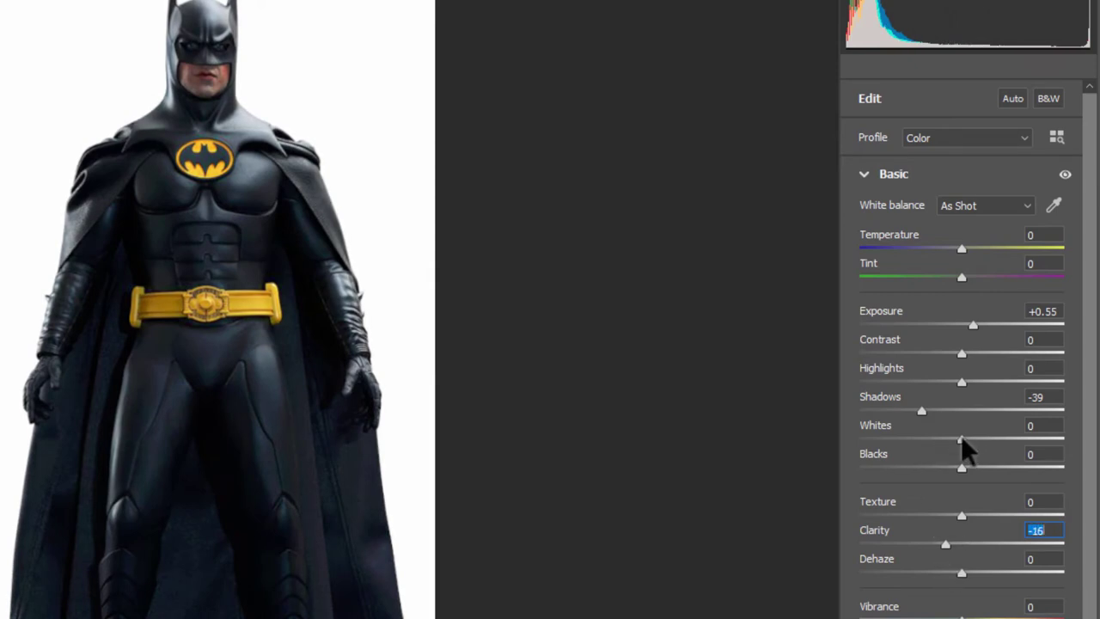
{"action": "left_click_drag", "start_coordinate": [964, 441], "coordinate": [817, 462]}
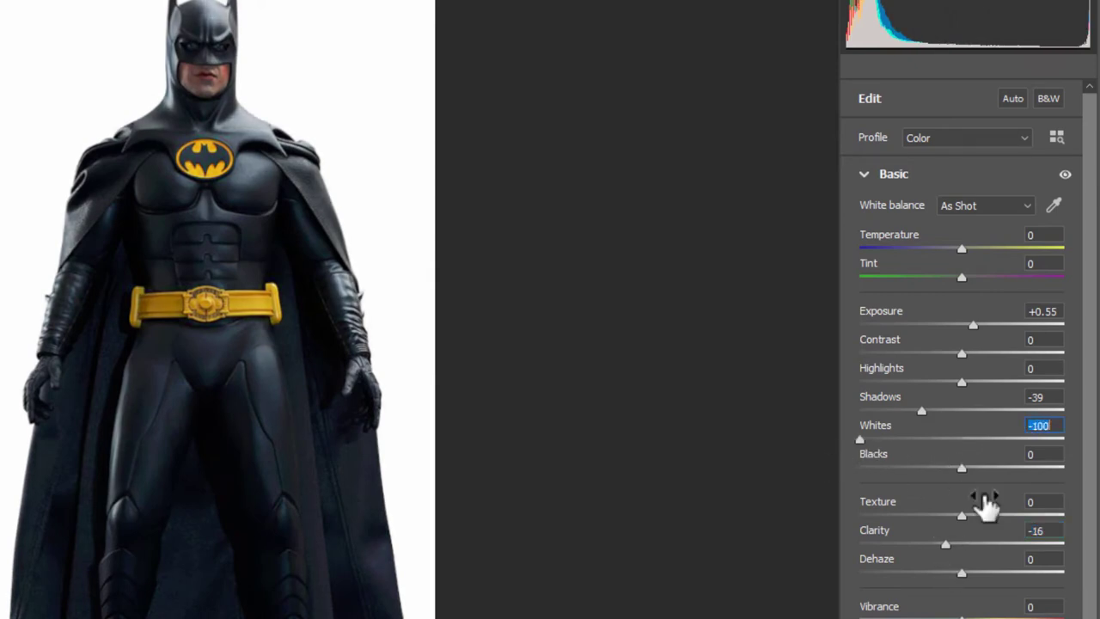
Step: Set Highlights -23, Vibrance -19, Exposure +0.65 and Temperature -12, then commit
{"action": "left_click_drag", "start_coordinate": [964, 386], "coordinate": [935, 384]}
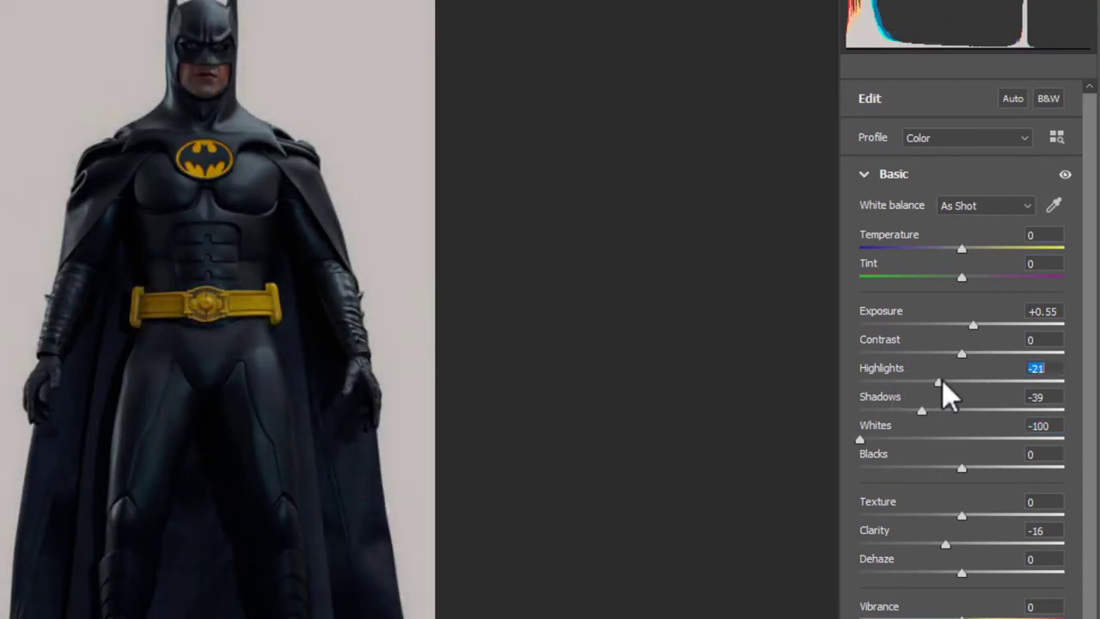
{"action": "left_click_drag", "start_coordinate": [934, 383], "coordinate": [941, 386]}
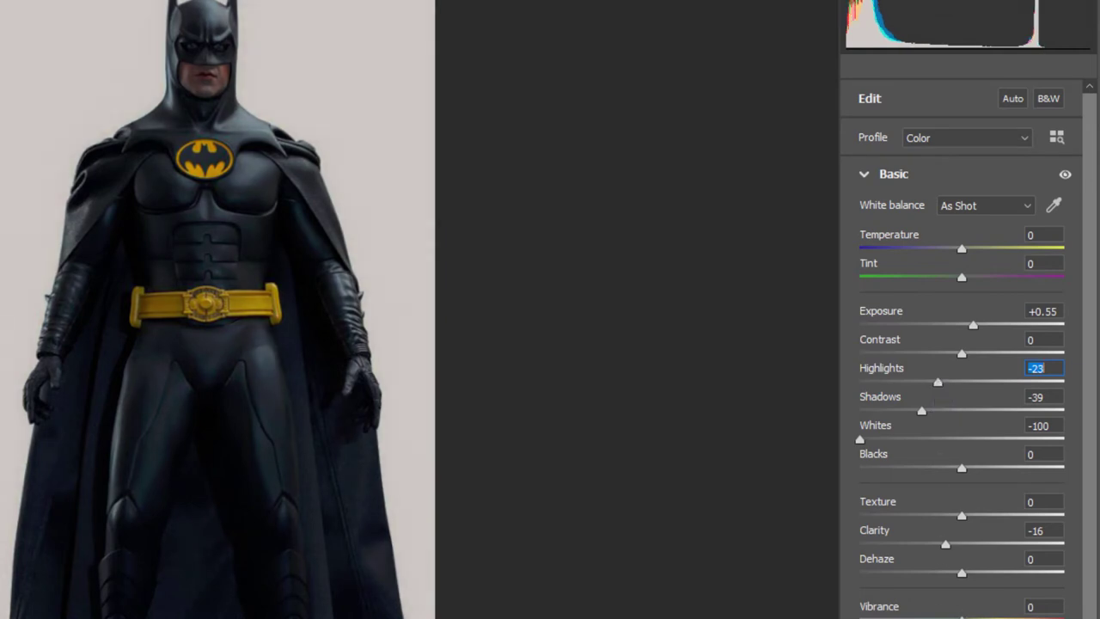
{"action": "left_click_drag", "start_coordinate": [962, 616], "coordinate": [932, 616]}
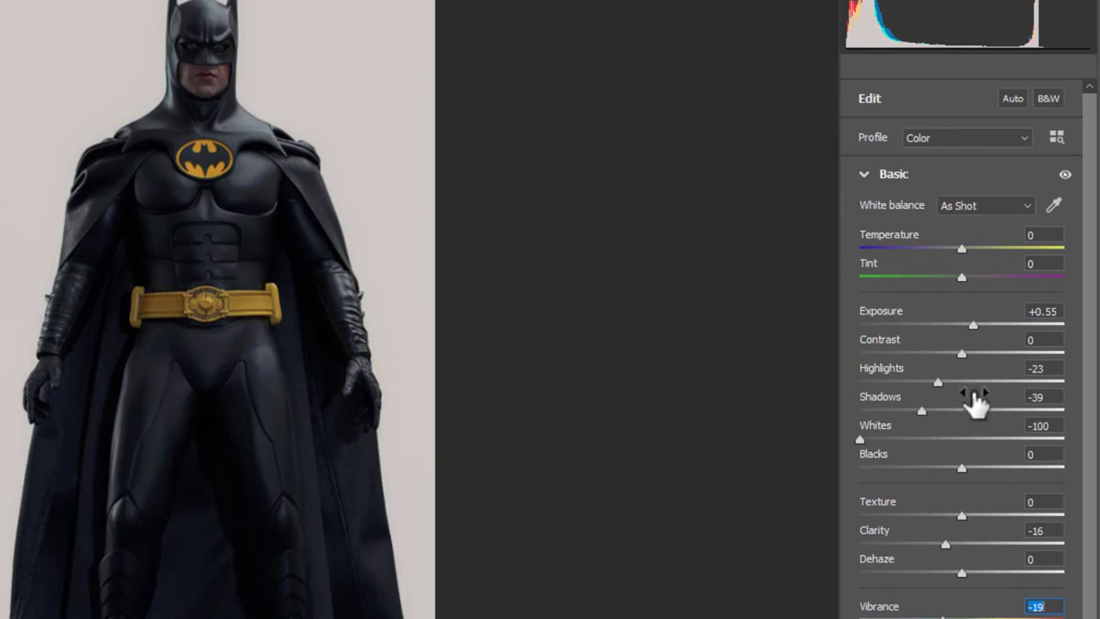
{"action": "mouse_move", "coordinate": [973, 324]}
{"action": "left_mouse_down"}
{"action": "mouse_move", "coordinate": [984, 326]}
{"action": "mouse_move", "coordinate": [975, 325]}
{"action": "left_mouse_up"}
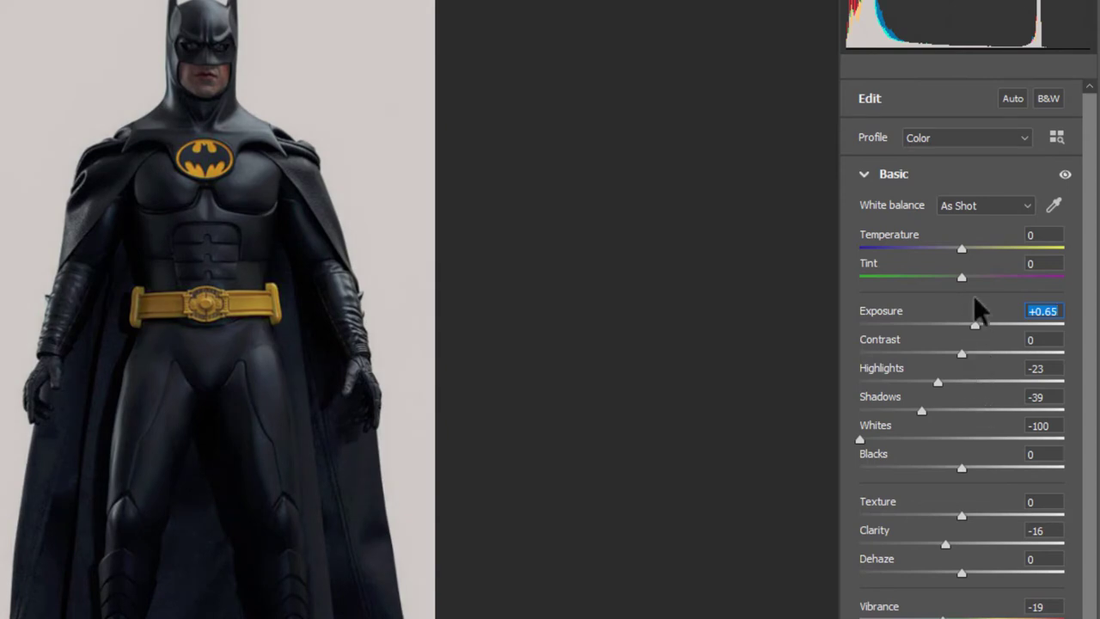
{"action": "mouse_move", "coordinate": [963, 258]}
{"action": "left_mouse_down"}
{"action": "mouse_move", "coordinate": [939, 259]}
{"action": "mouse_move", "coordinate": [963, 267]}
{"action": "mouse_move", "coordinate": [950, 265]}
{"action": "left_mouse_up"}
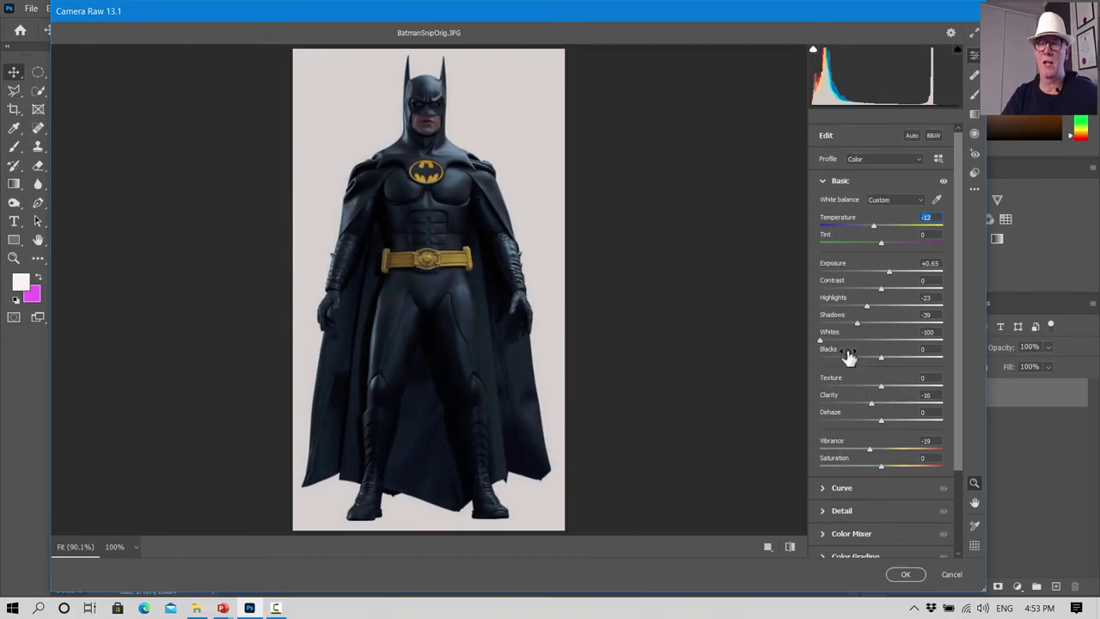
{"action": "left_click", "coordinate": [906, 575]}
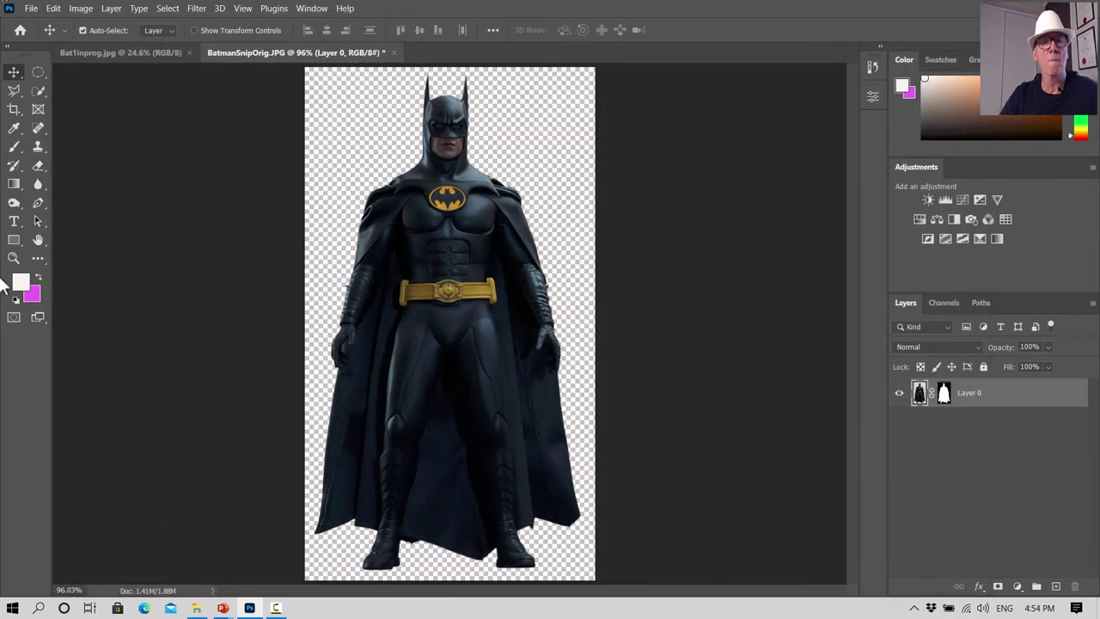
Step: Save the cutout on this computer as layered Batmancutout2.psd with maximized compatibility
{"action": "left_click", "coordinate": [31, 9]}
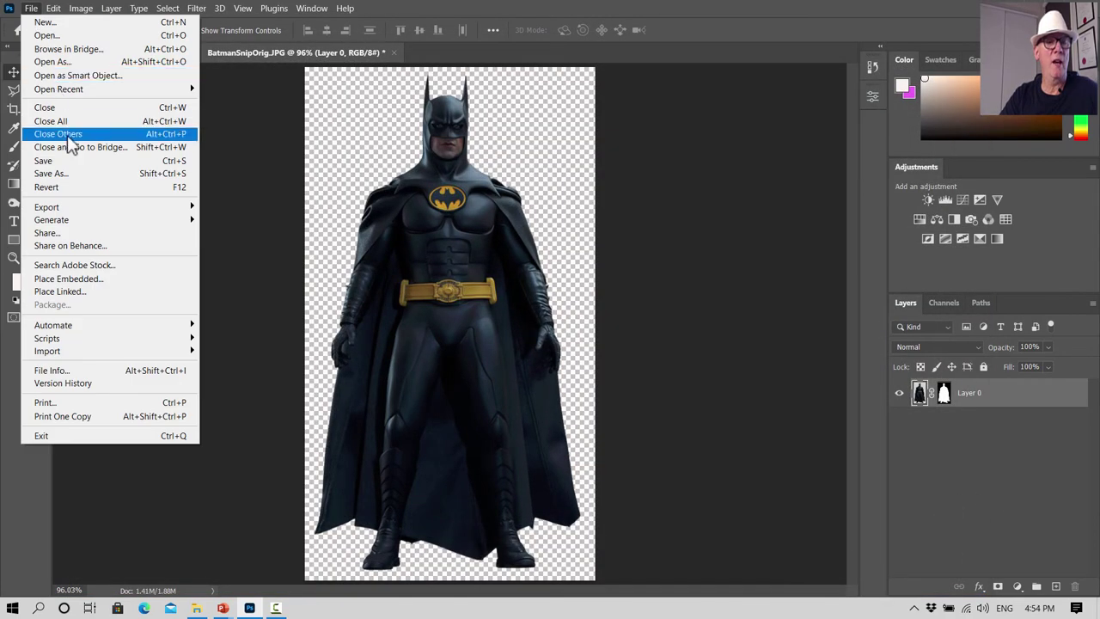
{"action": "left_click", "coordinate": [76, 181]}
{"action": "left_click", "coordinate": [593, 411]}
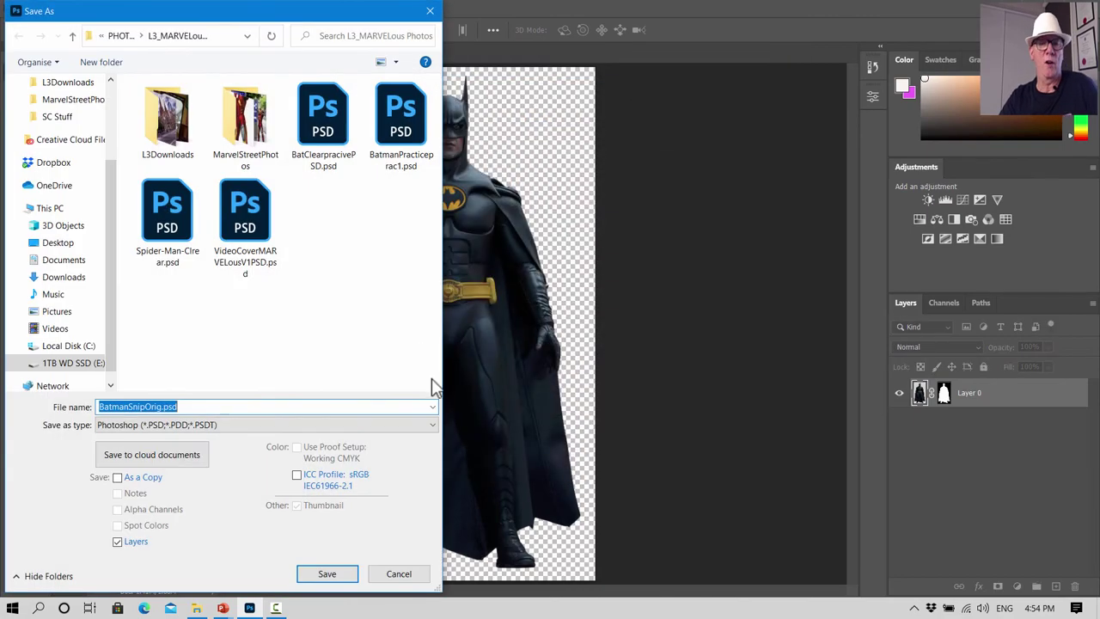
{"action": "left_click", "coordinate": [161, 406]}
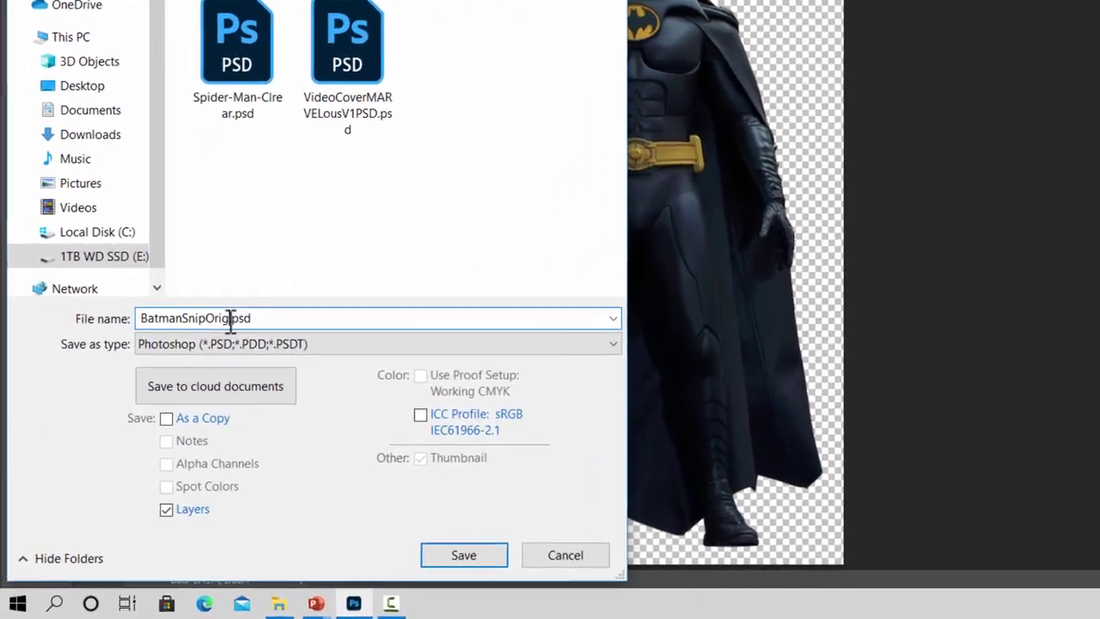
{"action": "key", "text": "BackSpace"}
{"action": "key", "text": "BackSpace"}
{"action": "key", "text": "BackSpace"}
{"action": "key", "text": "BackSpace"}
{"action": "key", "text": "BackSpace"}
{"action": "key", "text": "BackSpace"}
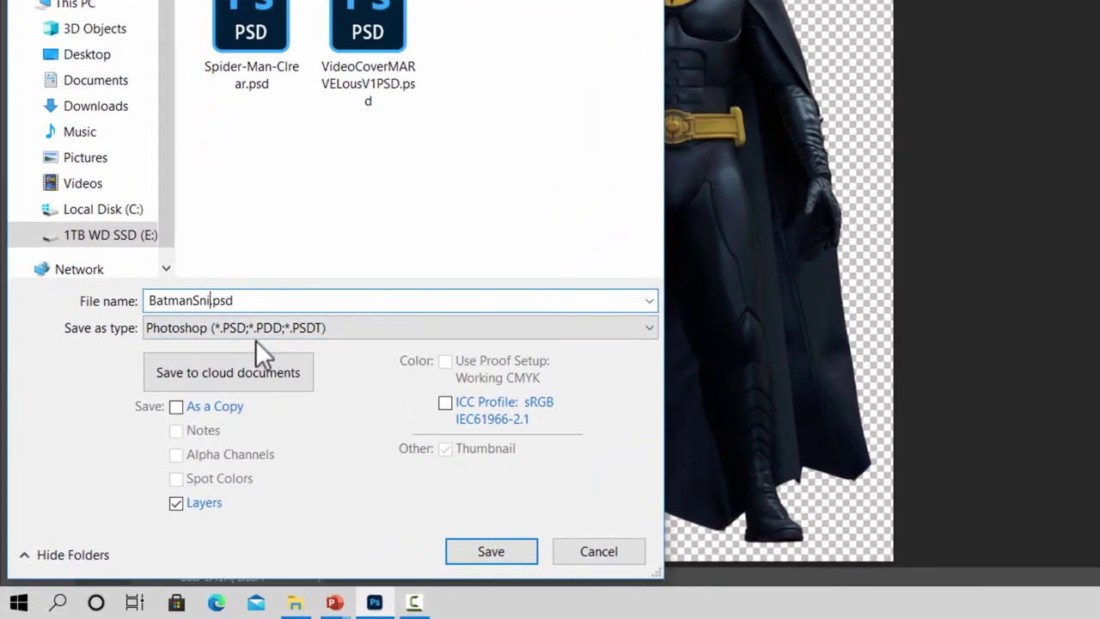
{"action": "key", "text": "BackSpace"}
{"action": "key", "text": "BackSpace"}
{"action": "type", "text": "cut"}
{"action": "type", "text": "out2"}
{"action": "left_click", "coordinate": [512, 555]}
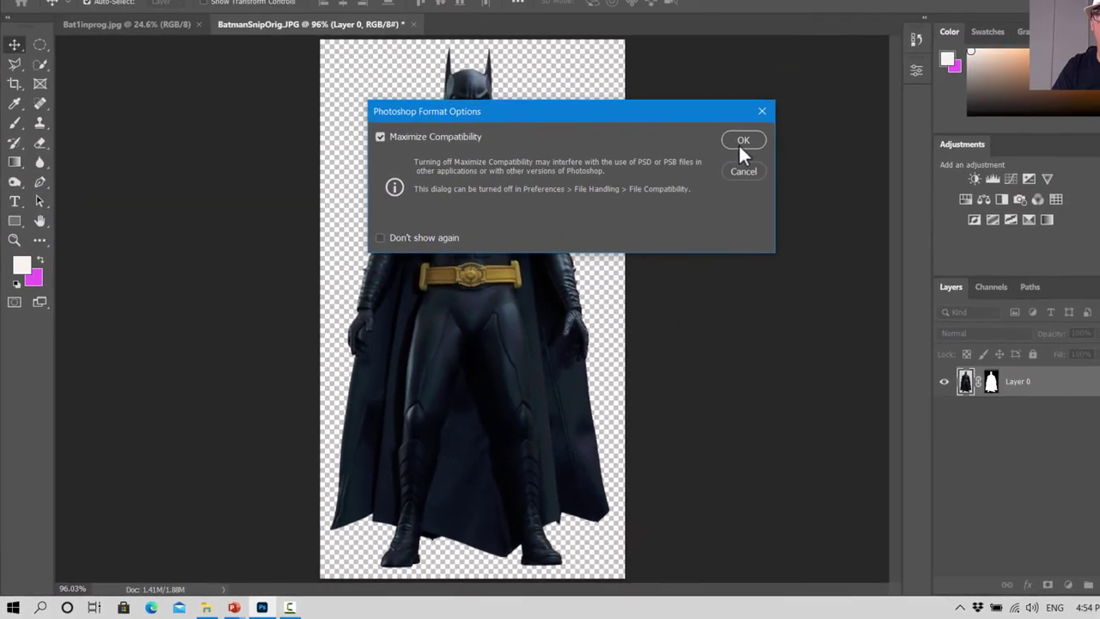
{"action": "left_click", "coordinate": [741, 142]}
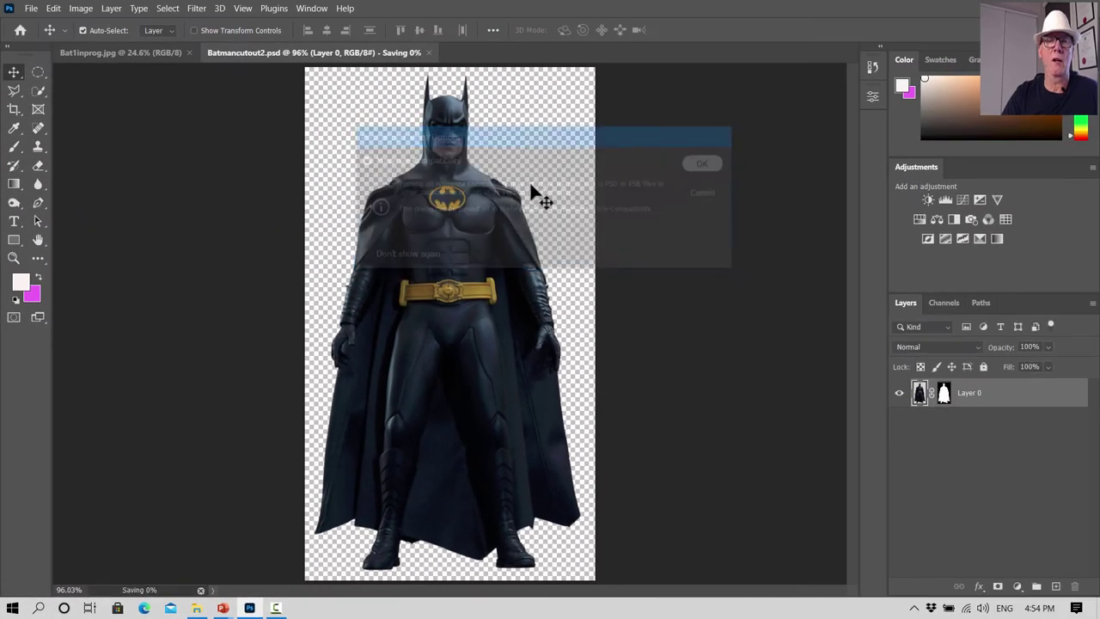
Step: Place Batmancutout2.psd into the cathedral street photo
{"action": "left_click", "coordinate": [131, 52]}
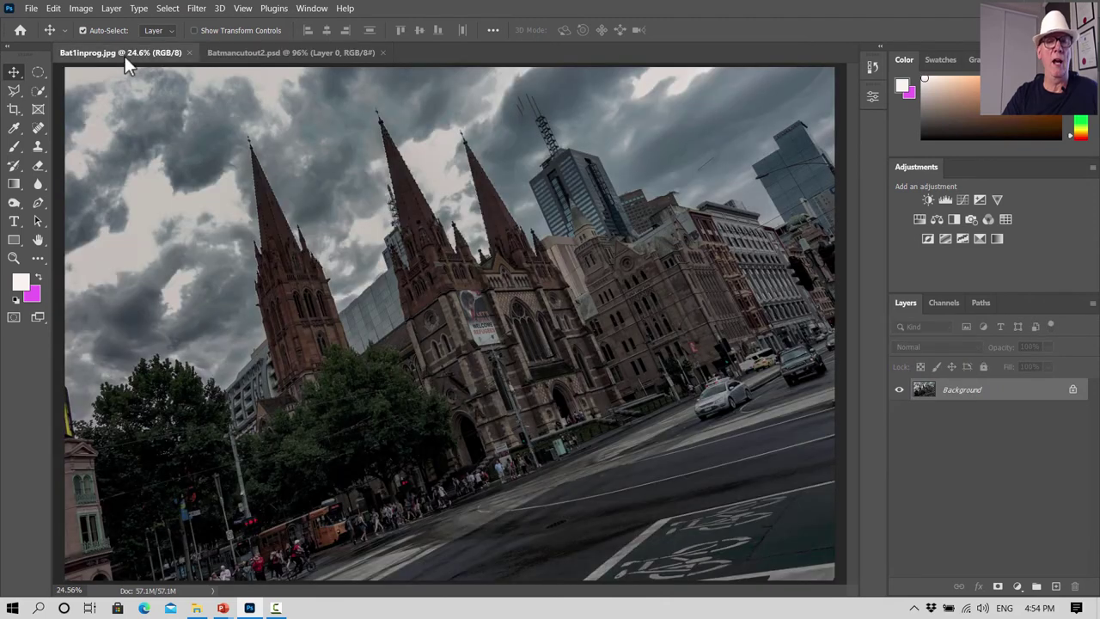
{"action": "left_click", "coordinate": [30, 8]}
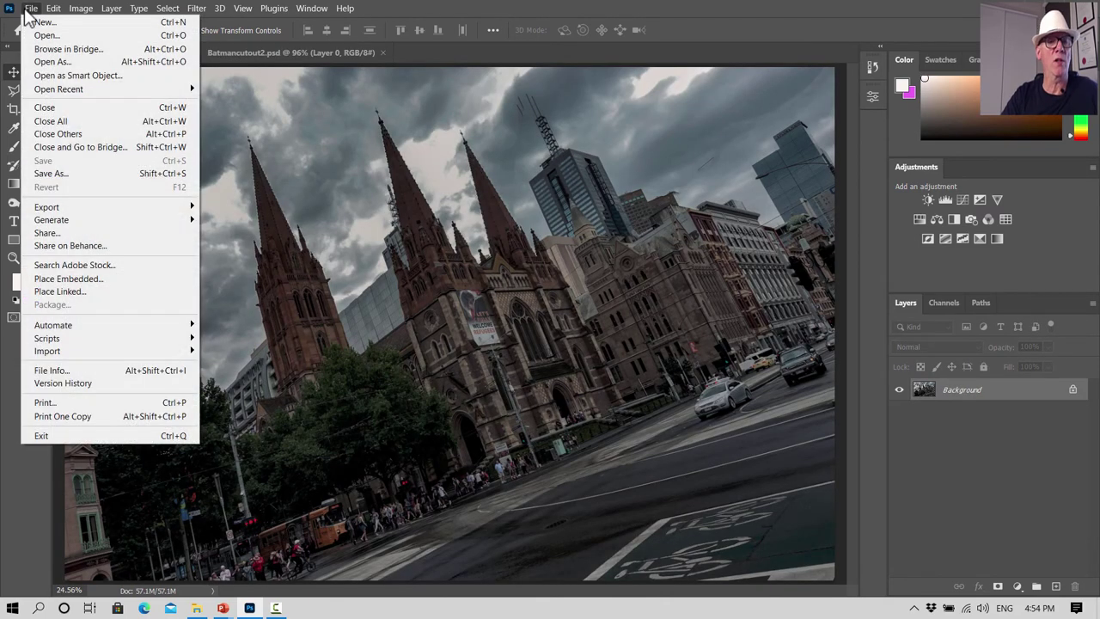
{"action": "left_click", "coordinate": [83, 280]}
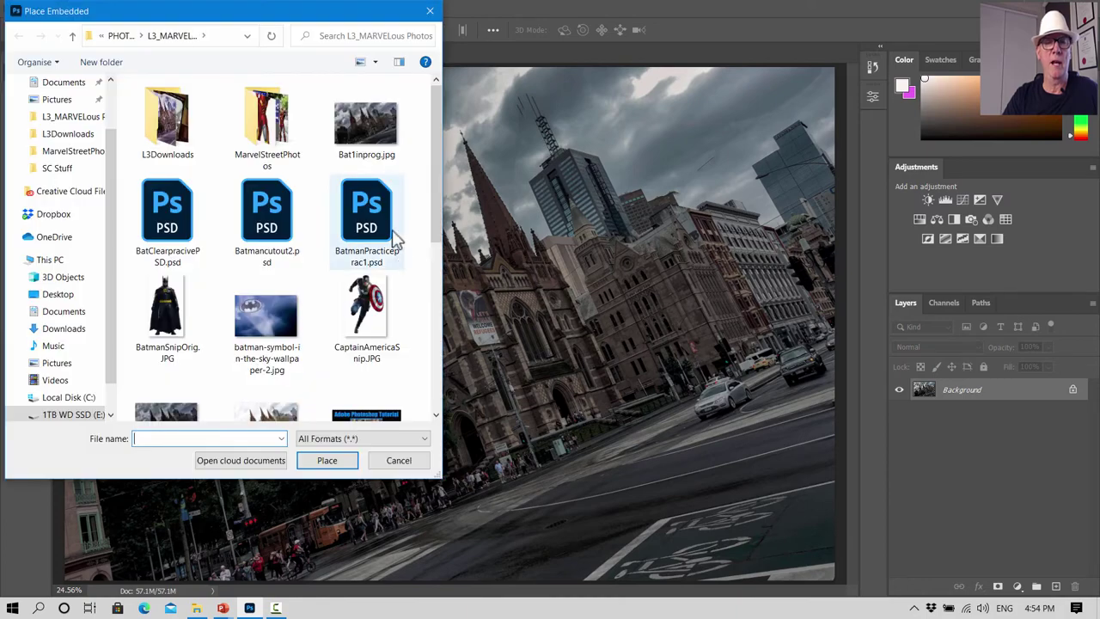
{"action": "left_click", "coordinate": [269, 219]}
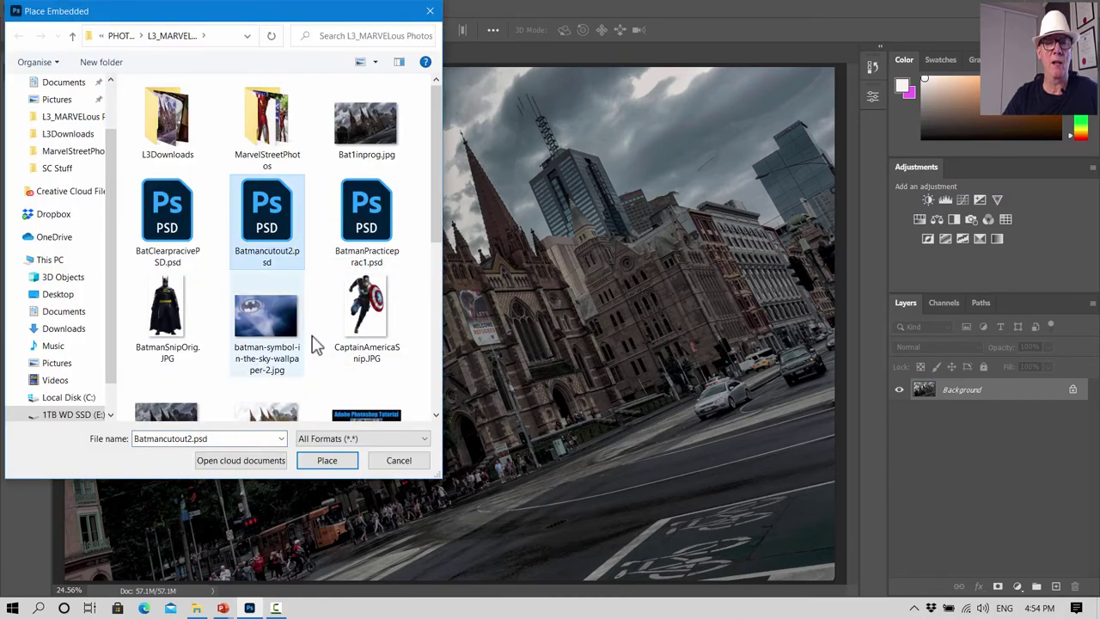
{"action": "left_click", "coordinate": [328, 461]}
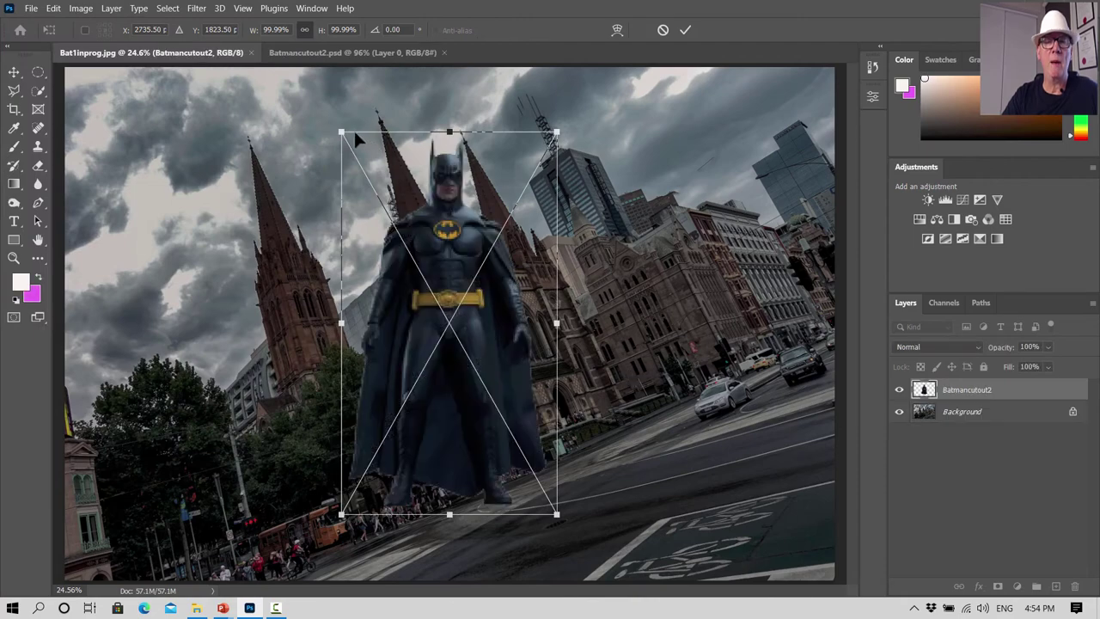
Step: Scale Batman to about 67%, tilt him about 7°, and set him on the lower-right street
{"action": "left_click_drag", "start_coordinate": [337, 129], "coordinate": [428, 287]}
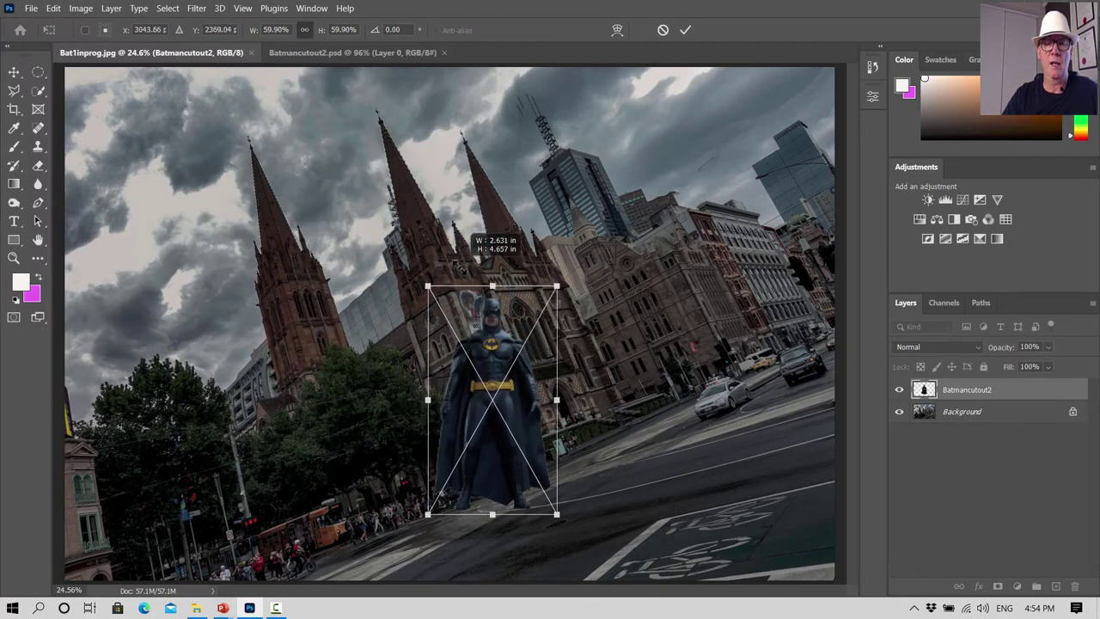
{"action": "left_click_drag", "start_coordinate": [478, 363], "coordinate": [721, 421]}
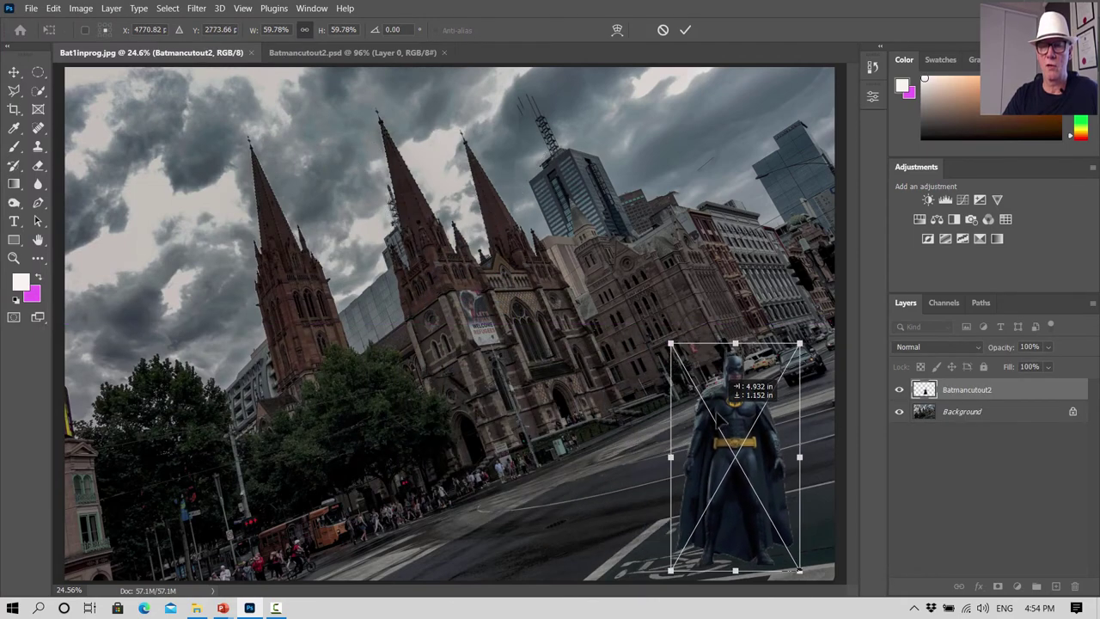
{"action": "left_click_drag", "start_coordinate": [813, 335], "coordinate": [794, 323]}
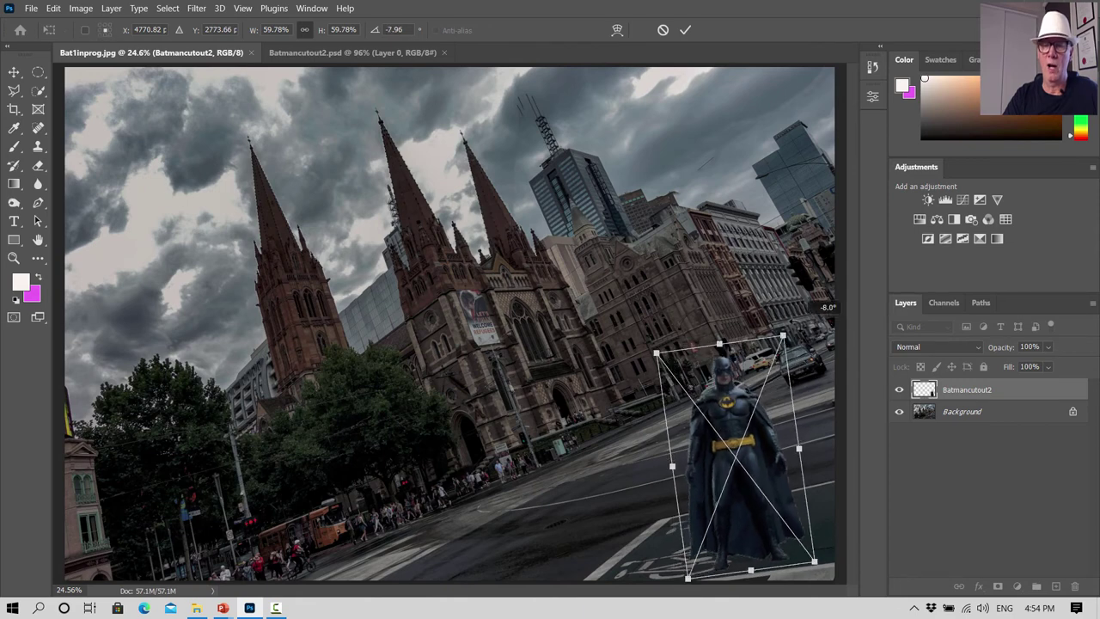
{"action": "left_click_drag", "start_coordinate": [730, 400], "coordinate": [747, 413]}
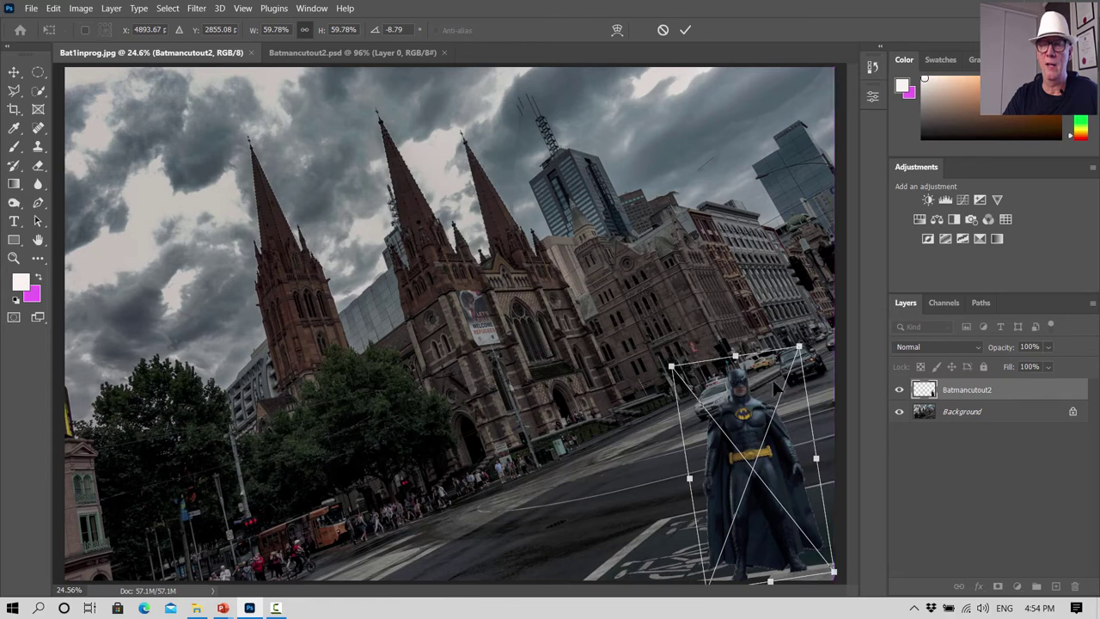
{"action": "left_click_drag", "start_coordinate": [809, 335], "coordinate": [816, 339]}
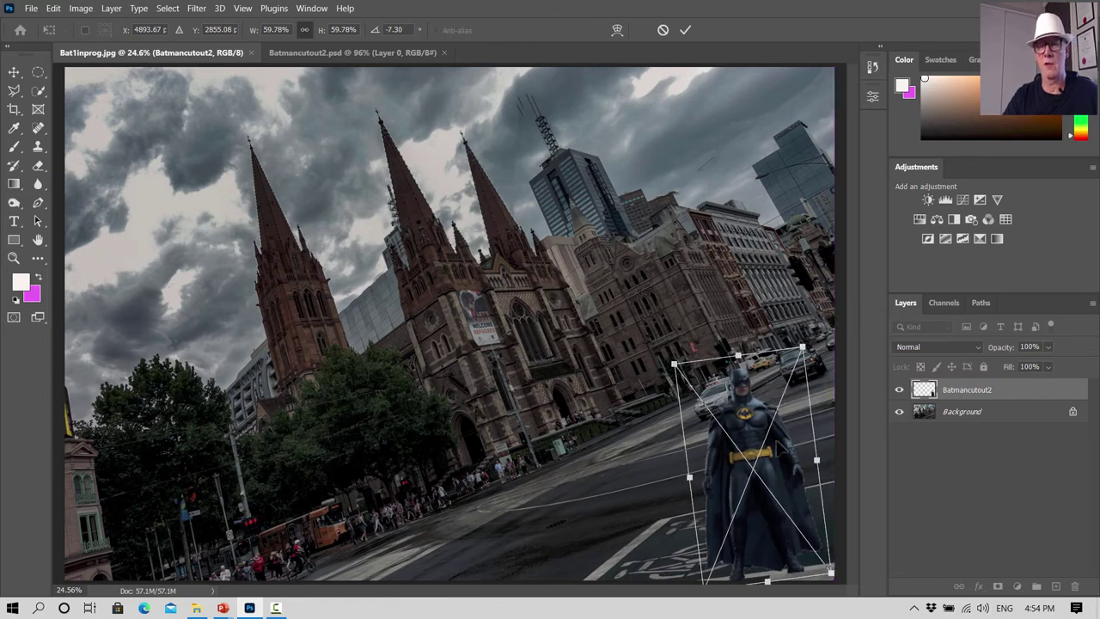
{"action": "left_click_drag", "start_coordinate": [674, 363], "coordinate": [640, 324]}
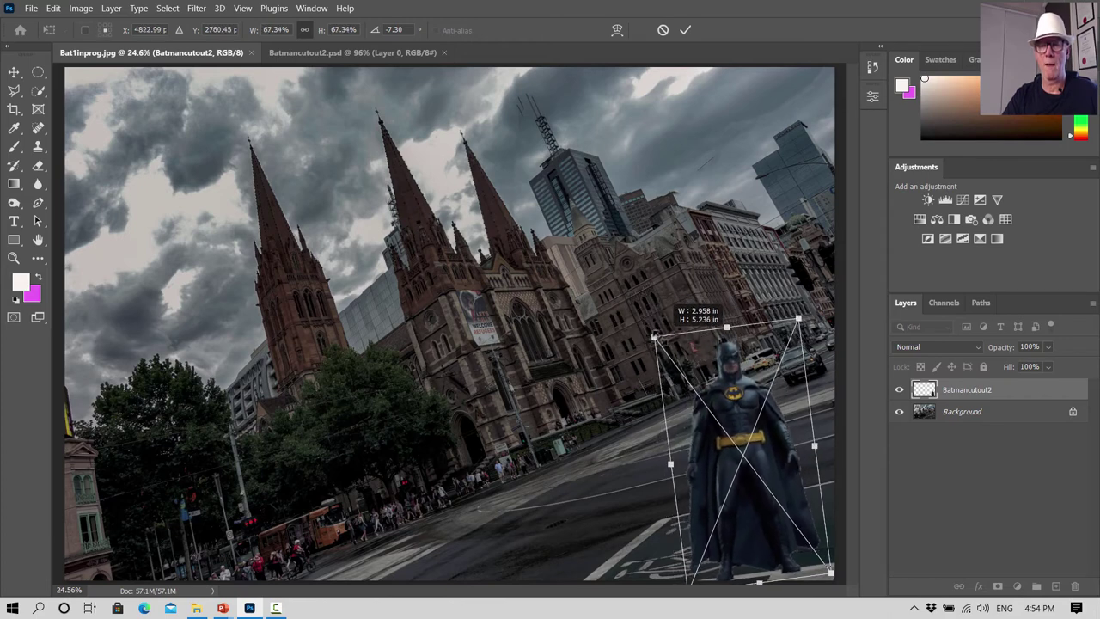
{"action": "left_click_drag", "start_coordinate": [642, 322], "coordinate": [654, 335]}
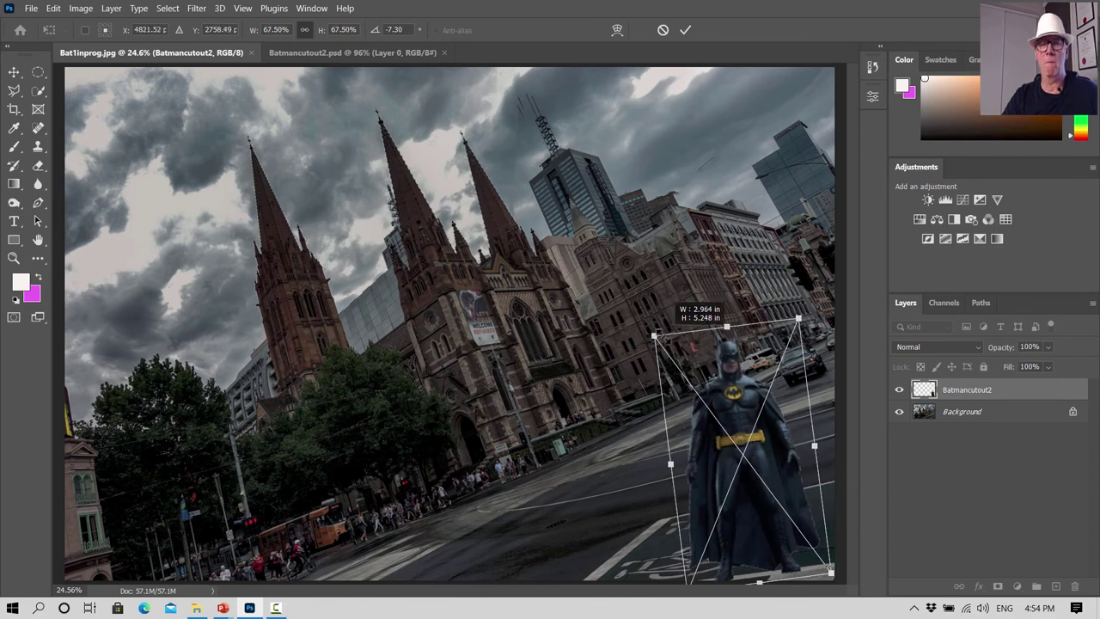
{"action": "left_click_drag", "start_coordinate": [654, 335], "coordinate": [656, 338]}
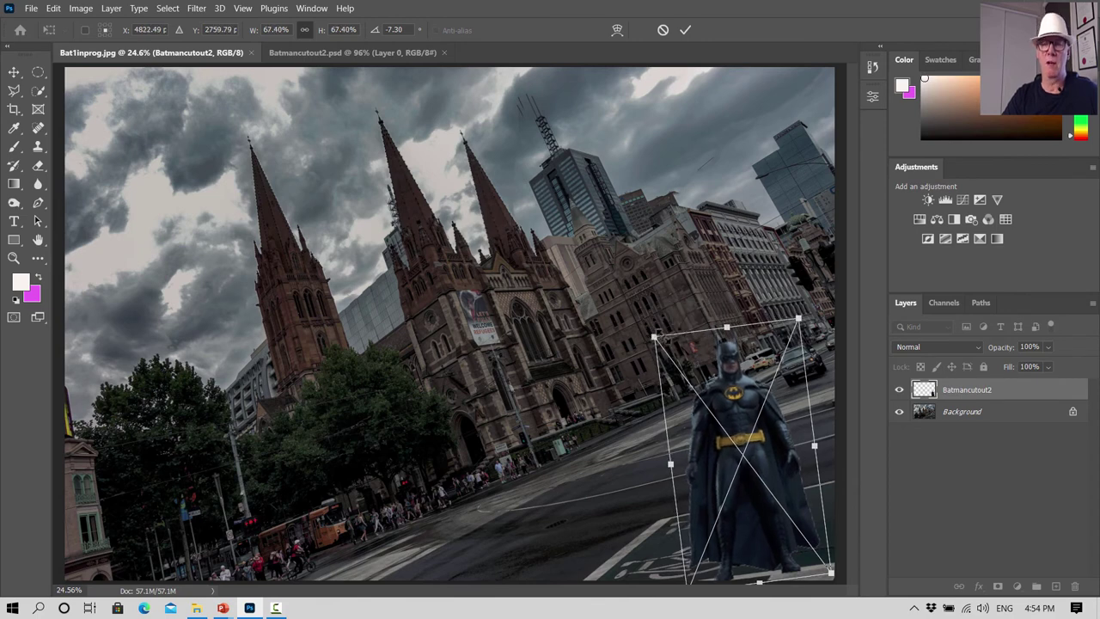
{"action": "left_click", "coordinate": [14, 72]}
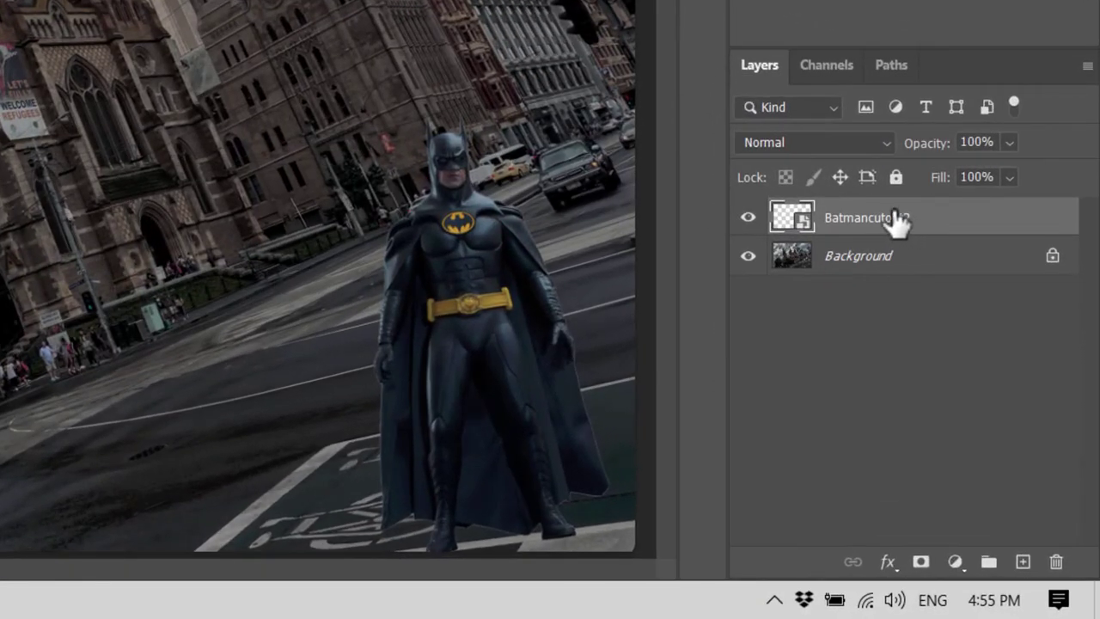
Step: In the Batman layer's Blending Options, turn off Inner Glow and turn on Inner Shadow
{"action": "right_click", "coordinate": [894, 221]}
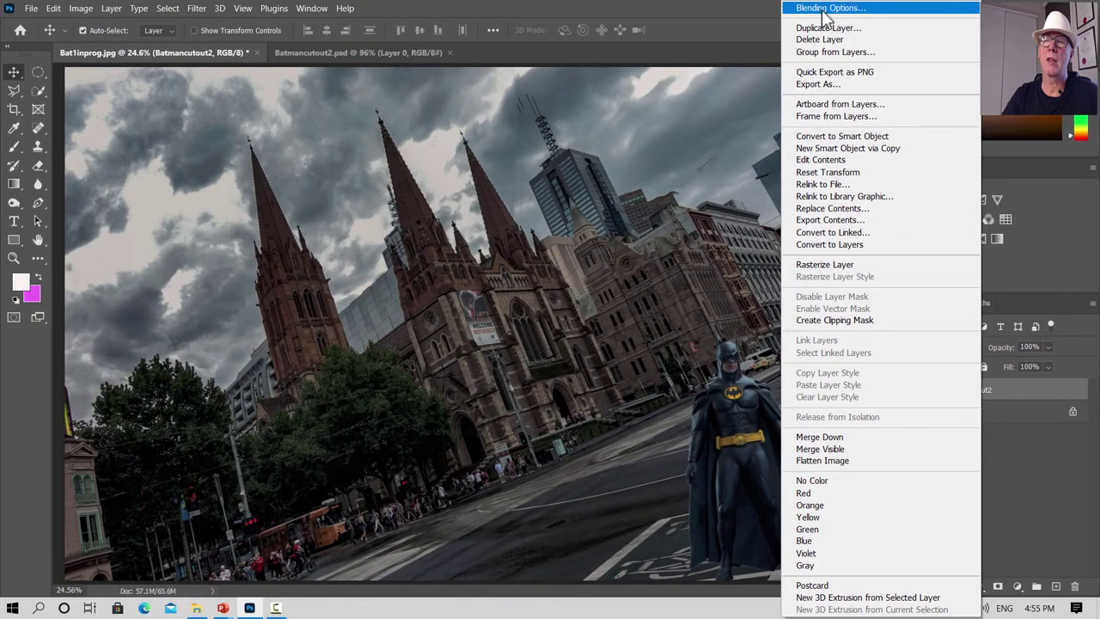
{"action": "left_click", "coordinate": [830, 8]}
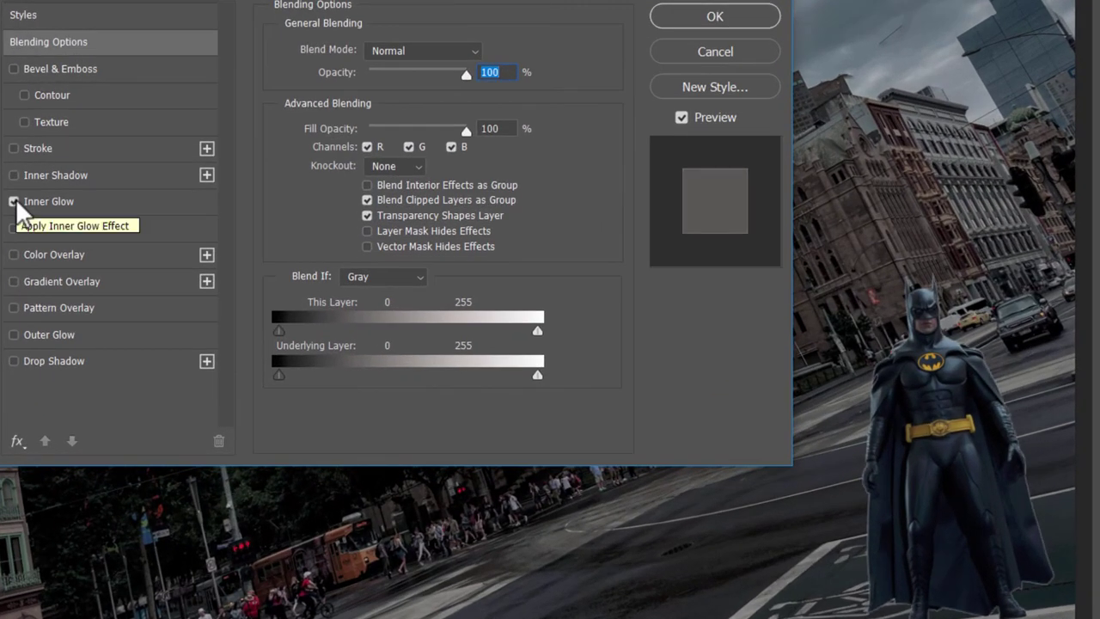
{"action": "left_click", "coordinate": [16, 204]}
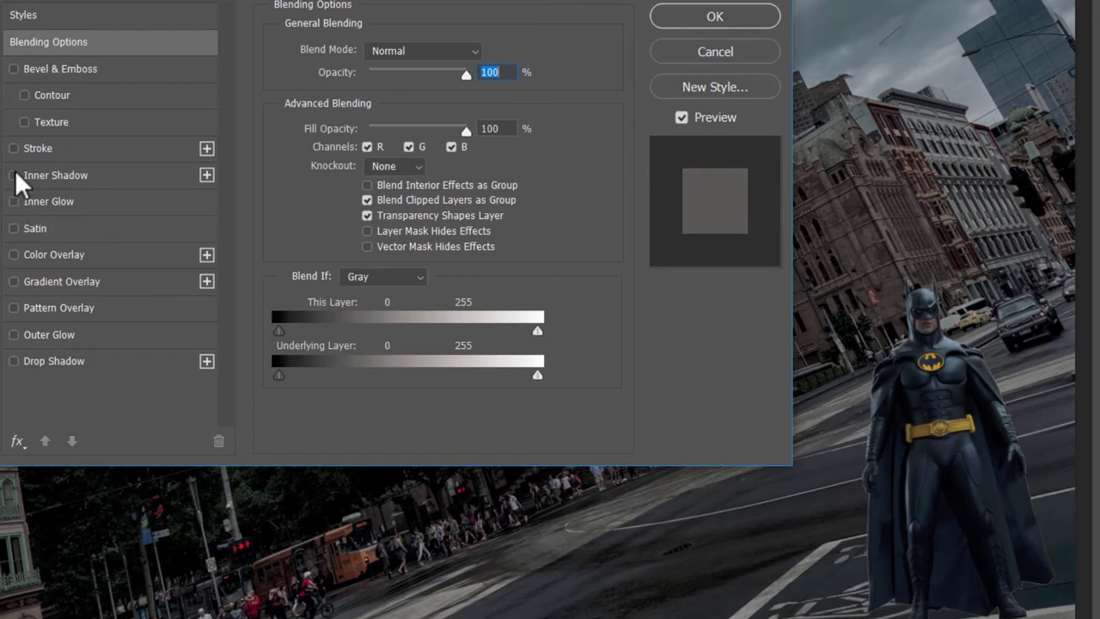
{"action": "left_click", "coordinate": [13, 176]}
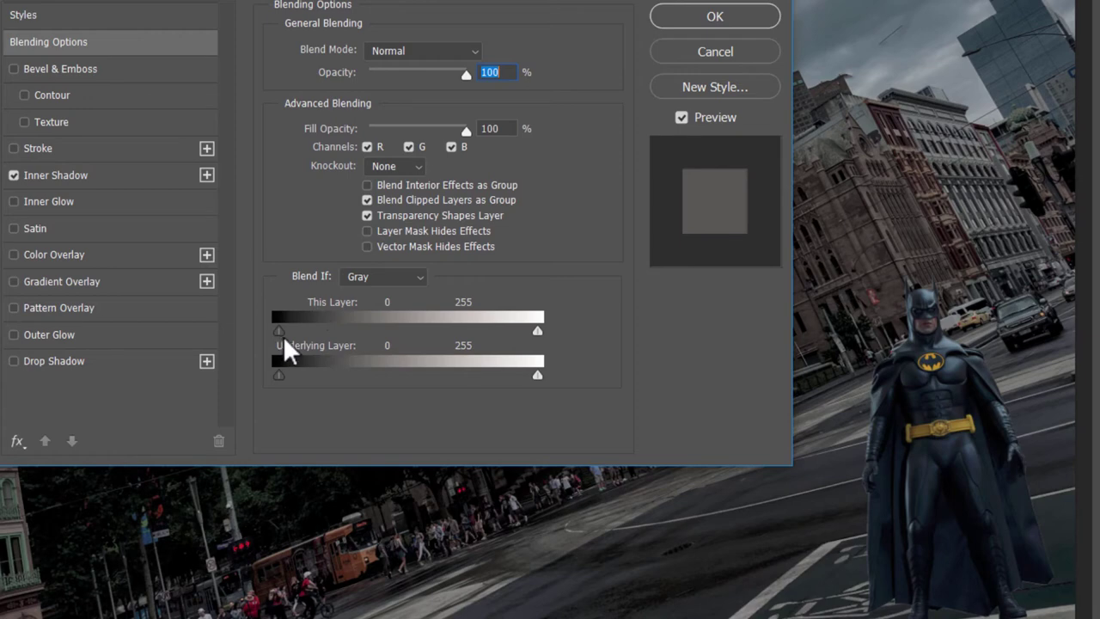
Step: Try the Blend If sliders, restore them, and add a second Inner Shadow
{"action": "mouse_move", "coordinate": [286, 344]}
{"action": "left_mouse_down"}
{"action": "mouse_move", "coordinate": [324, 338]}
{"action": "mouse_move", "coordinate": [250, 353]}
{"action": "left_mouse_up"}
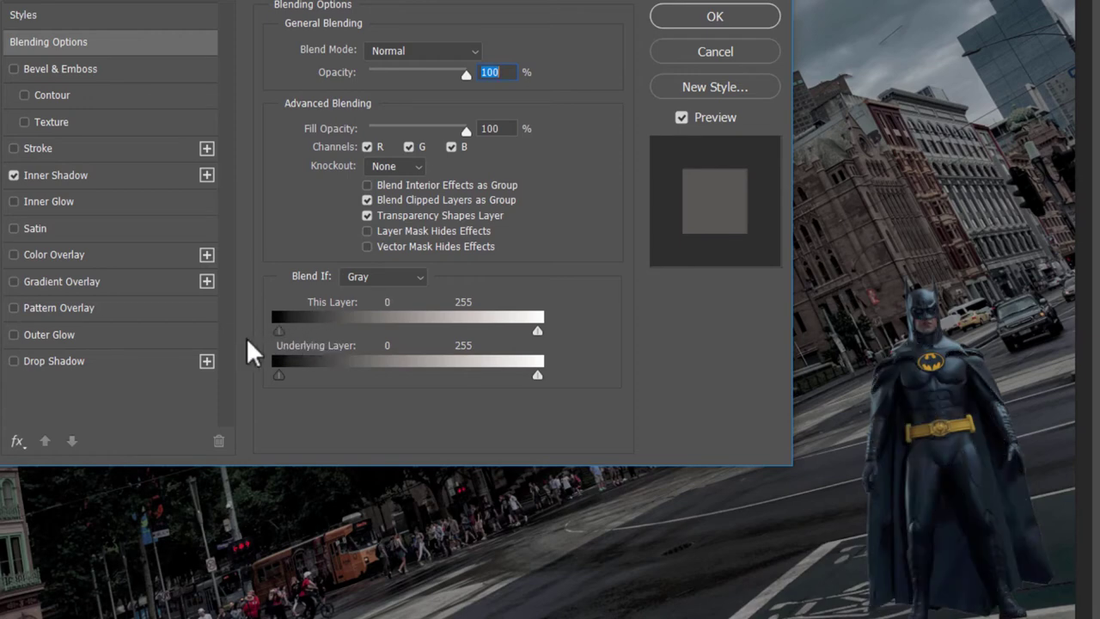
{"action": "mouse_move", "coordinate": [284, 391]}
{"action": "left_mouse_down"}
{"action": "mouse_move", "coordinate": [295, 381]}
{"action": "mouse_move", "coordinate": [263, 393]}
{"action": "left_mouse_up"}
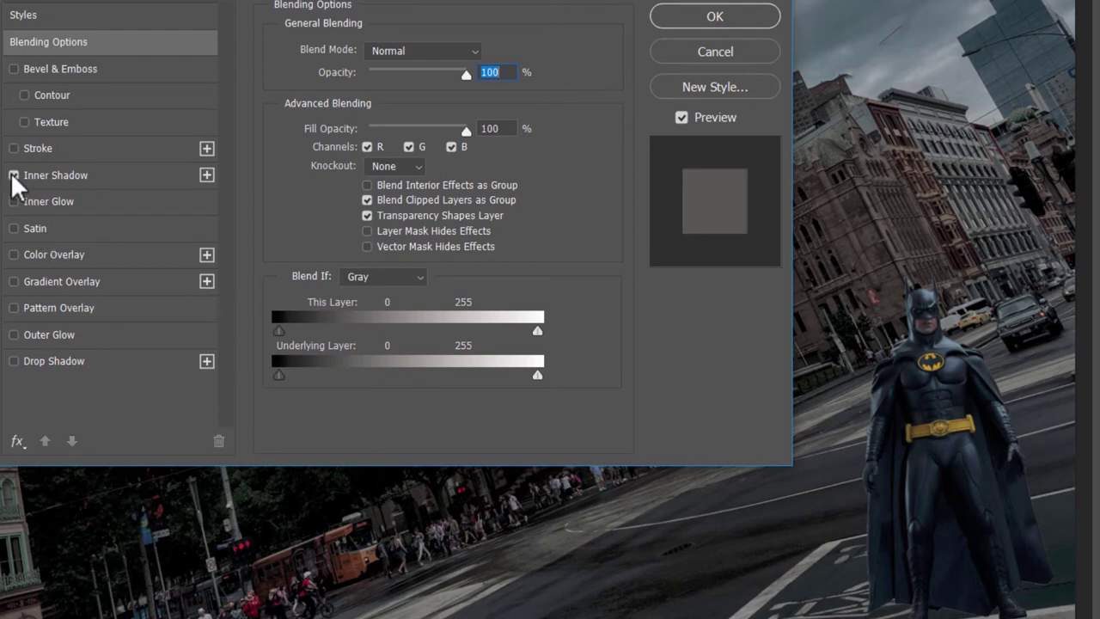
{"action": "left_click", "coordinate": [206, 175]}
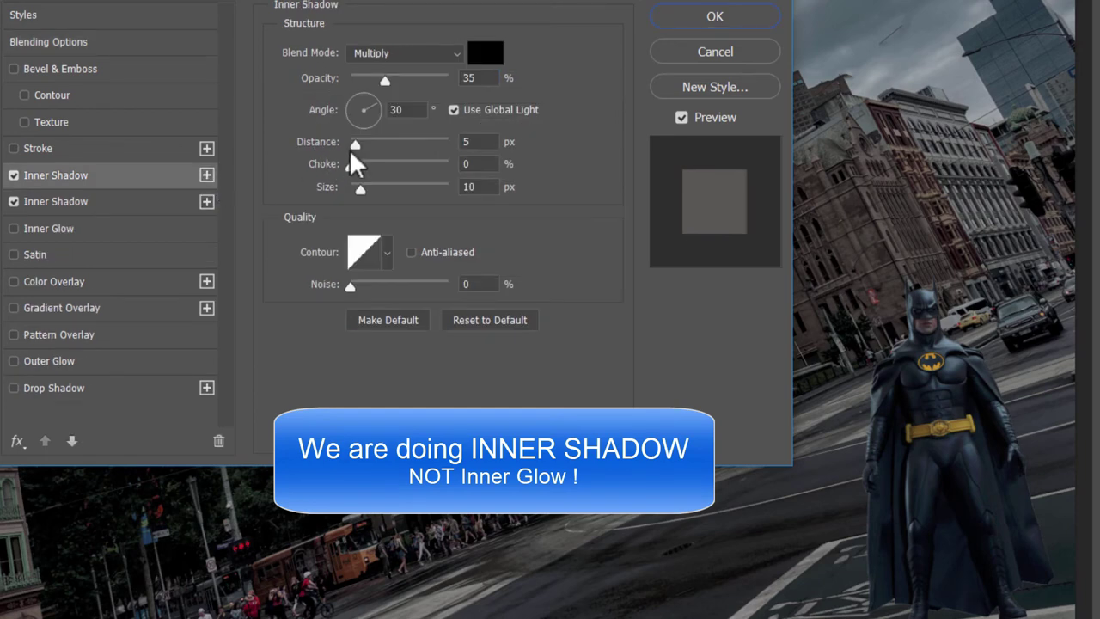
Step: Give the second Inner Shadow 45 px distance, 17% choke, 57 px size, 64% opacity, and apply
{"action": "mouse_move", "coordinate": [354, 144]}
{"action": "left_mouse_down"}
{"action": "mouse_move", "coordinate": [399, 146]}
{"action": "mouse_move", "coordinate": [371, 165]}
{"action": "mouse_move", "coordinate": [383, 165]}
{"action": "mouse_move", "coordinate": [356, 165]}
{"action": "mouse_move", "coordinate": [373, 189]}
{"action": "mouse_move", "coordinate": [443, 190]}
{"action": "mouse_move", "coordinate": [331, 193]}
{"action": "mouse_move", "coordinate": [572, 177]}
{"action": "mouse_move", "coordinate": [379, 191]}
{"action": "mouse_move", "coordinate": [380, 174]}
{"action": "left_mouse_up"}
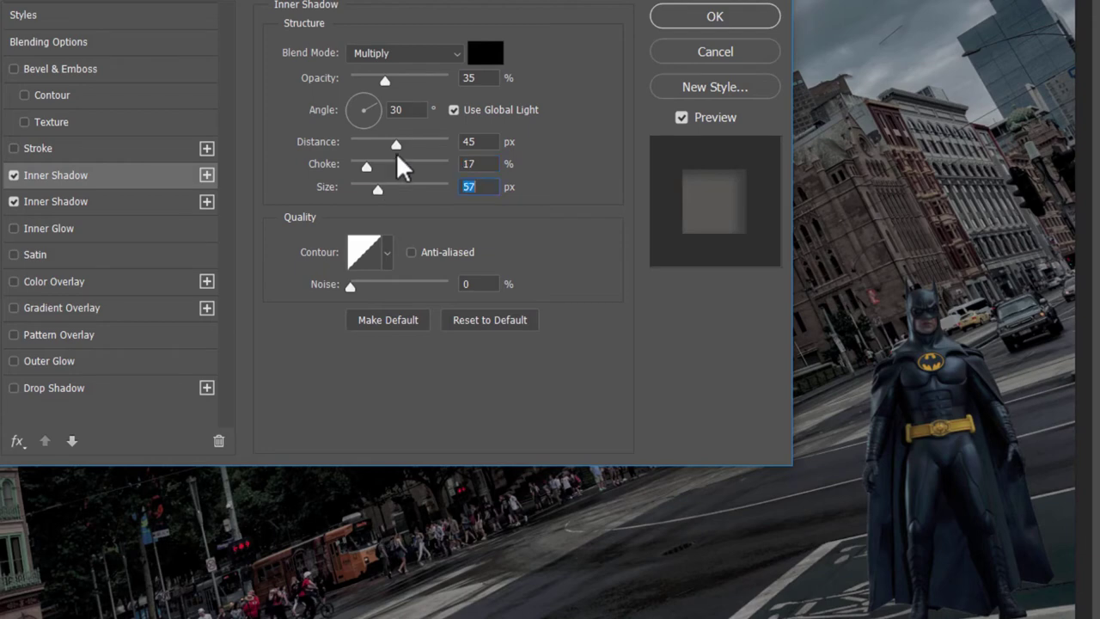
{"action": "mouse_move", "coordinate": [384, 81]}
{"action": "left_mouse_down"}
{"action": "mouse_move", "coordinate": [443, 80]}
{"action": "mouse_move", "coordinate": [398, 103]}
{"action": "mouse_move", "coordinate": [414, 103]}
{"action": "left_mouse_up"}
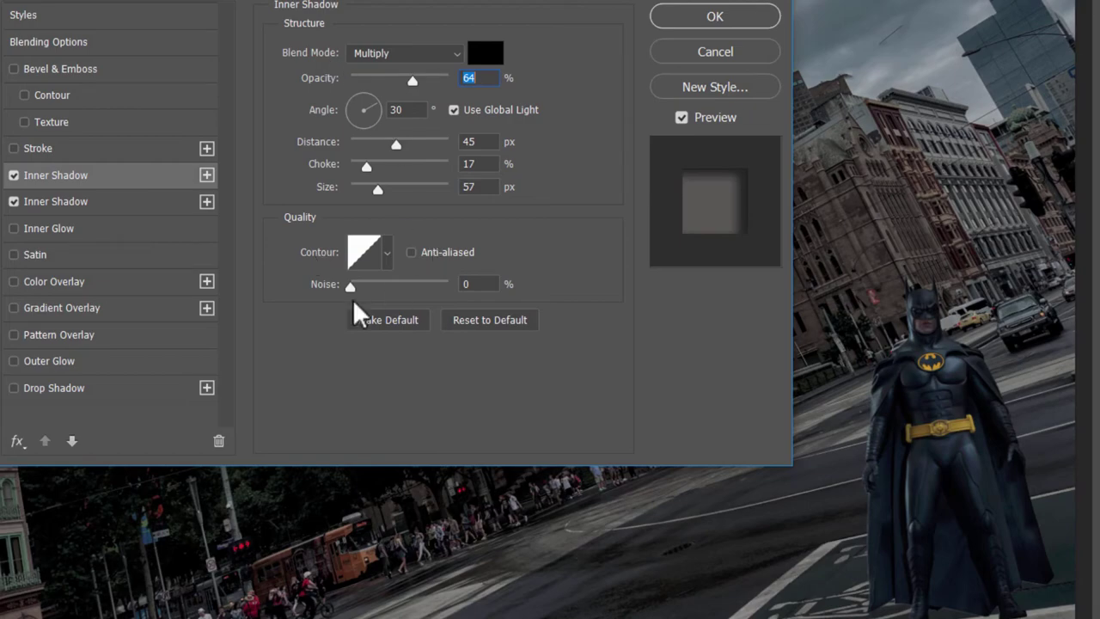
{"action": "left_click", "coordinate": [722, 13]}
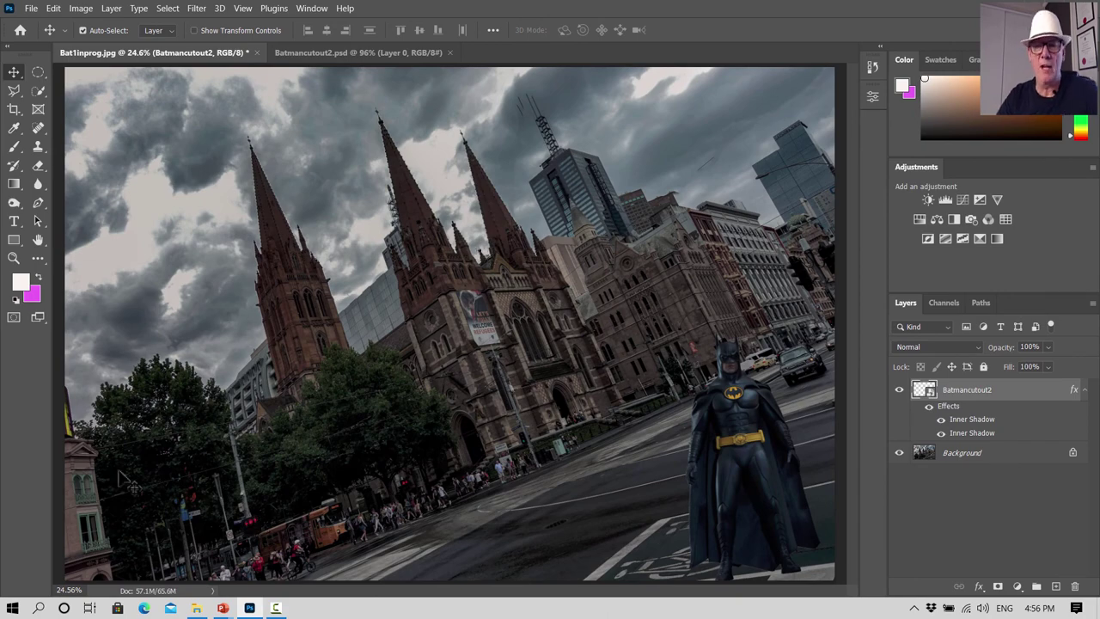
Step: Open batman-symbol-in-the-sky-wallpaper-2.jpg as its own document
{"action": "left_click", "coordinate": [34, 11]}
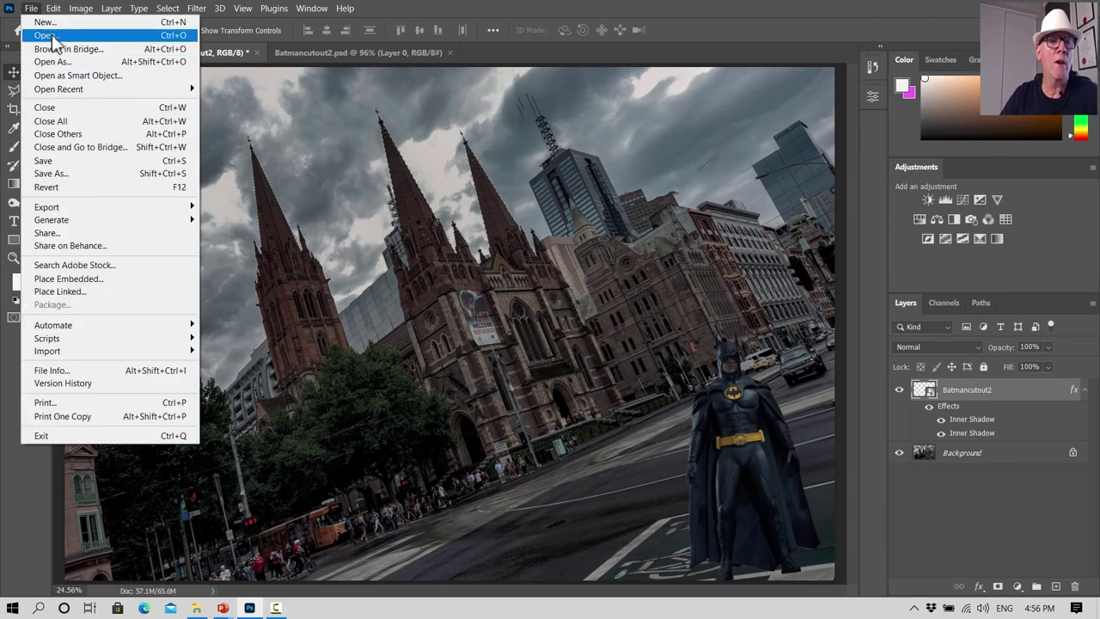
{"action": "left_click", "coordinate": [45, 37]}
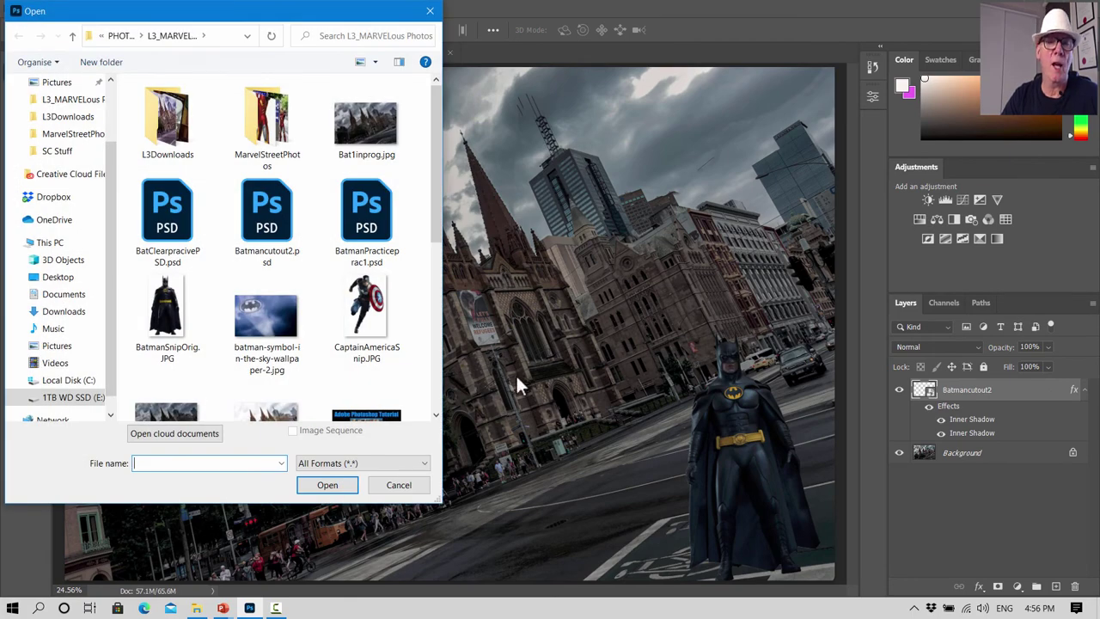
{"action": "left_click", "coordinate": [266, 319]}
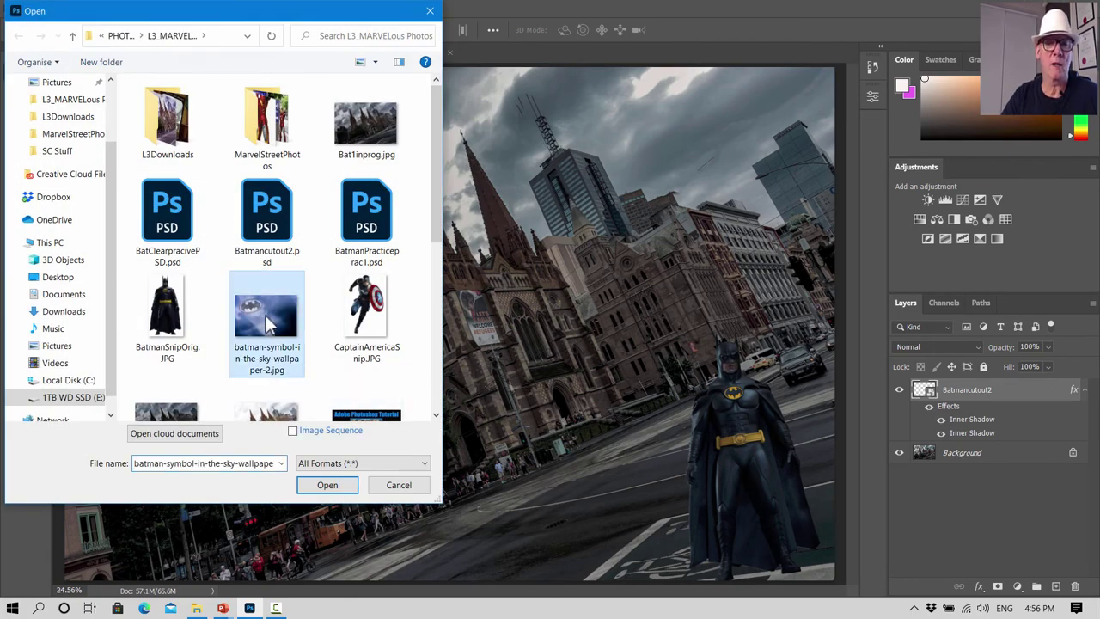
{"action": "left_click", "coordinate": [325, 487]}
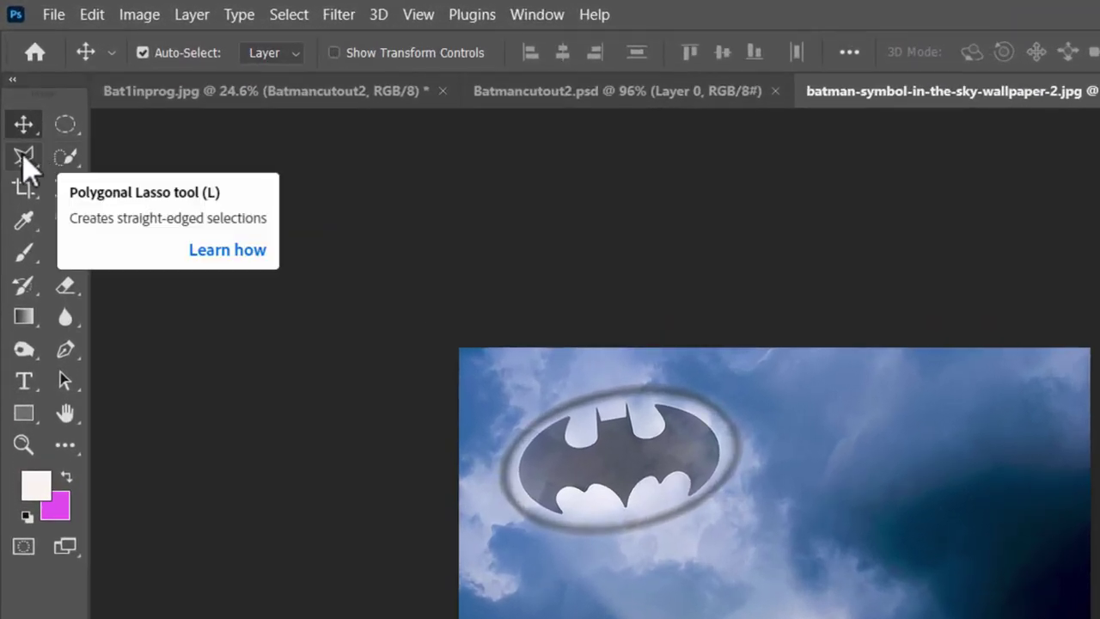
Step: Quick-select the bat symbol, trim the sky from the selection, then deselect
{"action": "left_click", "coordinate": [69, 160]}
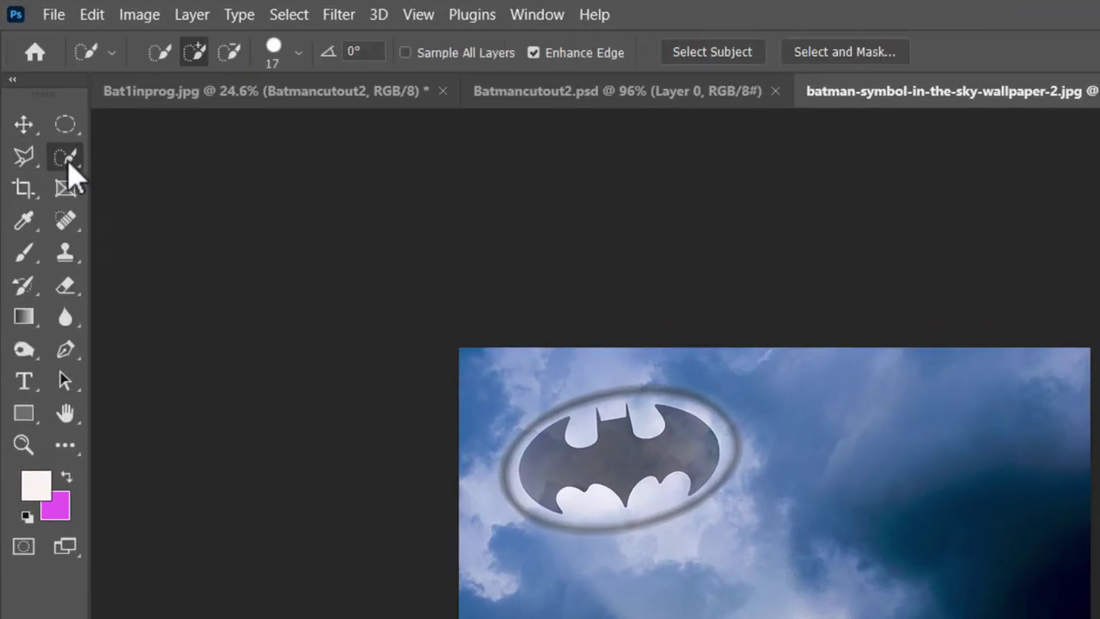
{"action": "mouse_move", "coordinate": [493, 448]}
{"action": "left_mouse_down"}
{"action": "mouse_move", "coordinate": [737, 424]}
{"action": "mouse_move", "coordinate": [656, 501]}
{"action": "mouse_move", "coordinate": [511, 501]}
{"action": "left_mouse_up"}
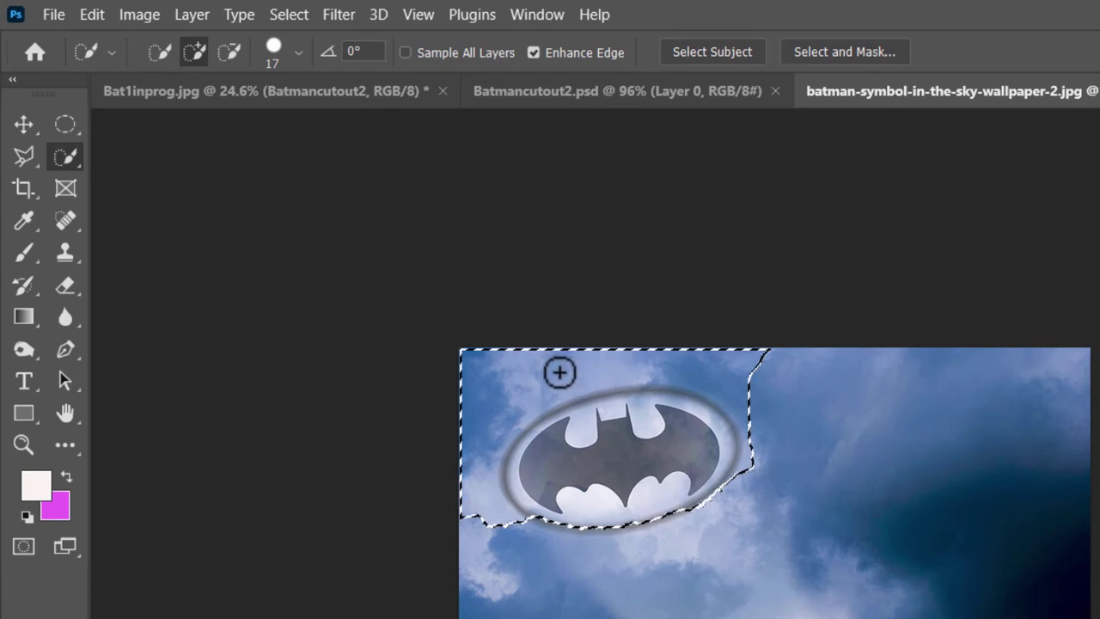
{"action": "mouse_move", "coordinate": [527, 376]}
{"action": "left_mouse_down"}
{"action": "mouse_move", "coordinate": [511, 376]}
{"action": "mouse_move", "coordinate": [663, 375]}
{"action": "mouse_move", "coordinate": [755, 404]}
{"action": "mouse_move", "coordinate": [754, 466]}
{"action": "mouse_move", "coordinate": [744, 484]}
{"action": "mouse_move", "coordinate": [668, 522]}
{"action": "mouse_move", "coordinate": [551, 535]}
{"action": "mouse_move", "coordinate": [484, 494]}
{"action": "left_mouse_up"}
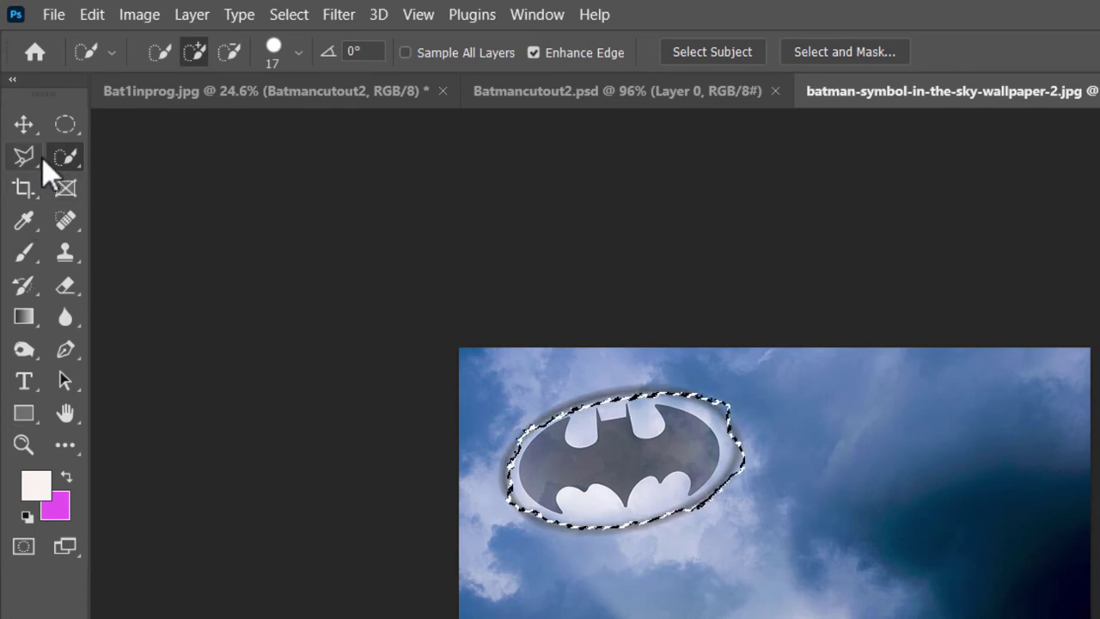
{"action": "key", "text": "ctrl+d"}
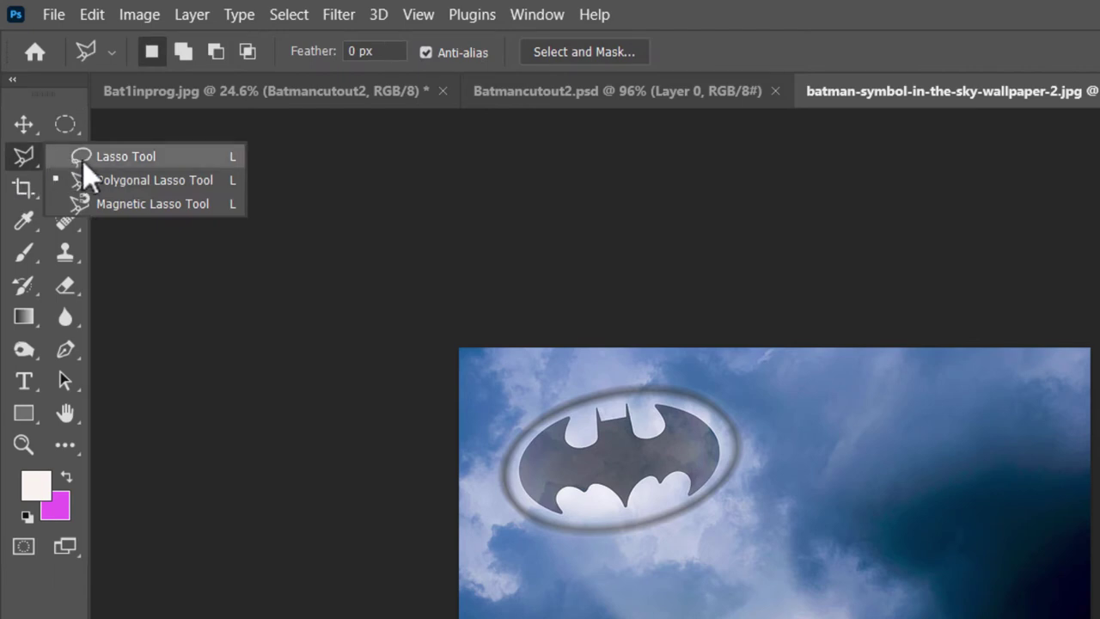
Step: Lasso a wide freehand outline around the bat-signal oval and its glow, redoing the first attempt
{"action": "left_click_drag", "start_coordinate": [20, 164], "coordinate": [81, 163]}
{"action": "mouse_move", "coordinate": [564, 387]}
{"action": "left_mouse_down"}
{"action": "mouse_move", "coordinate": [504, 451]}
{"action": "mouse_move", "coordinate": [496, 488]}
{"action": "left_mouse_up"}
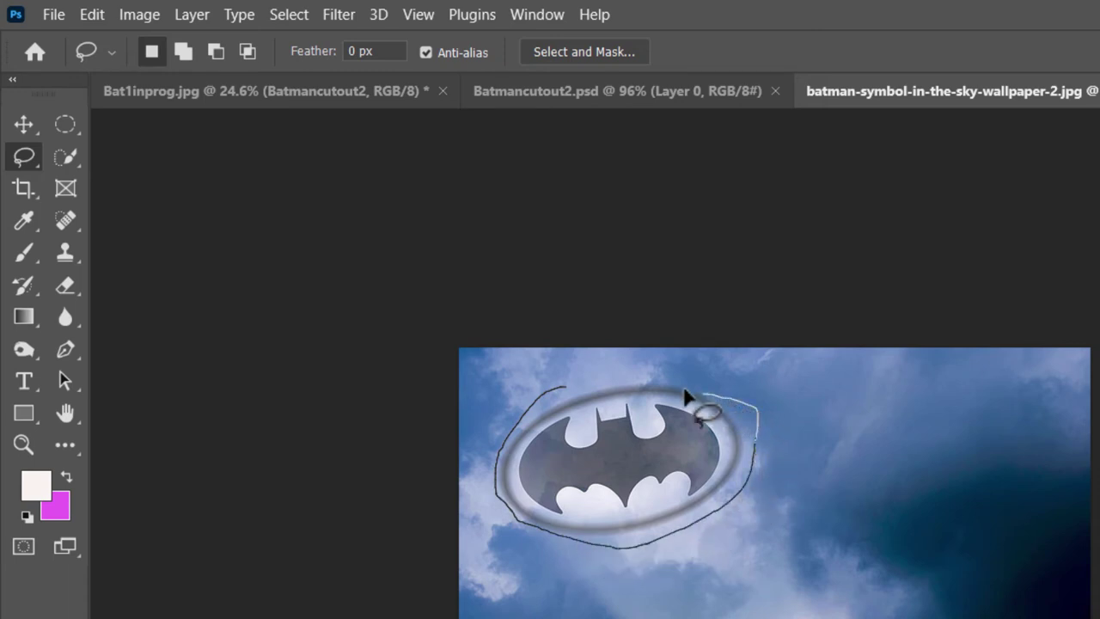
{"action": "mouse_move", "coordinate": [685, 392]}
{"action": "left_mouse_down"}
{"action": "mouse_move", "coordinate": [582, 375]}
{"action": "mouse_move", "coordinate": [543, 394]}
{"action": "mouse_move", "coordinate": [559, 389]}
{"action": "left_mouse_up"}
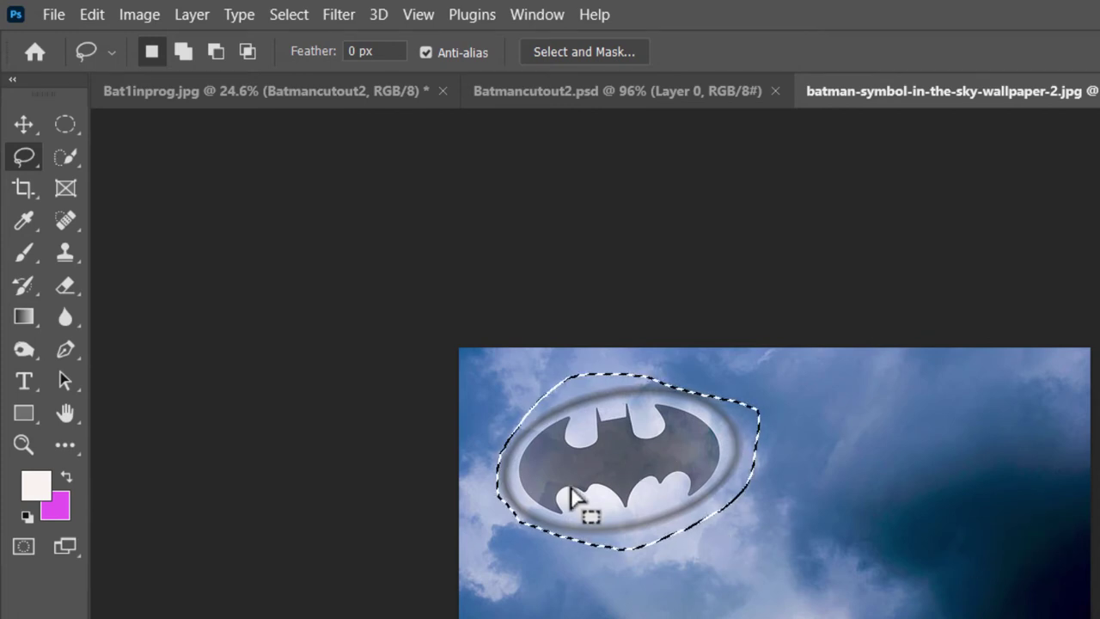
{"action": "left_click", "coordinate": [542, 509]}
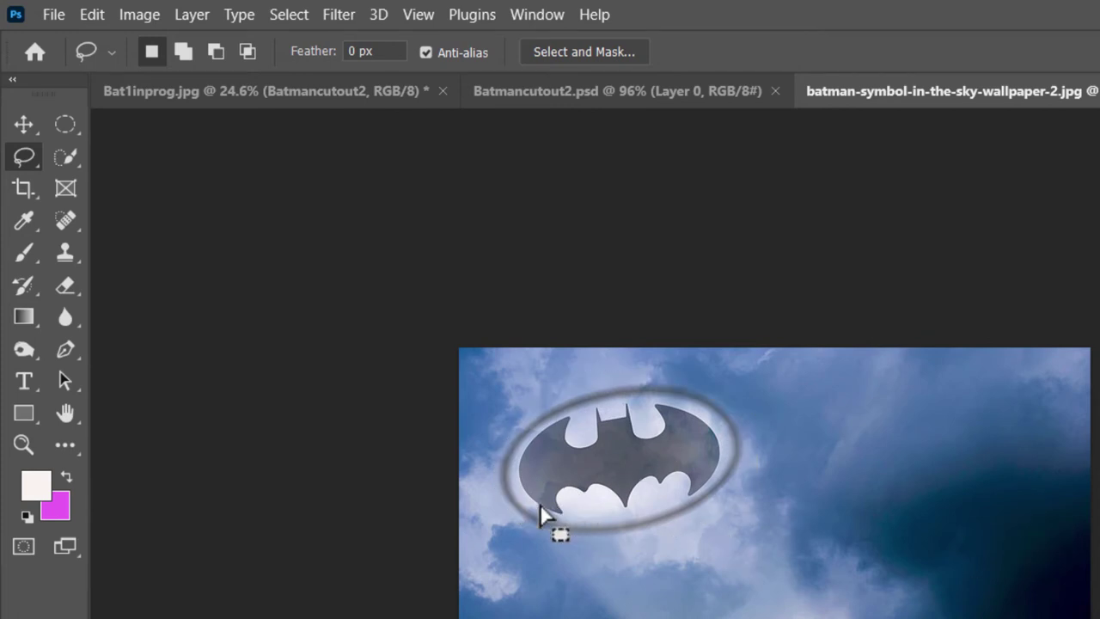
{"action": "mouse_move", "coordinate": [590, 373]}
{"action": "left_mouse_down"}
{"action": "mouse_move", "coordinate": [679, 367]}
{"action": "mouse_move", "coordinate": [738, 407]}
{"action": "left_mouse_up"}
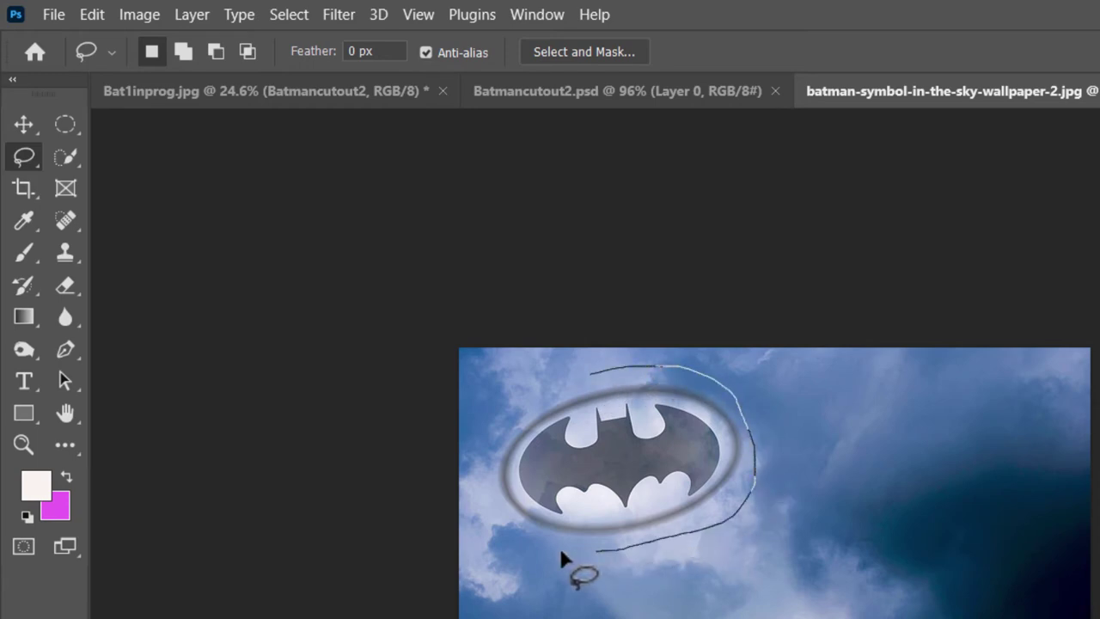
{"action": "mouse_move", "coordinate": [500, 521]}
{"action": "left_mouse_down"}
{"action": "mouse_move", "coordinate": [479, 464]}
{"action": "mouse_move", "coordinate": [570, 375]}
{"action": "mouse_move", "coordinate": [601, 374]}
{"action": "left_mouse_up"}
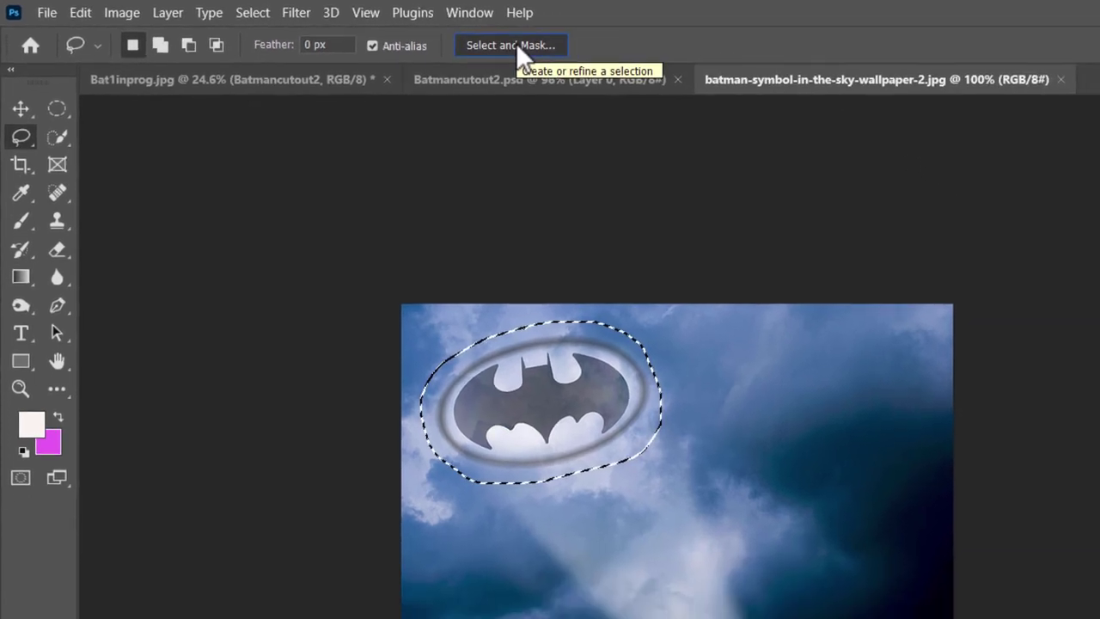
Step: In Select and Mask, feather the bat selection 32.6 px, comparing preview modes, then confirm
{"action": "left_click", "coordinate": [592, 52]}
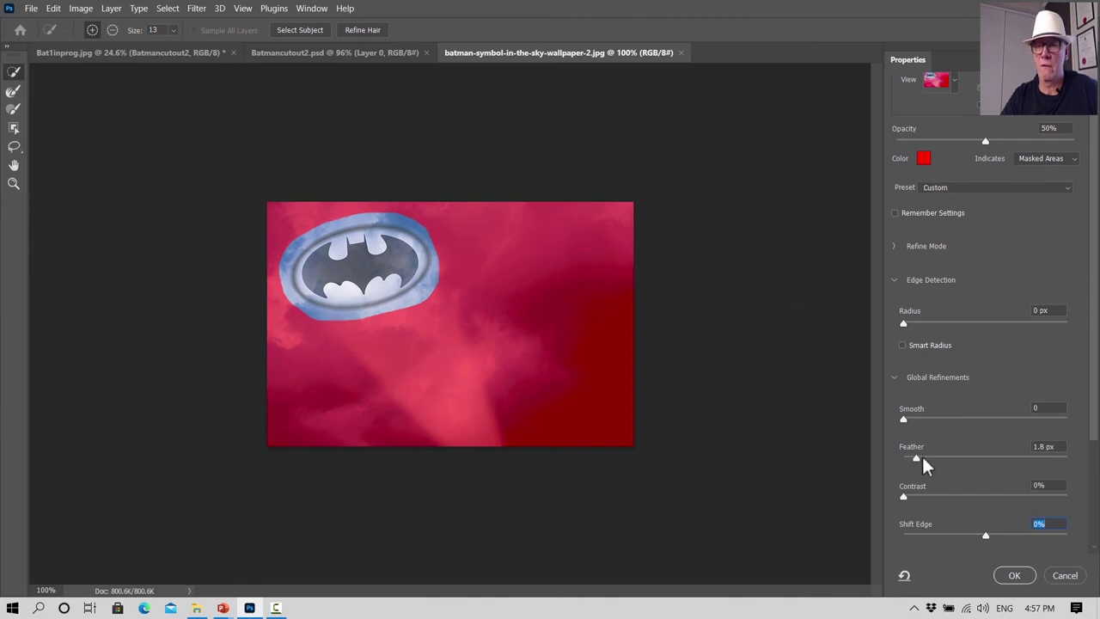
{"action": "left_click_drag", "start_coordinate": [917, 458], "coordinate": [983, 459]}
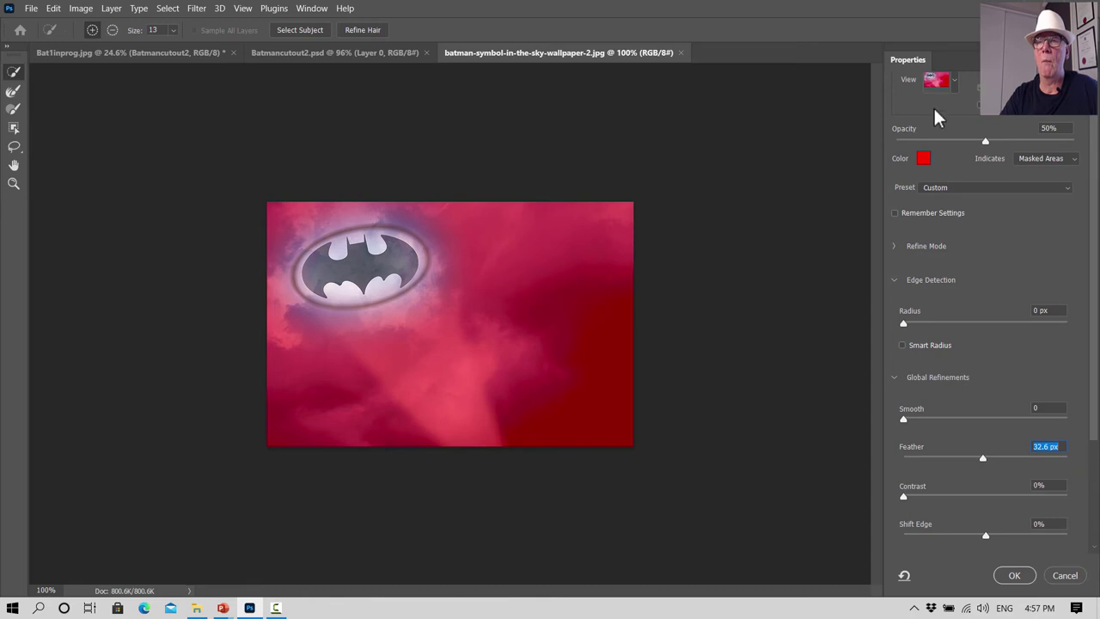
{"action": "left_click", "coordinate": [951, 84]}
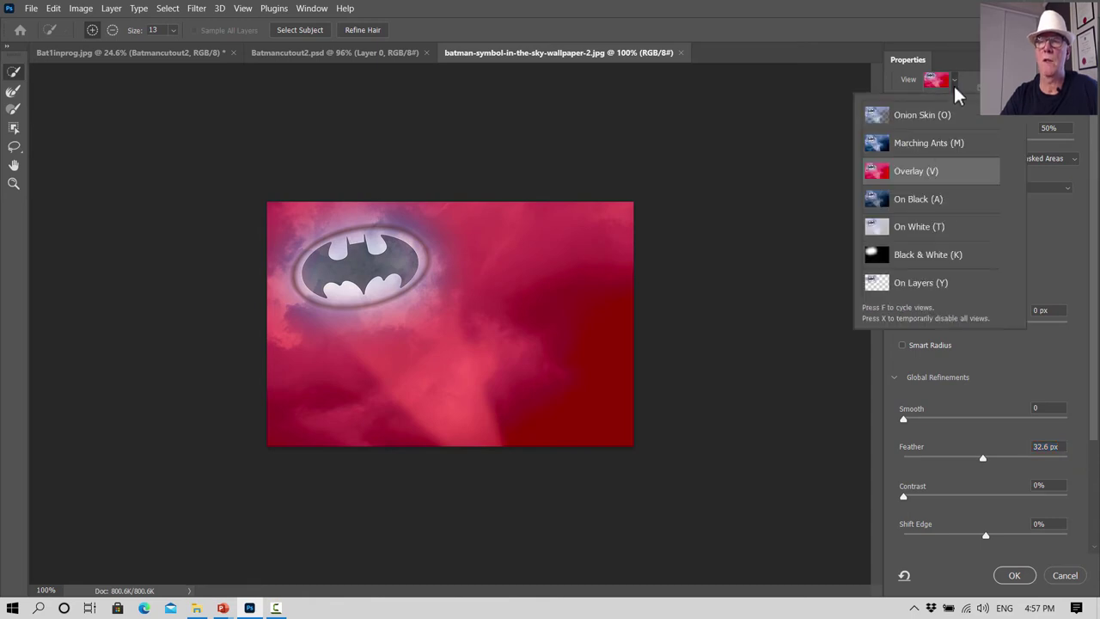
{"action": "left_click", "coordinate": [922, 118]}
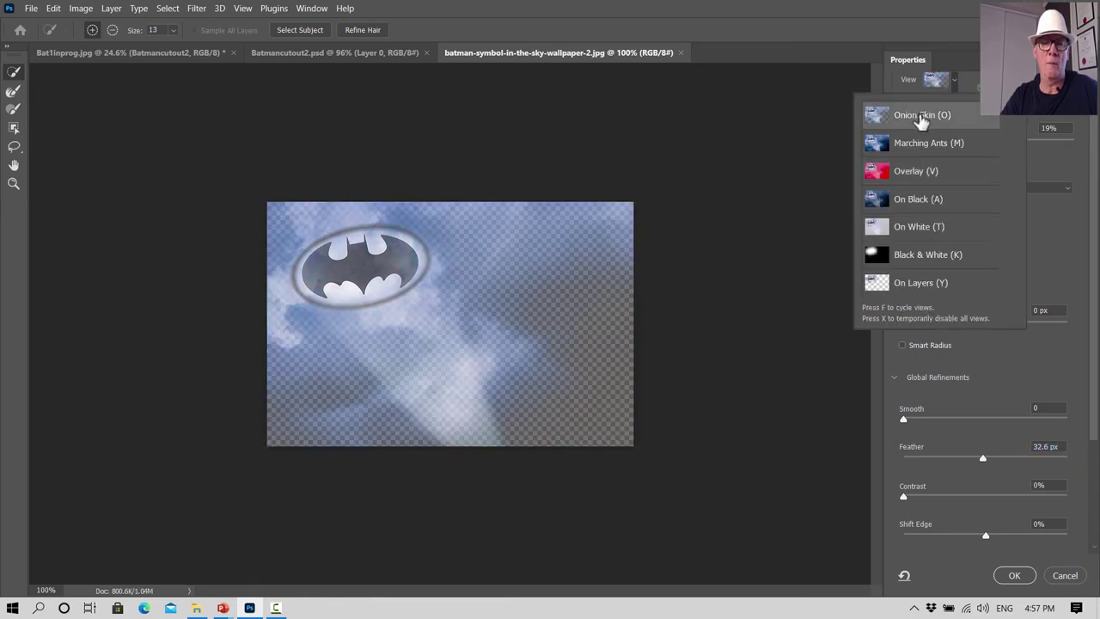
{"action": "left_click", "coordinate": [954, 82]}
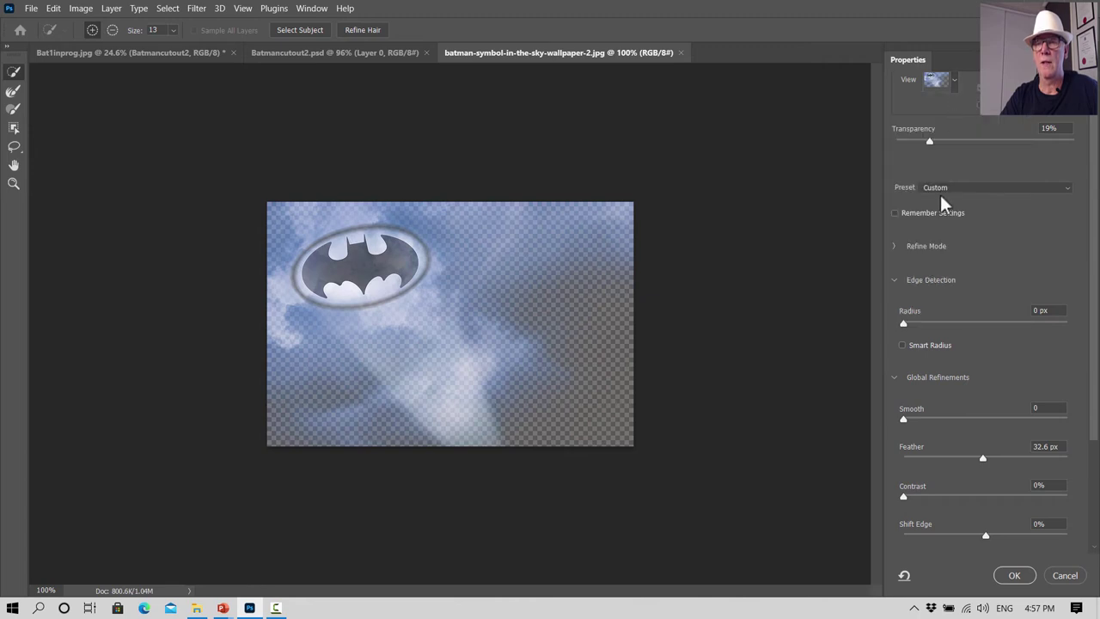
{"action": "left_click", "coordinate": [949, 86]}
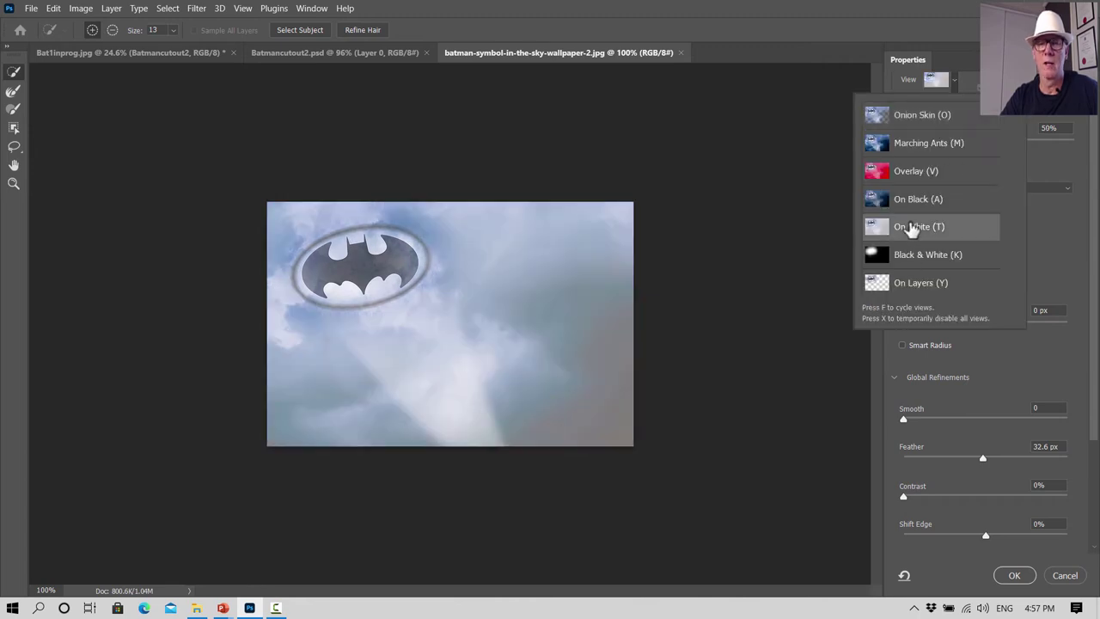
{"action": "left_click", "coordinate": [952, 76]}
{"action": "left_click", "coordinate": [952, 77]}
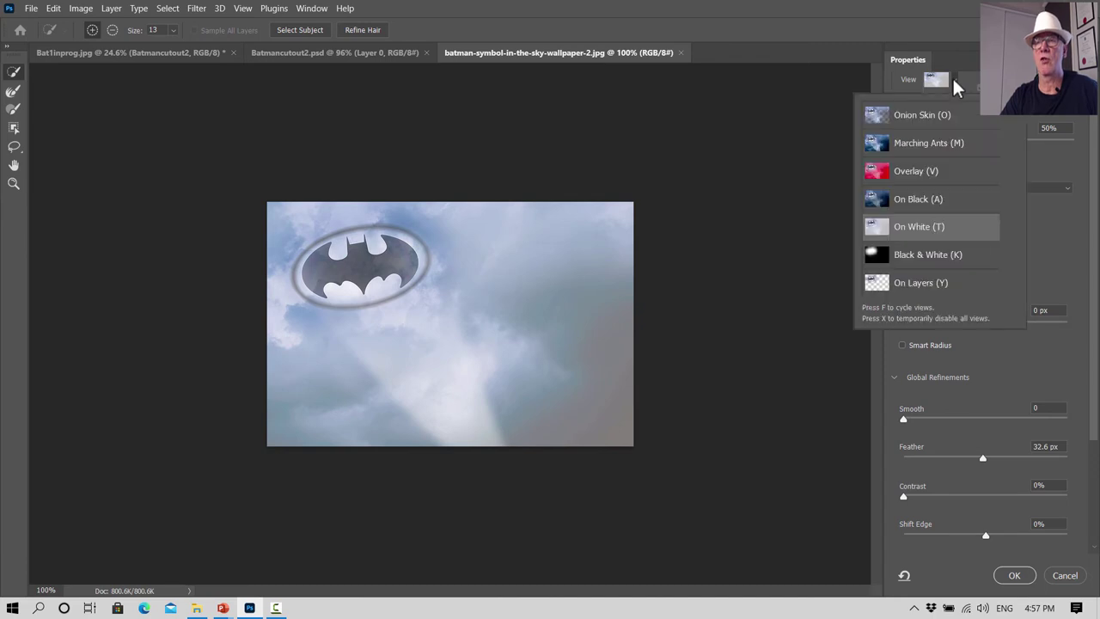
{"action": "left_click", "coordinate": [916, 171]}
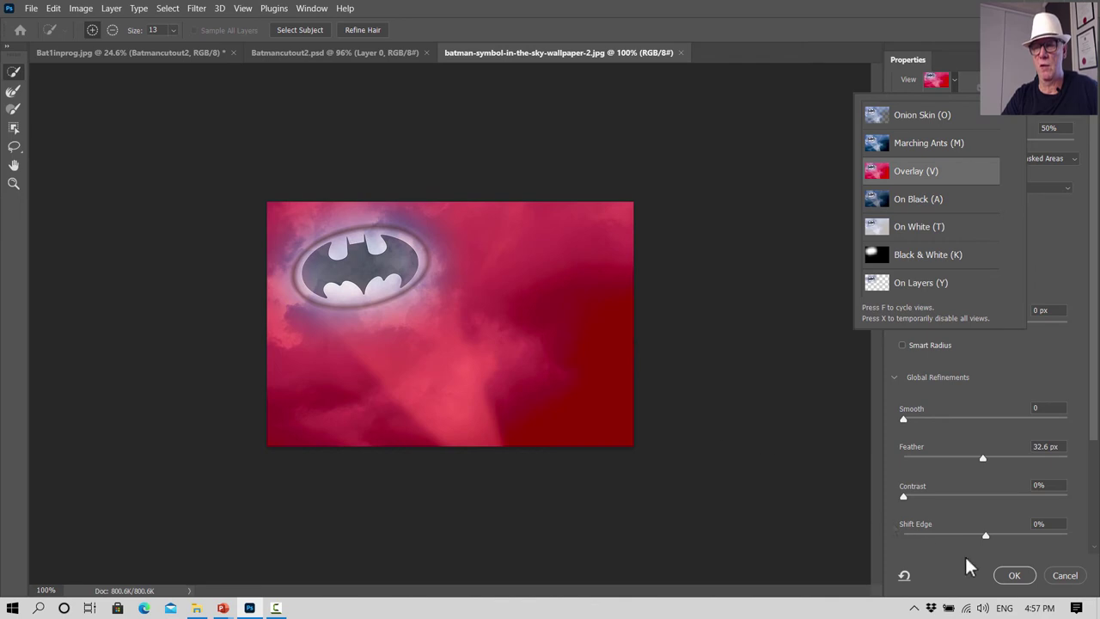
{"action": "left_click", "coordinate": [1014, 576]}
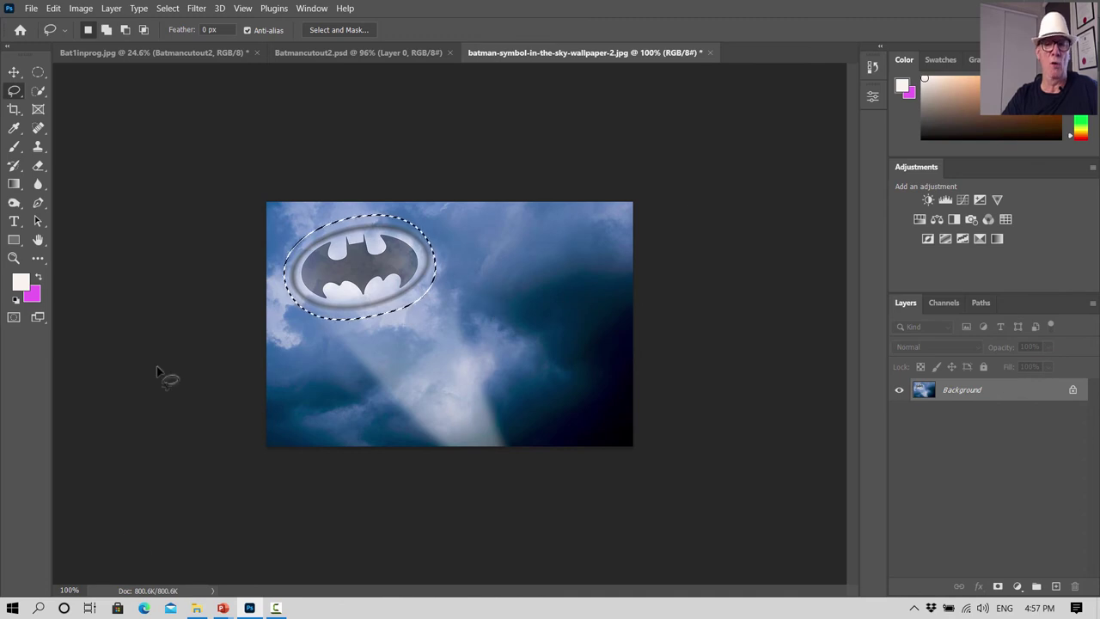
Step: Copy the feathered bat symbol and paste it into Bat1inprog.jpg as Layer 1
{"action": "left_click", "coordinate": [52, 9]}
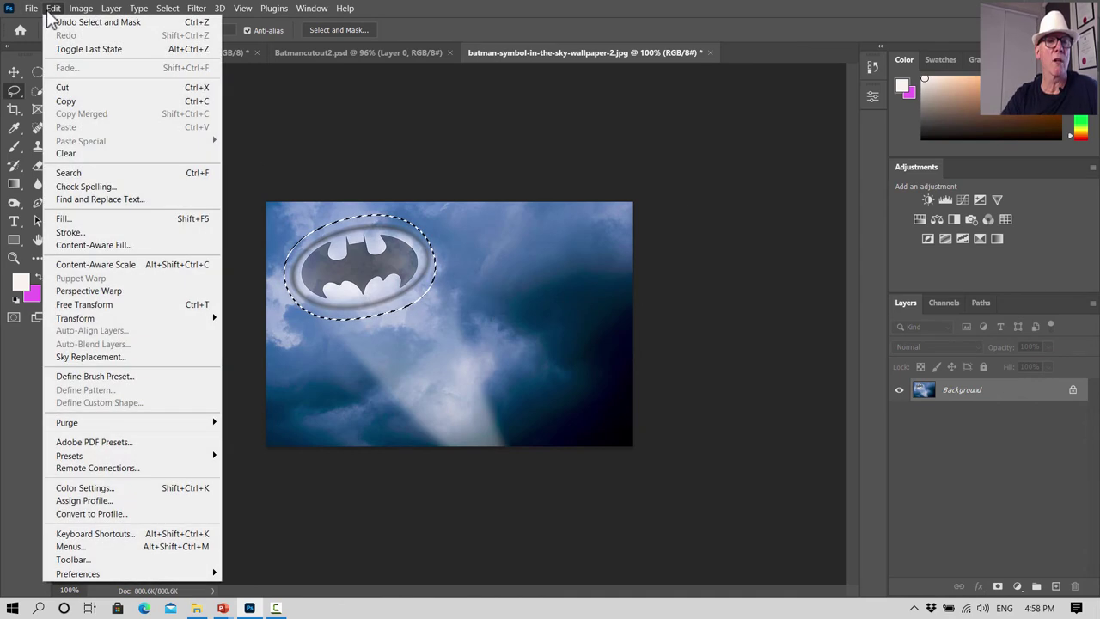
{"action": "left_click", "coordinate": [75, 101]}
{"action": "left_click", "coordinate": [134, 53]}
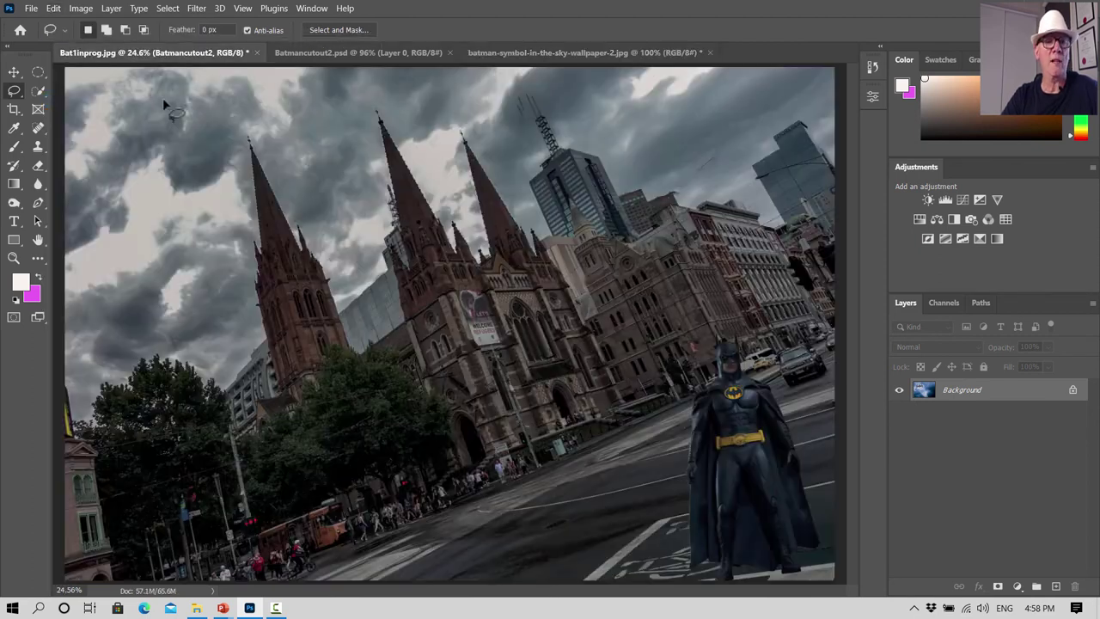
{"action": "left_click", "coordinate": [52, 8]}
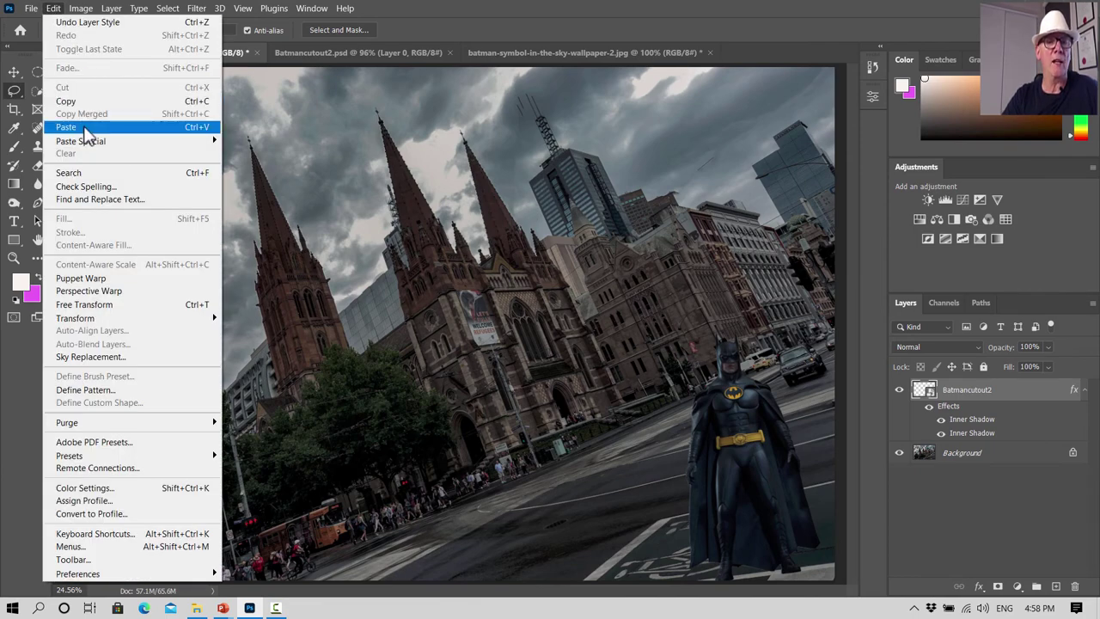
{"action": "left_click", "coordinate": [84, 127]}
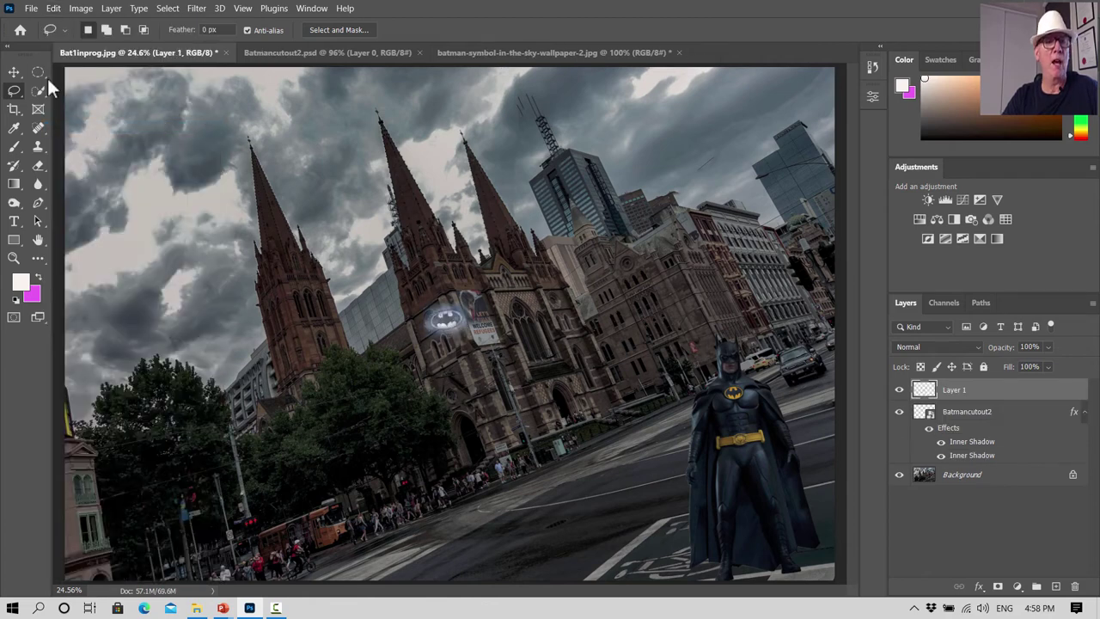
{"action": "left_click", "coordinate": [15, 73]}
Step: Move the bat signal into the clouds, scale it to about 177% and rotate it about -41°
{"action": "left_click_drag", "start_coordinate": [446, 322], "coordinate": [320, 168]}
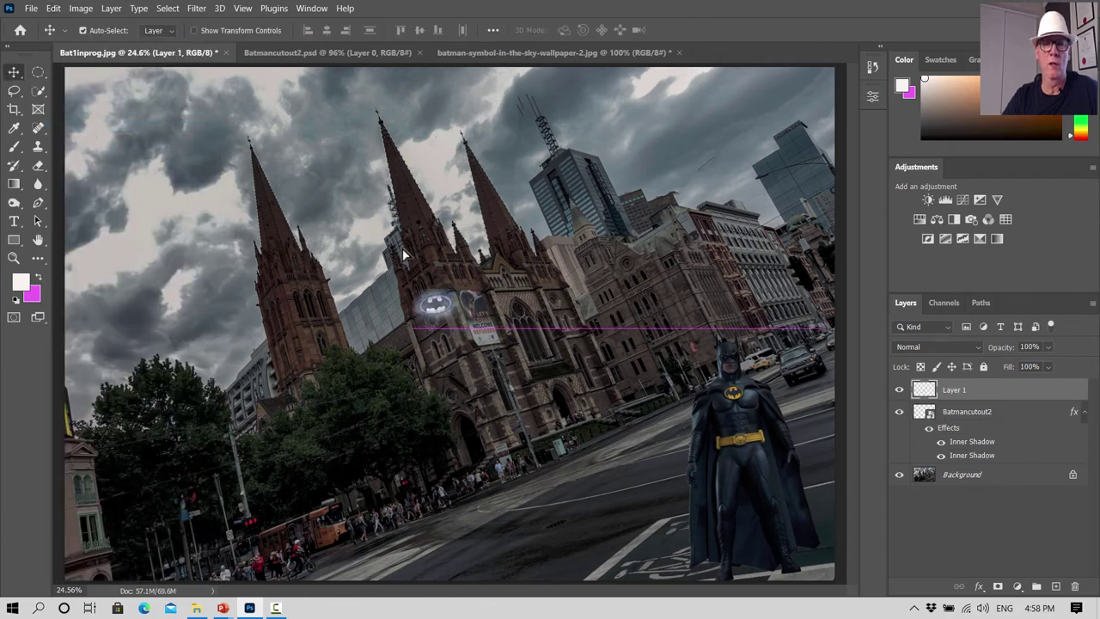
{"action": "left_click", "coordinate": [53, 8]}
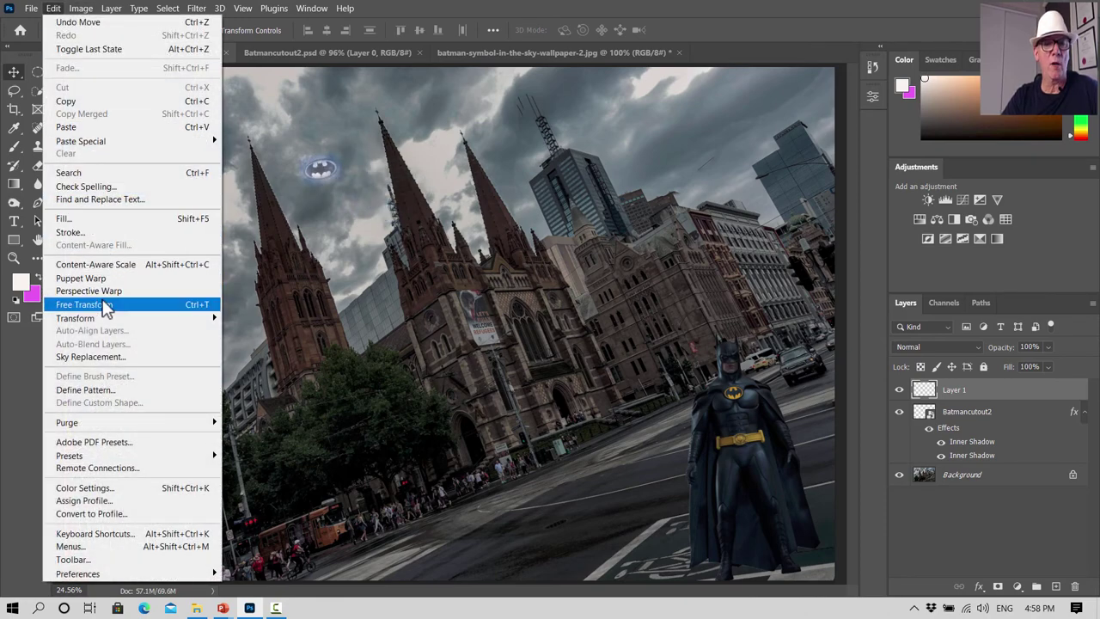
{"action": "left_click", "coordinate": [82, 305]}
{"action": "mouse_move", "coordinate": [350, 154]}
{"action": "left_mouse_down"}
{"action": "mouse_move", "coordinate": [391, 122]}
{"action": "mouse_move", "coordinate": [372, 71]}
{"action": "left_mouse_up"}
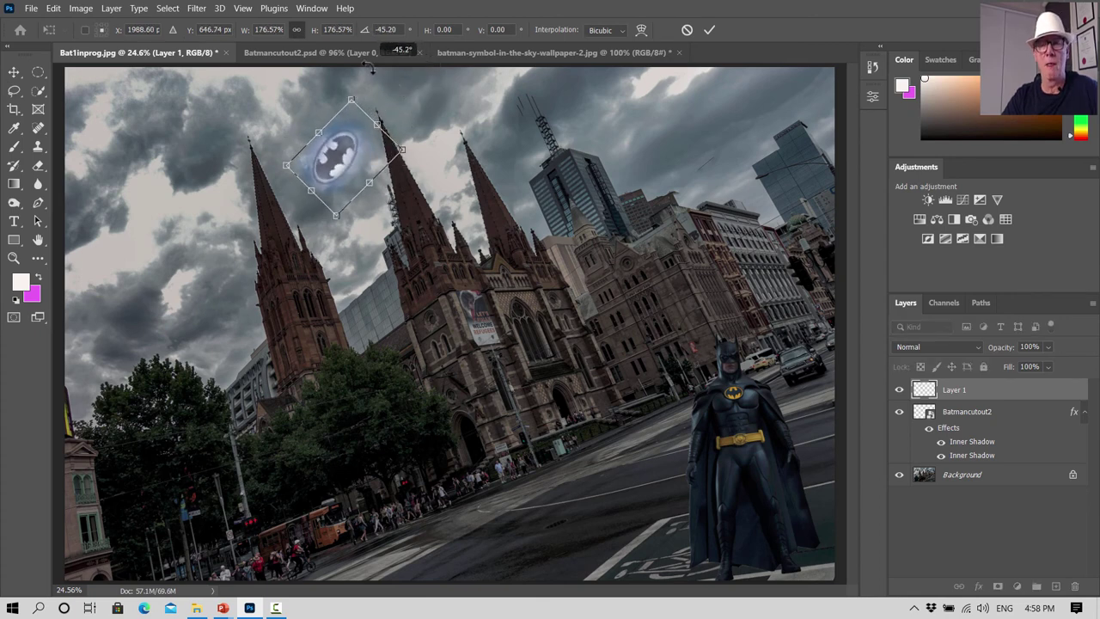
{"action": "left_click_drag", "start_coordinate": [344, 151], "coordinate": [329, 142]}
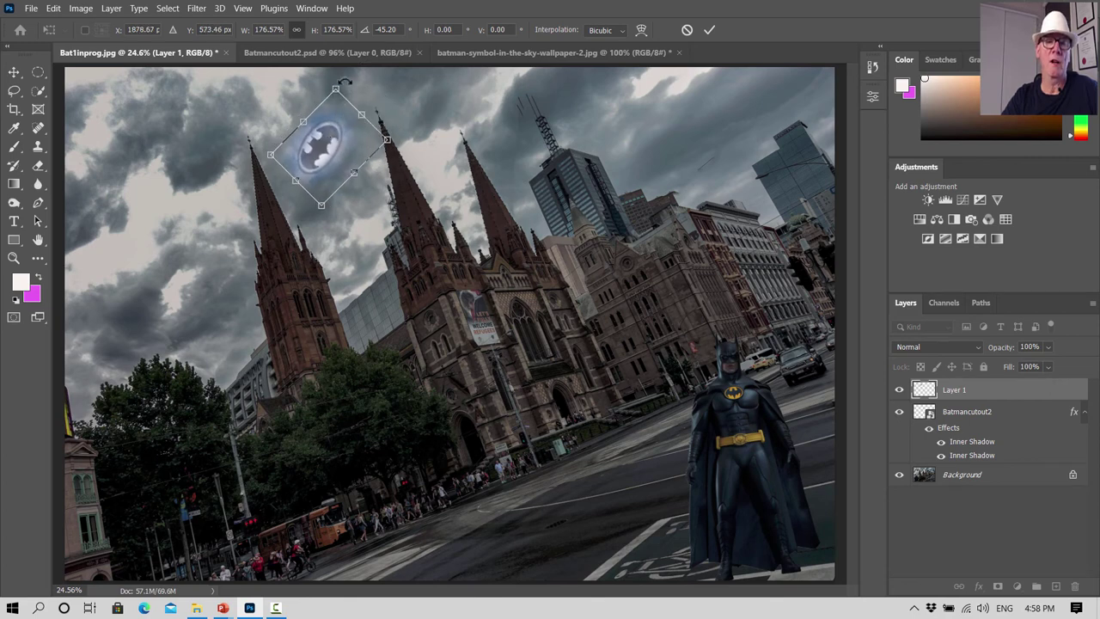
{"action": "left_click_drag", "start_coordinate": [344, 82], "coordinate": [349, 84]}
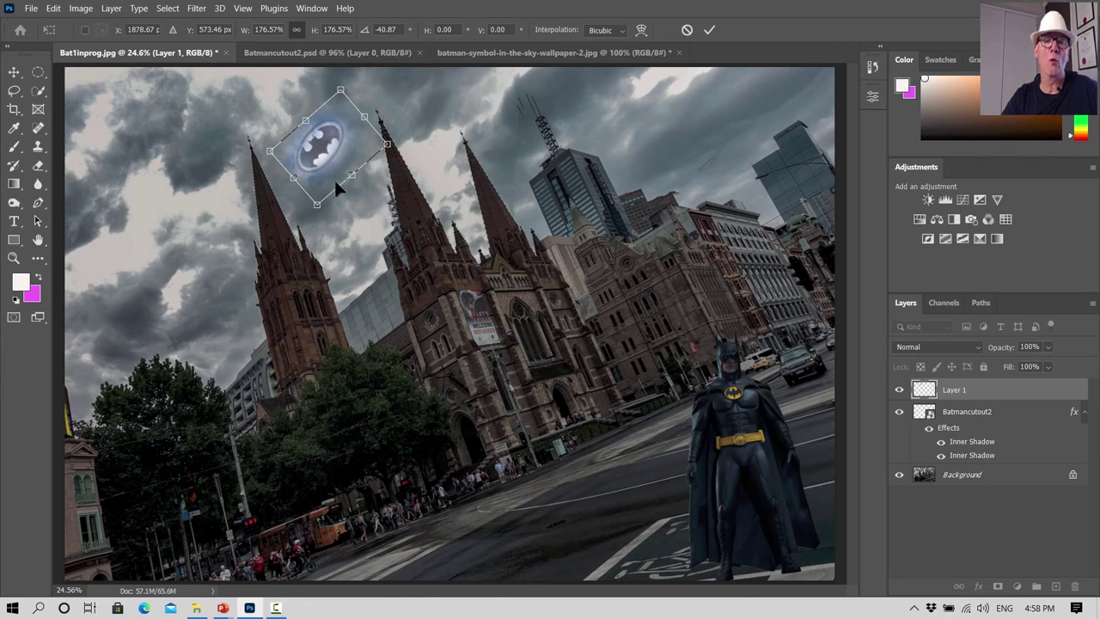
{"action": "left_click", "coordinate": [14, 73]}
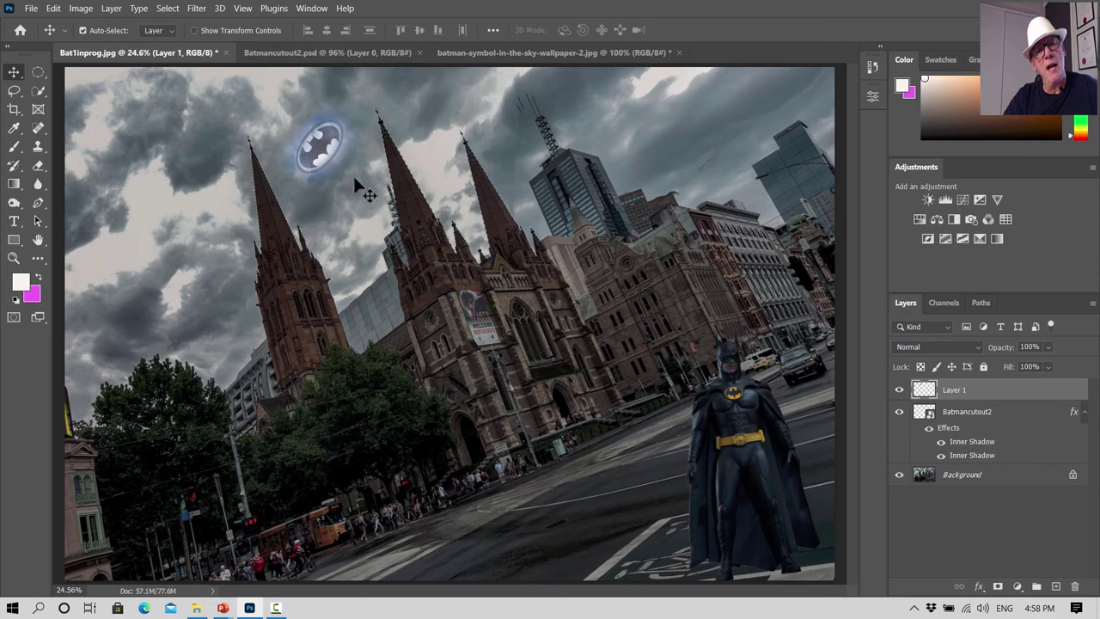
Step: Zoom in on the bat signal and pick the Eraser at about half opacity
{"action": "key", "text": "z"}
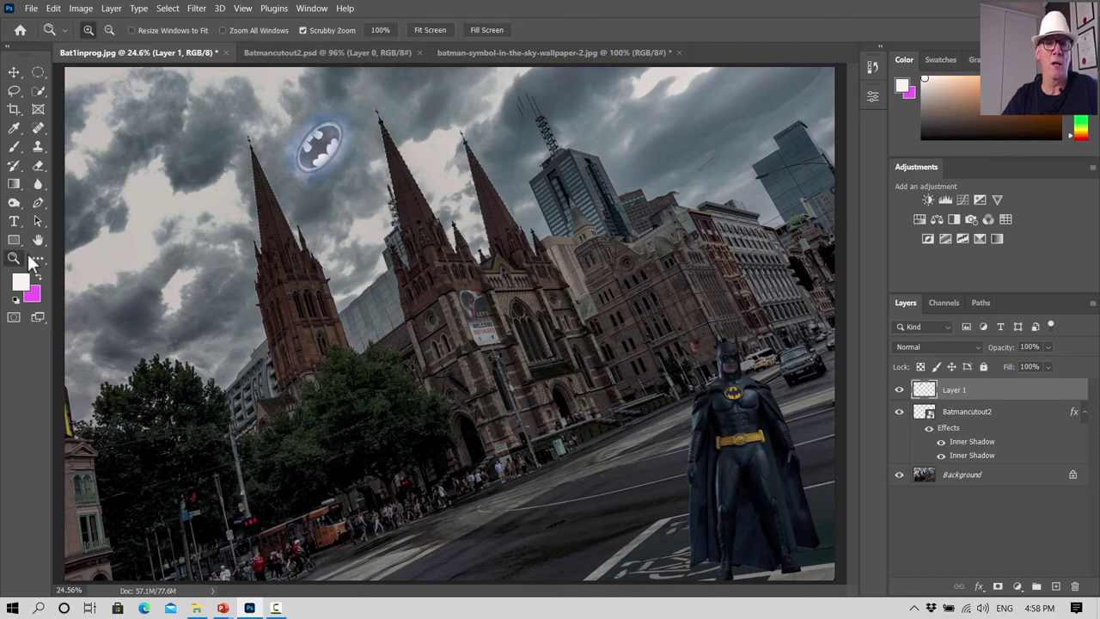
{"action": "left_click_drag", "start_coordinate": [331, 133], "coordinate": [341, 94]}
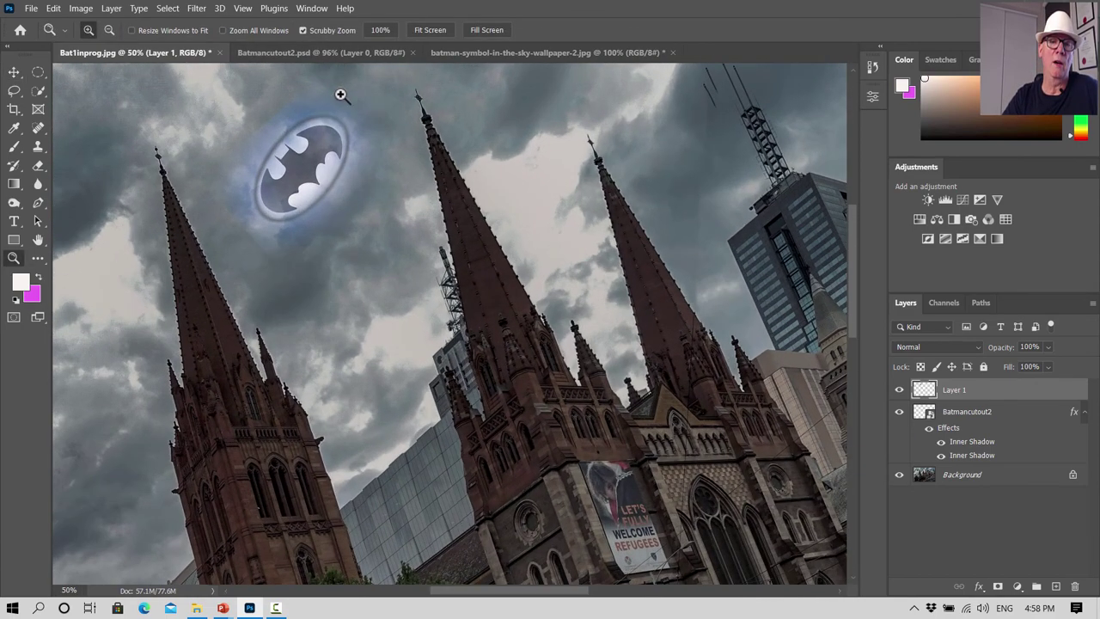
{"action": "left_click", "coordinate": [287, 103]}
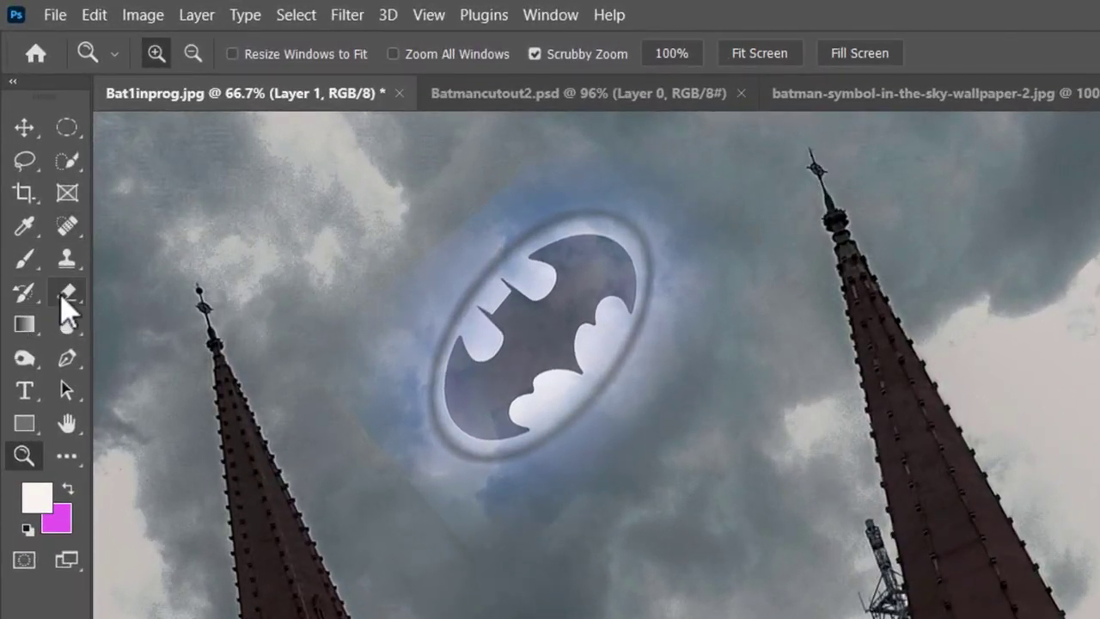
{"action": "left_click", "coordinate": [55, 246]}
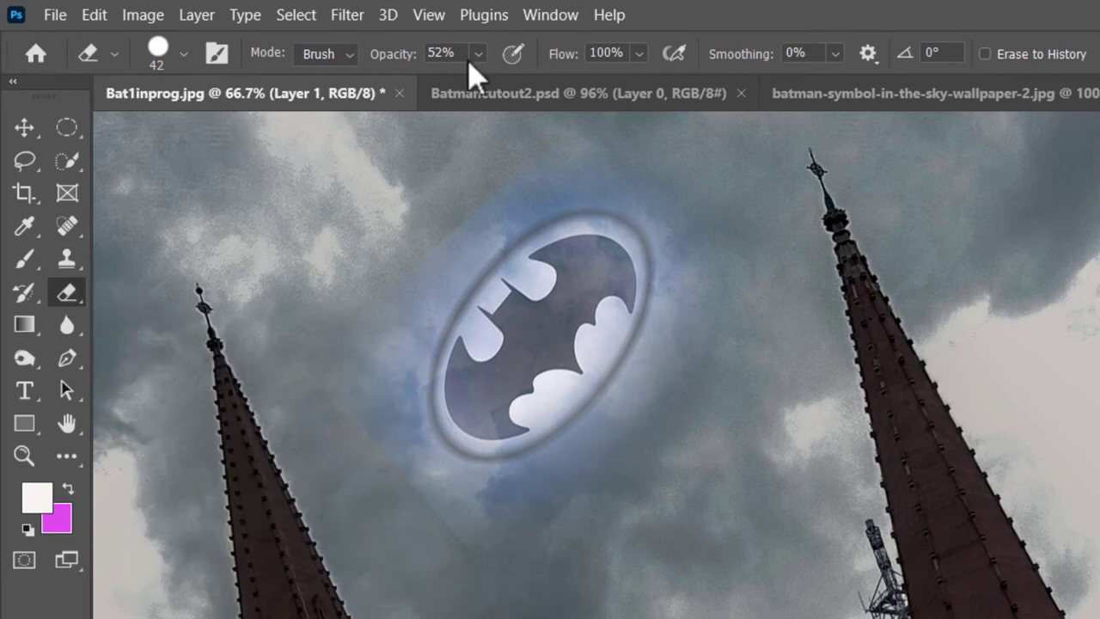
{"action": "left_click", "coordinate": [478, 54]}
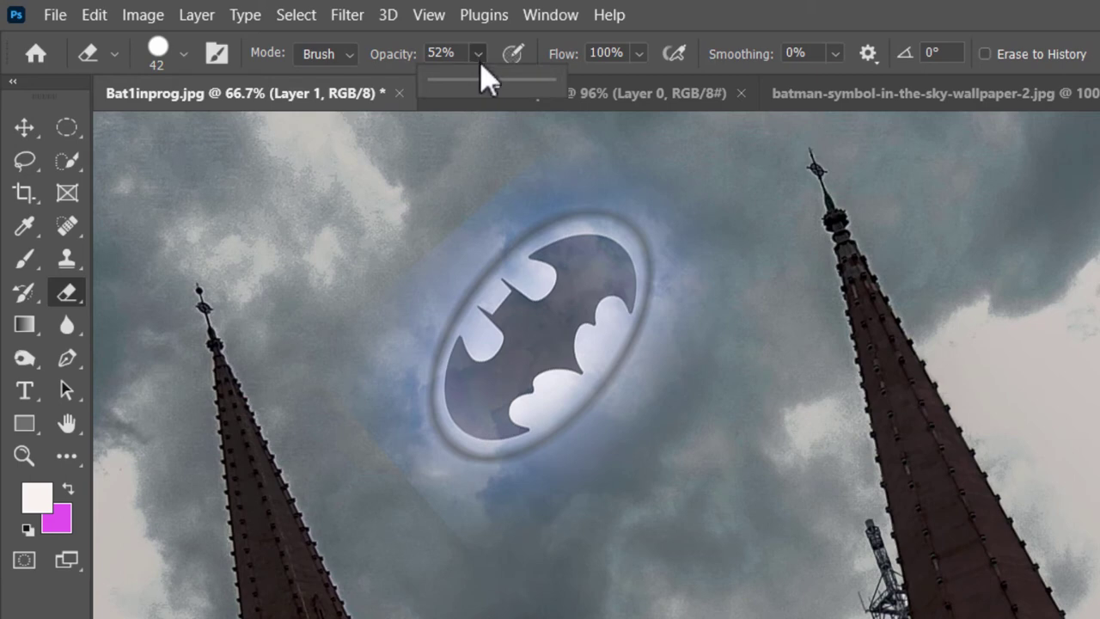
{"action": "left_click_drag", "start_coordinate": [486, 79], "coordinate": [491, 80]}
{"action": "left_click", "coordinate": [502, 183]}
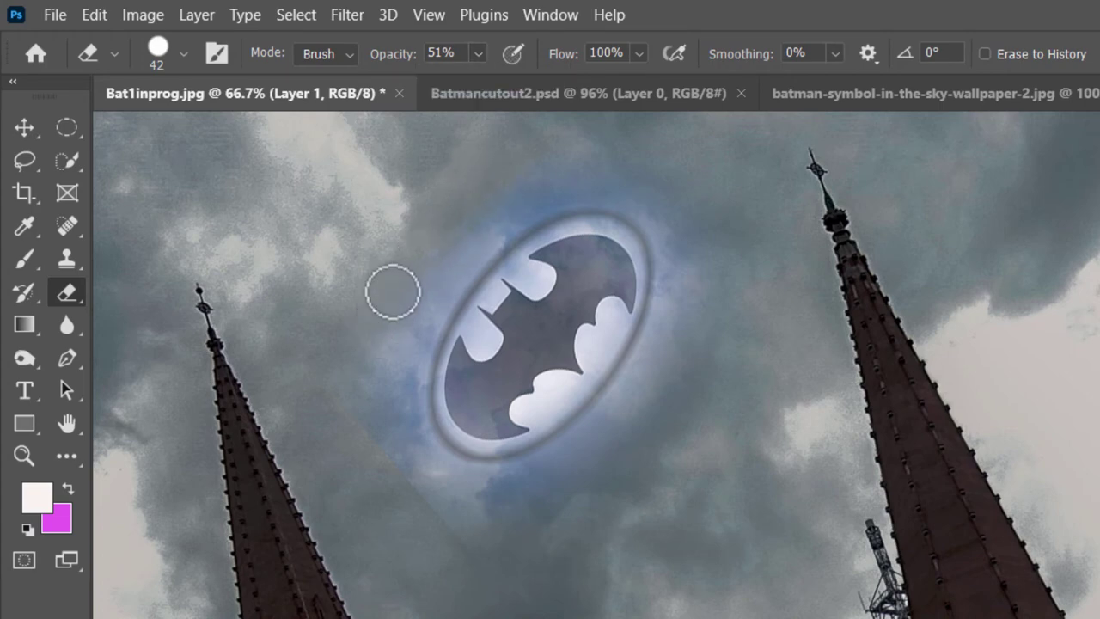
Step: Enlarge the eraser to 70 px and test a stroke on the right glow, then undo it
{"action": "left_click", "coordinate": [184, 53]}
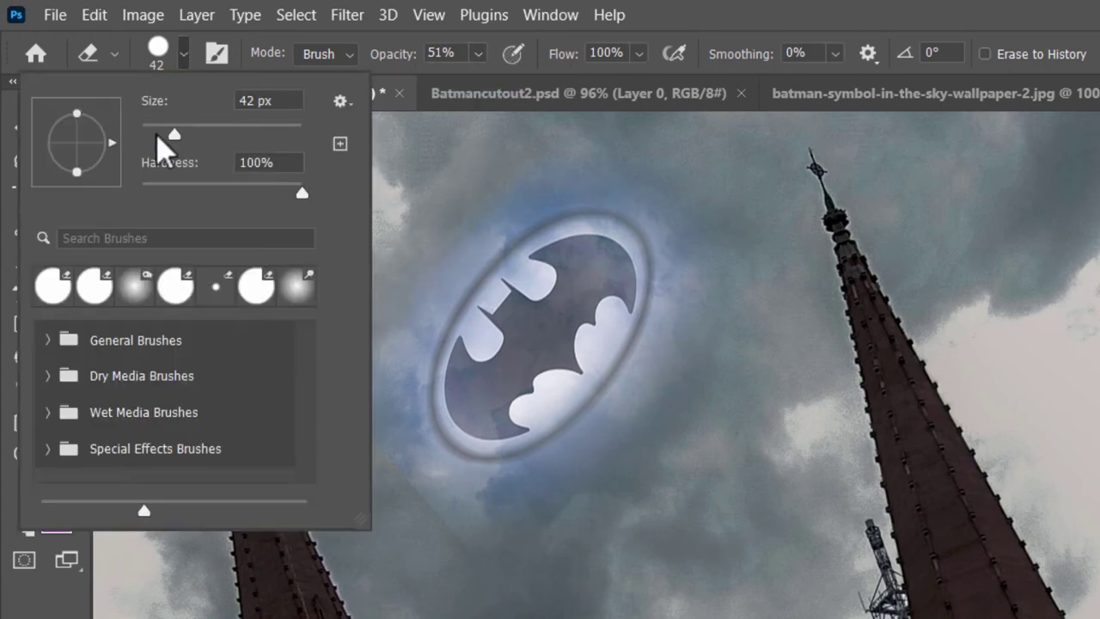
{"action": "left_click_drag", "start_coordinate": [158, 133], "coordinate": [197, 134]}
{"action": "left_click", "coordinate": [507, 176]}
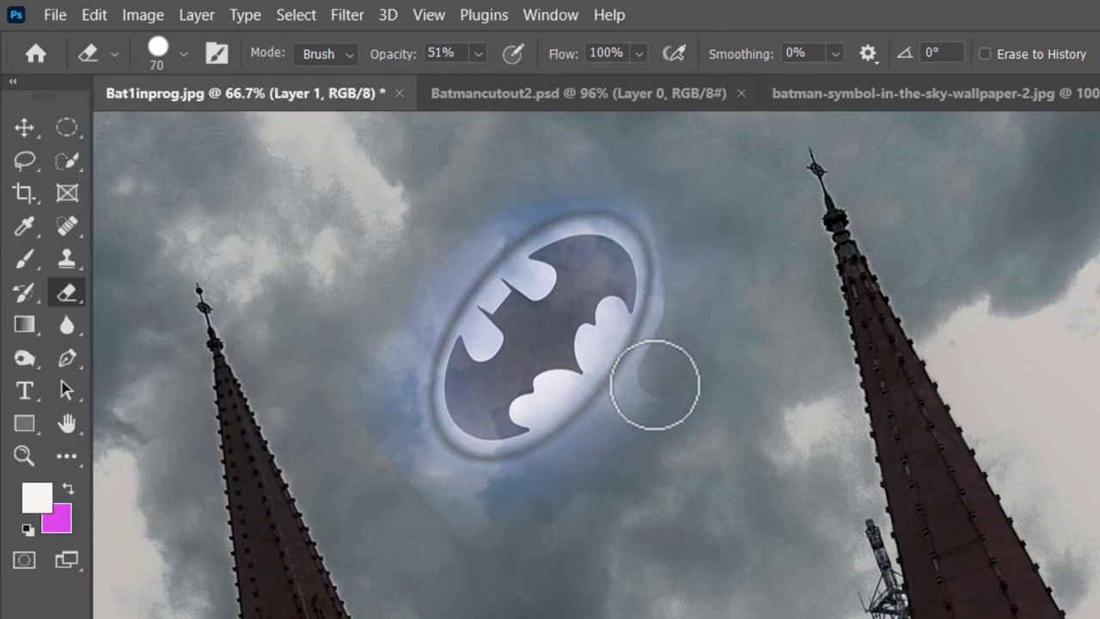
{"action": "left_click_drag", "start_coordinate": [679, 309], "coordinate": [676, 351]}
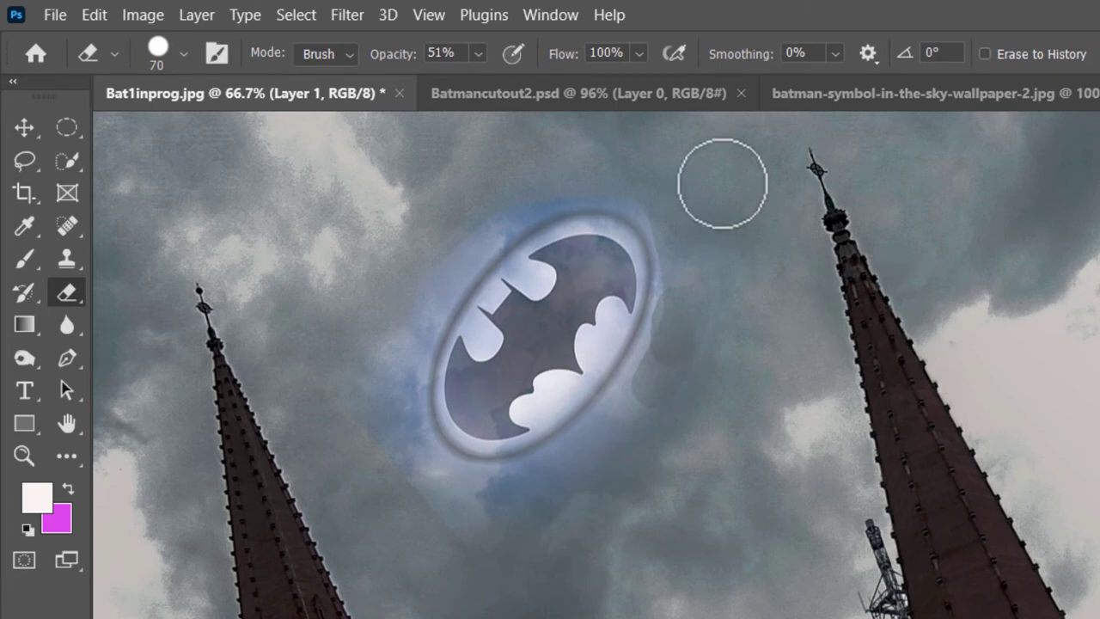
{"action": "key", "text": "ctrl+z"}
{"action": "key", "text": "ctrl+z"}
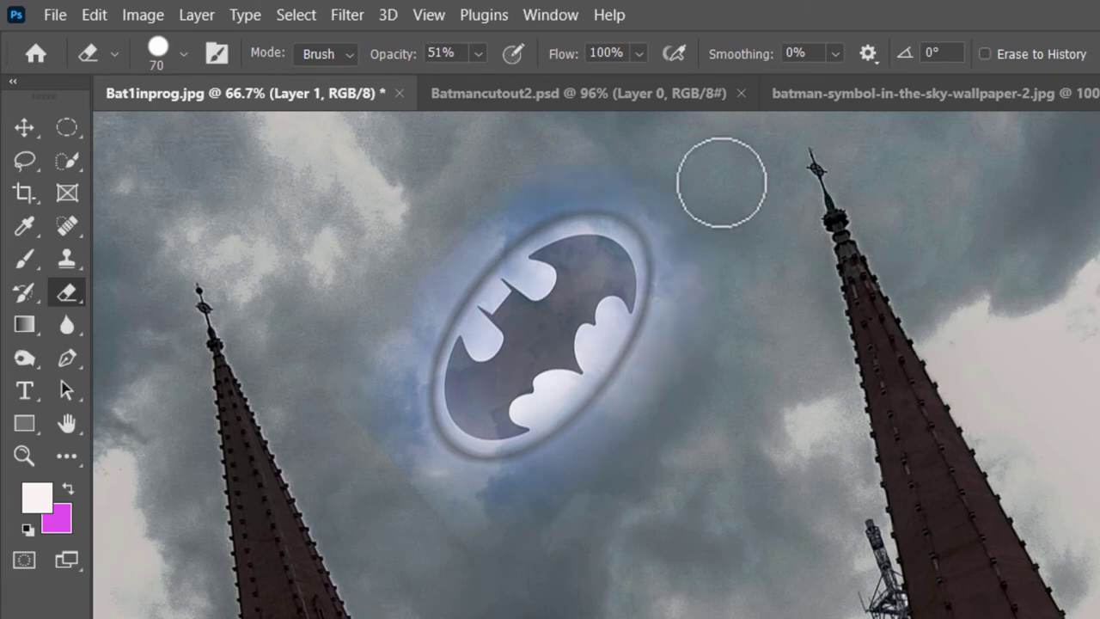
Step: Lower eraser opacity to 17% and softly erase the glow's outer edges
{"action": "left_click", "coordinate": [478, 53]}
{"action": "left_click_drag", "start_coordinate": [494, 83], "coordinate": [454, 84]}
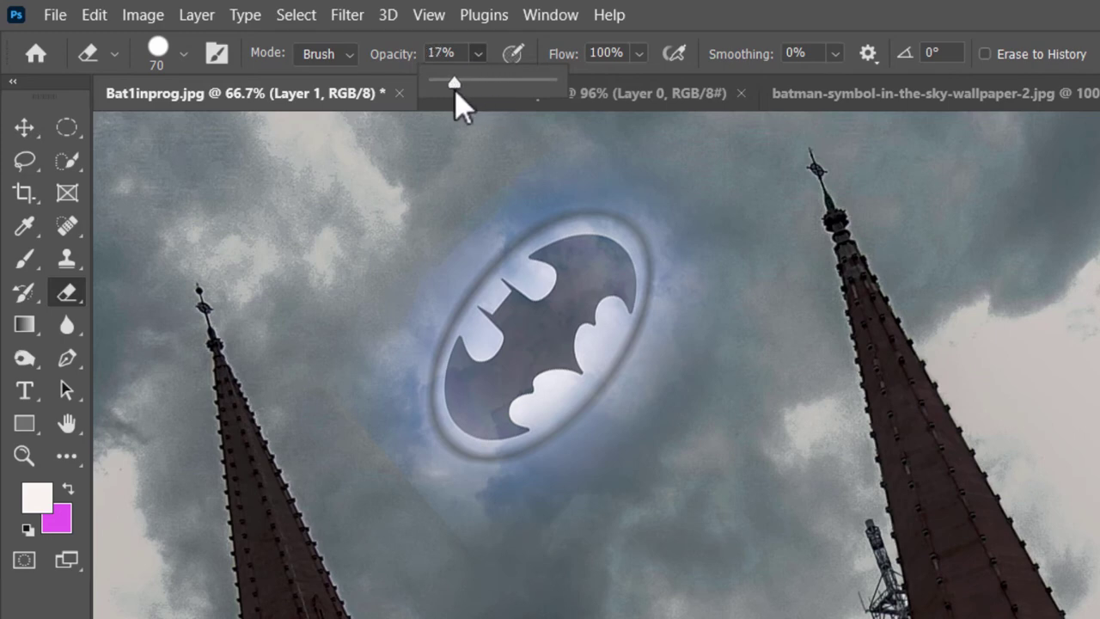
{"action": "left_click", "coordinate": [559, 176]}
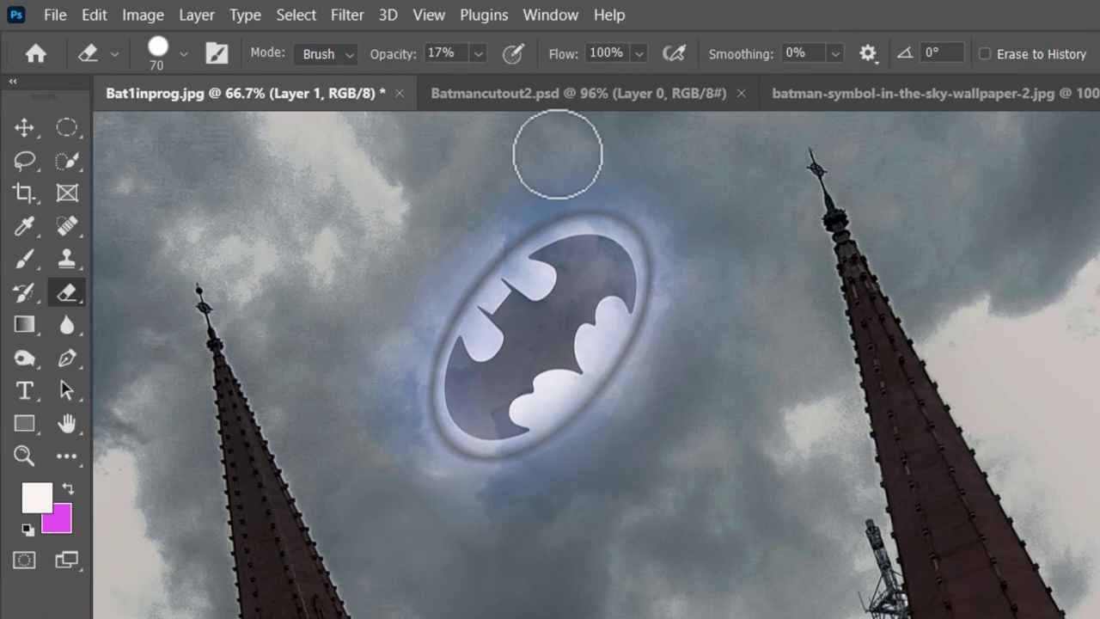
{"action": "left_click", "coordinate": [25, 130]}
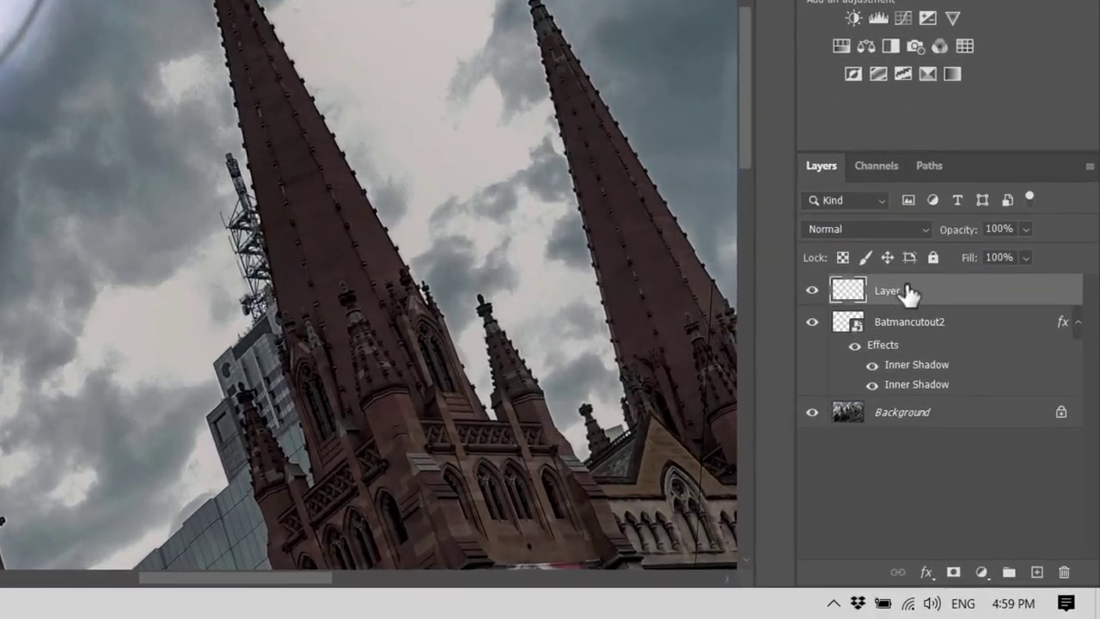
Step: Rename Layer 1 to BatSymbol
{"action": "double_click", "coordinate": [803, 139]}
{"action": "key", "text": "BackSpace"}
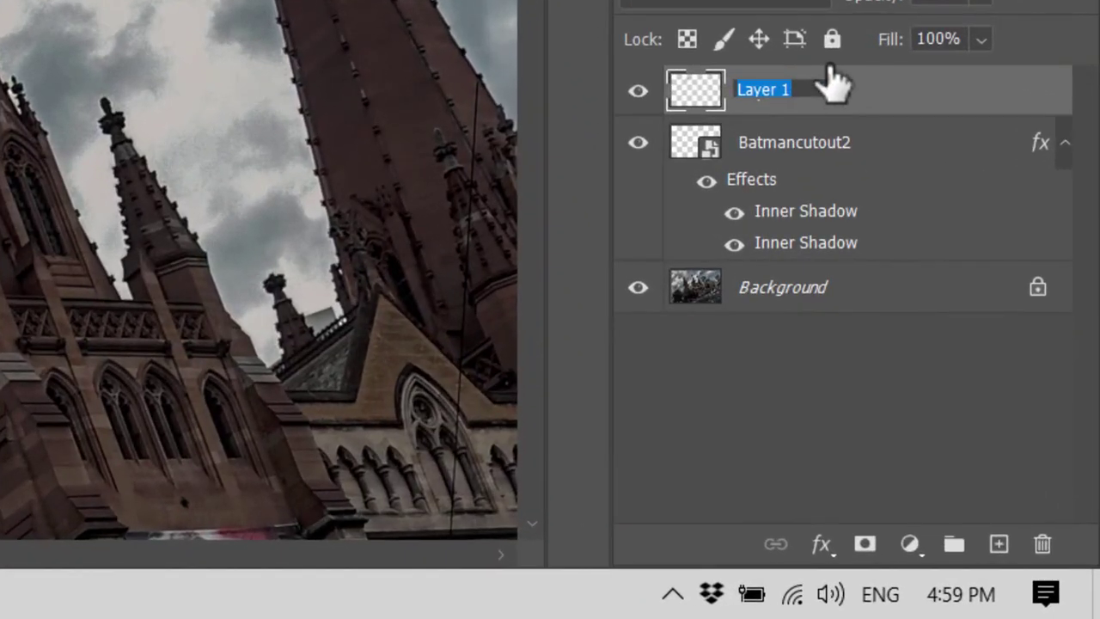
{"action": "type", "text": "BatSym"}
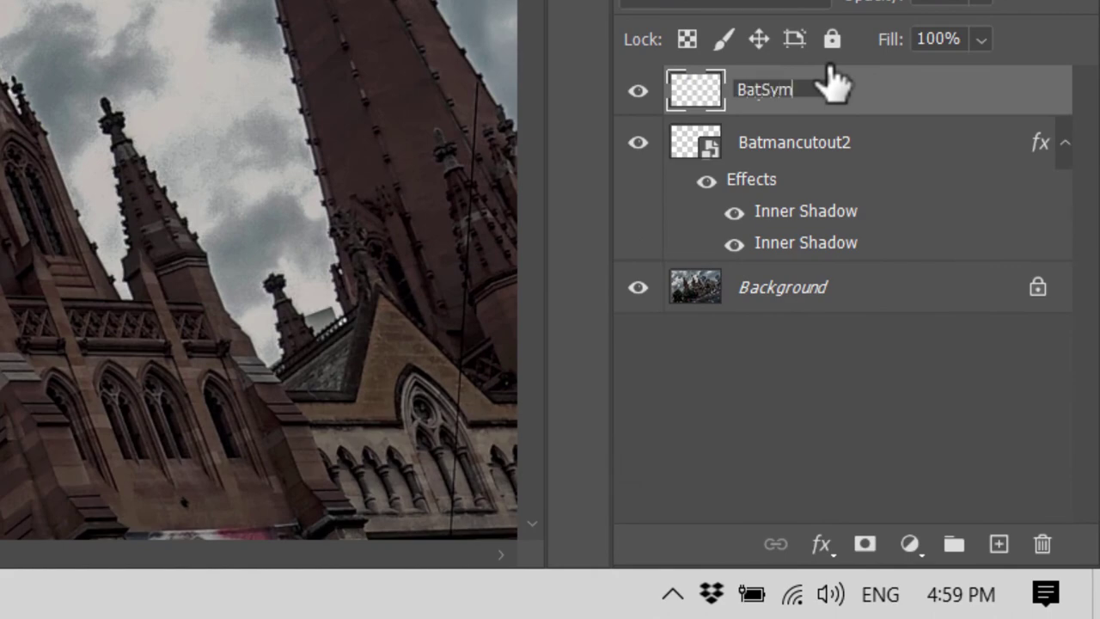
{"action": "type", "text": "bol"}
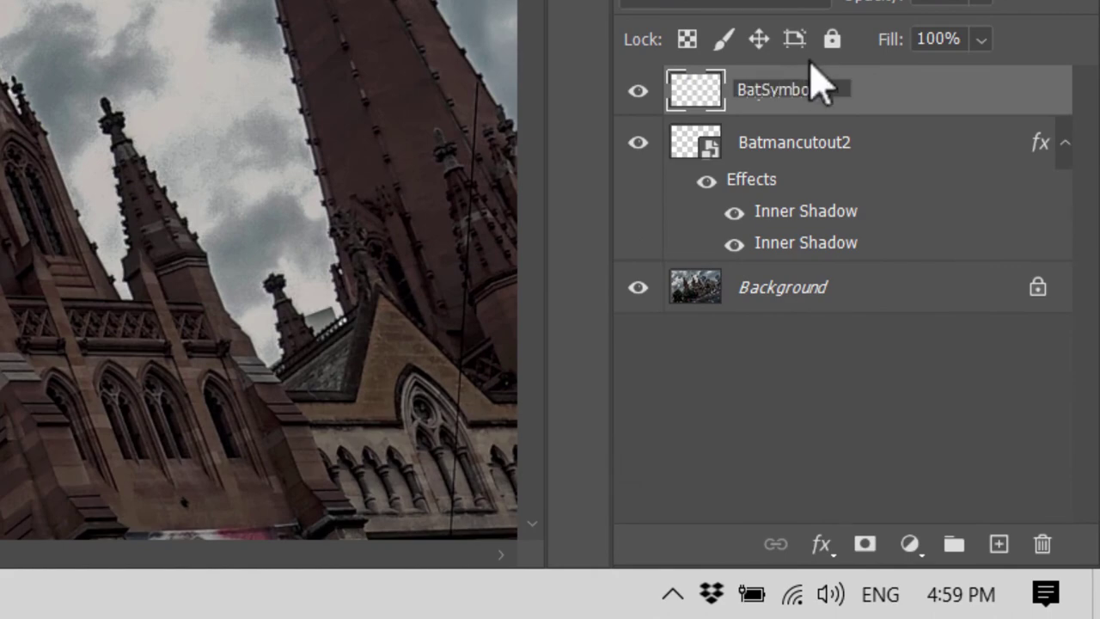
{"action": "key", "text": "Return"}
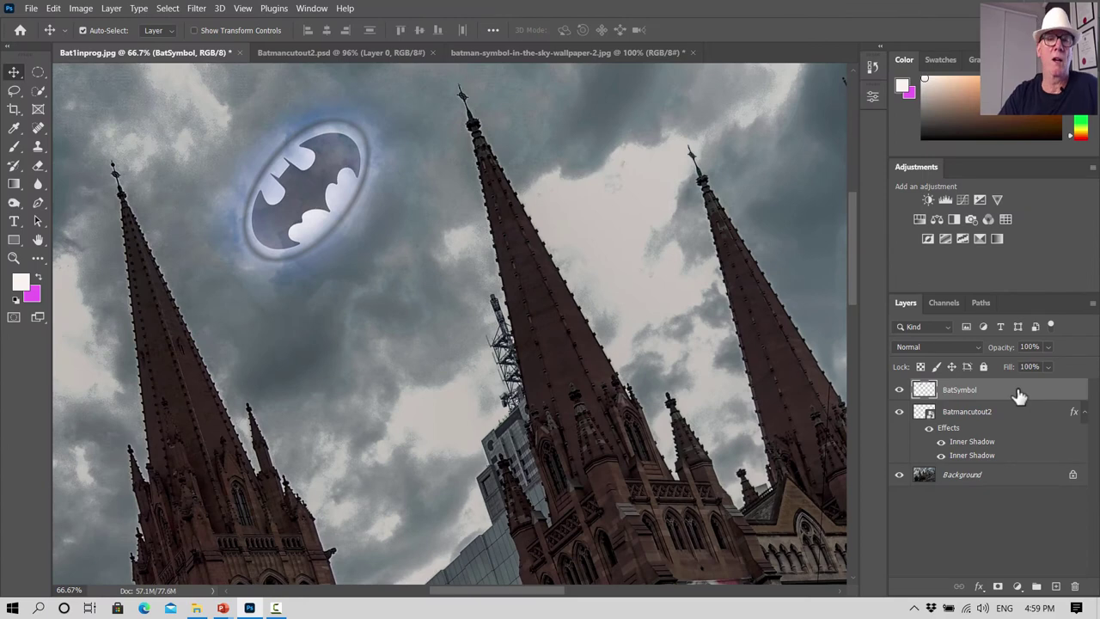
Step: Apply Hue/Saturation with Saturation -63 and Lightness -10 to the bat signal
{"action": "left_click", "coordinate": [80, 9]}
{"action": "mouse_move", "coordinate": [103, 43]}
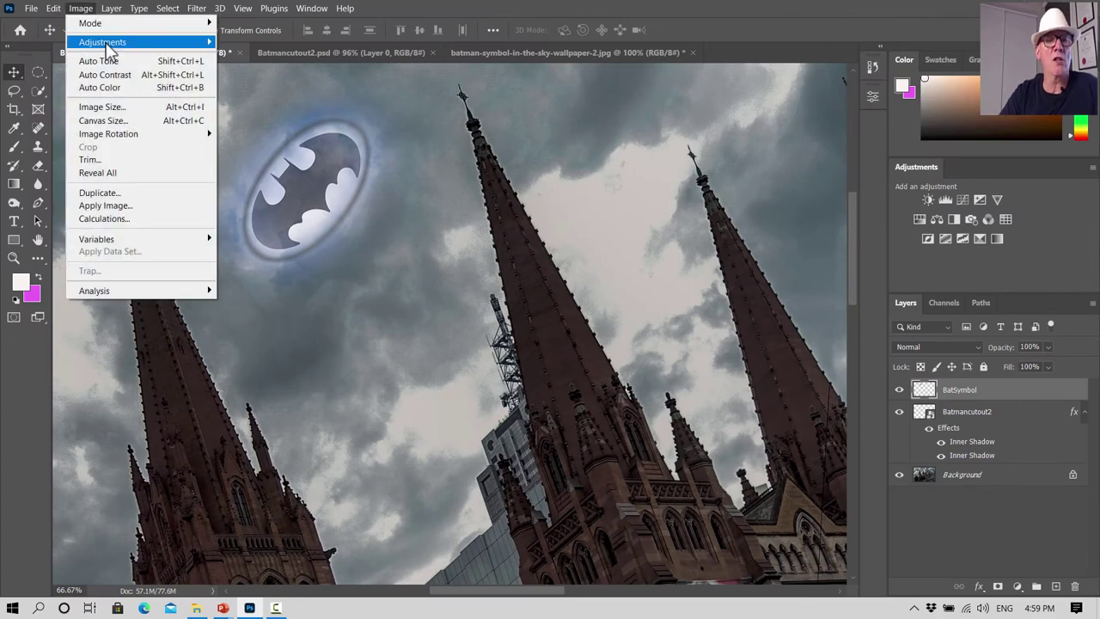
{"action": "left_click", "coordinate": [258, 115]}
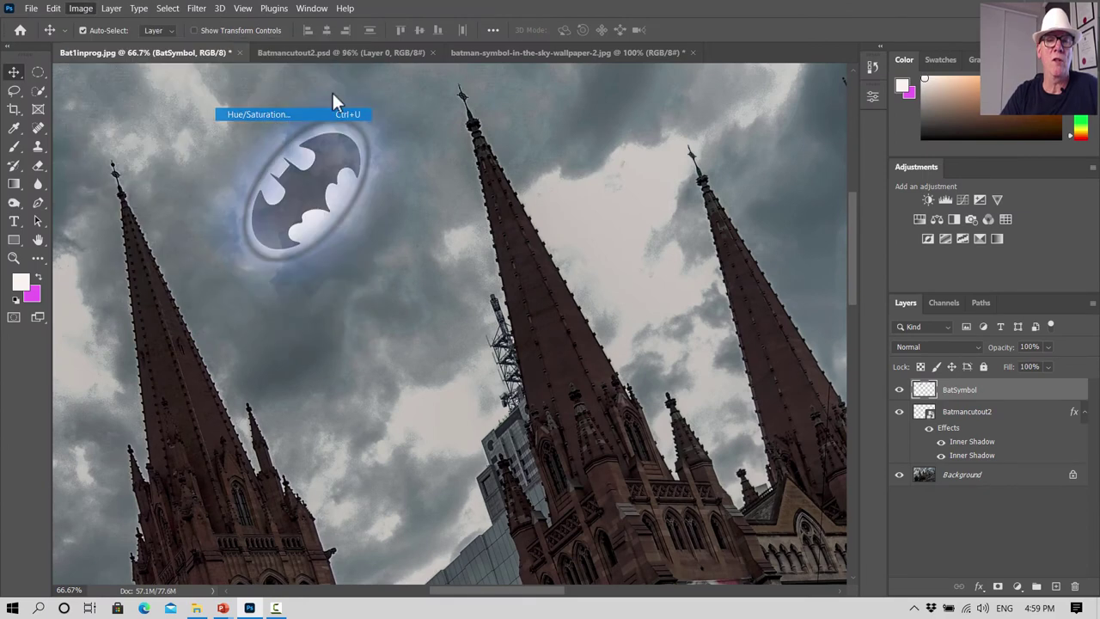
{"action": "mouse_move", "coordinate": [798, 183]}
{"action": "left_mouse_down"}
{"action": "mouse_move", "coordinate": [730, 184]}
{"action": "mouse_move", "coordinate": [757, 182]}
{"action": "left_mouse_up"}
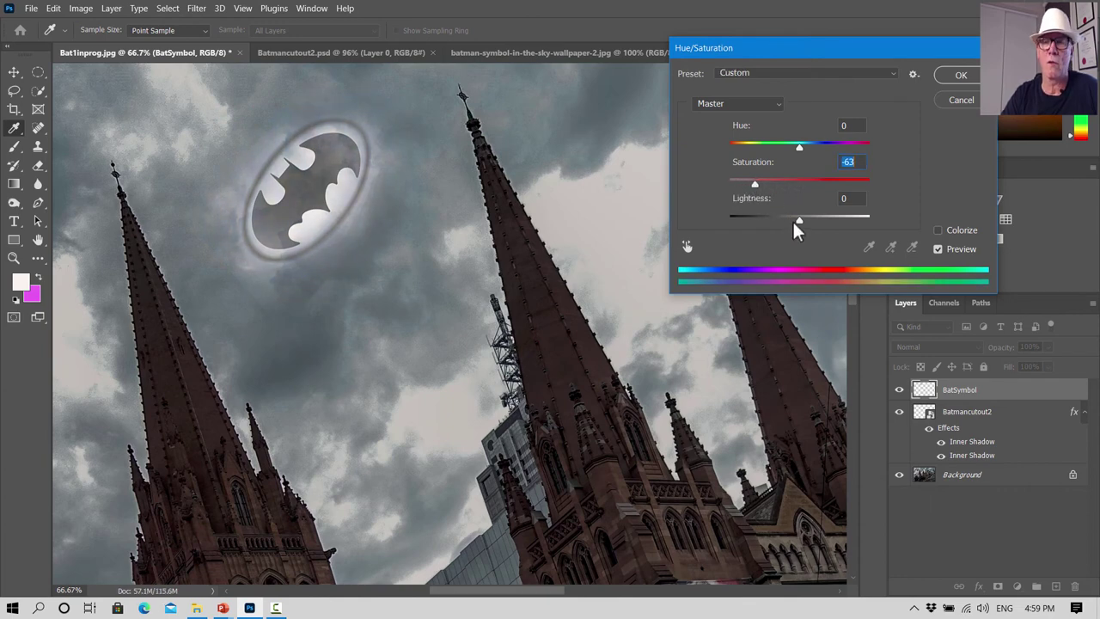
{"action": "mouse_move", "coordinate": [799, 218]}
{"action": "left_mouse_down"}
{"action": "mouse_move", "coordinate": [781, 220]}
{"action": "mouse_move", "coordinate": [792, 210]}
{"action": "left_mouse_up"}
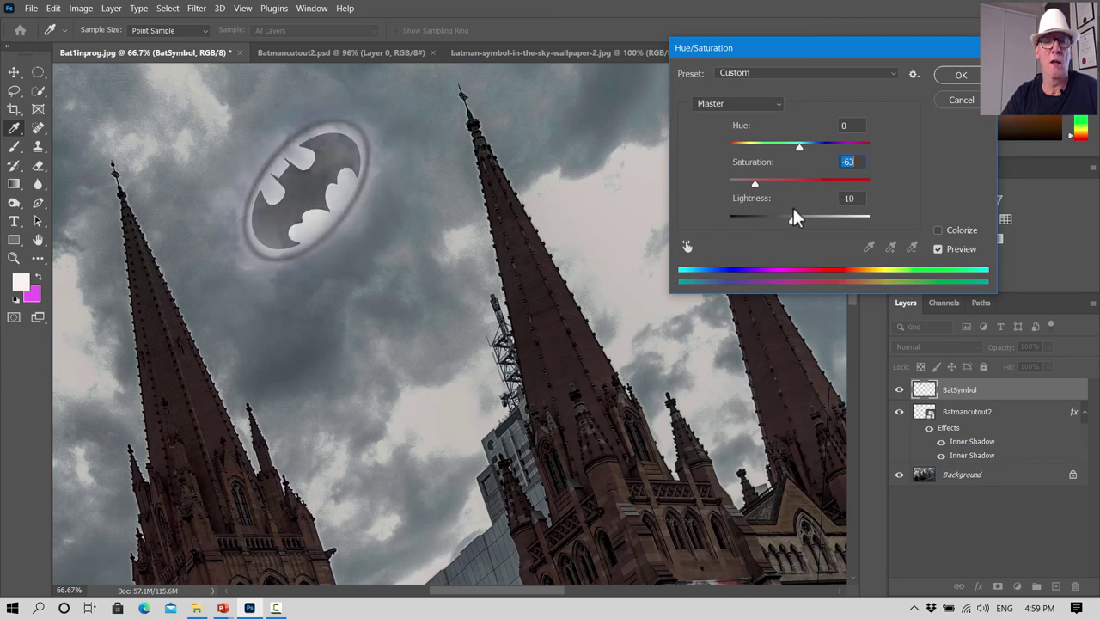
{"action": "key", "text": "Return"}
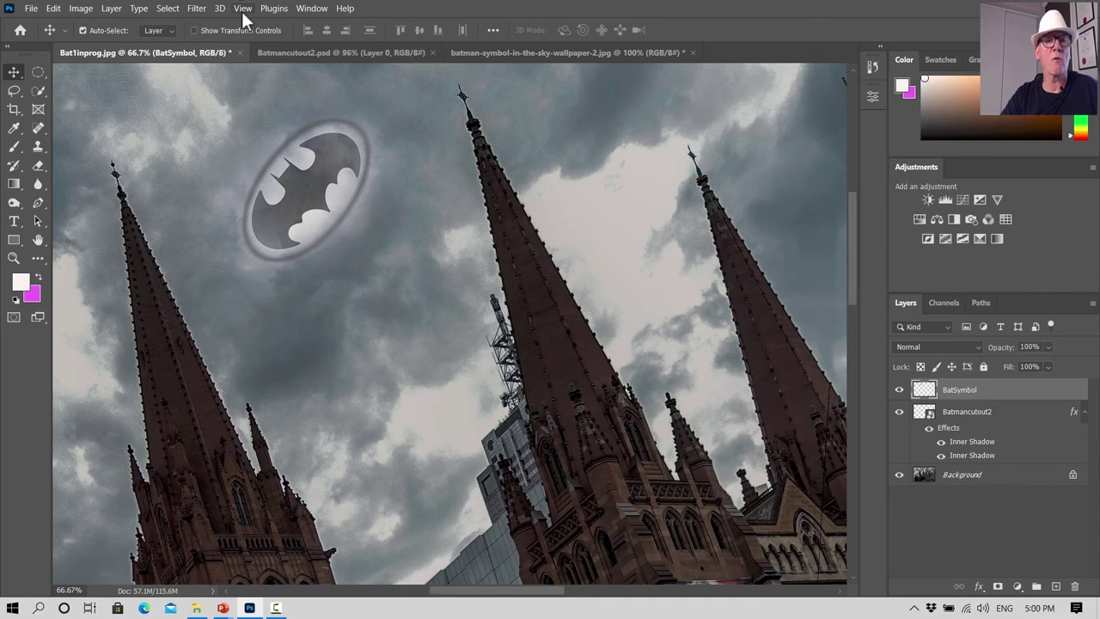
Step: Zoom out to the whole image and save the composite as Bat2inprog.psd
{"action": "left_click", "coordinate": [244, 10]}
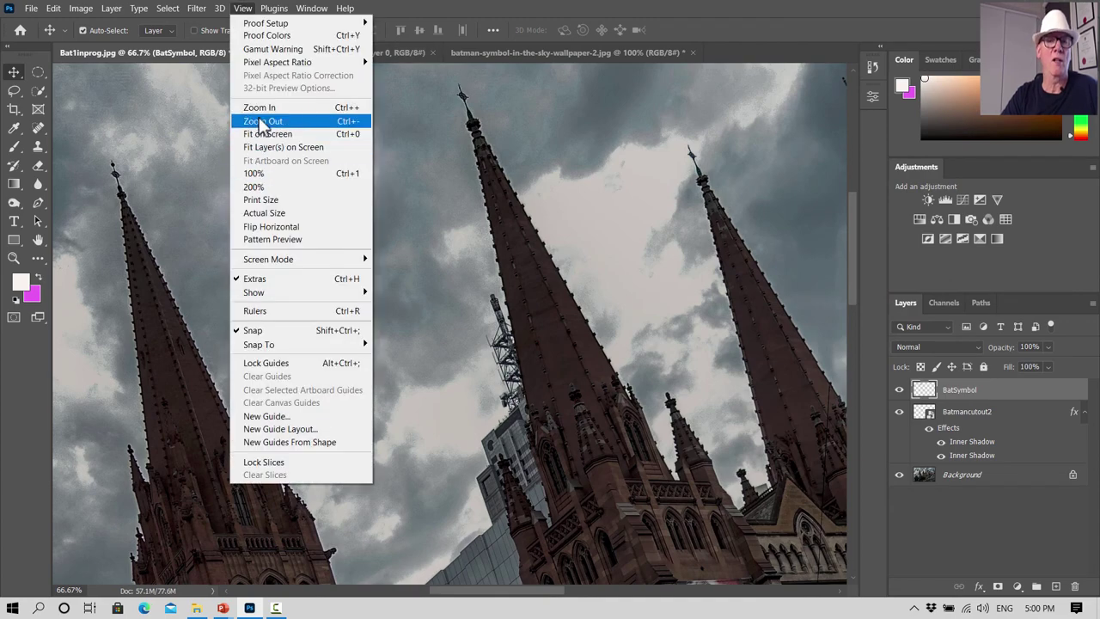
{"action": "left_click", "coordinate": [265, 135]}
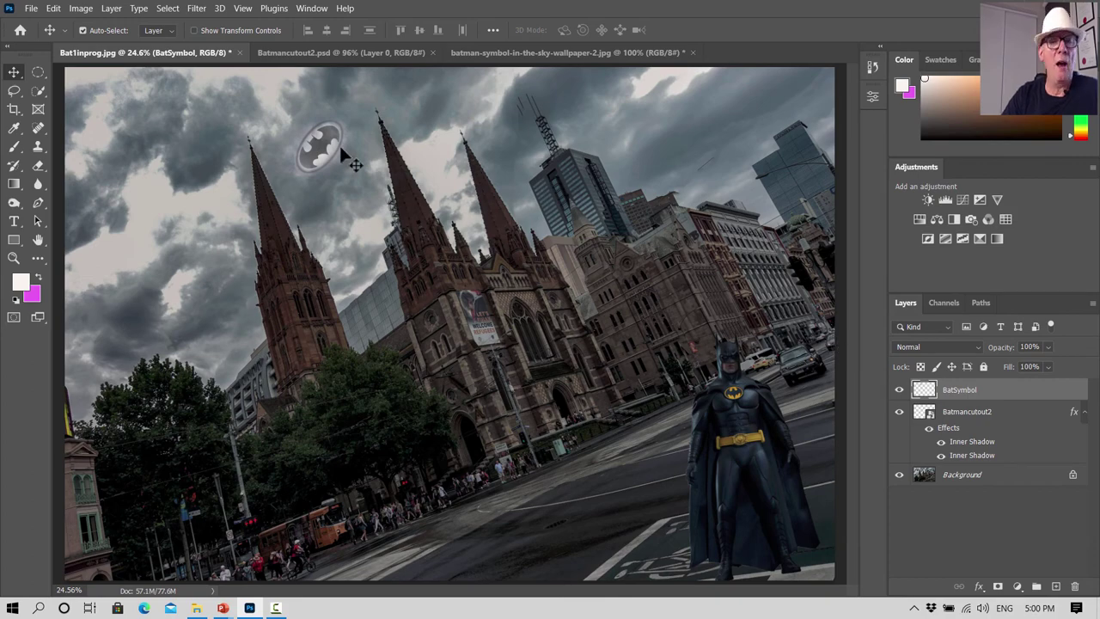
{"action": "left_click", "coordinate": [30, 8]}
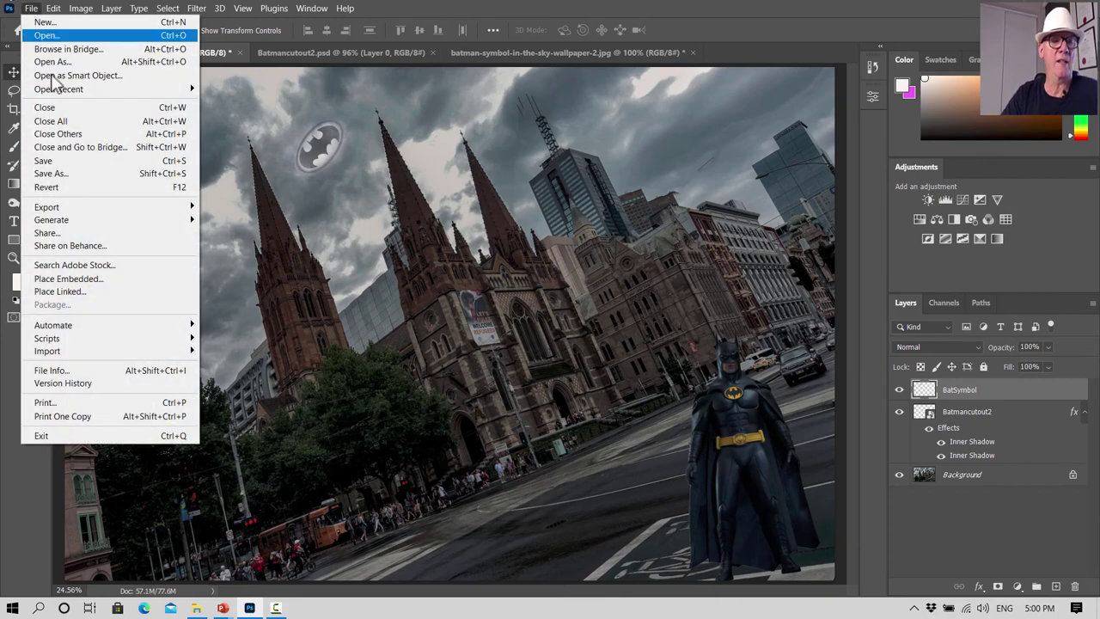
{"action": "left_click", "coordinate": [72, 169]}
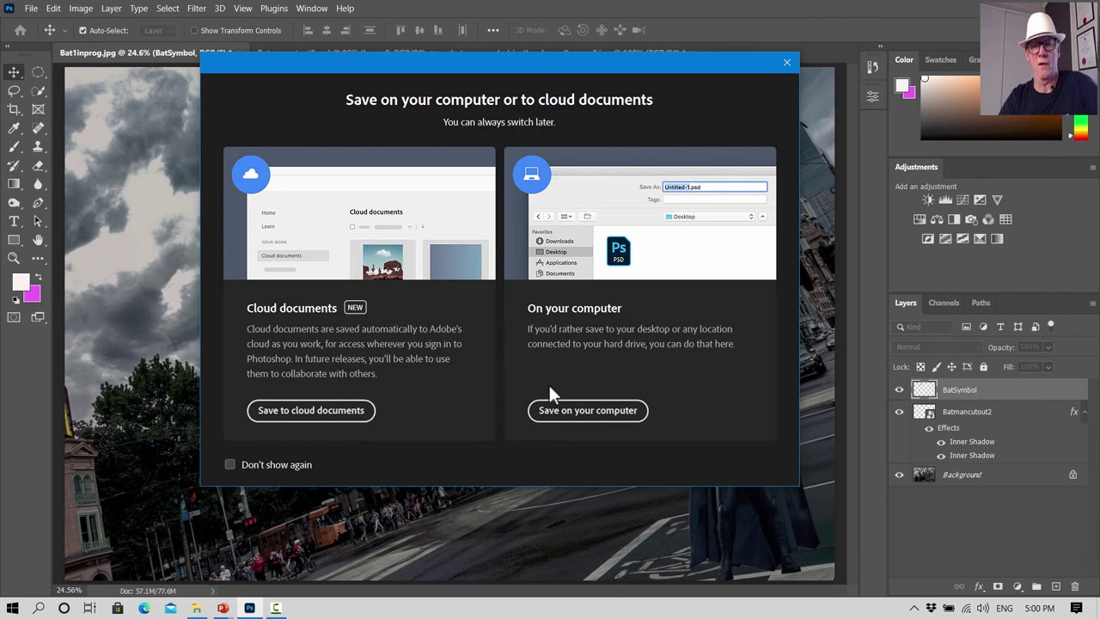
{"action": "left_click", "coordinate": [587, 410]}
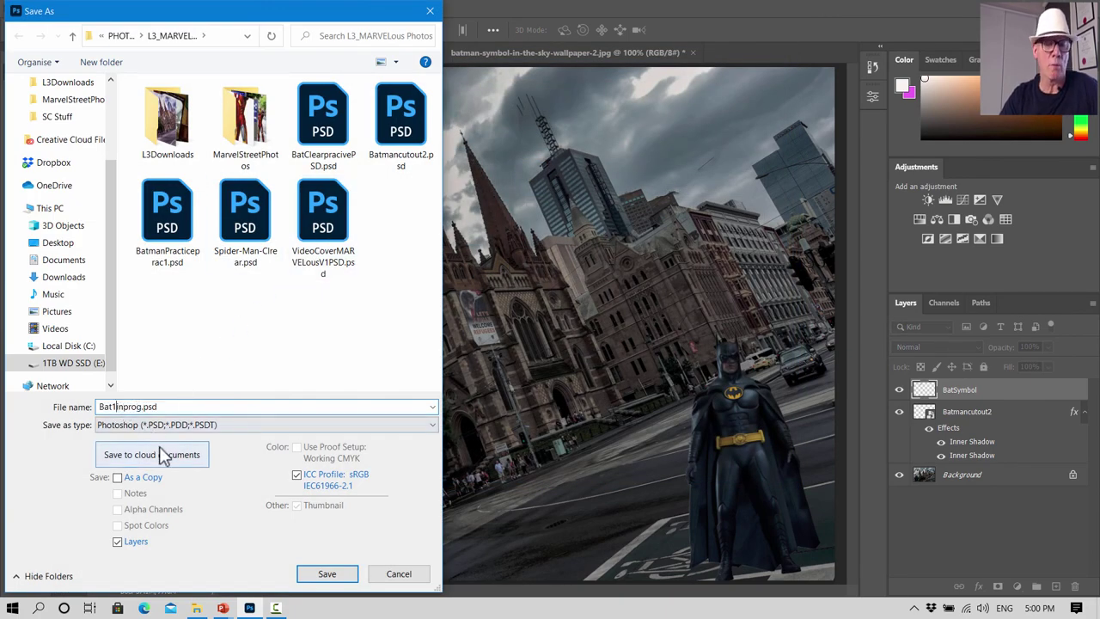
{"action": "key", "text": "BackSpace"}
{"action": "type", "text": "2"}
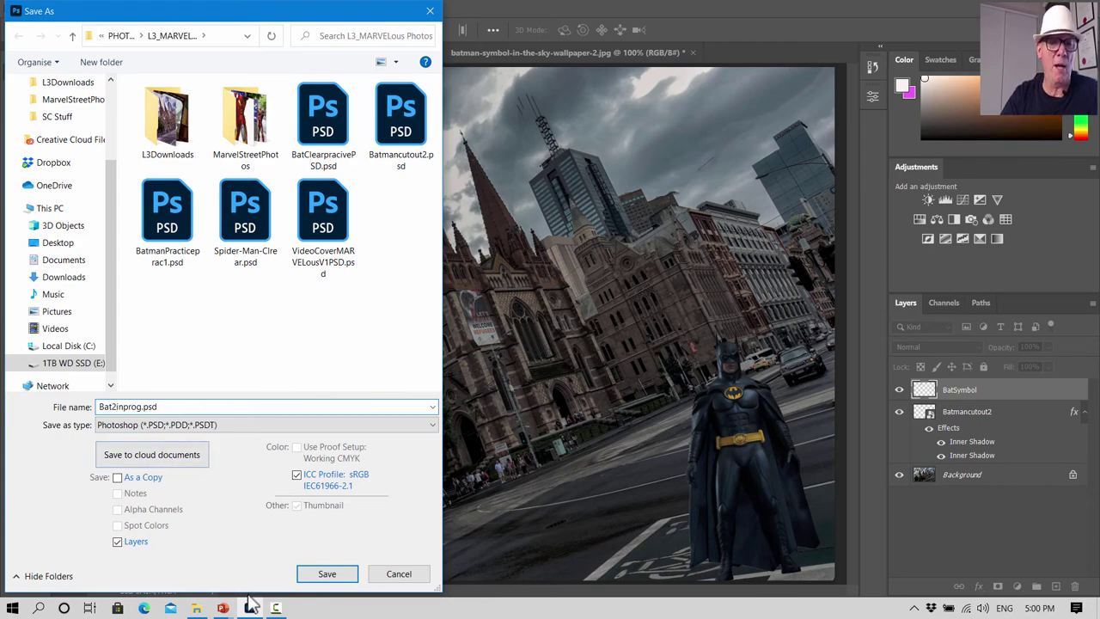
{"action": "left_click", "coordinate": [335, 576]}
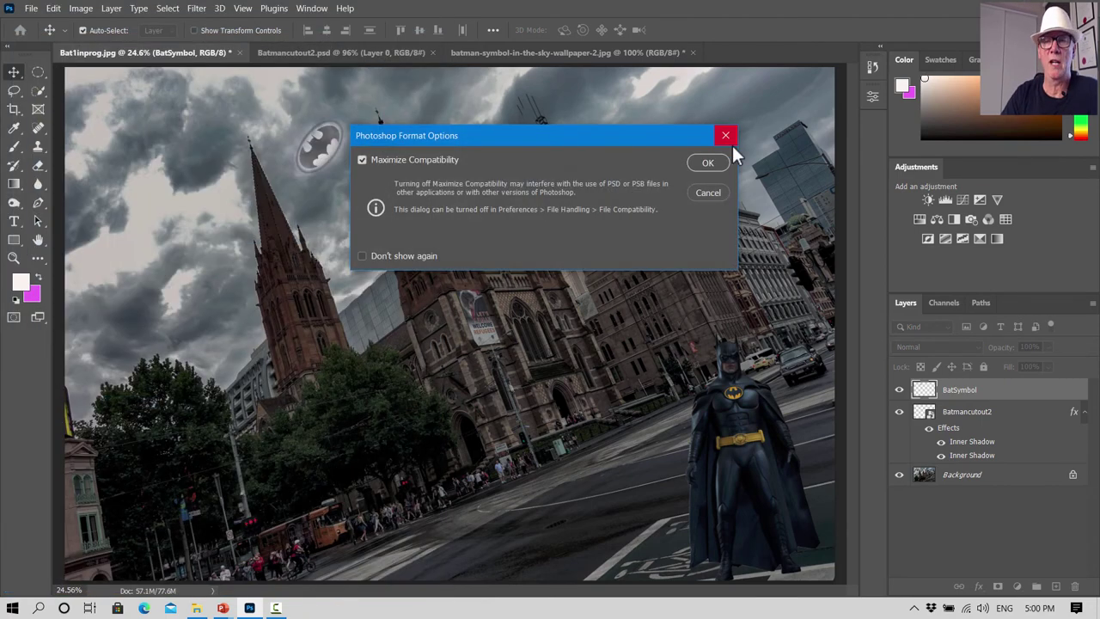
{"action": "left_click", "coordinate": [706, 163]}
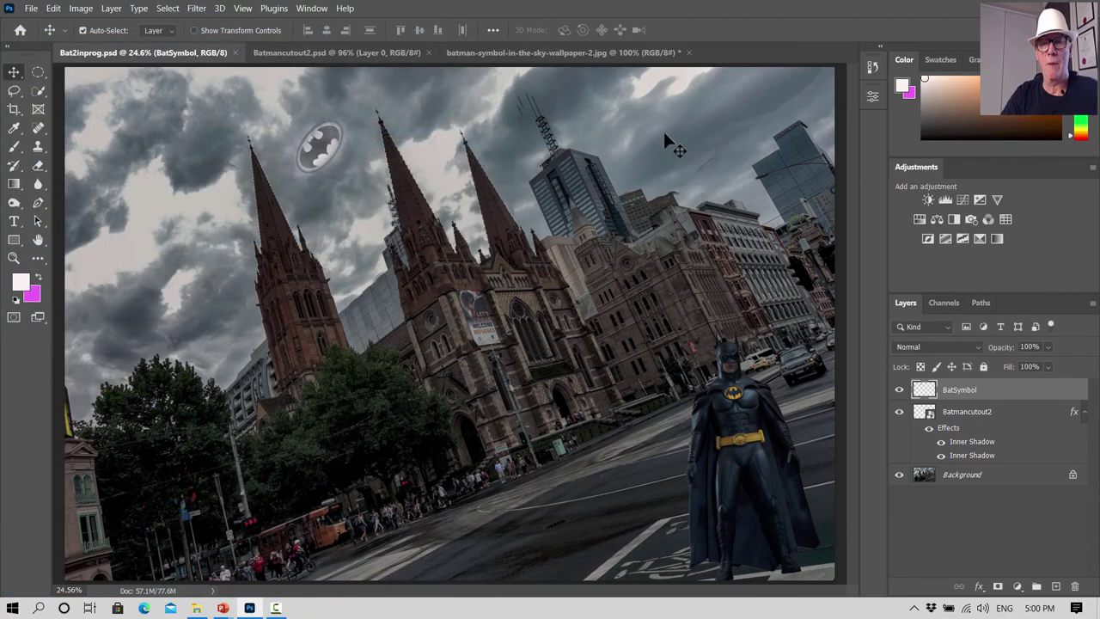
Step: On the Background layer, start a Polygonal Lasso beam from the bat-signal to the right edge
{"action": "left_click", "coordinate": [997, 475]}
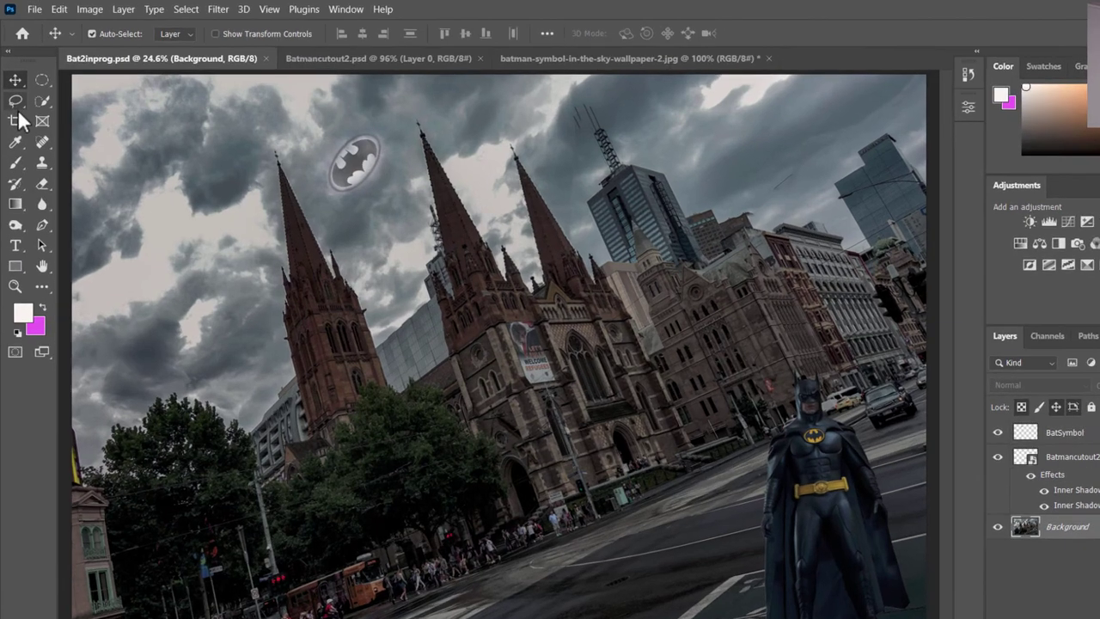
{"action": "left_click", "coordinate": [14, 91]}
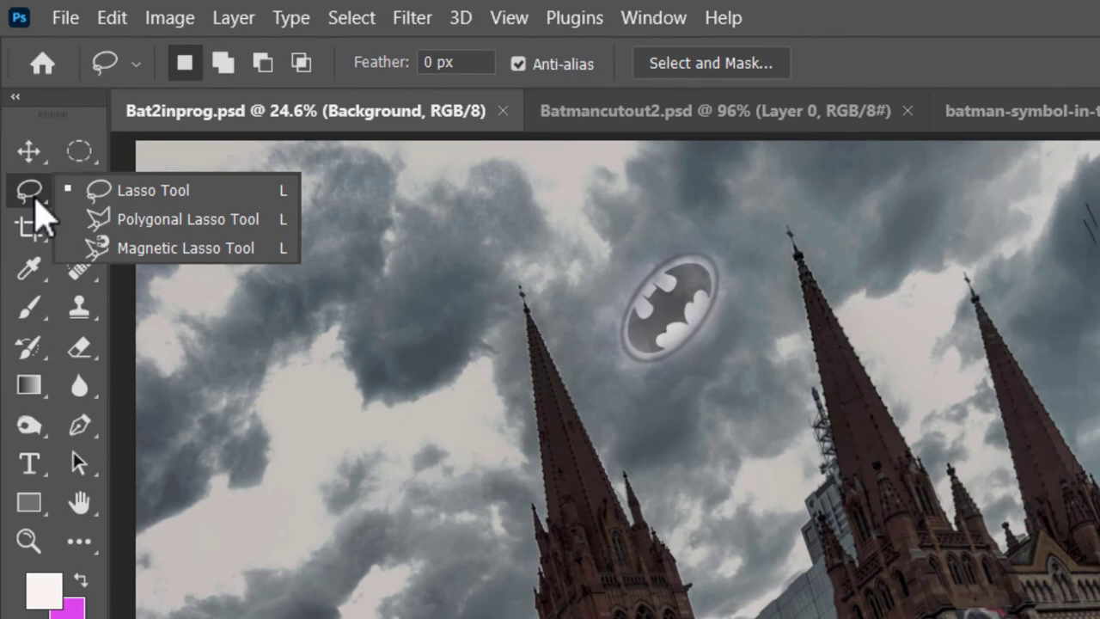
{"action": "left_click", "coordinate": [147, 221]}
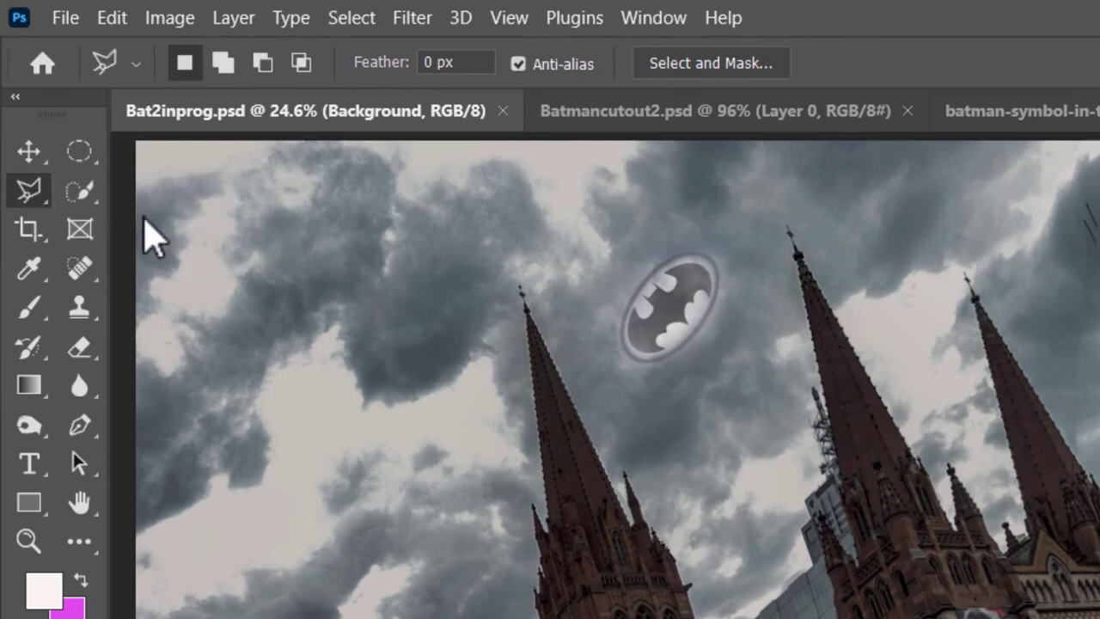
{"action": "left_click", "coordinate": [704, 253]}
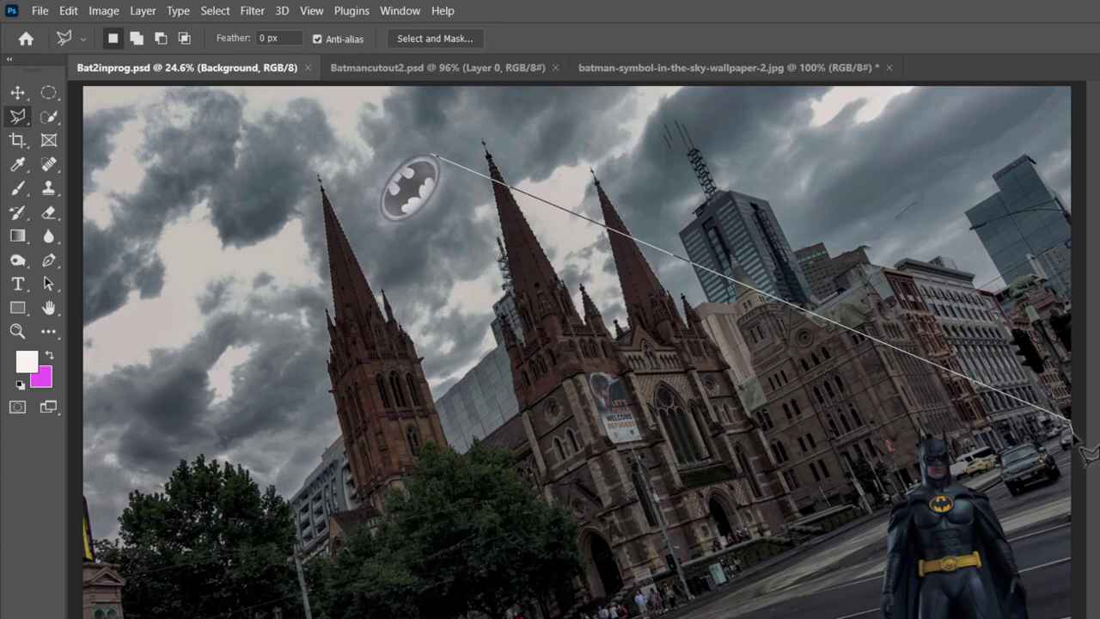
{"action": "left_click", "coordinate": [1071, 430]}
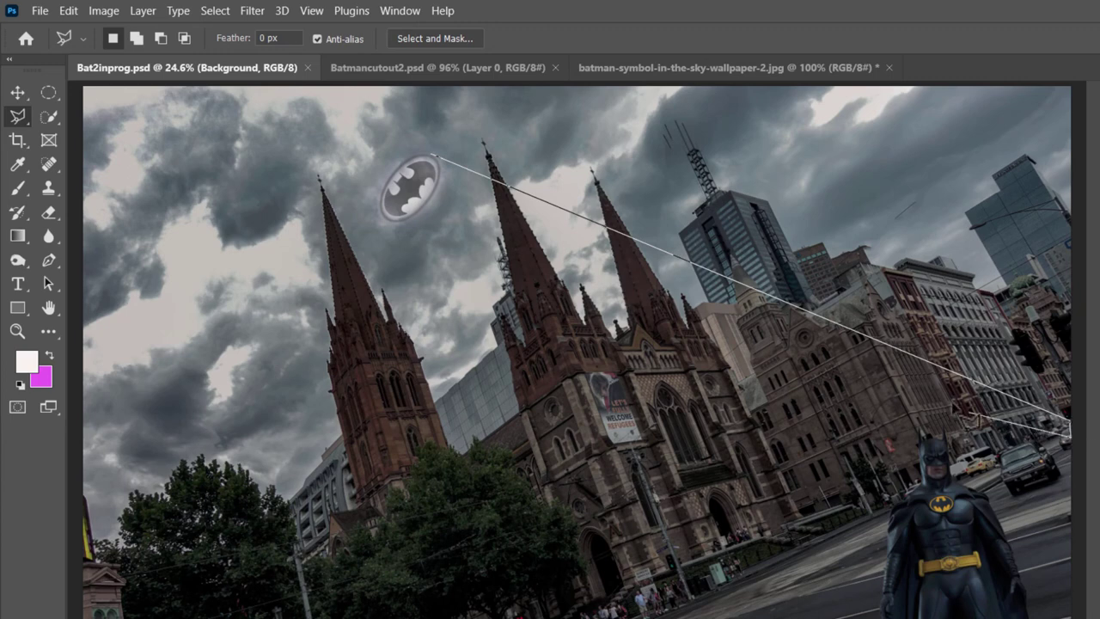
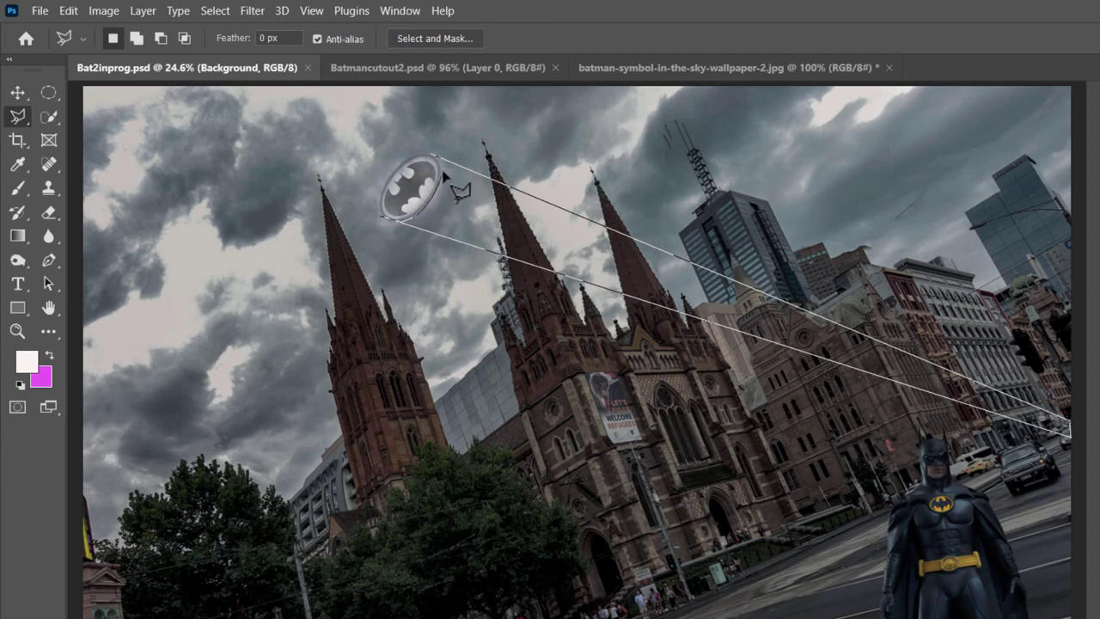
Step: Close the Polygonal Lasso beam outline and feather it by 2 px in Select and Mask
{"action": "left_click", "coordinate": [434, 159]}
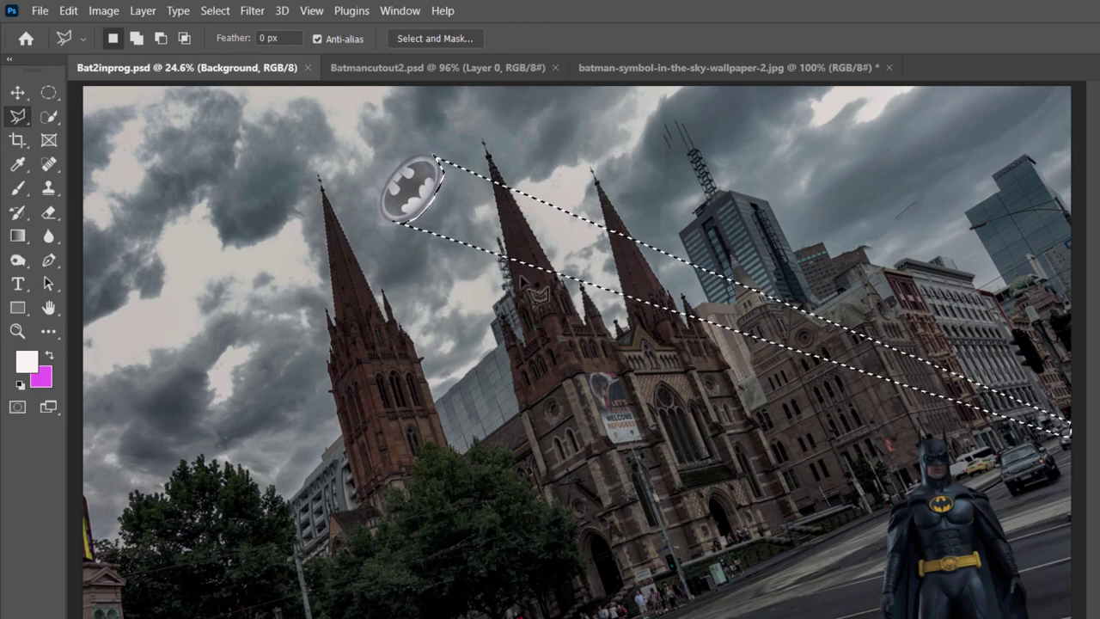
{"action": "left_click", "coordinate": [445, 36]}
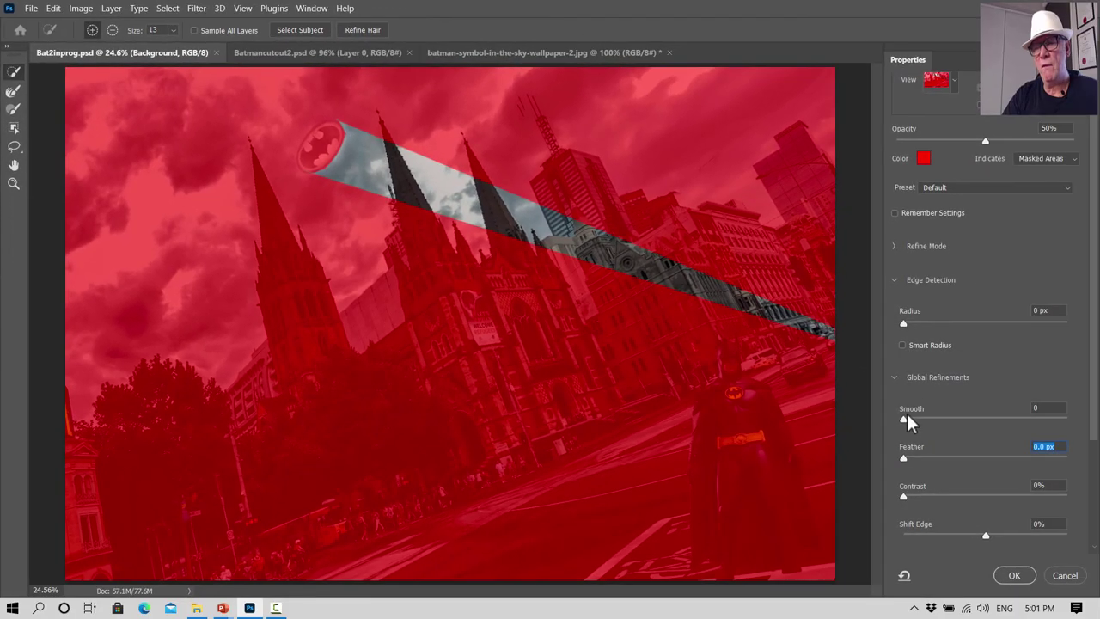
{"action": "left_click_drag", "start_coordinate": [905, 454], "coordinate": [920, 452]}
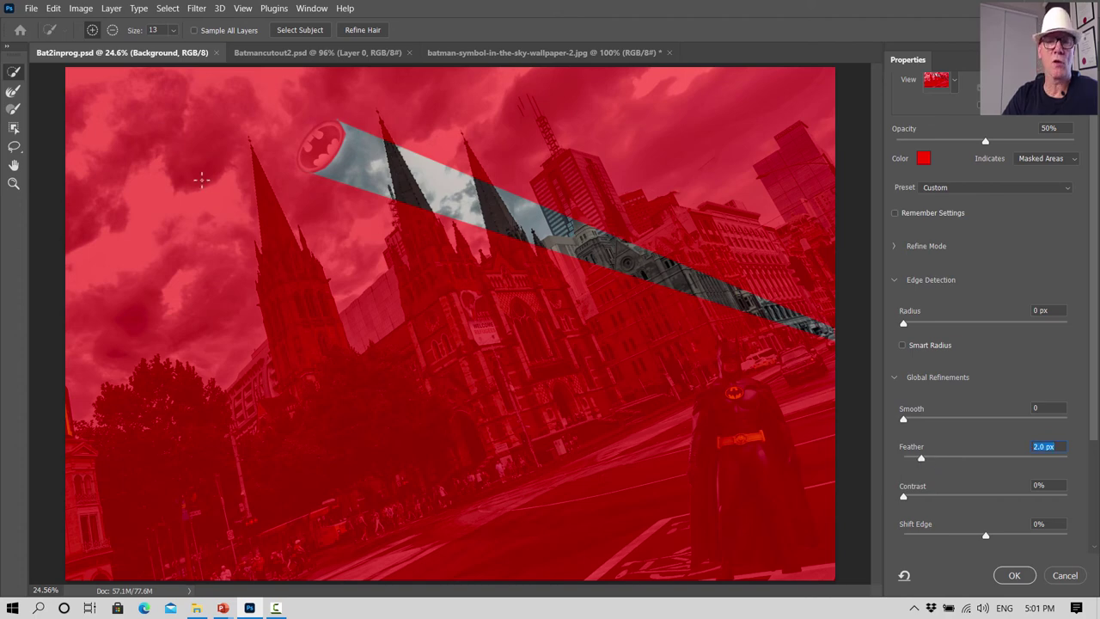
{"action": "left_click", "coordinate": [1014, 576]}
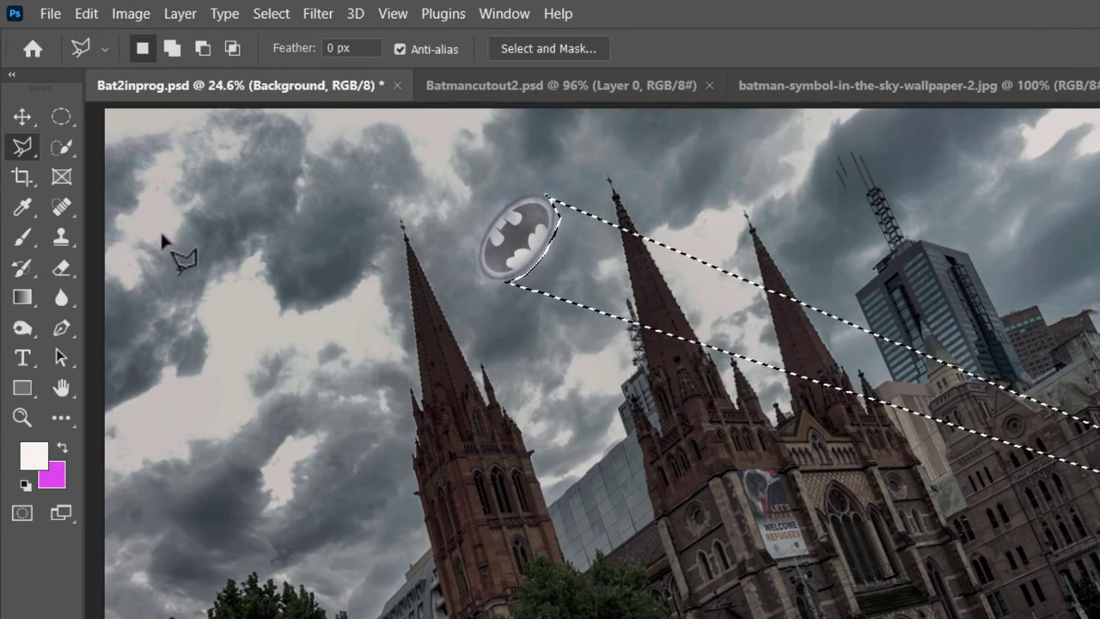
Step: Raise Brightness/Contrast brightness to 47 inside the beam selection, then deselect
{"action": "left_click", "coordinate": [131, 14]}
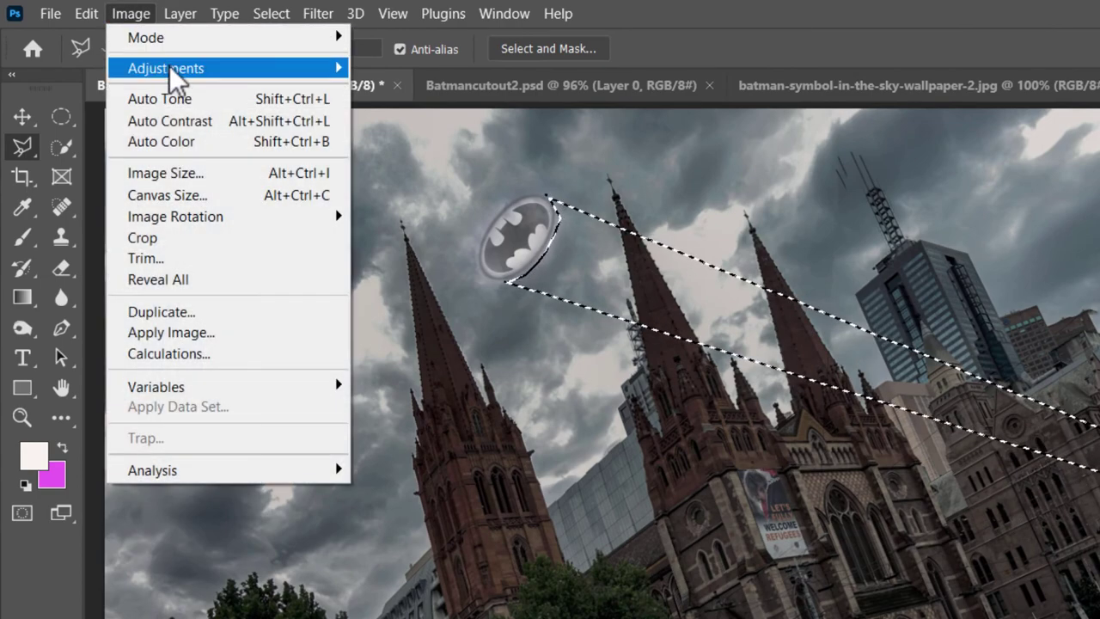
{"action": "mouse_move", "coordinate": [166, 68]}
{"action": "left_click", "coordinate": [388, 71]}
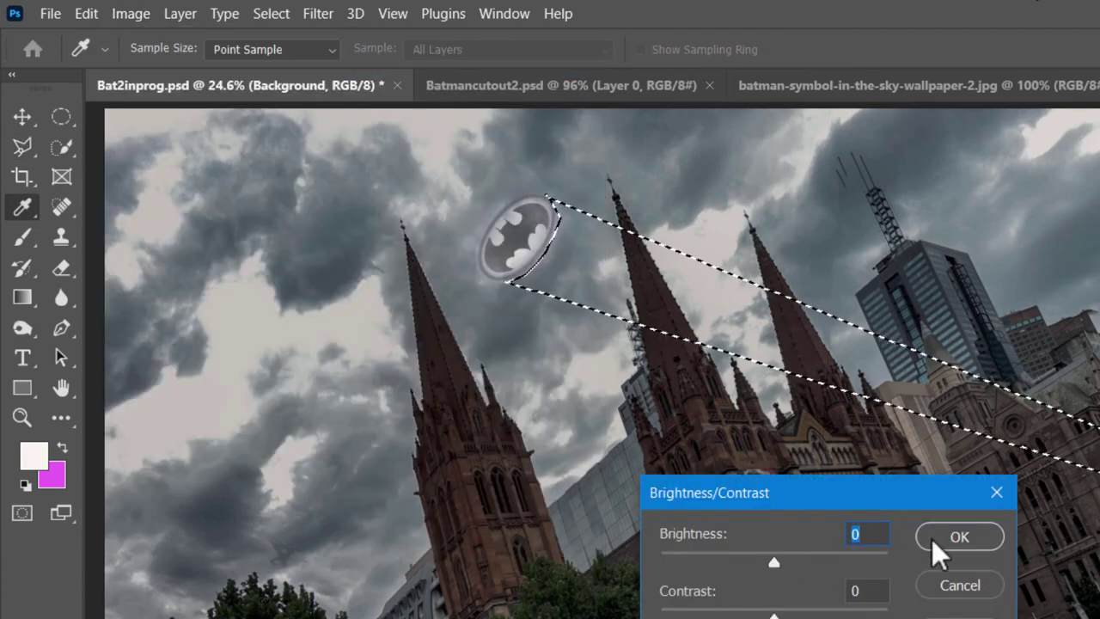
{"action": "left_click_drag", "start_coordinate": [775, 562], "coordinate": [813, 561]}
{"action": "left_click_drag", "start_coordinate": [814, 551], "coordinate": [811, 555]}
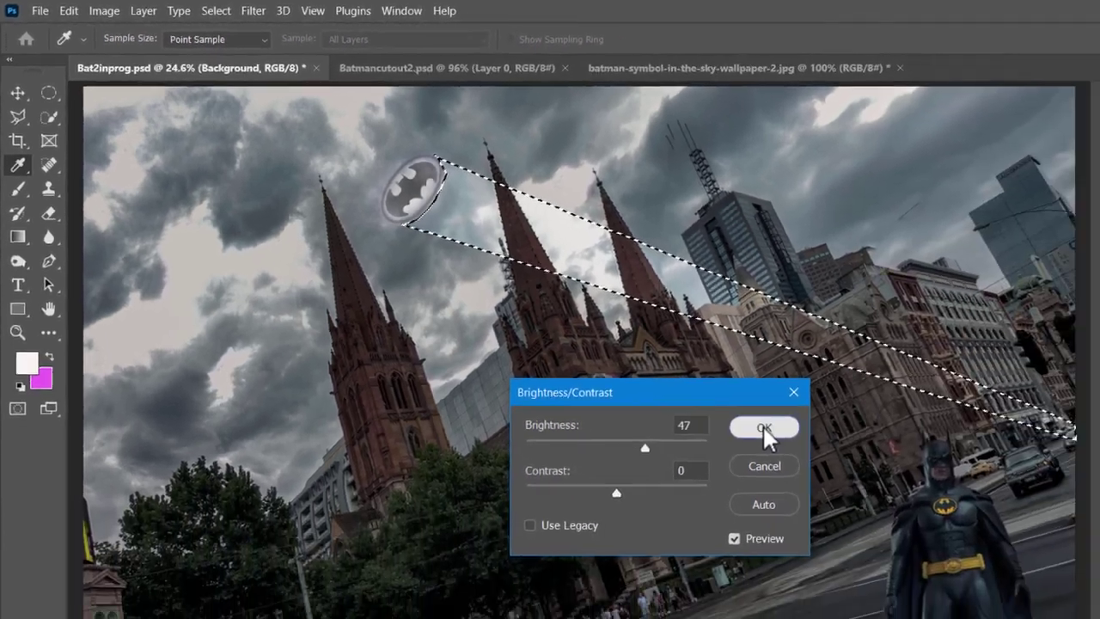
{"action": "left_click", "coordinate": [762, 424]}
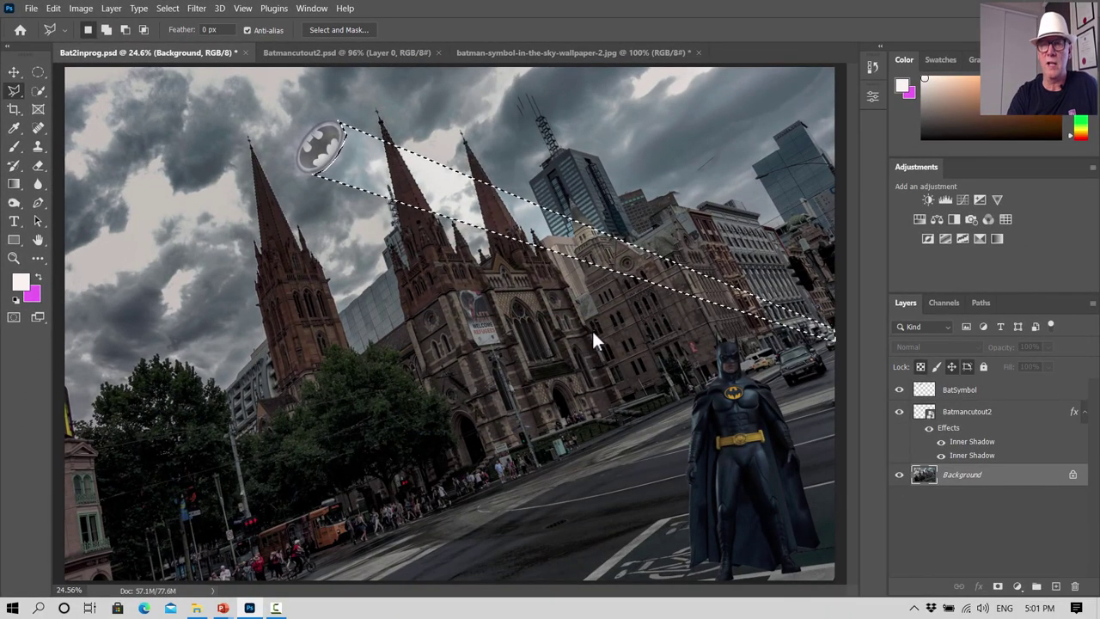
{"action": "key", "text": "ctrl+d"}
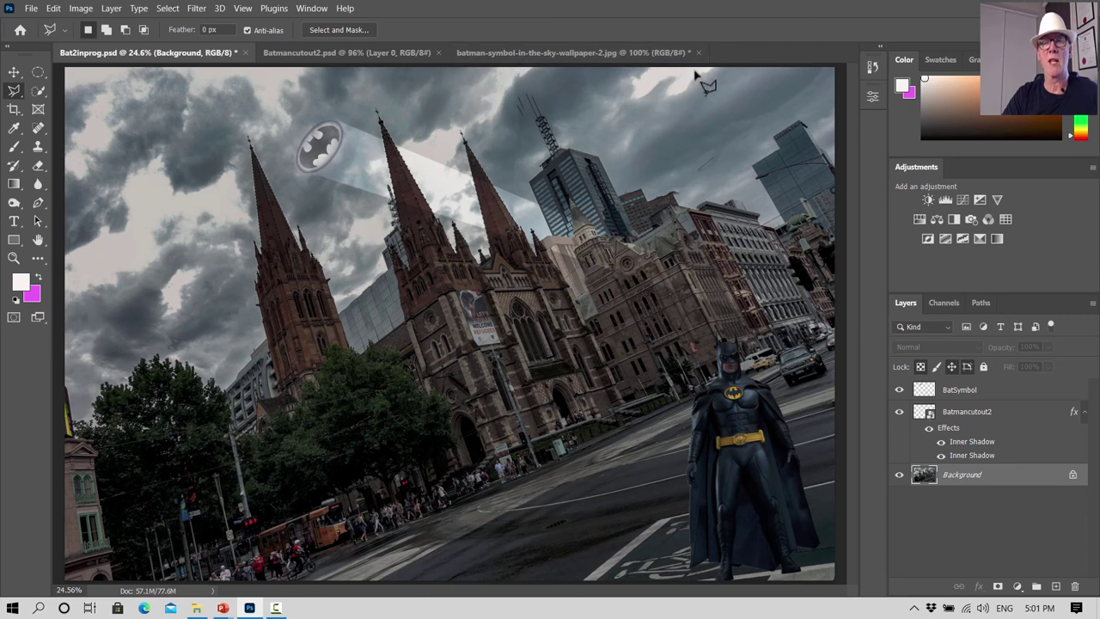
Step: Spot-heal the blemishes, dark spots and faint streak in the upper sky
{"action": "left_click", "coordinate": [39, 126]}
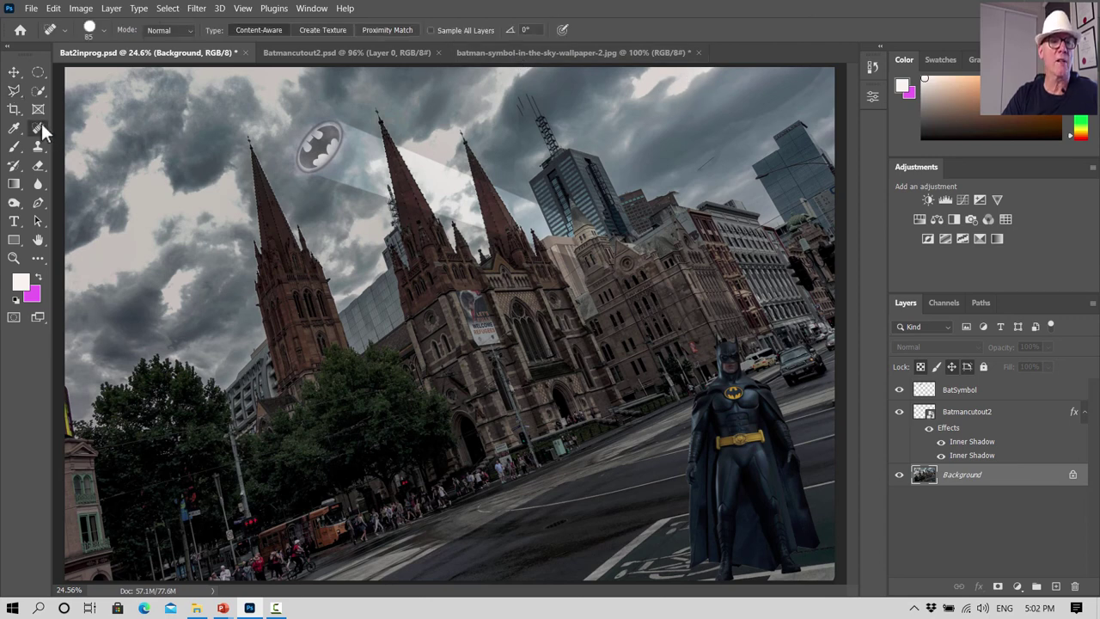
{"action": "left_click", "coordinate": [104, 30]}
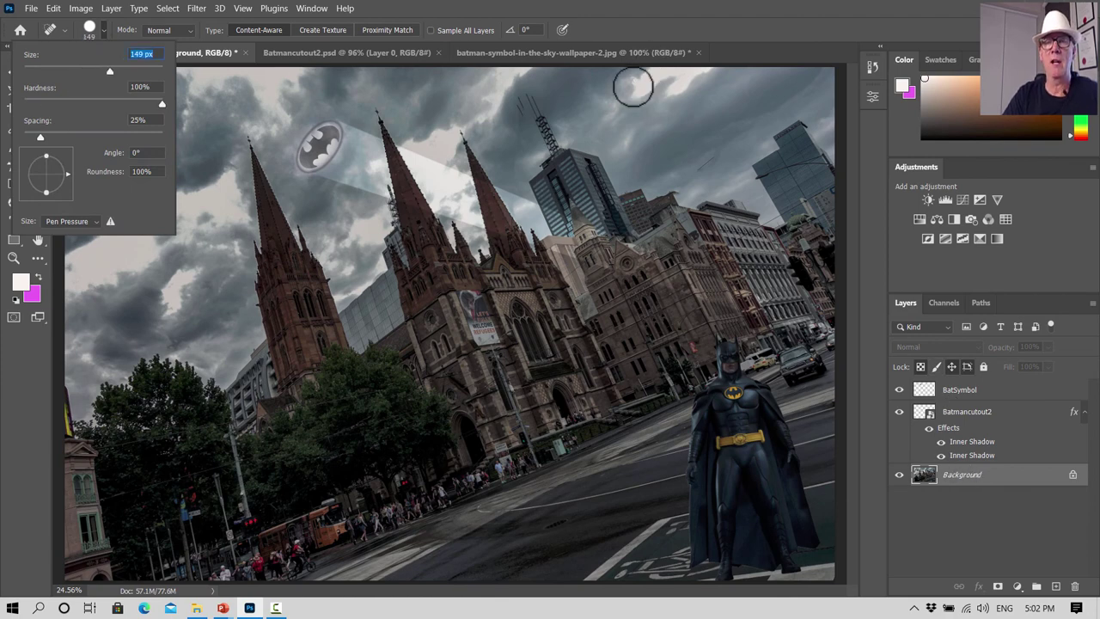
{"action": "mouse_move", "coordinate": [633, 86]}
{"action": "left_mouse_down"}
{"action": "mouse_move", "coordinate": [649, 88]}
{"action": "mouse_move", "coordinate": [619, 76]}
{"action": "left_mouse_up"}
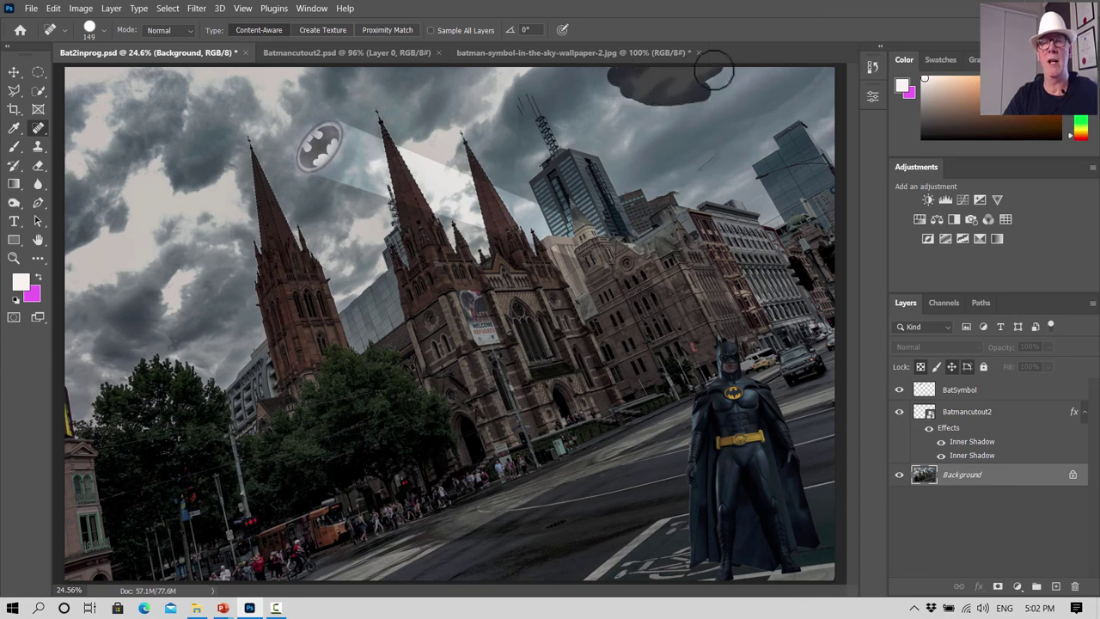
{"action": "left_click", "coordinate": [675, 88]}
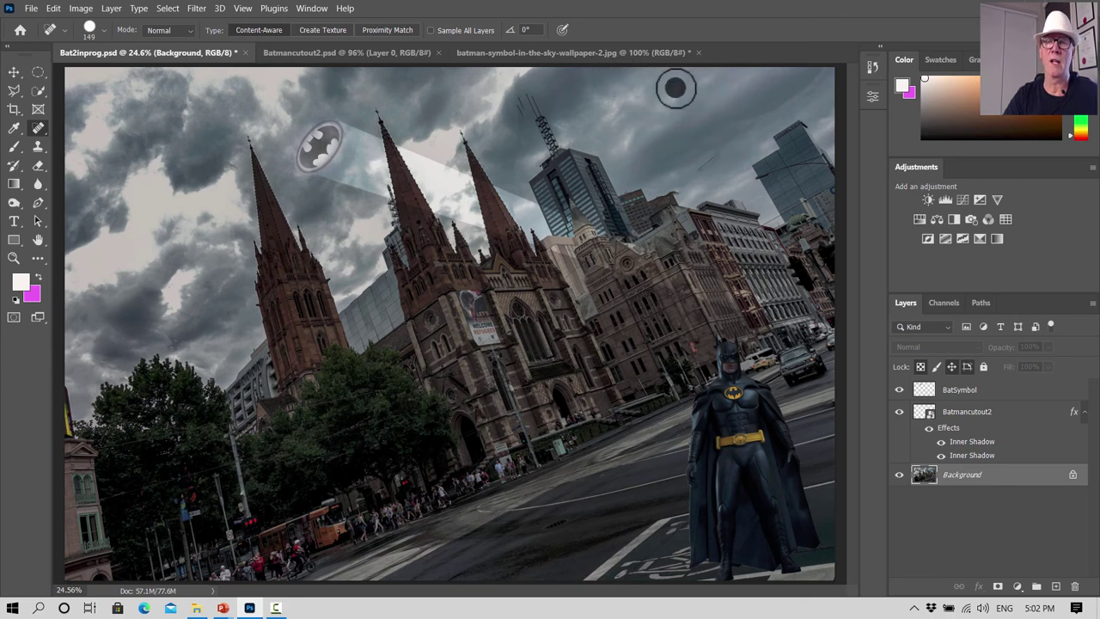
{"action": "left_click", "coordinate": [628, 138]}
{"action": "left_click", "coordinate": [706, 171]}
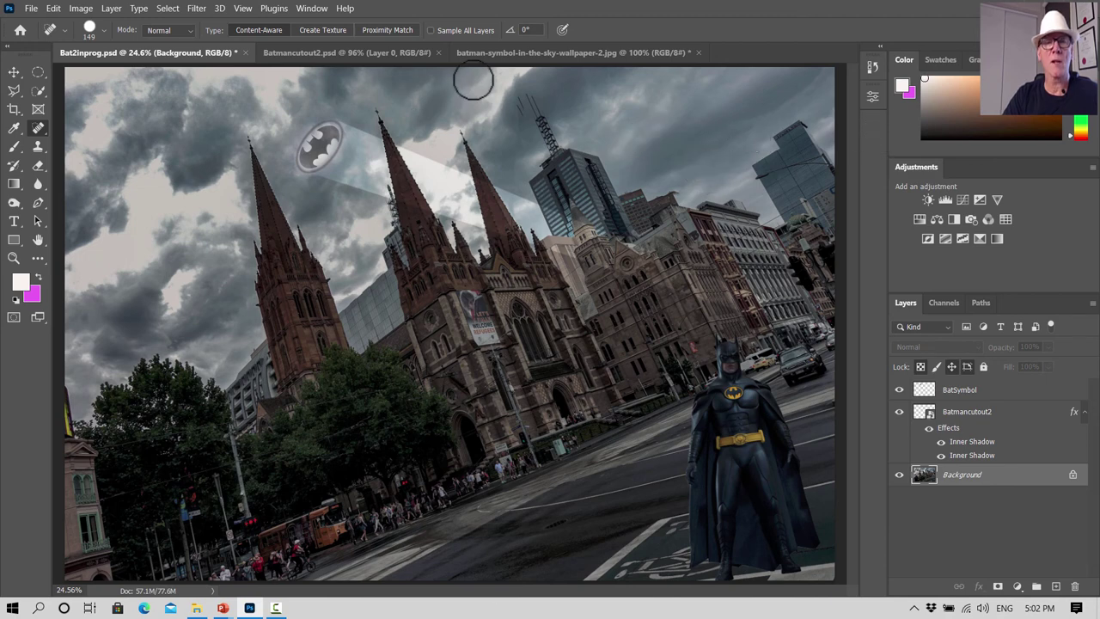
{"action": "mouse_move", "coordinate": [480, 78]}
{"action": "left_mouse_down"}
{"action": "mouse_move", "coordinate": [521, 75]}
{"action": "mouse_move", "coordinate": [494, 102]}
{"action": "left_mouse_up"}
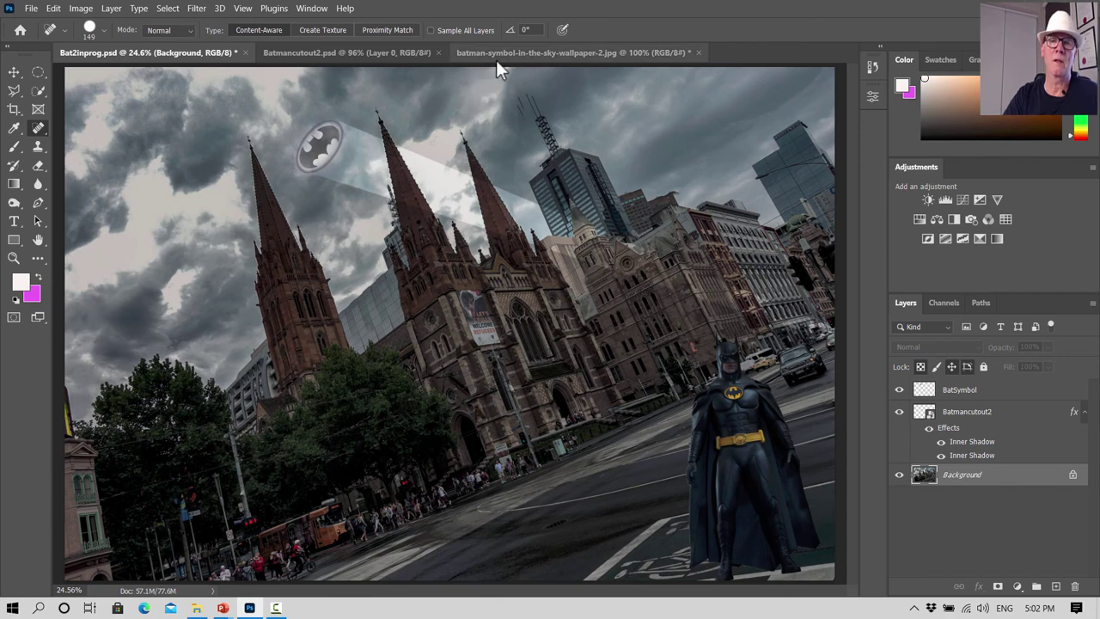
{"action": "left_click_drag", "start_coordinate": [495, 69], "coordinate": [522, 75]}
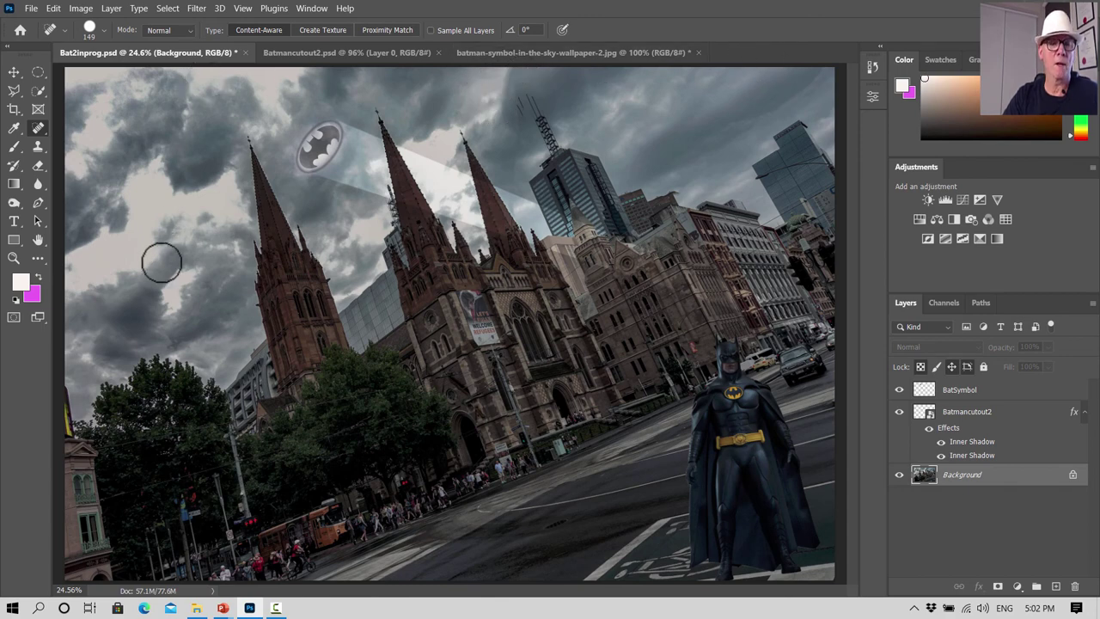
Step: Heal the dark marks and small spots in the sky beside the left spire
{"action": "mouse_move", "coordinate": [180, 275]}
{"action": "left_mouse_down"}
{"action": "mouse_move", "coordinate": [157, 306]}
{"action": "mouse_move", "coordinate": [161, 324]}
{"action": "left_mouse_up"}
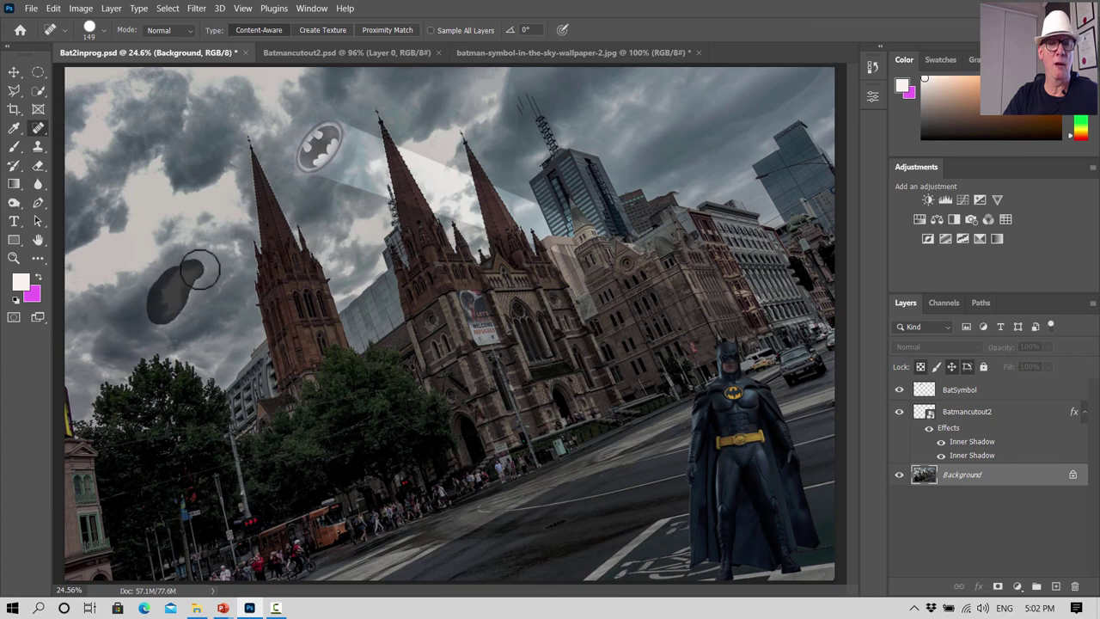
{"action": "left_click_drag", "start_coordinate": [197, 277], "coordinate": [184, 307]}
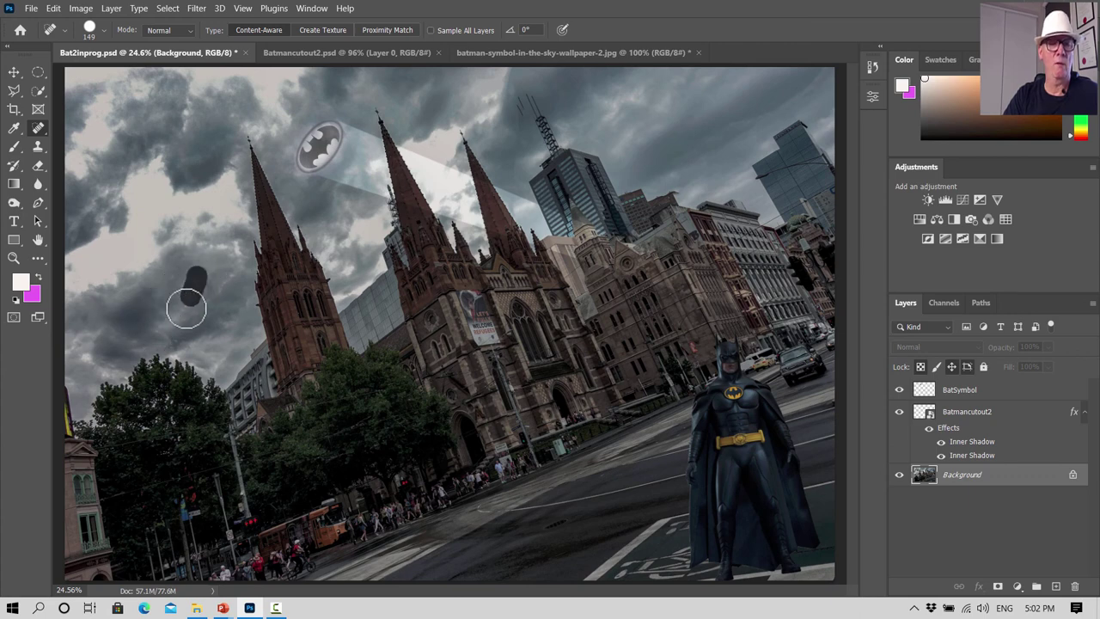
{"action": "mouse_move", "coordinate": [226, 250]}
{"action": "left_mouse_down"}
{"action": "mouse_move", "coordinate": [239, 263]}
{"action": "mouse_move", "coordinate": [215, 248]}
{"action": "left_mouse_up"}
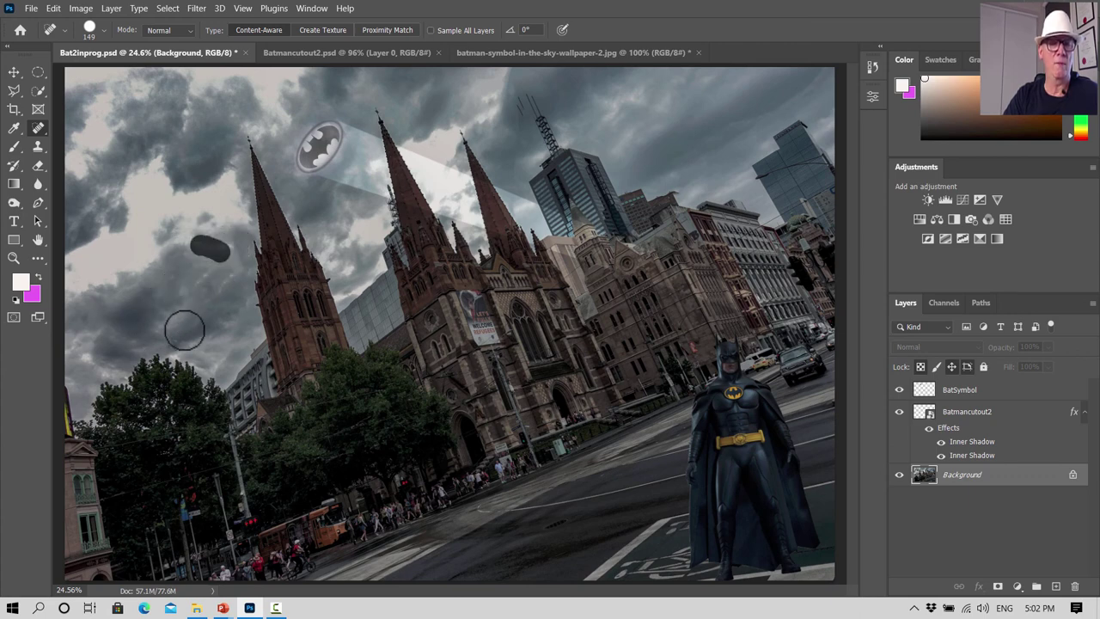
{"action": "mouse_move", "coordinate": [194, 284]}
{"action": "left_mouse_down"}
{"action": "mouse_move", "coordinate": [229, 275]}
{"action": "mouse_move", "coordinate": [217, 280]}
{"action": "left_mouse_up"}
{"action": "left_click", "coordinate": [212, 282]}
{"action": "left_click", "coordinate": [178, 280]}
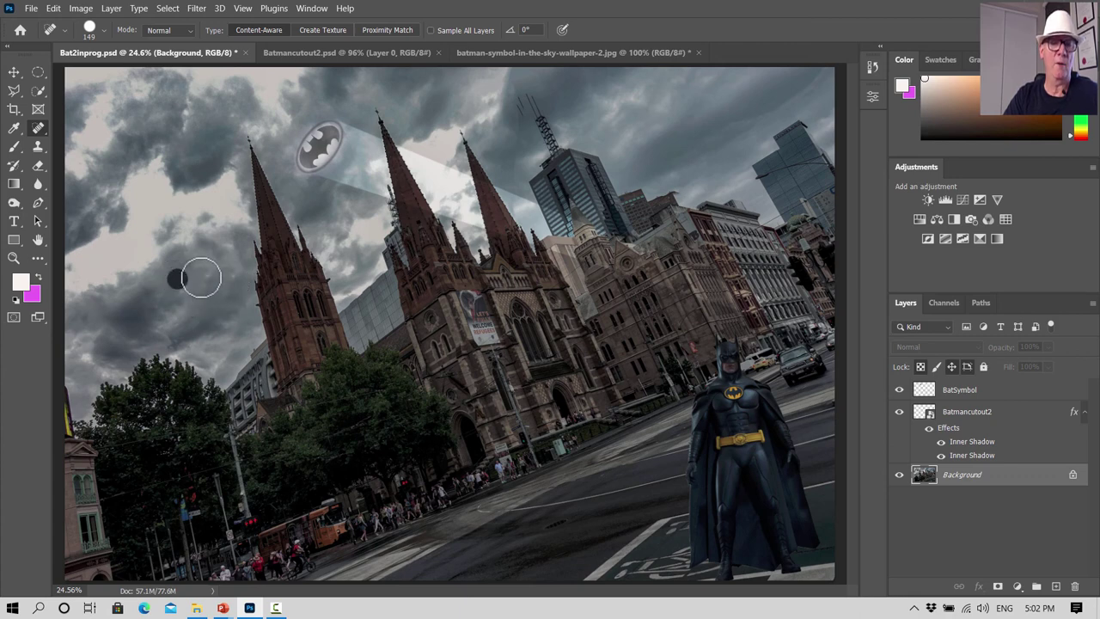
{"action": "left_click", "coordinate": [203, 278]}
{"action": "left_click", "coordinate": [229, 273]}
{"action": "left_click", "coordinate": [209, 270]}
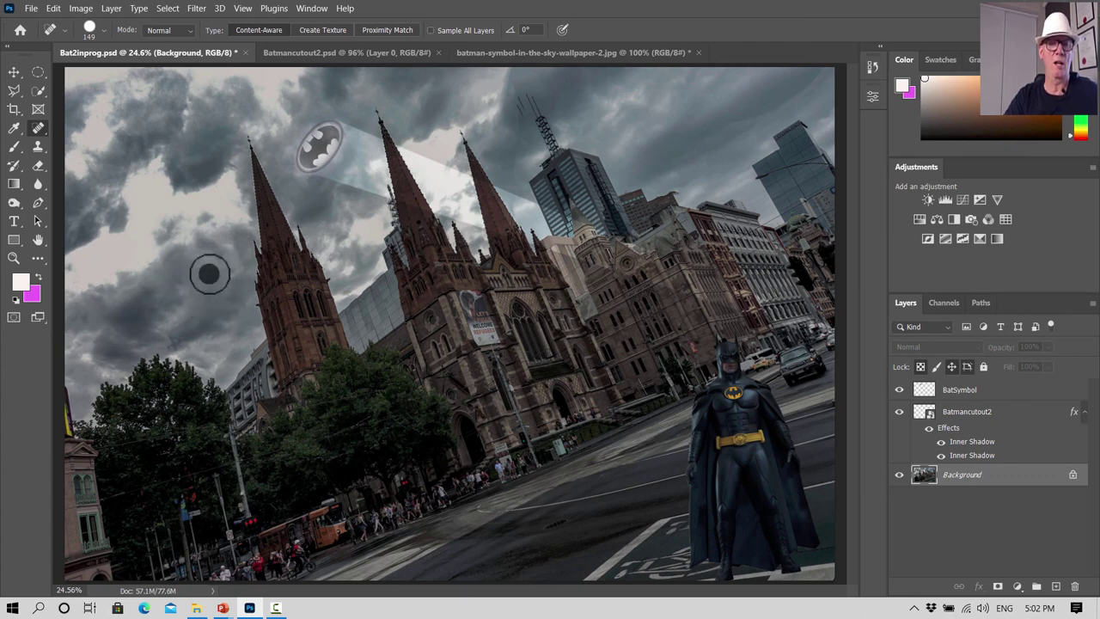
{"action": "left_click", "coordinate": [232, 276]}
{"action": "left_click", "coordinate": [233, 270]}
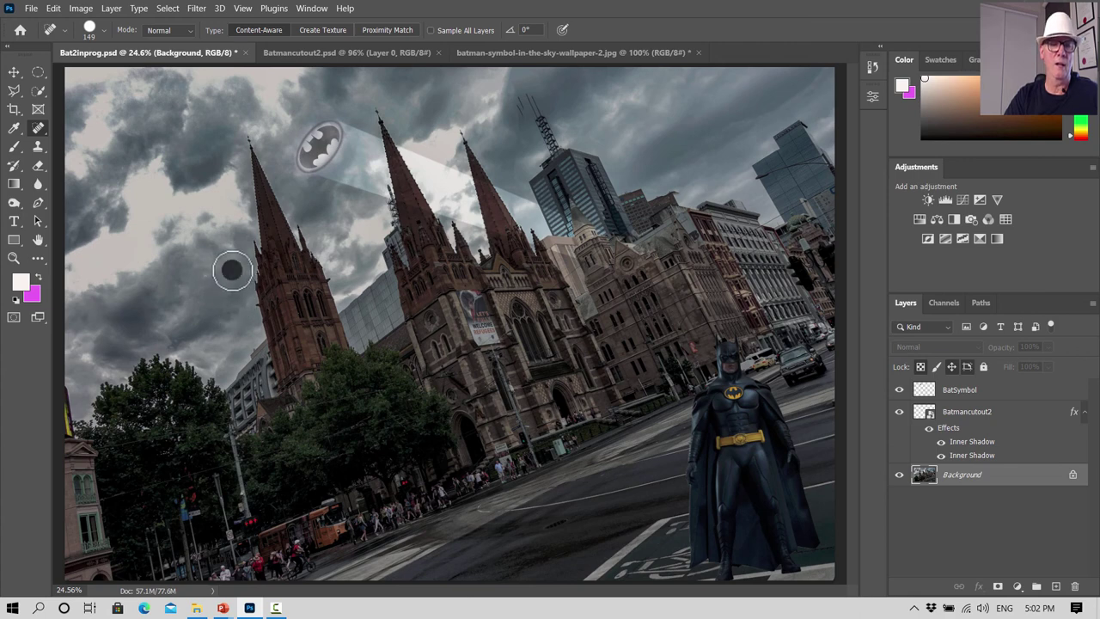
{"action": "left_click", "coordinate": [234, 280]}
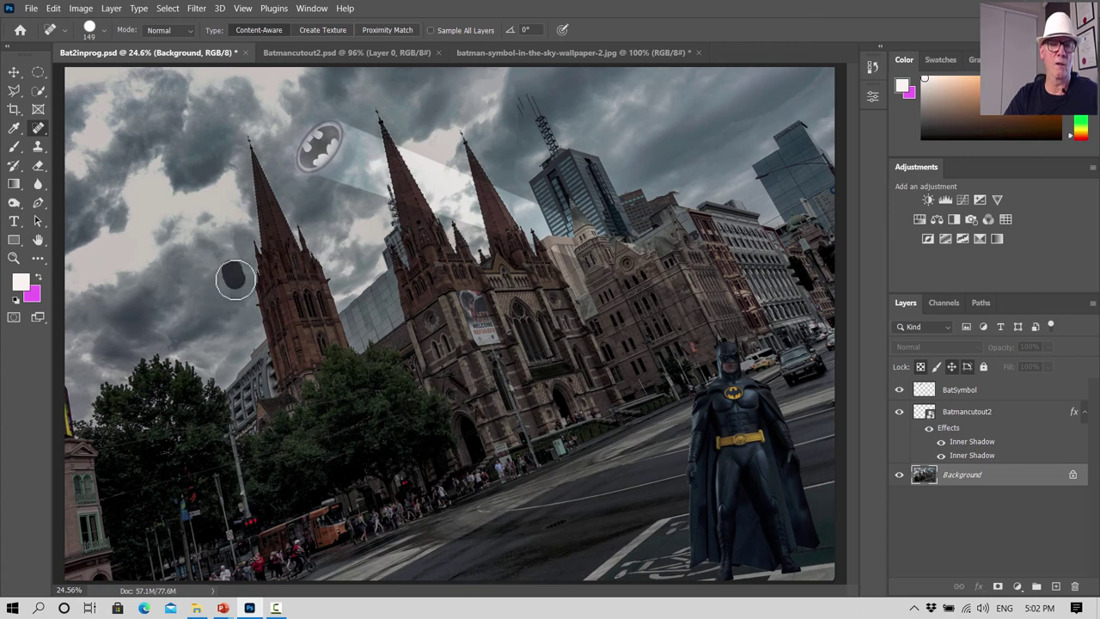
Step: Shrink the Spot Healing Brush to 70 px
{"action": "left_click", "coordinate": [106, 30]}
{"action": "left_click_drag", "start_coordinate": [107, 68], "coordinate": [72, 70]}
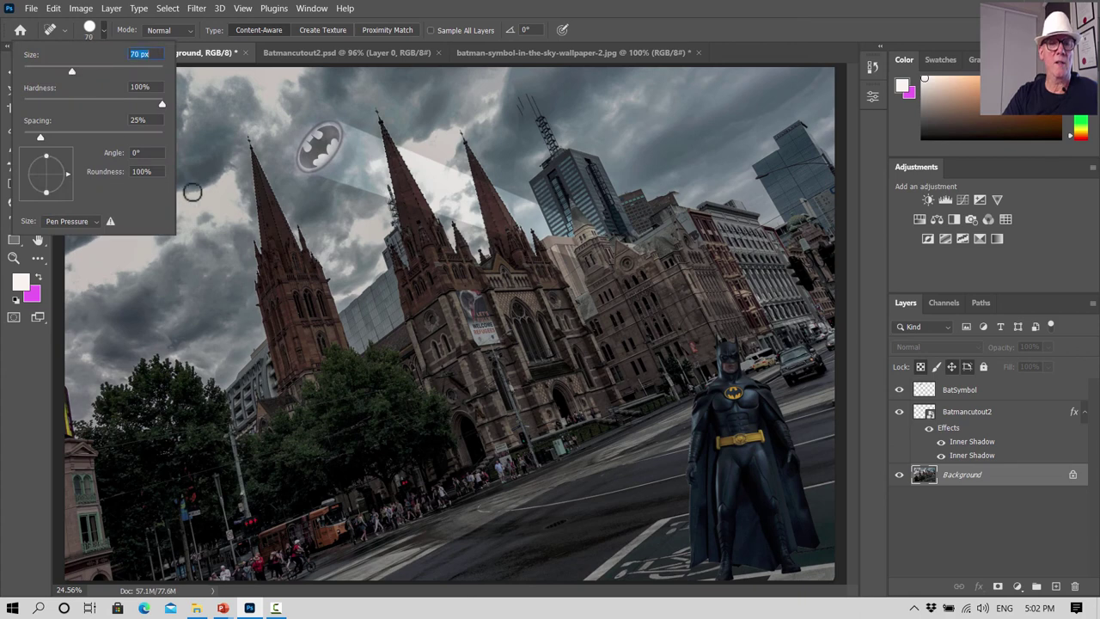
{"action": "key", "text": "Return"}
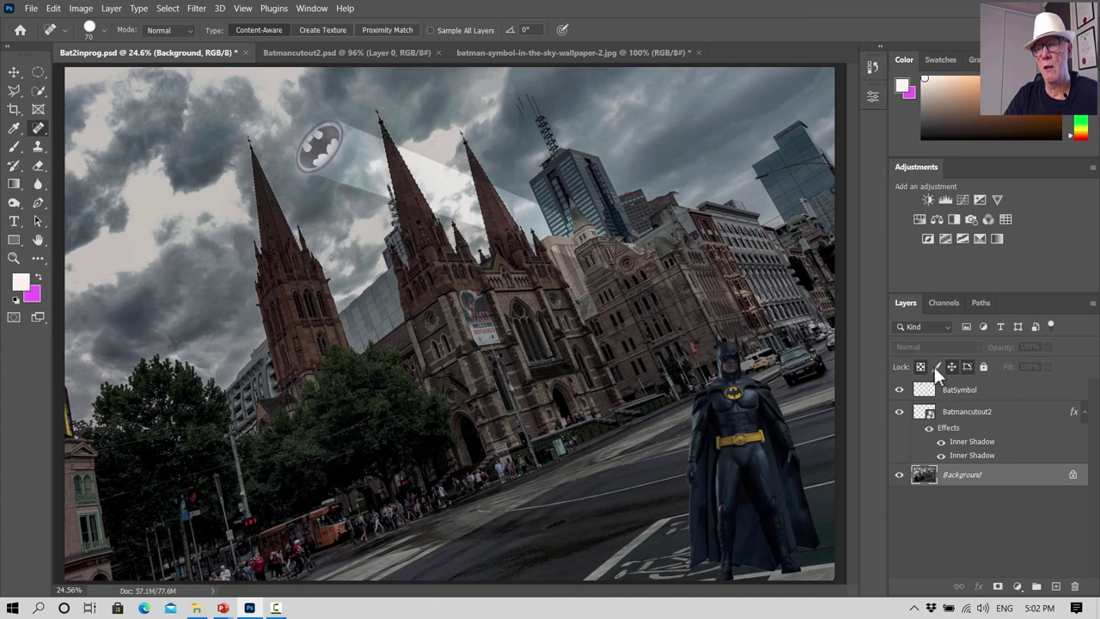
Step: Make BatSymbol the active layer and switch to the Dodge Tool
{"action": "left_click", "coordinate": [960, 391]}
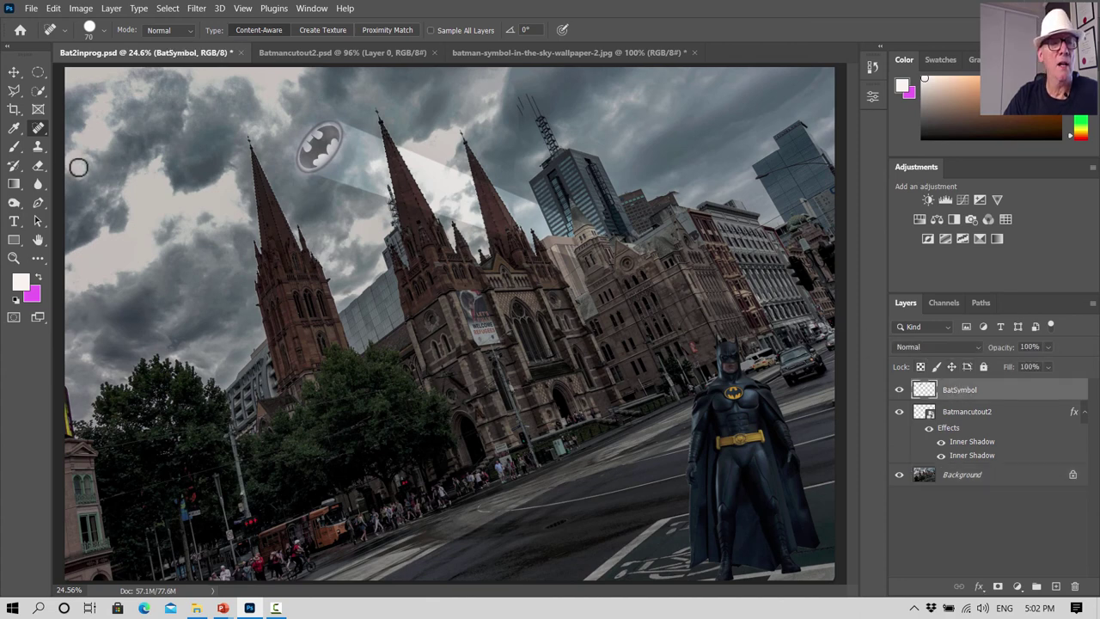
{"action": "left_click", "coordinate": [38, 168]}
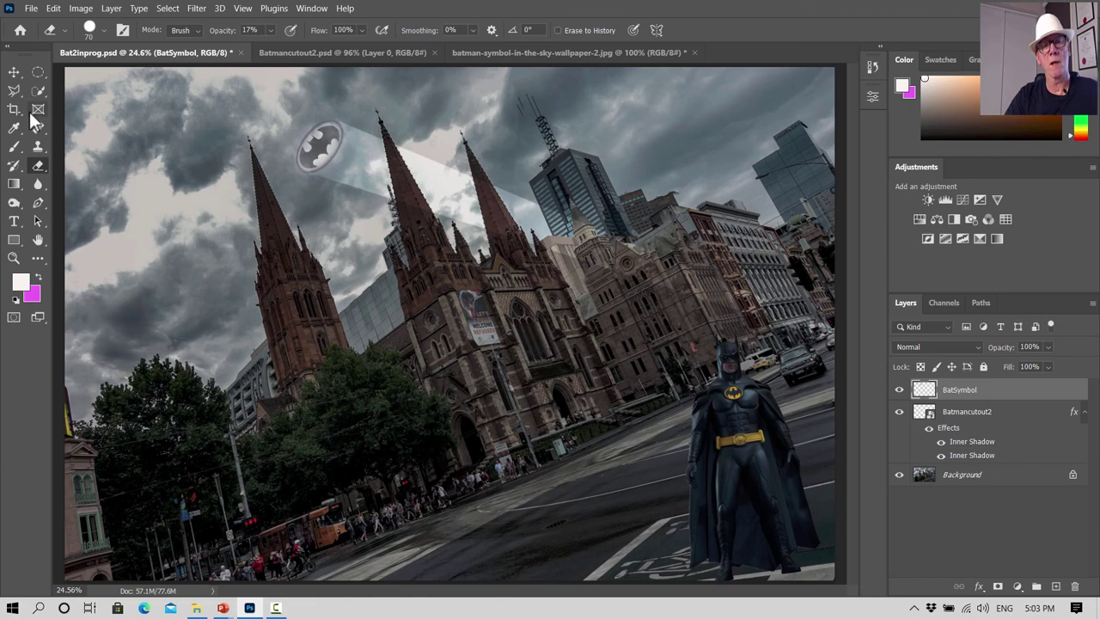
{"action": "left_click", "coordinate": [13, 73]}
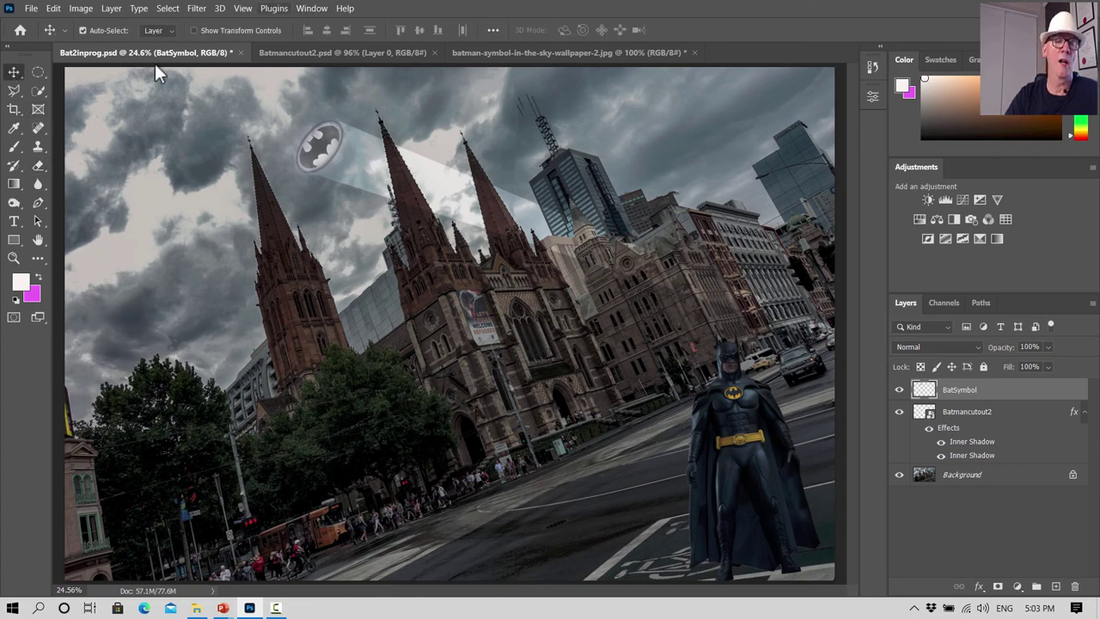
{"action": "left_click", "coordinate": [14, 203]}
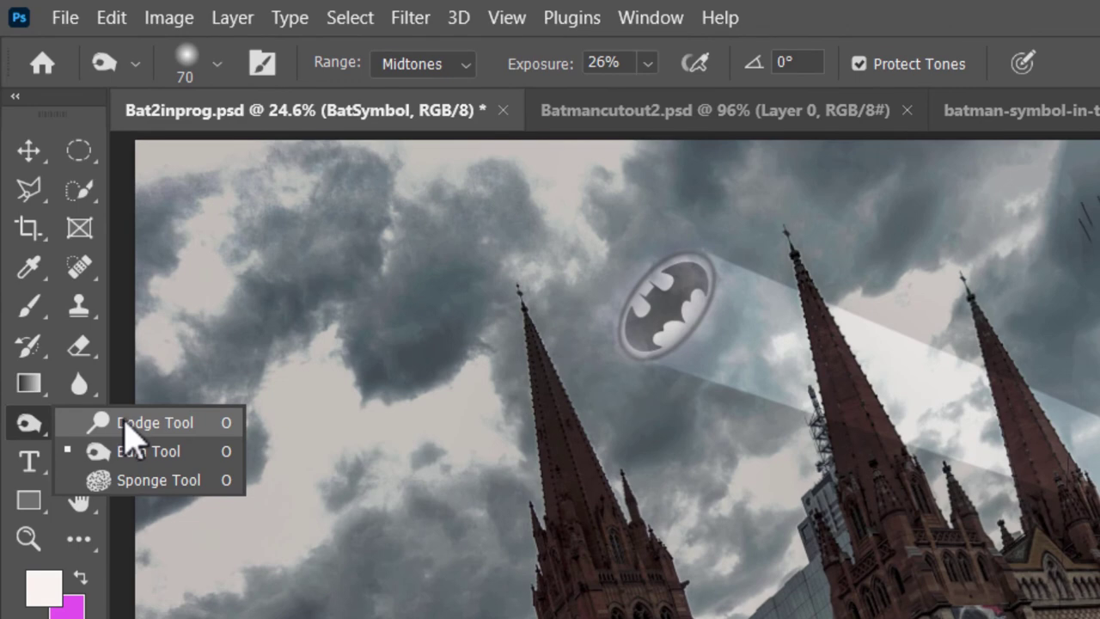
{"action": "left_click", "coordinate": [94, 297]}
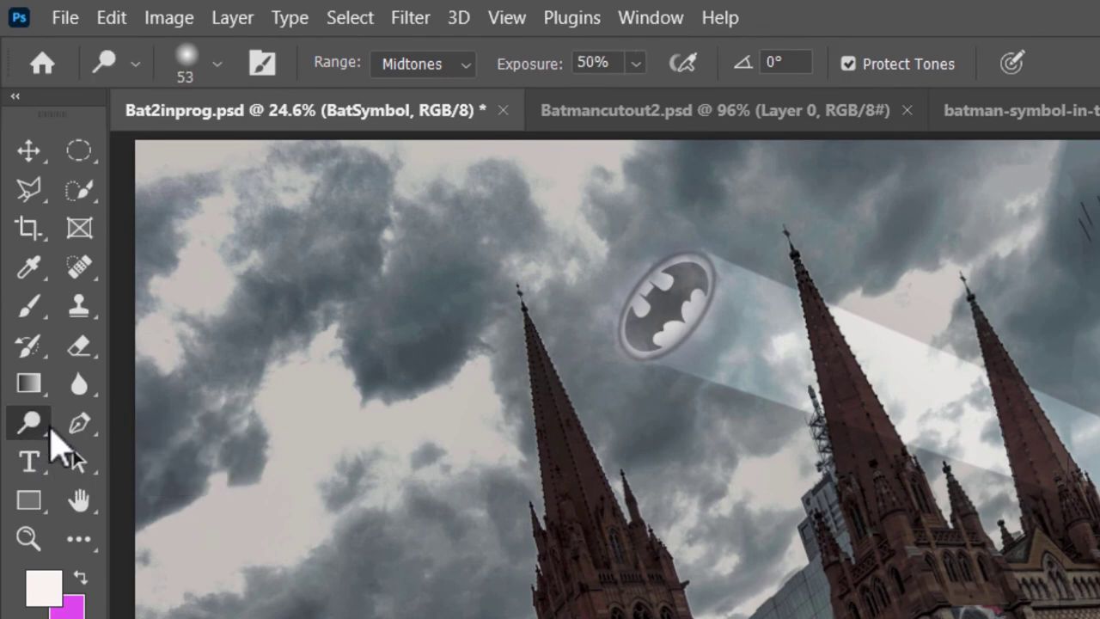
Step: Switch to the Burn Tool and set its brush size to 177 px
{"action": "right_click", "coordinate": [45, 430]}
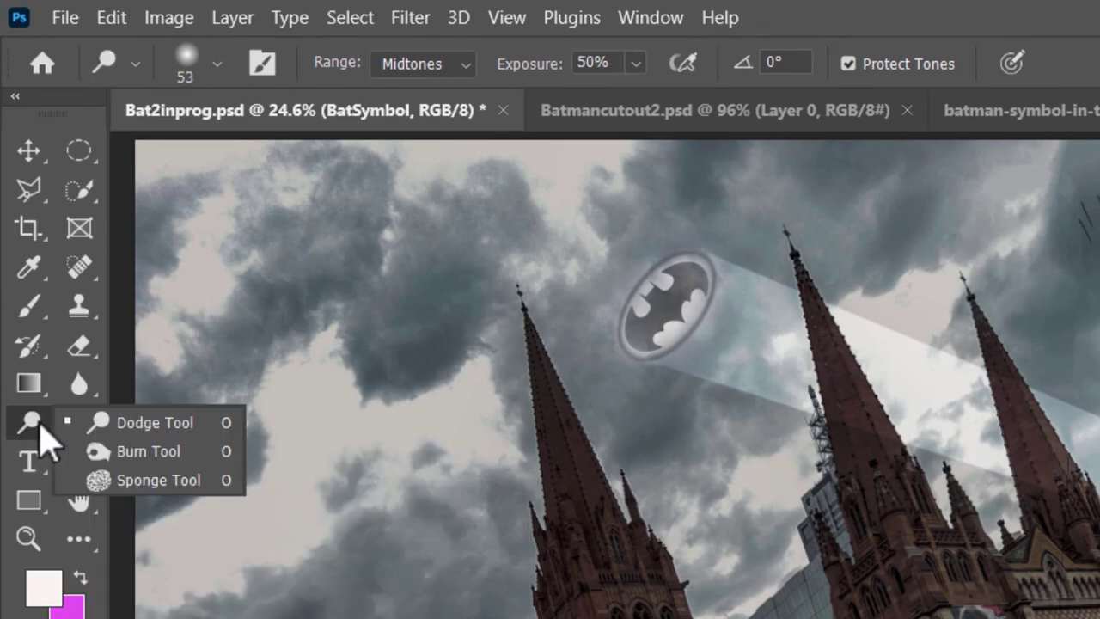
{"action": "left_click", "coordinate": [163, 455]}
{"action": "left_click", "coordinate": [217, 67]}
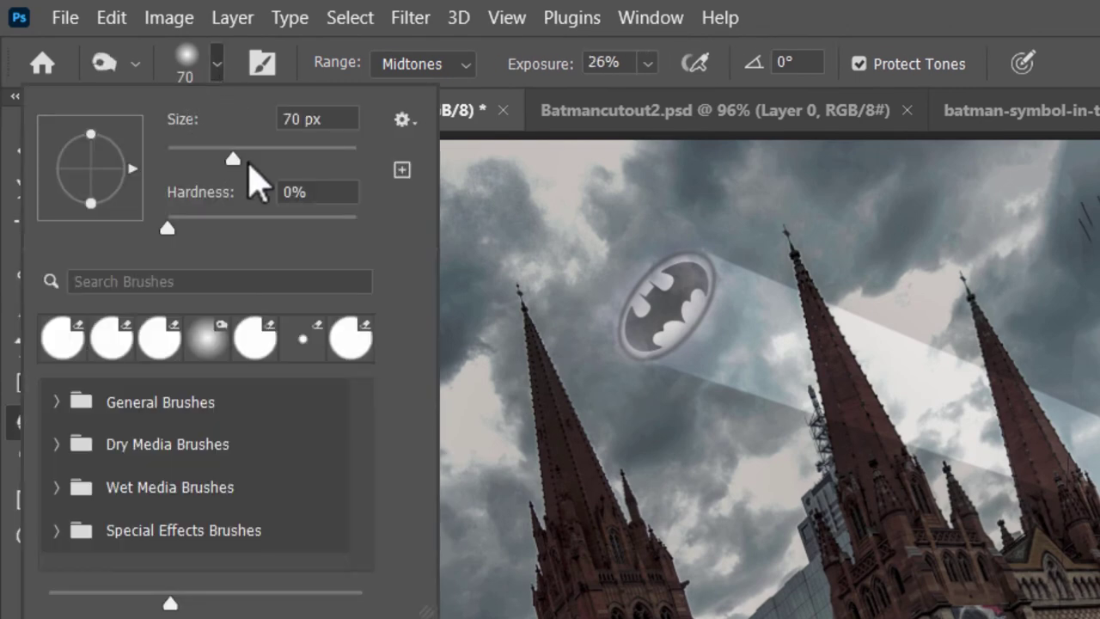
{"action": "left_click_drag", "start_coordinate": [250, 165], "coordinate": [299, 160]}
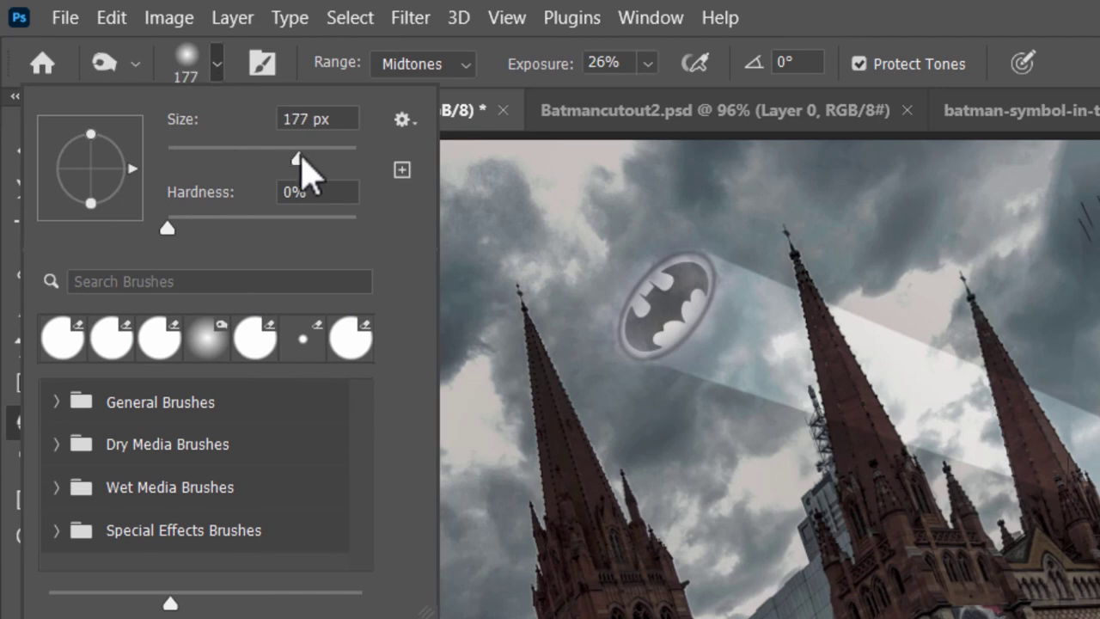
{"action": "left_click", "coordinate": [477, 367]}
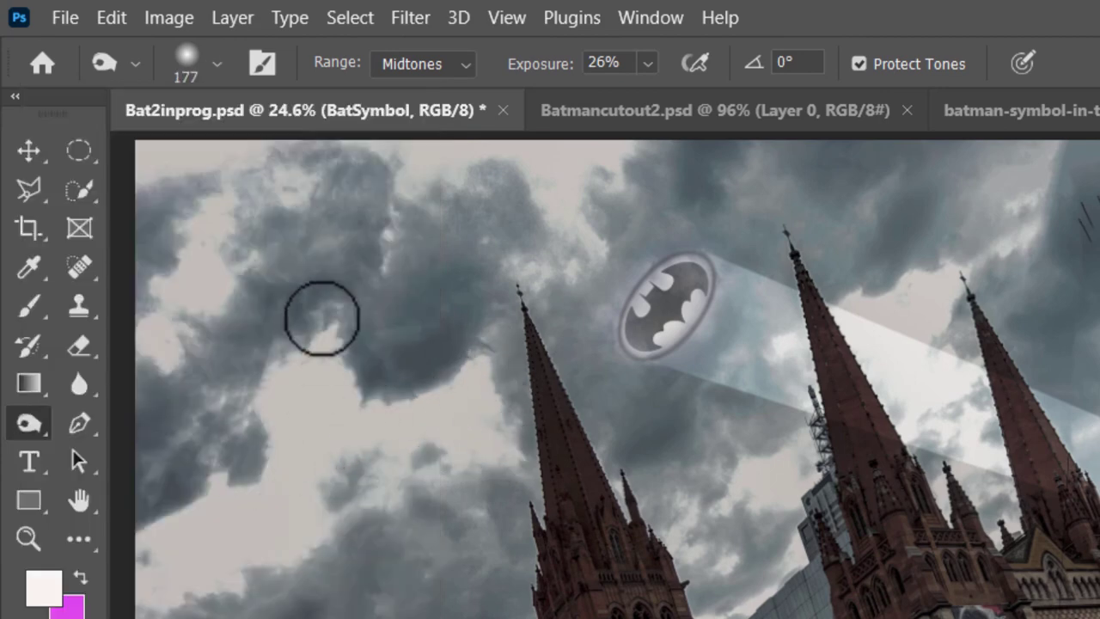
{"action": "right_click", "coordinate": [35, 427]}
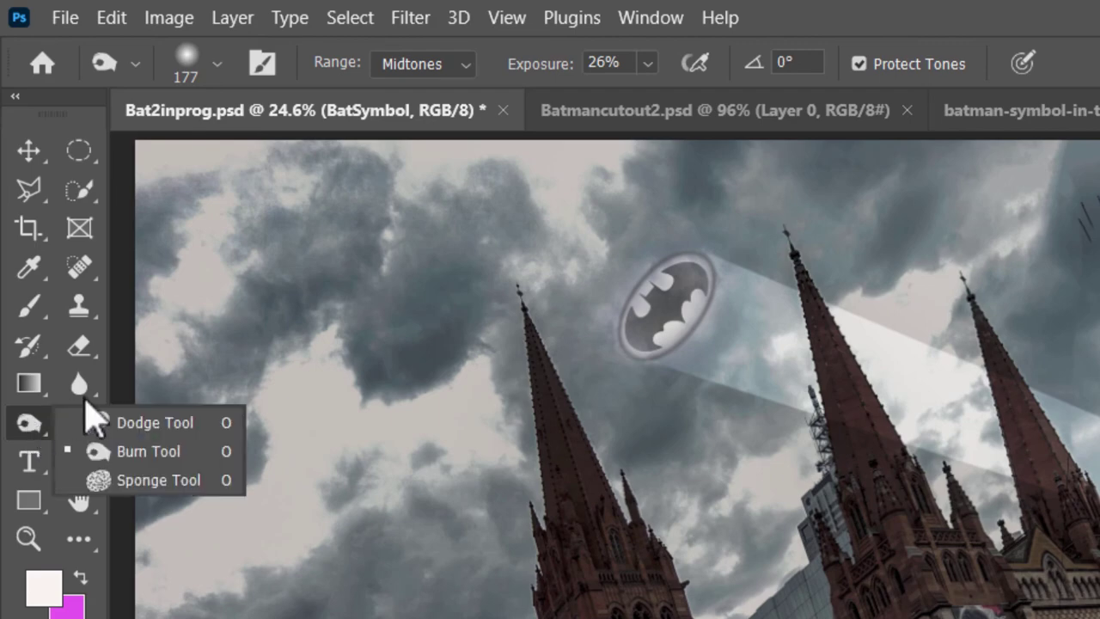
{"action": "left_click", "coordinate": [150, 454]}
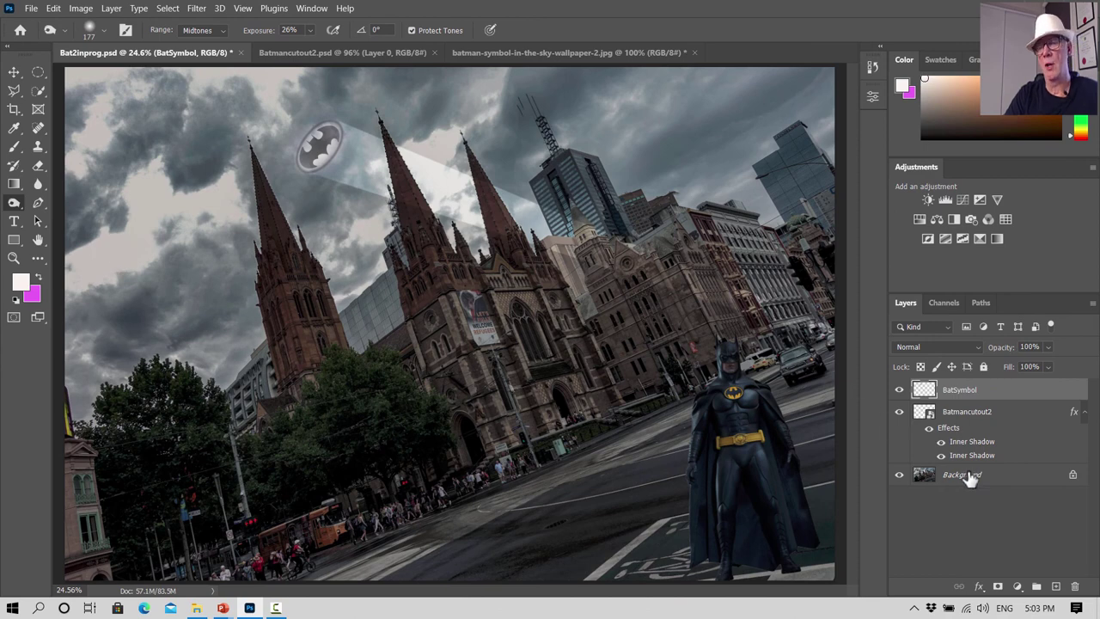
Step: On the Background layer, burn the upper-left clouds and the sky beside the left spire
{"action": "left_click", "coordinate": [970, 478]}
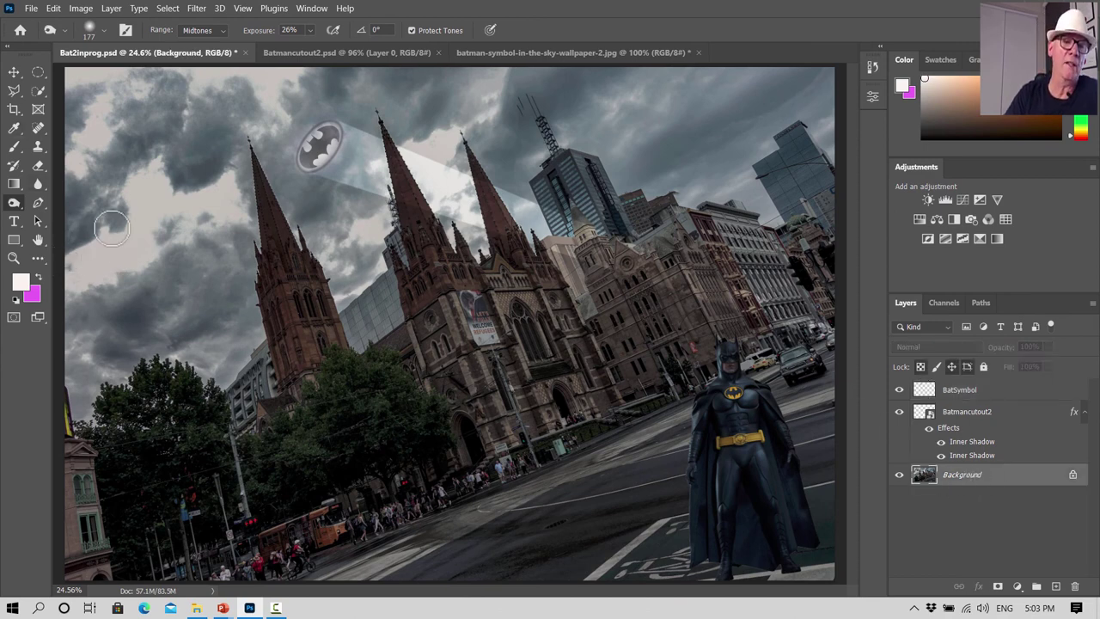
{"action": "mouse_move", "coordinate": [112, 227]}
{"action": "left_mouse_down"}
{"action": "mouse_move", "coordinate": [172, 172]}
{"action": "mouse_move", "coordinate": [125, 213]}
{"action": "mouse_move", "coordinate": [221, 172]}
{"action": "mouse_move", "coordinate": [192, 207]}
{"action": "mouse_move", "coordinate": [125, 232]}
{"action": "mouse_move", "coordinate": [153, 249]}
{"action": "mouse_move", "coordinate": [103, 263]}
{"action": "mouse_move", "coordinate": [90, 247]}
{"action": "left_mouse_up"}
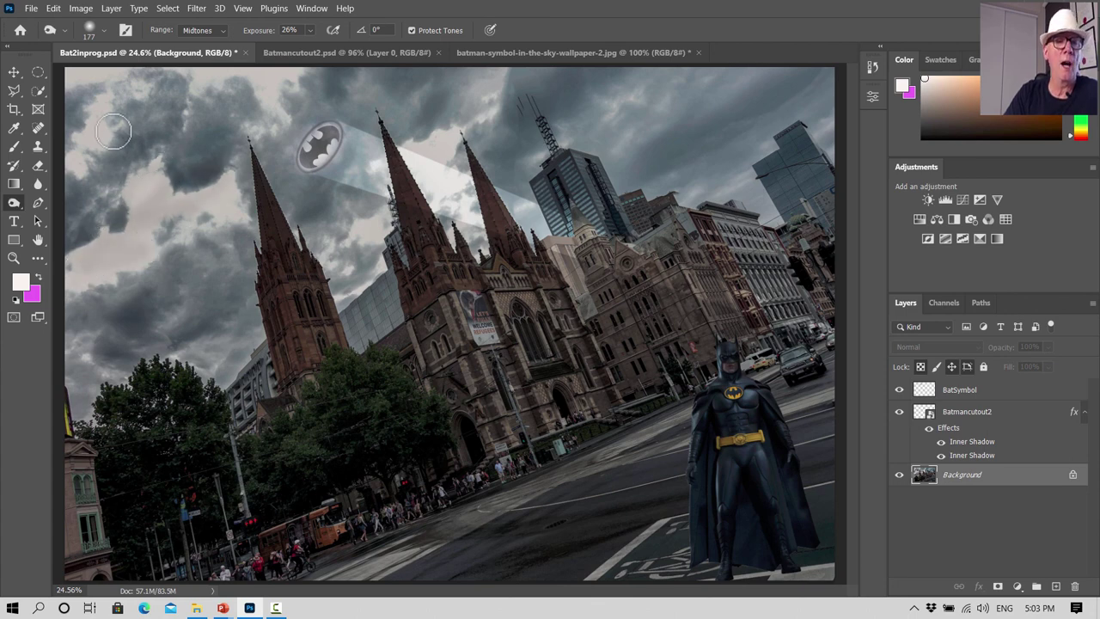
{"action": "mouse_move", "coordinate": [114, 130]}
{"action": "left_mouse_down"}
{"action": "mouse_move", "coordinate": [74, 74]}
{"action": "mouse_move", "coordinate": [300, 68]}
{"action": "mouse_move", "coordinate": [279, 86]}
{"action": "mouse_move", "coordinate": [194, 86]}
{"action": "mouse_move", "coordinate": [491, 91]}
{"action": "mouse_move", "coordinate": [386, 110]}
{"action": "left_mouse_up"}
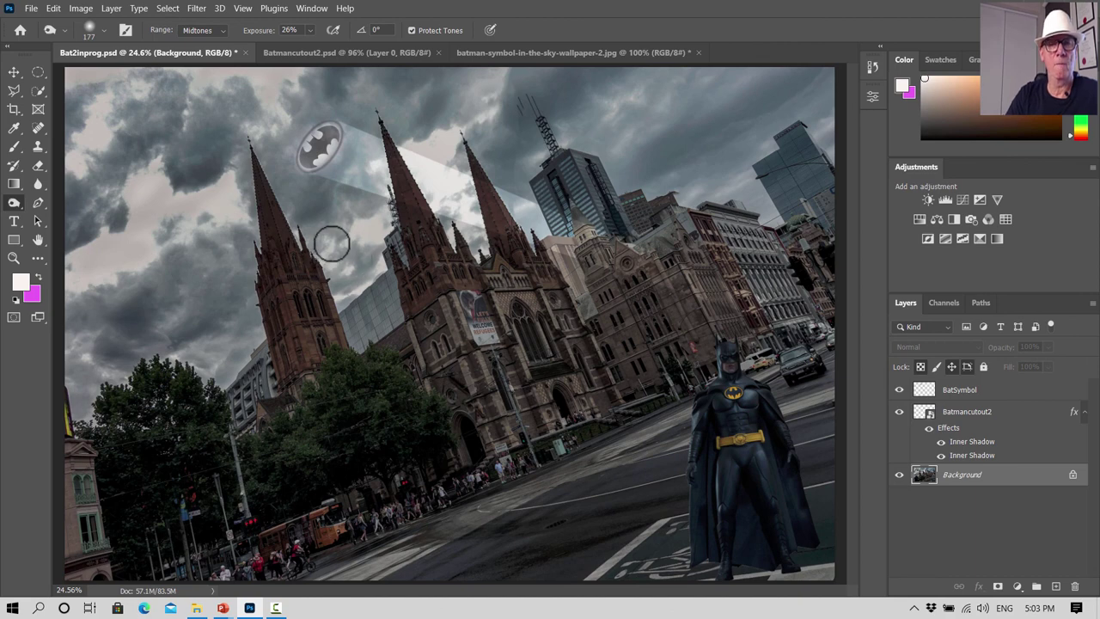
{"action": "mouse_move", "coordinate": [332, 245]}
{"action": "left_mouse_down"}
{"action": "mouse_move", "coordinate": [356, 227]}
{"action": "mouse_move", "coordinate": [373, 238]}
{"action": "mouse_move", "coordinate": [348, 249]}
{"action": "mouse_move", "coordinate": [356, 246]}
{"action": "mouse_move", "coordinate": [155, 189]}
{"action": "mouse_move", "coordinate": [132, 206]}
{"action": "mouse_move", "coordinate": [170, 207]}
{"action": "mouse_move", "coordinate": [228, 175]}
{"action": "mouse_move", "coordinate": [211, 221]}
{"action": "mouse_move", "coordinate": [83, 285]}
{"action": "mouse_move", "coordinate": [113, 123]}
{"action": "mouse_move", "coordinate": [86, 152]}
{"action": "mouse_move", "coordinate": [130, 255]}
{"action": "mouse_move", "coordinate": [74, 266]}
{"action": "mouse_move", "coordinate": [111, 379]}
{"action": "left_mouse_up"}
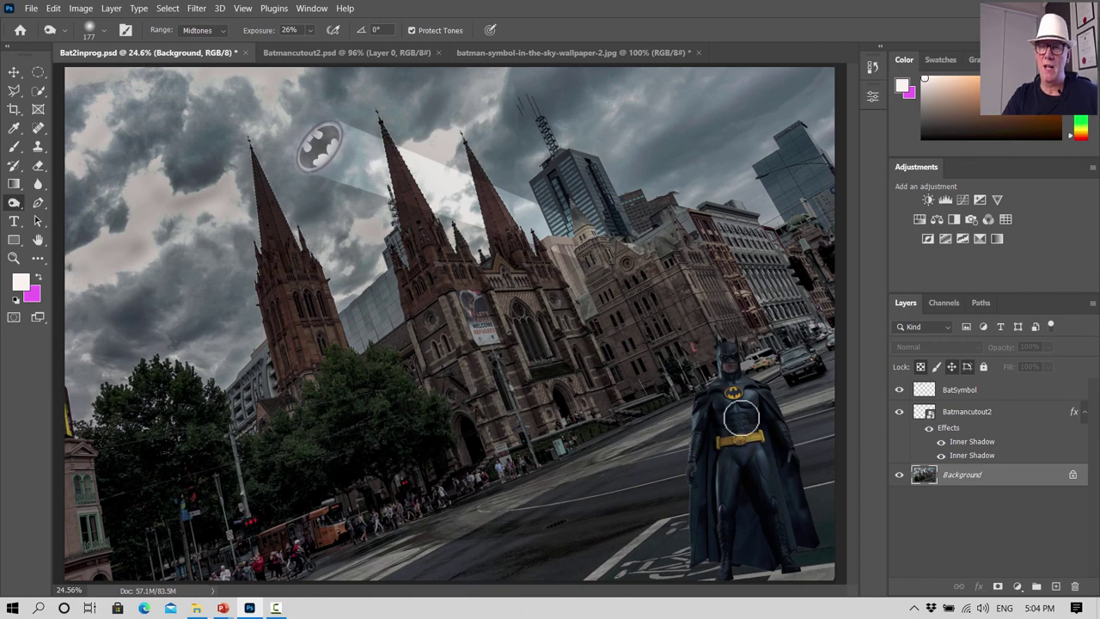
Step: Raise the brightness of the Batmancutout2 layer with Brightness/Contrast
{"action": "left_click", "coordinate": [985, 414]}
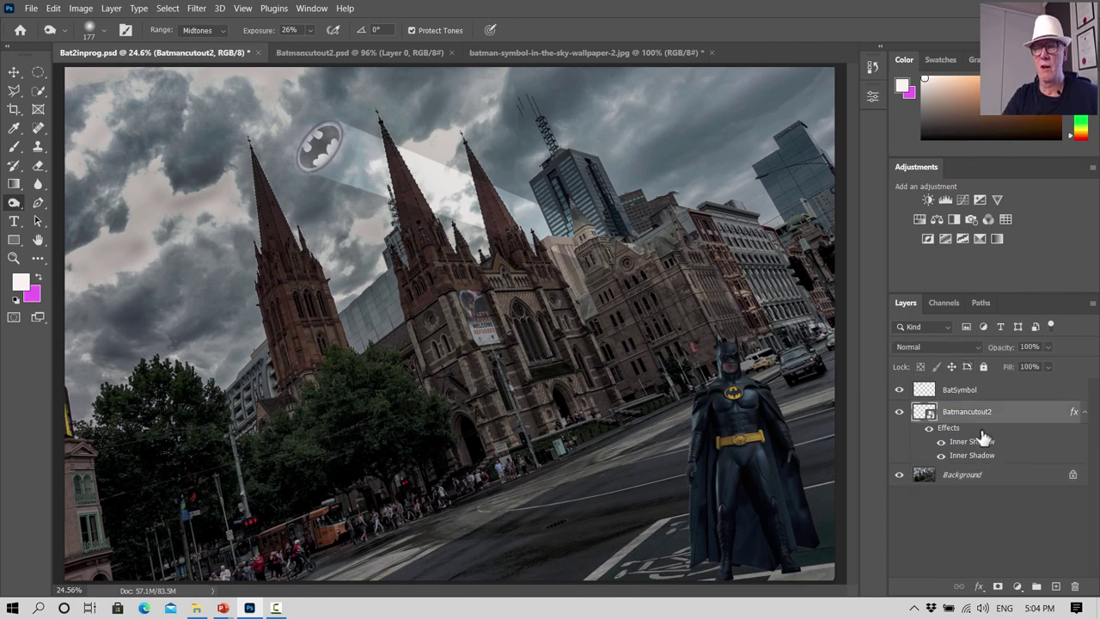
{"action": "left_click", "coordinate": [80, 8]}
{"action": "mouse_move", "coordinate": [102, 42]}
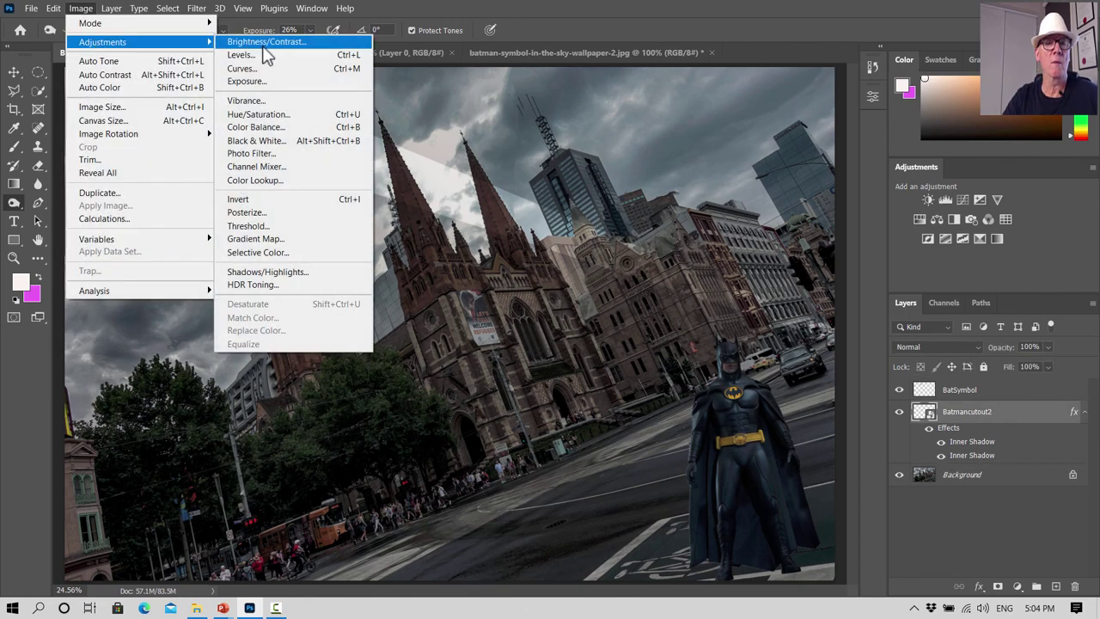
{"action": "left_click", "coordinate": [266, 42]}
{"action": "left_click_drag", "start_coordinate": [511, 184], "coordinate": [525, 178]}
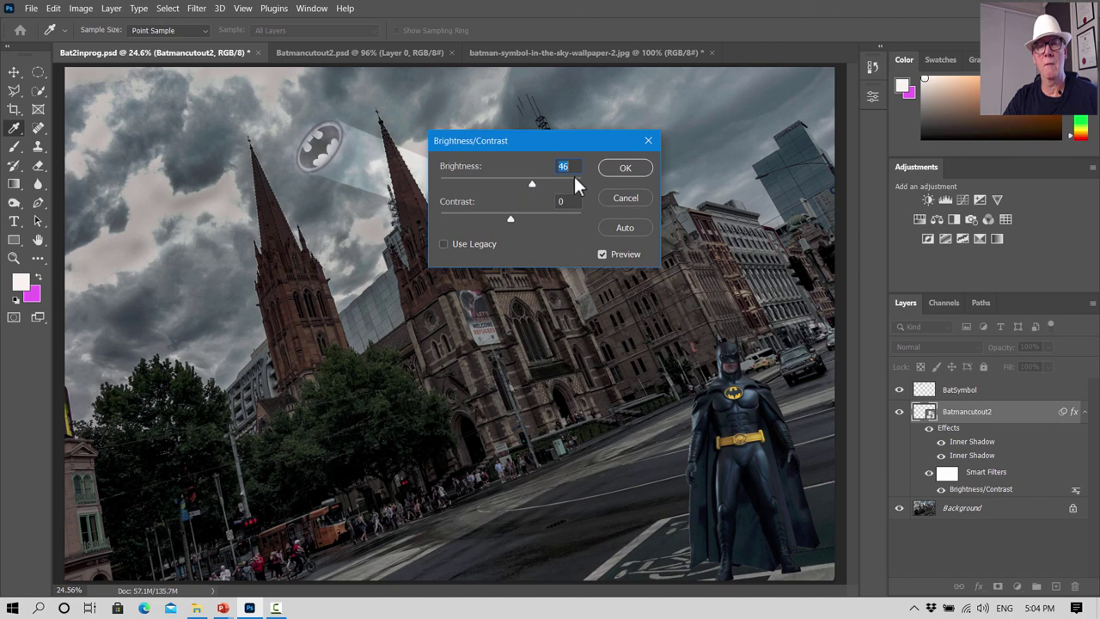
{"action": "left_click", "coordinate": [626, 172]}
{"action": "key", "text": "o"}
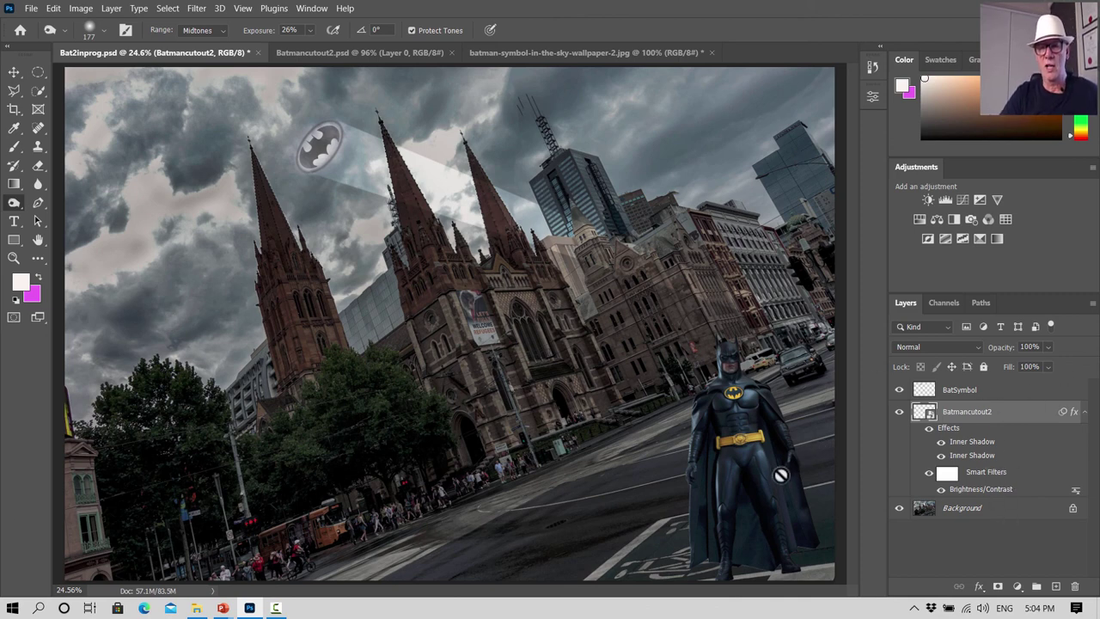
Step: Nudge Batman slightly right and down with the Move tool
{"action": "left_click", "coordinate": [14, 72]}
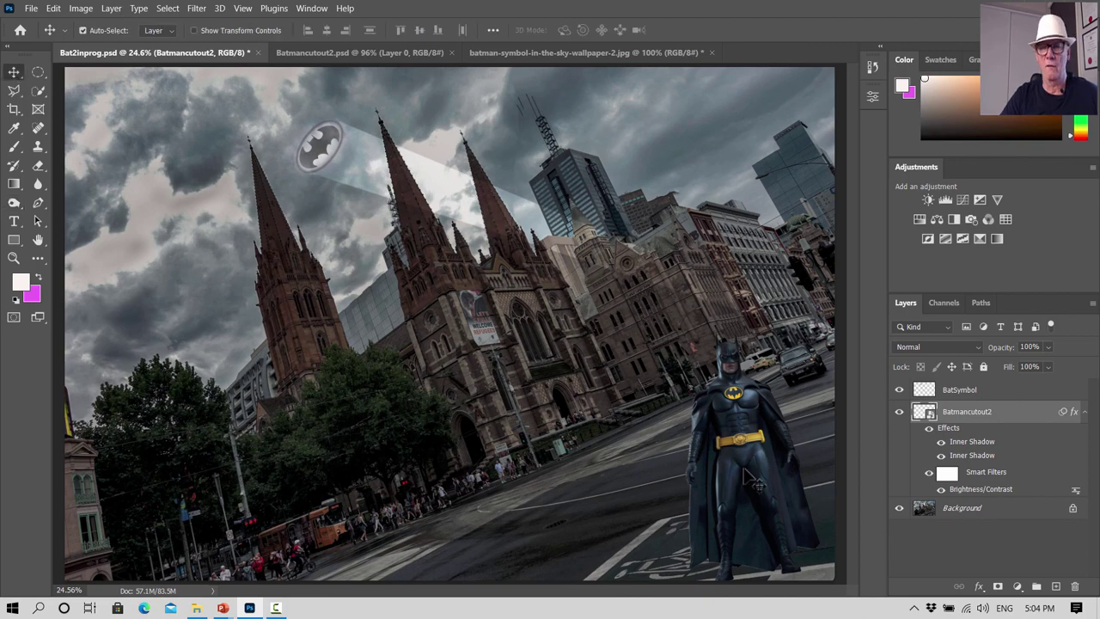
{"action": "left_click_drag", "start_coordinate": [738, 461], "coordinate": [754, 465]}
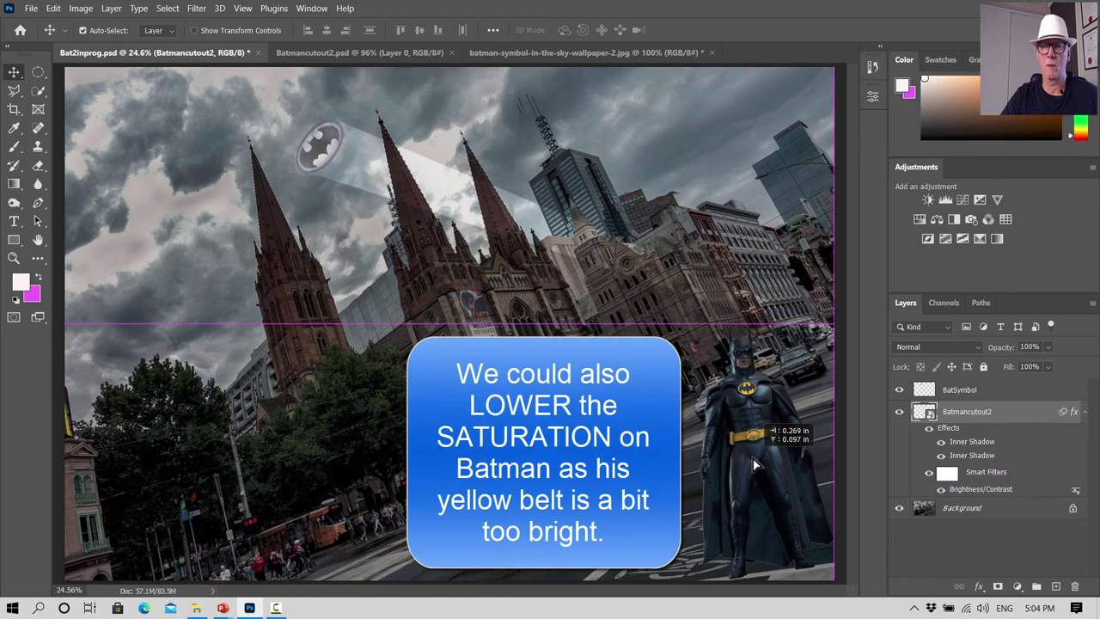
{"action": "left_click", "coordinate": [989, 551]}
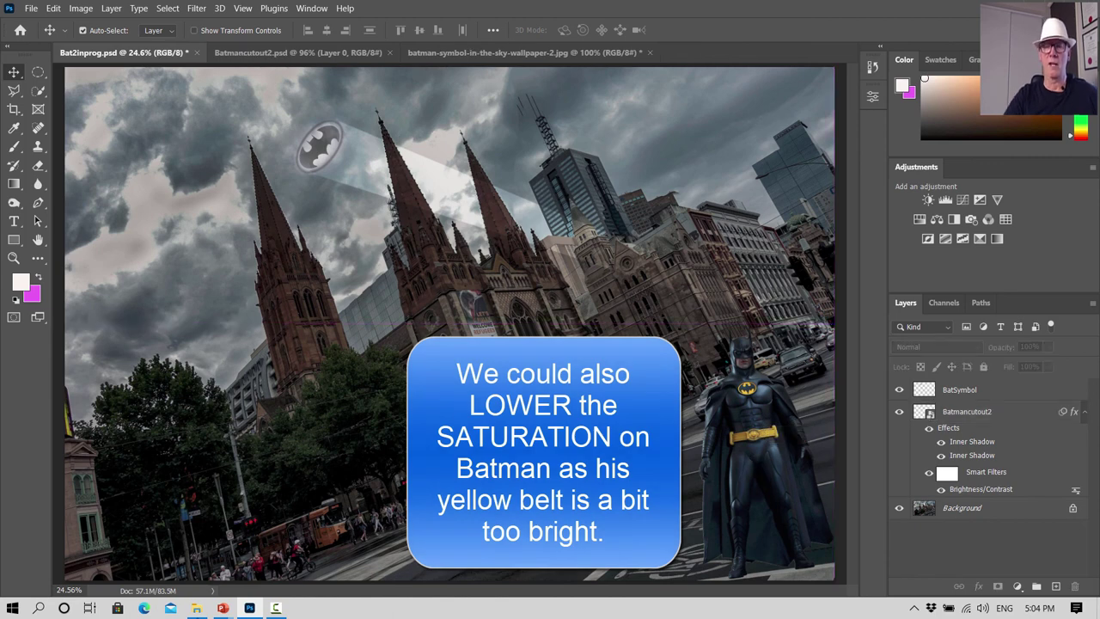